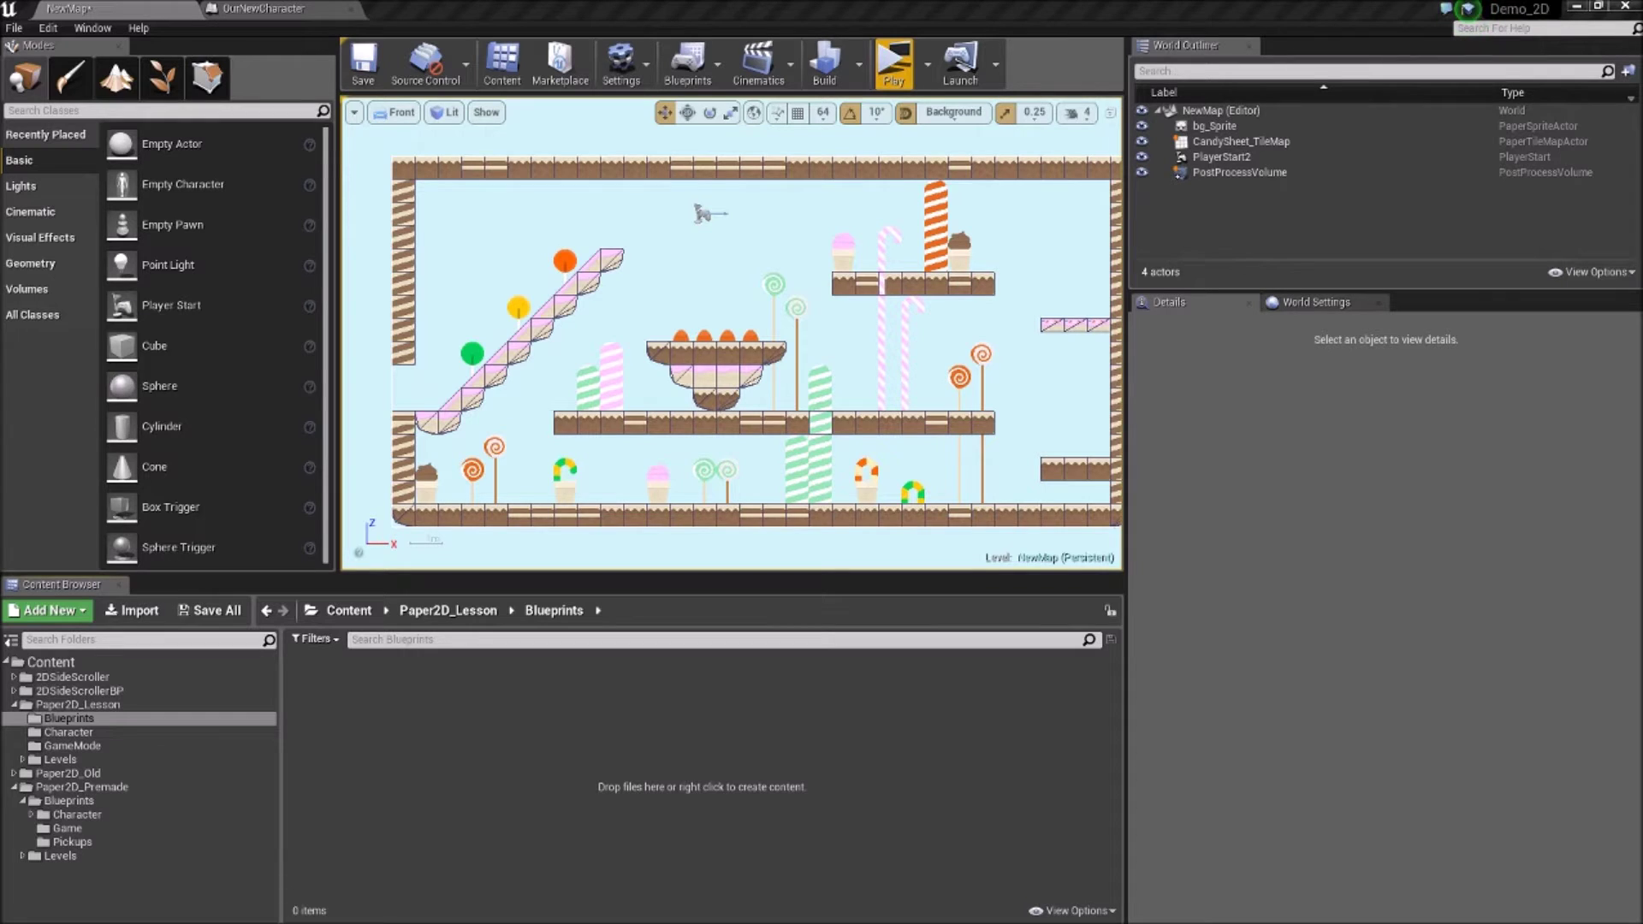
# Step: Open the CandyLand folder inside Paper2D_Lesson's Levels and TileSheets folders
pyautogui.moveTo(929, 460)
pyautogui.mouseDown(button='right')
pyautogui.moveTo(865, 479)
pyautogui.moveTo(911, 462)
pyautogui.mouseUp(button='right')
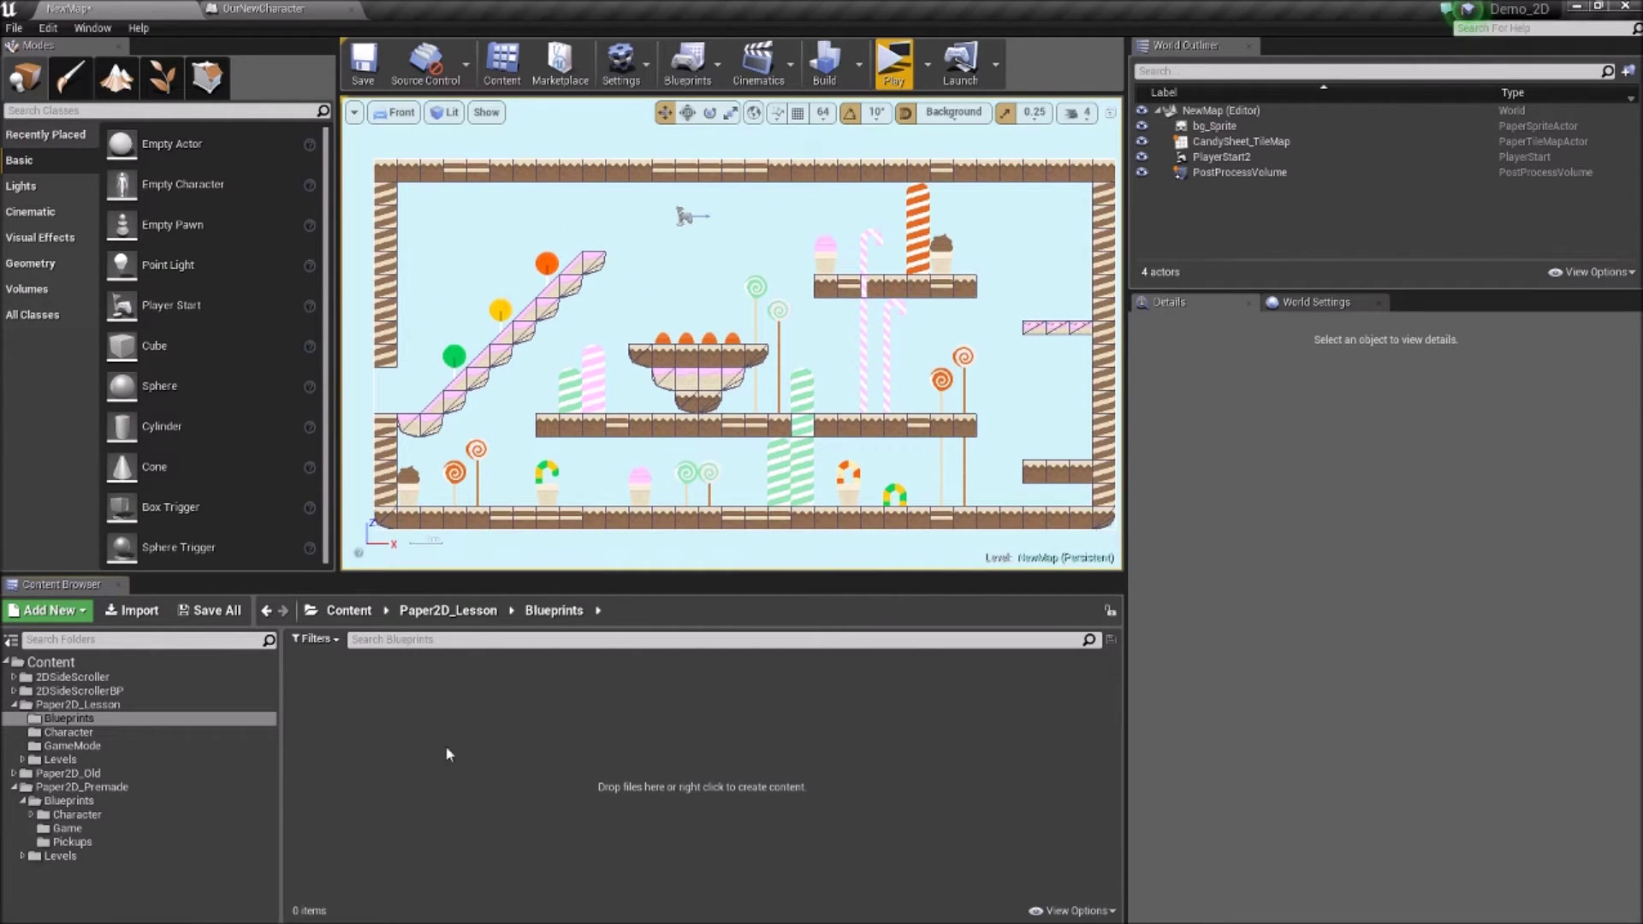
pyautogui.click(67, 762)
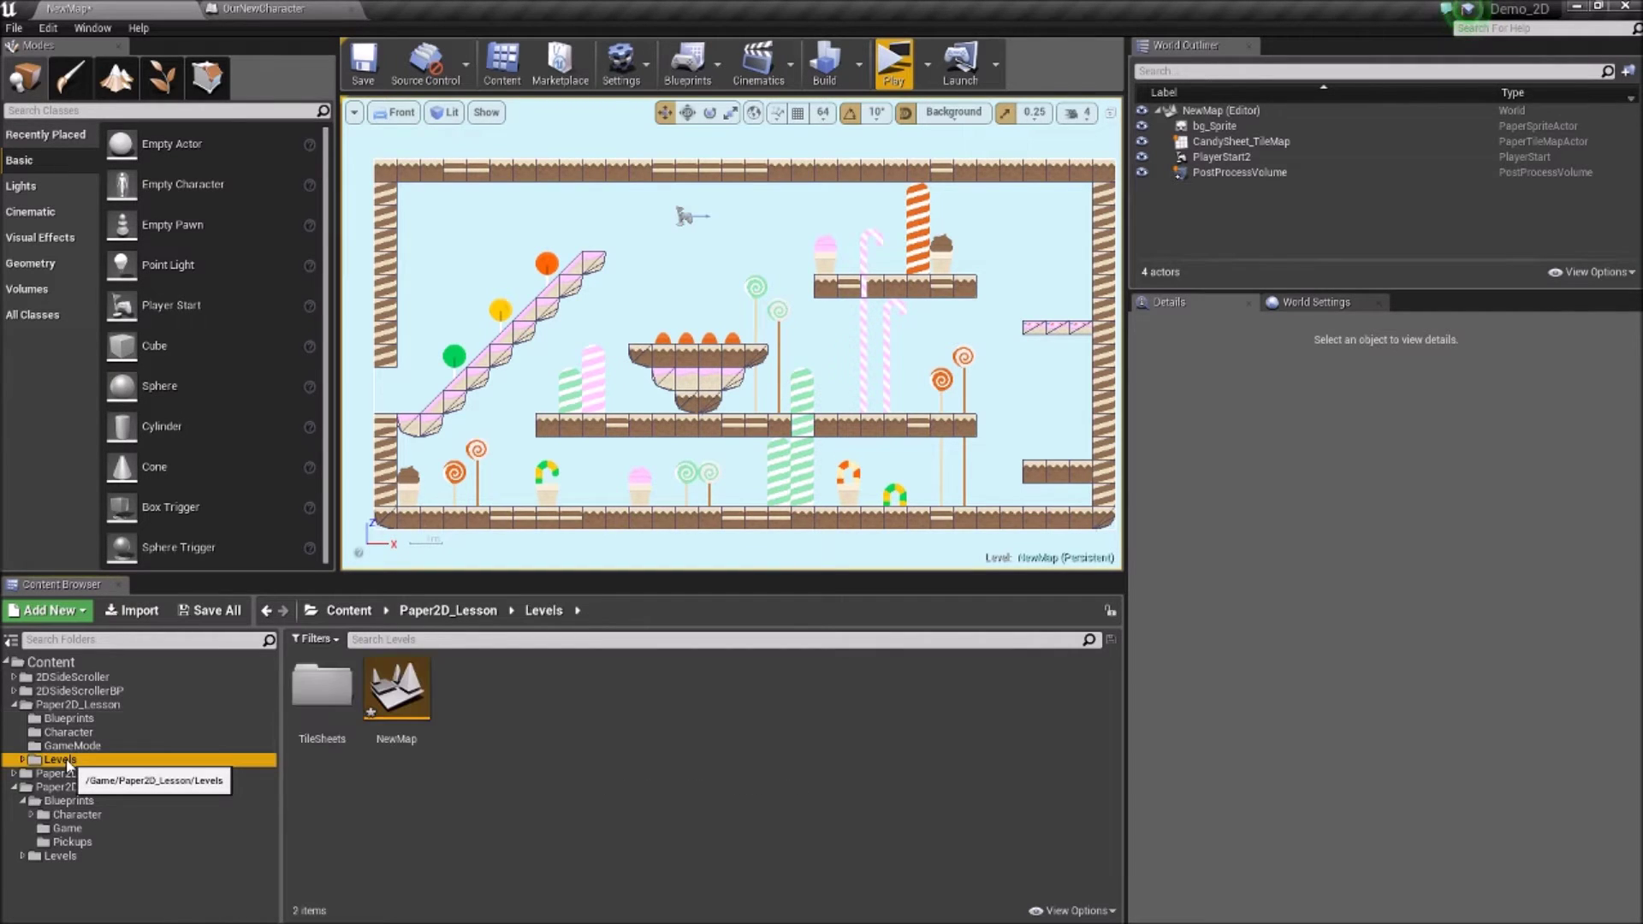
pyautogui.doubleClick(316, 685)
pyautogui.doubleClick(321, 684)
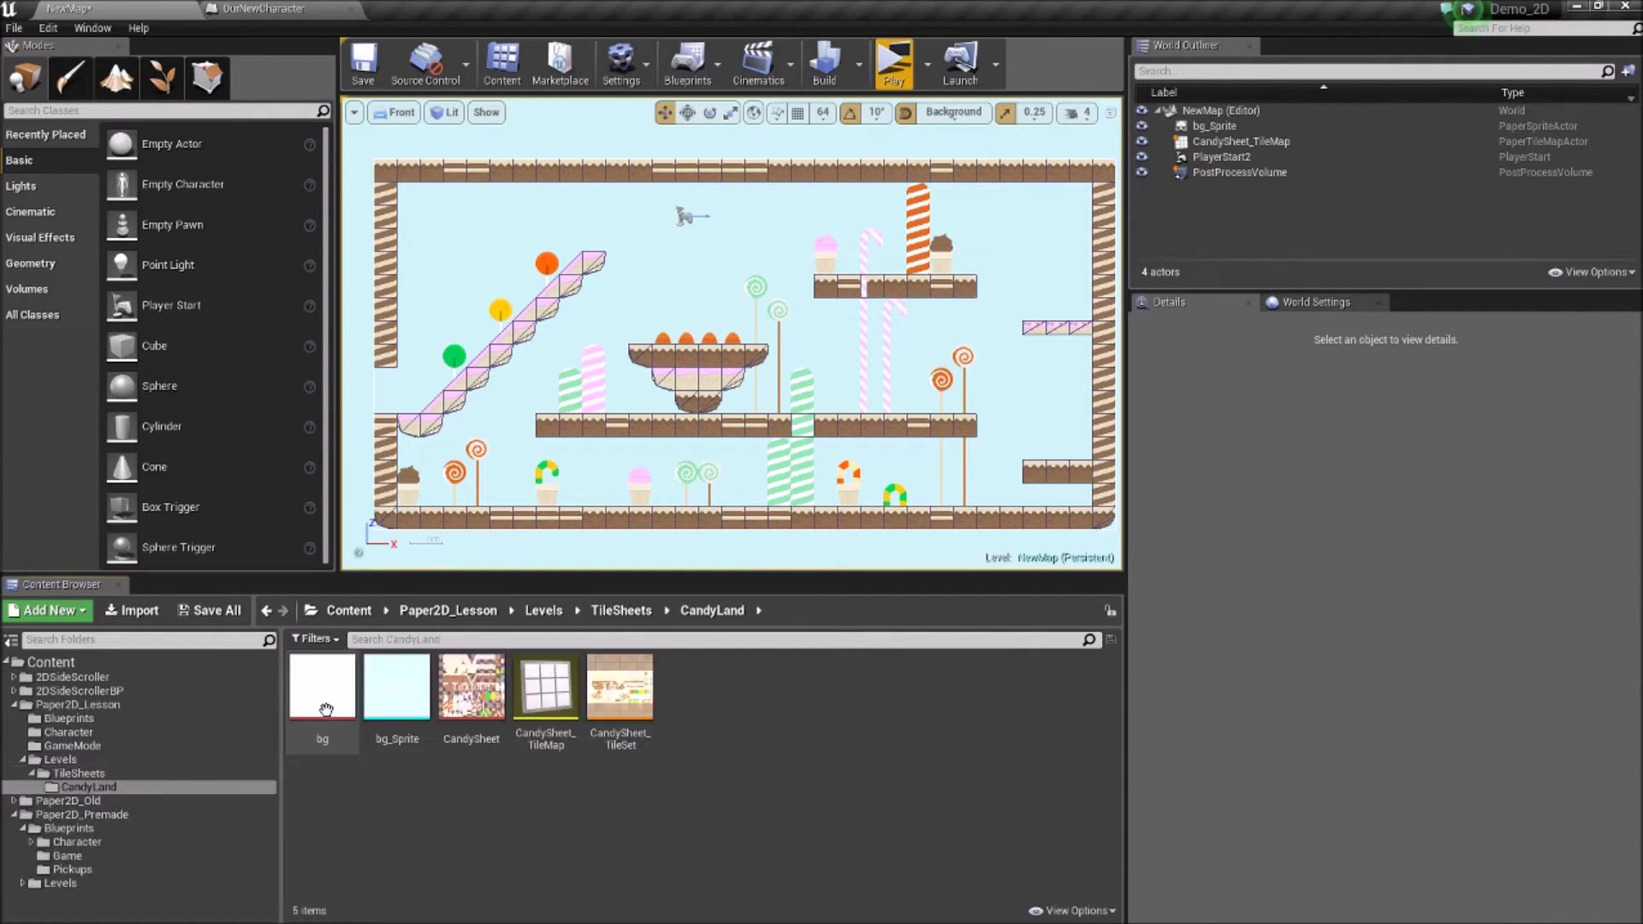
# Step: Create a sprite from the CandySheet texture and name it Key
pyautogui.doubleClick(471, 743)
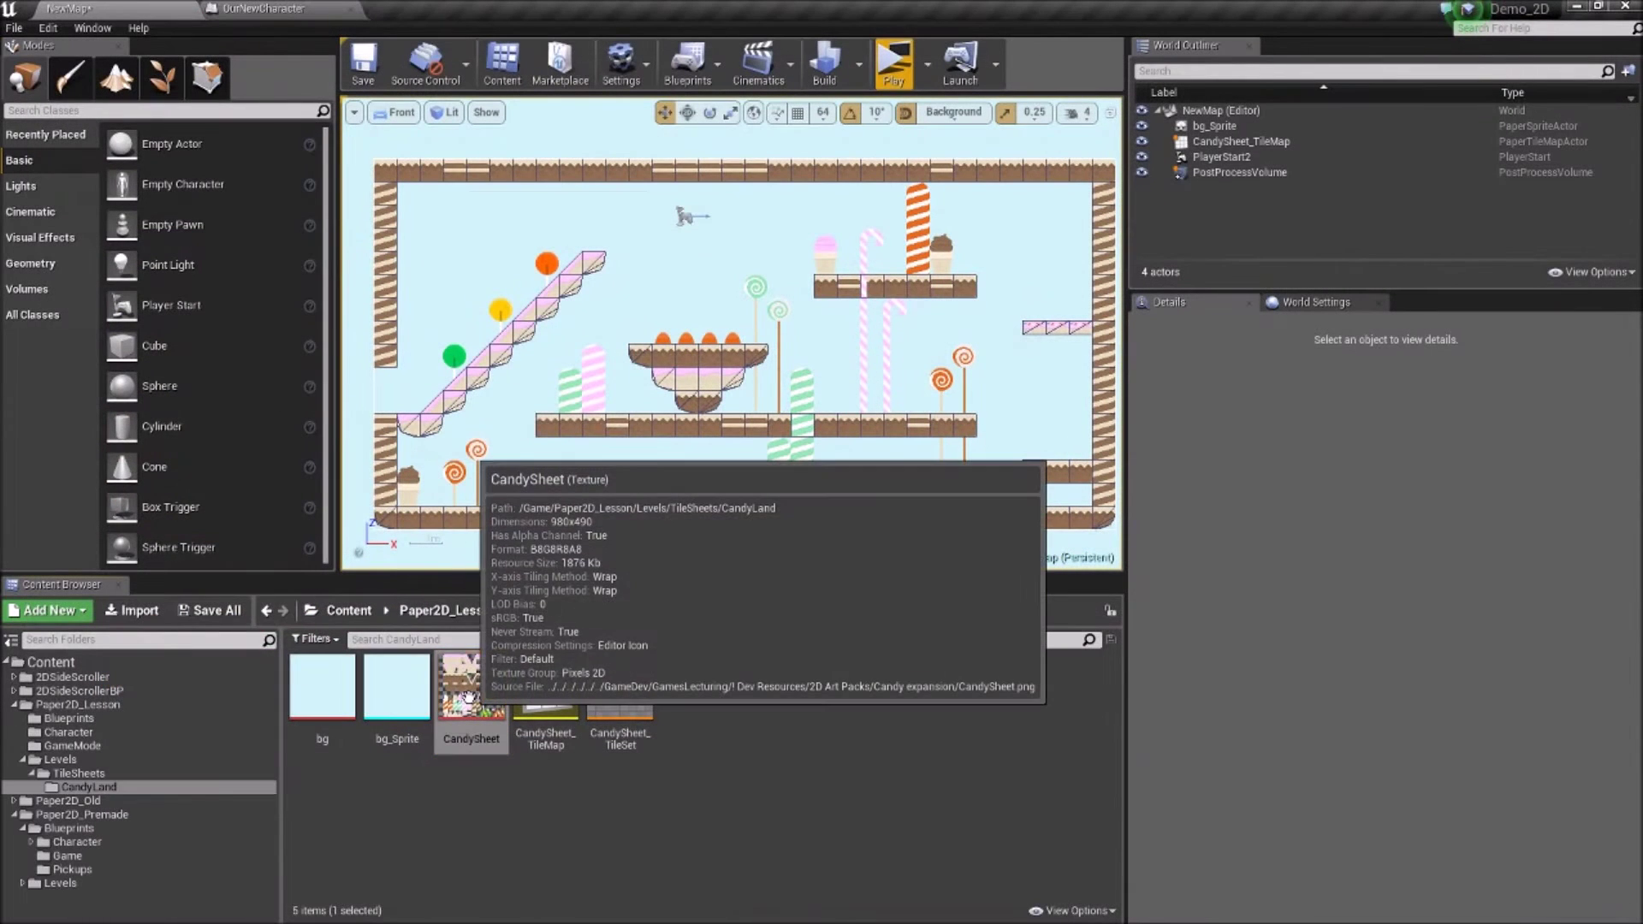
pyautogui.rightClick(471, 694)
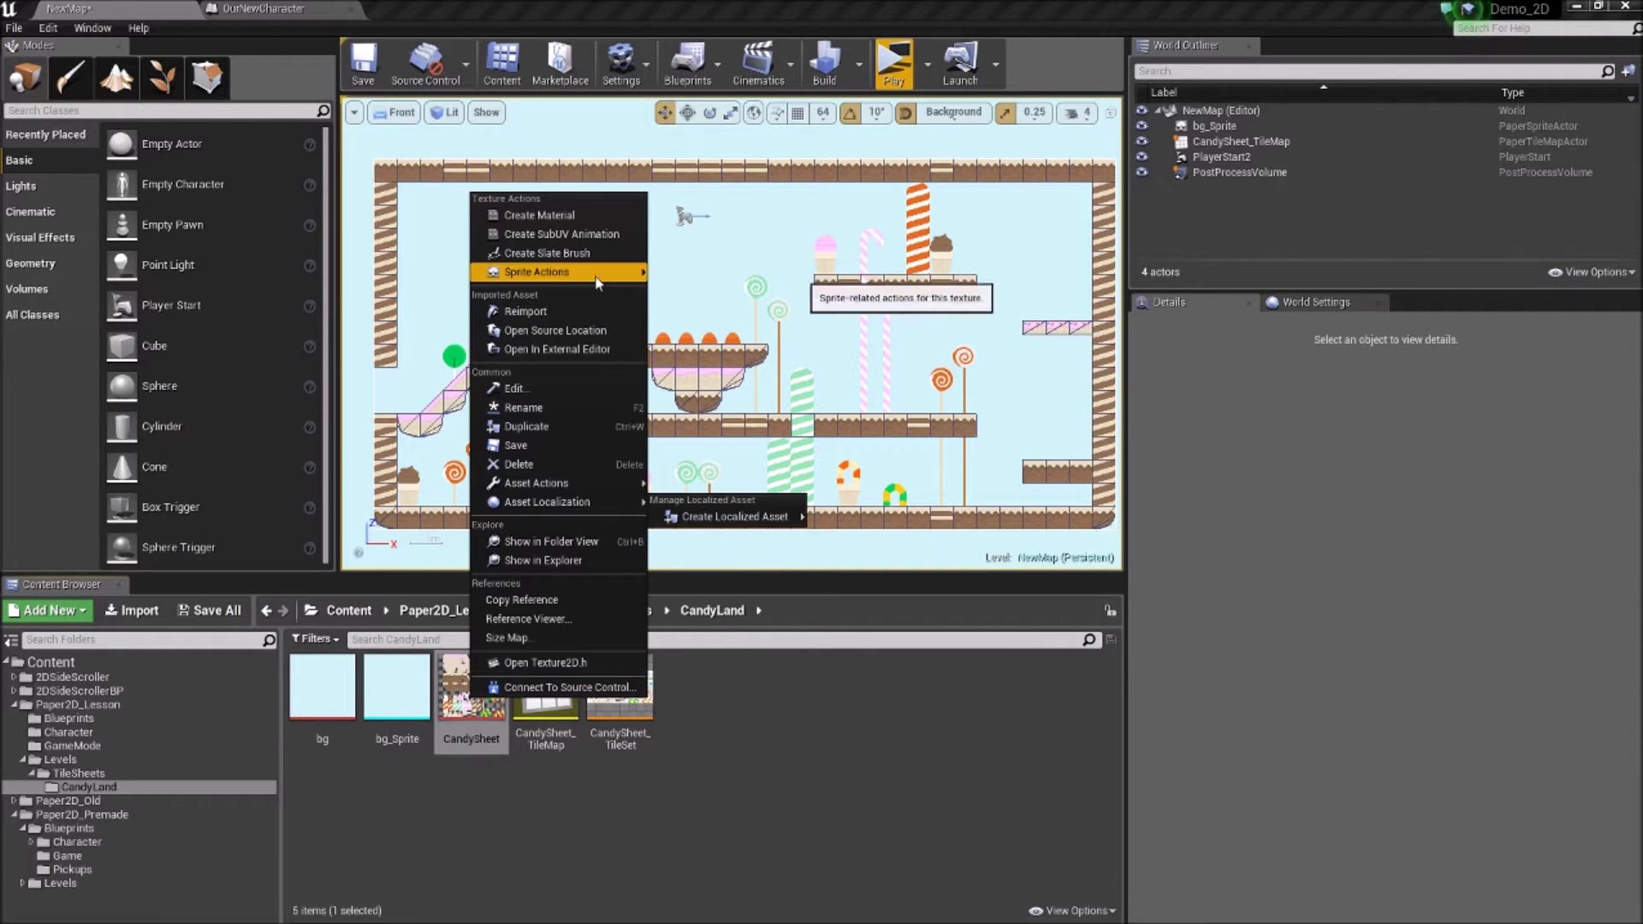
pyautogui.moveTo(599, 272)
pyautogui.click(707, 274)
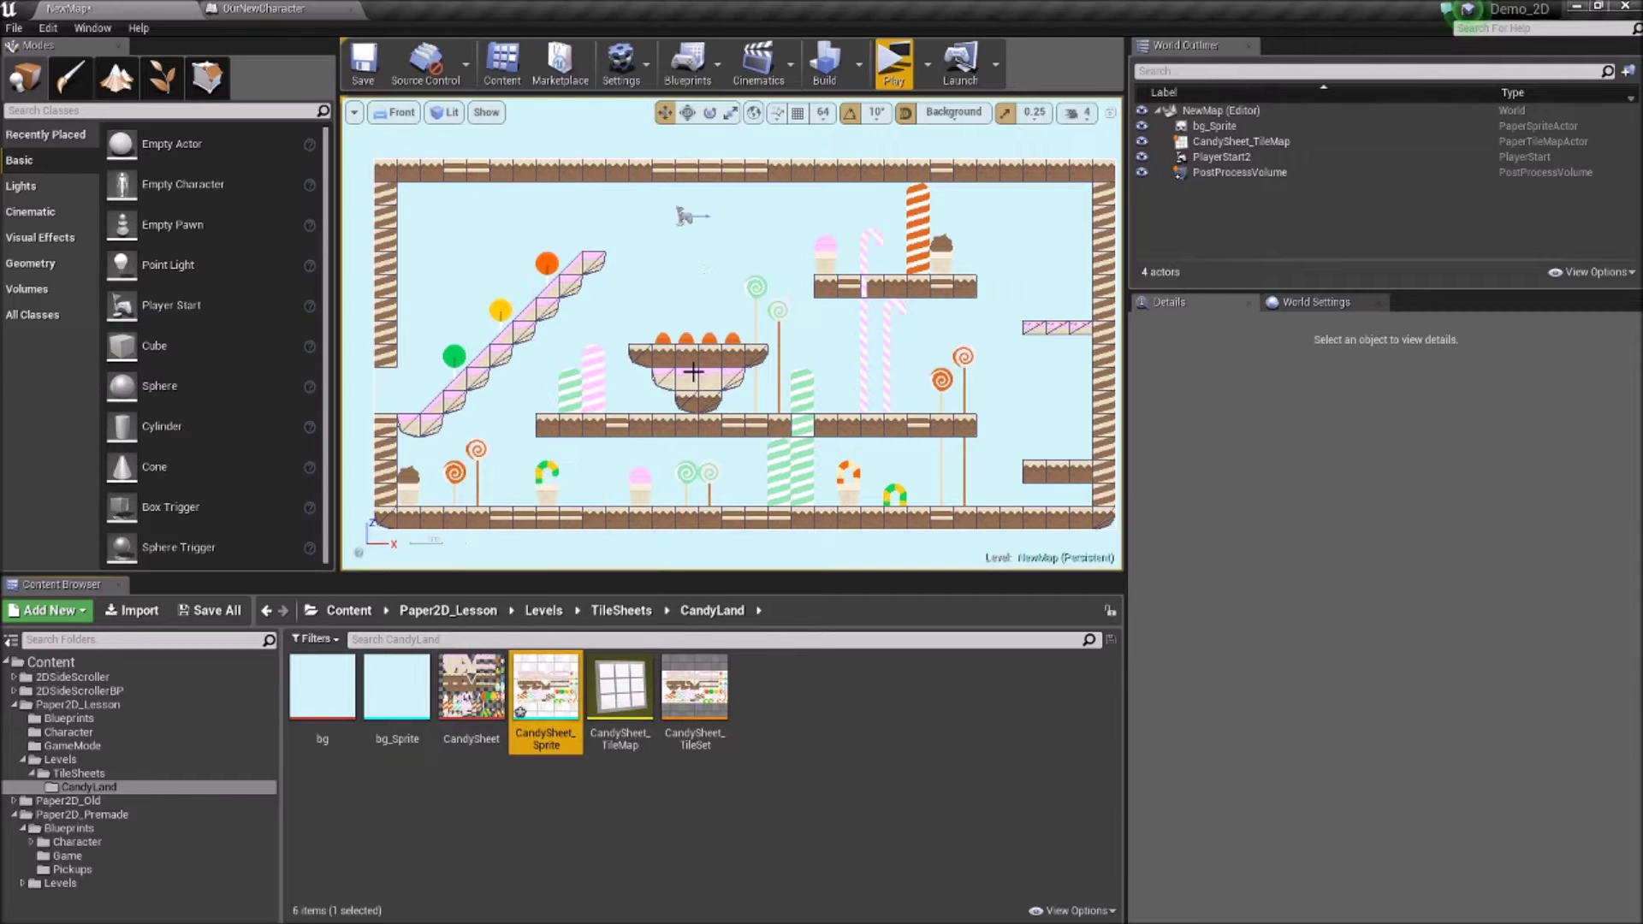
pyautogui.click(545, 741)
pyautogui.write('Key')
pyautogui.press('Return')
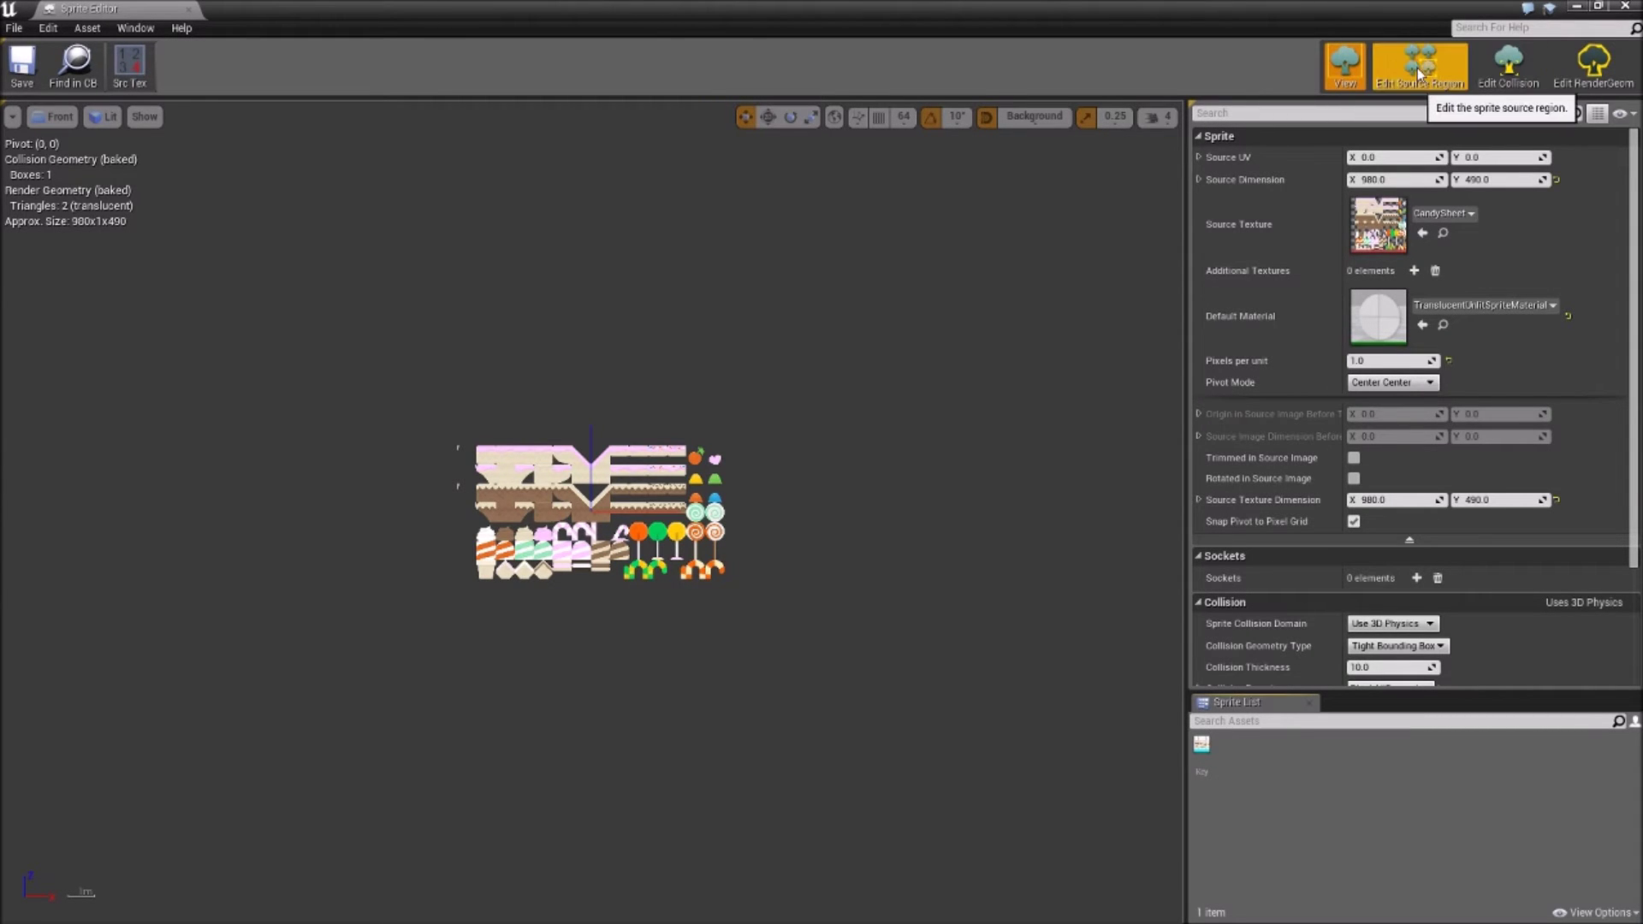
# Step: Shrink the Key sprite's source region to the orange fruit, about 74 × 82 at source UV 840, 0
pyautogui.click(1420, 74)
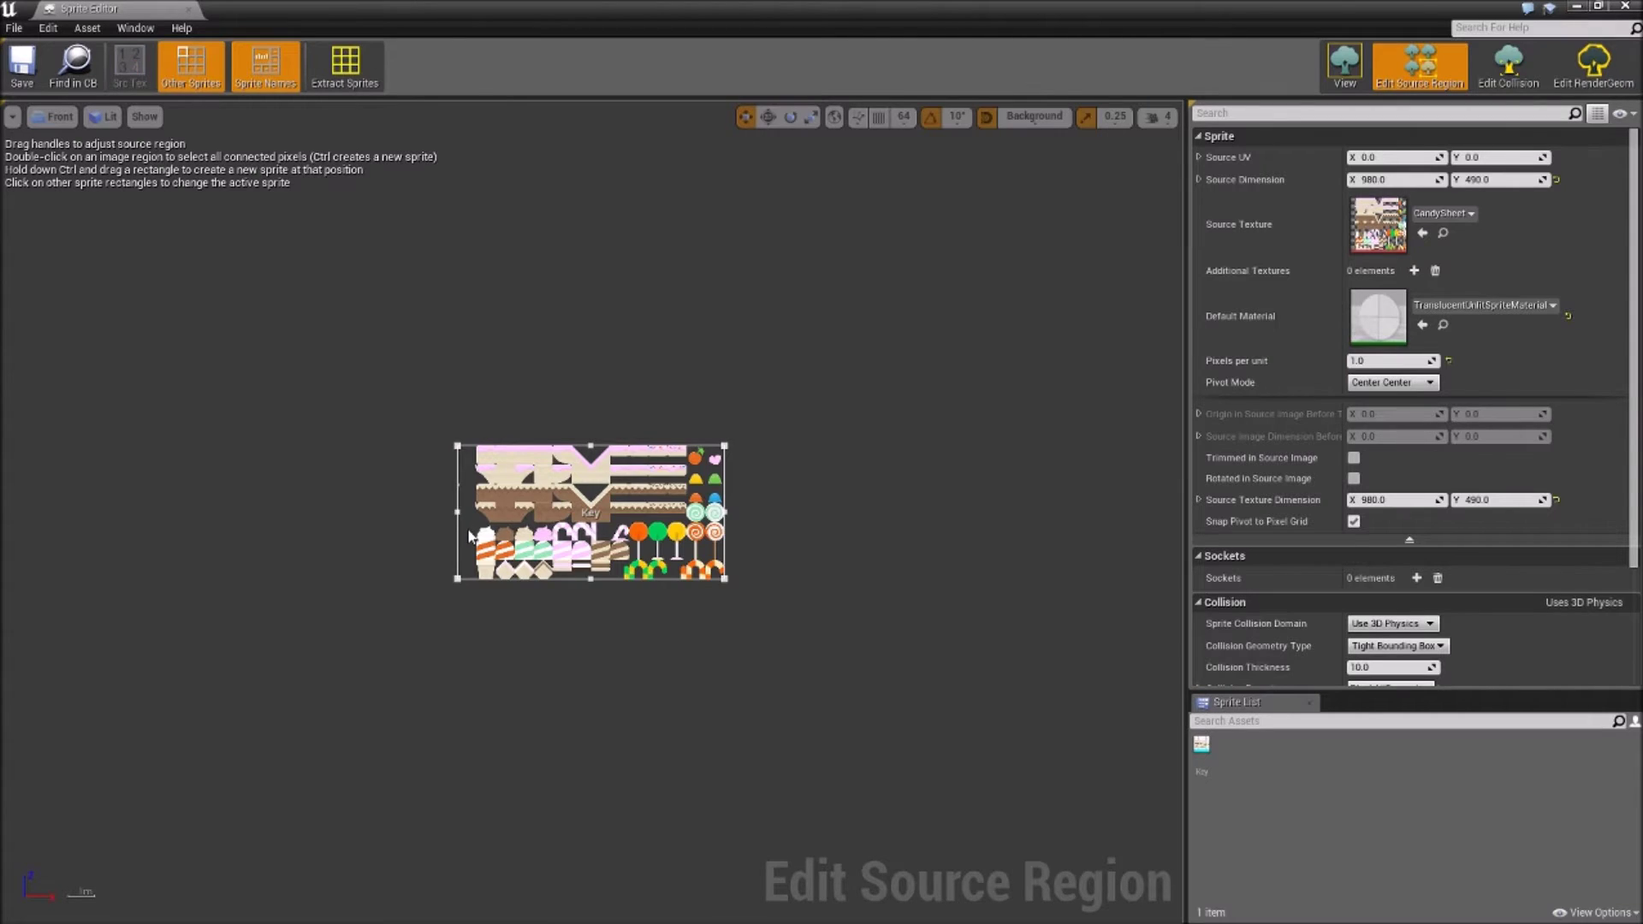
pyautogui.scroll(5, 467, 528)
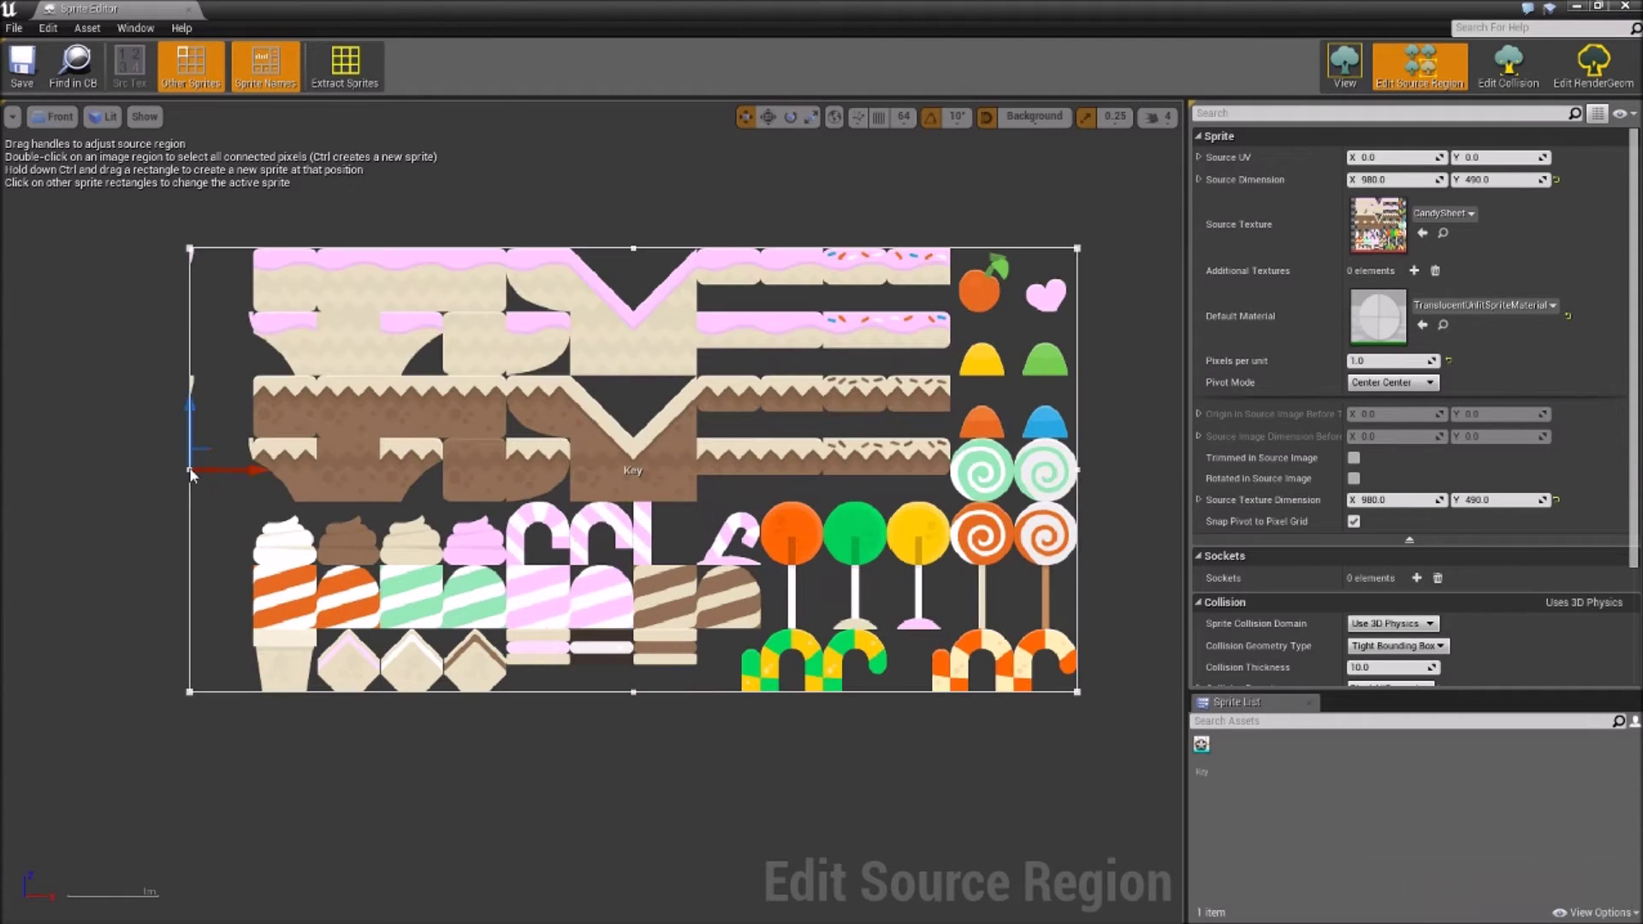
pyautogui.moveTo(234, 473); pyautogui.dragTo(996, 467)
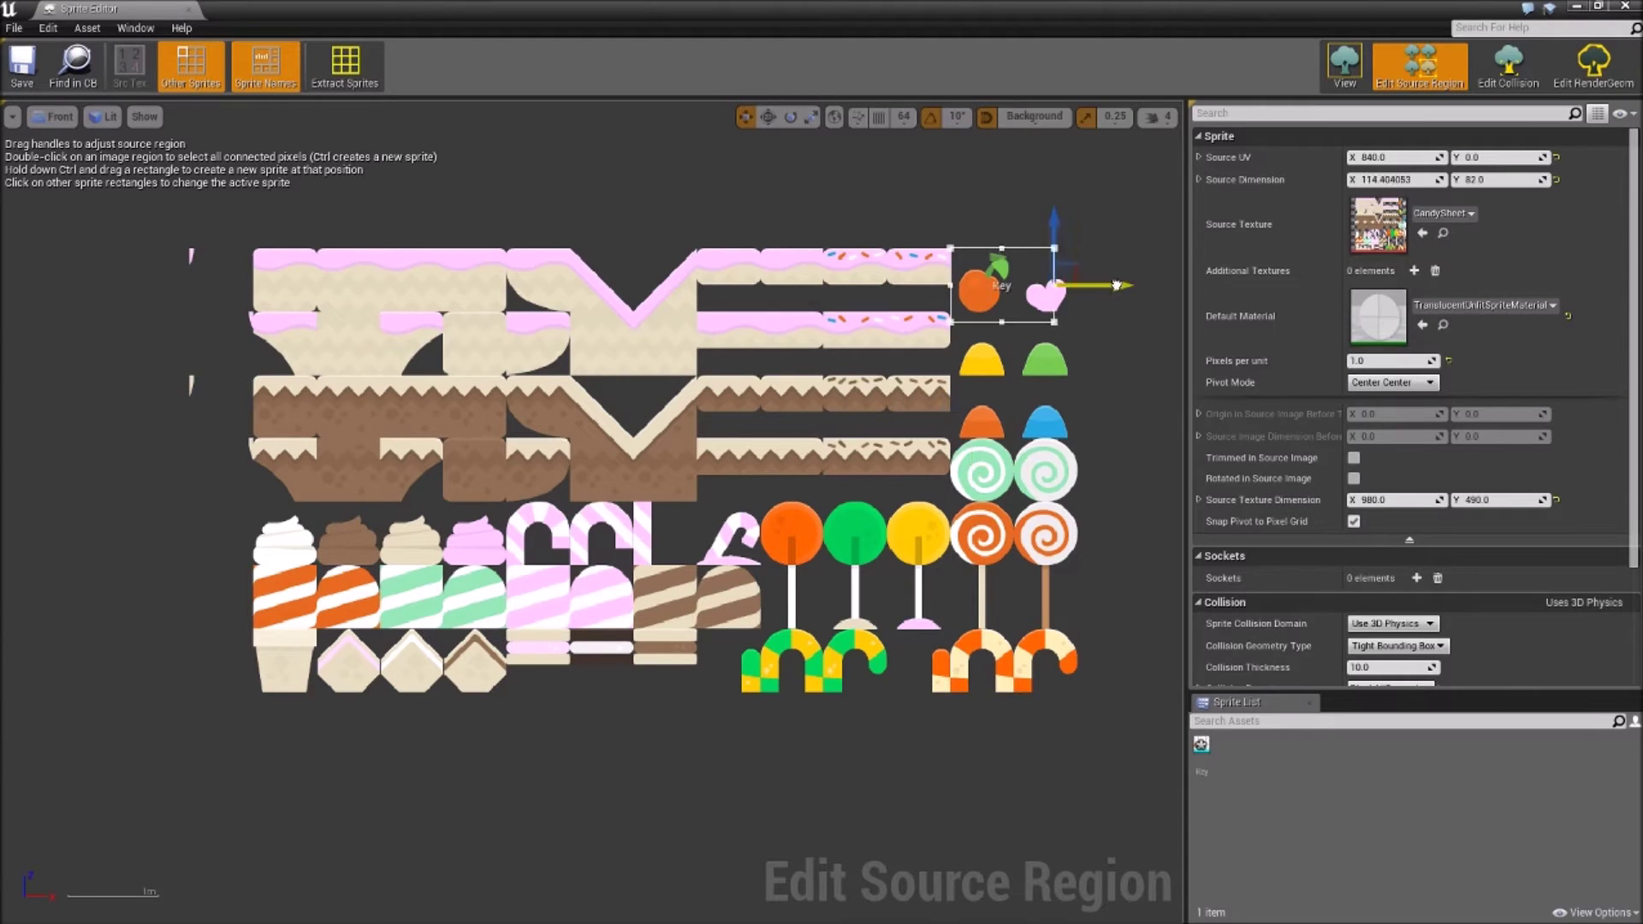
pyautogui.moveTo(1114, 287); pyautogui.dragTo(1082, 289)
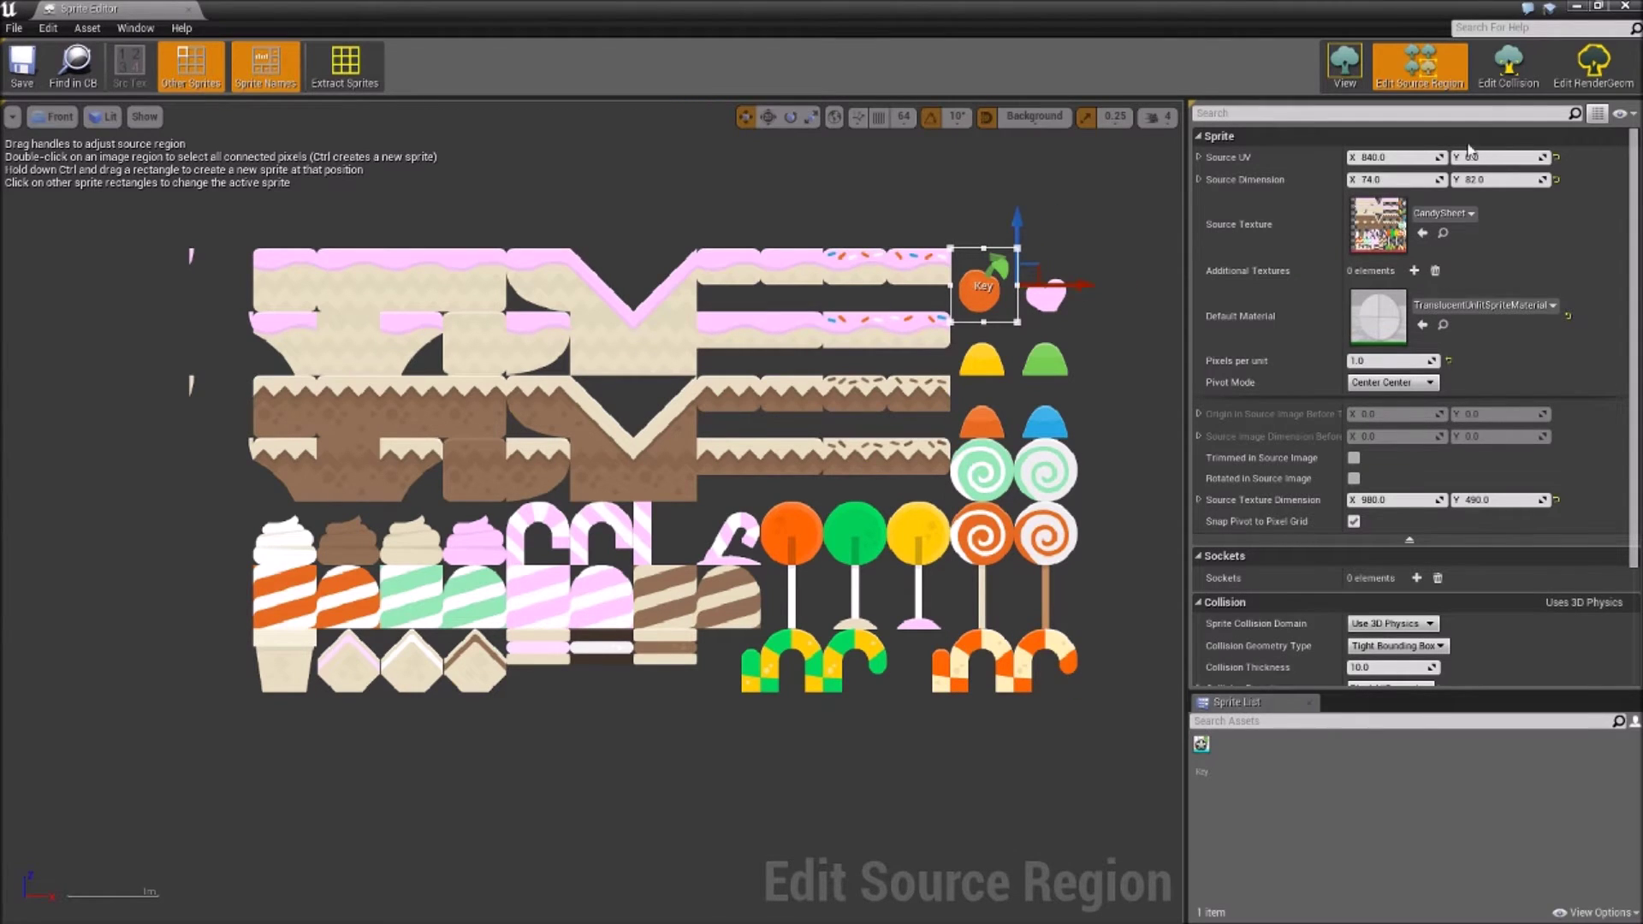
# Step: View the sprite's render geometry, and in collision editing set the collision geometry type to Shrink Wrapped
pyautogui.click(1593, 64)
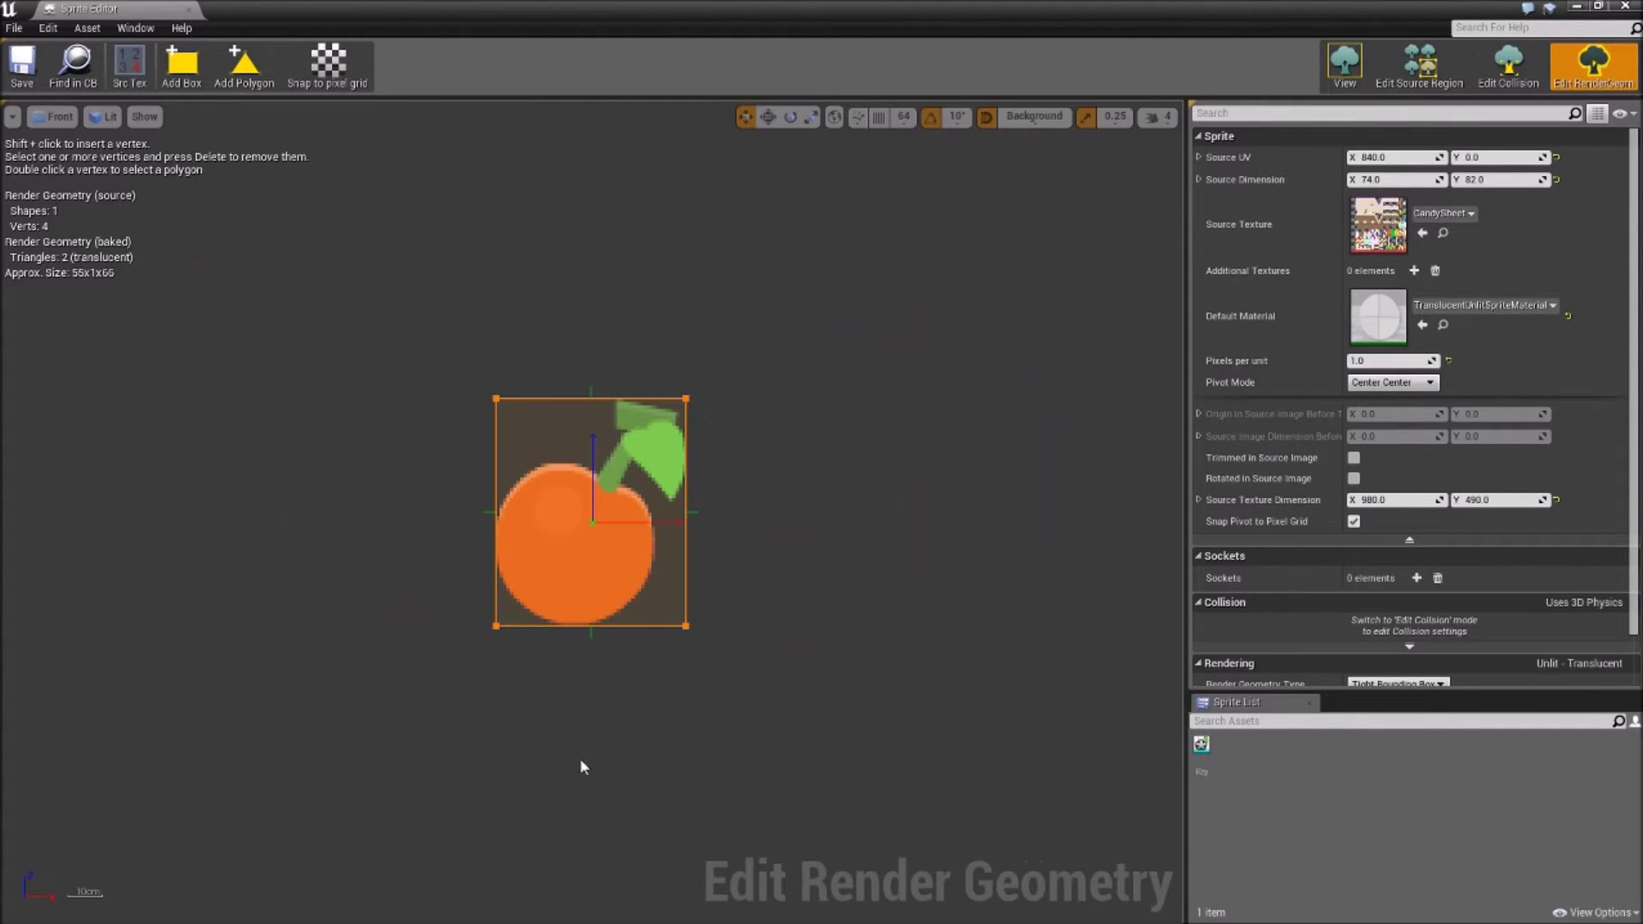
pyautogui.moveTo(496, 400); pyautogui.dragTo(505, 369)
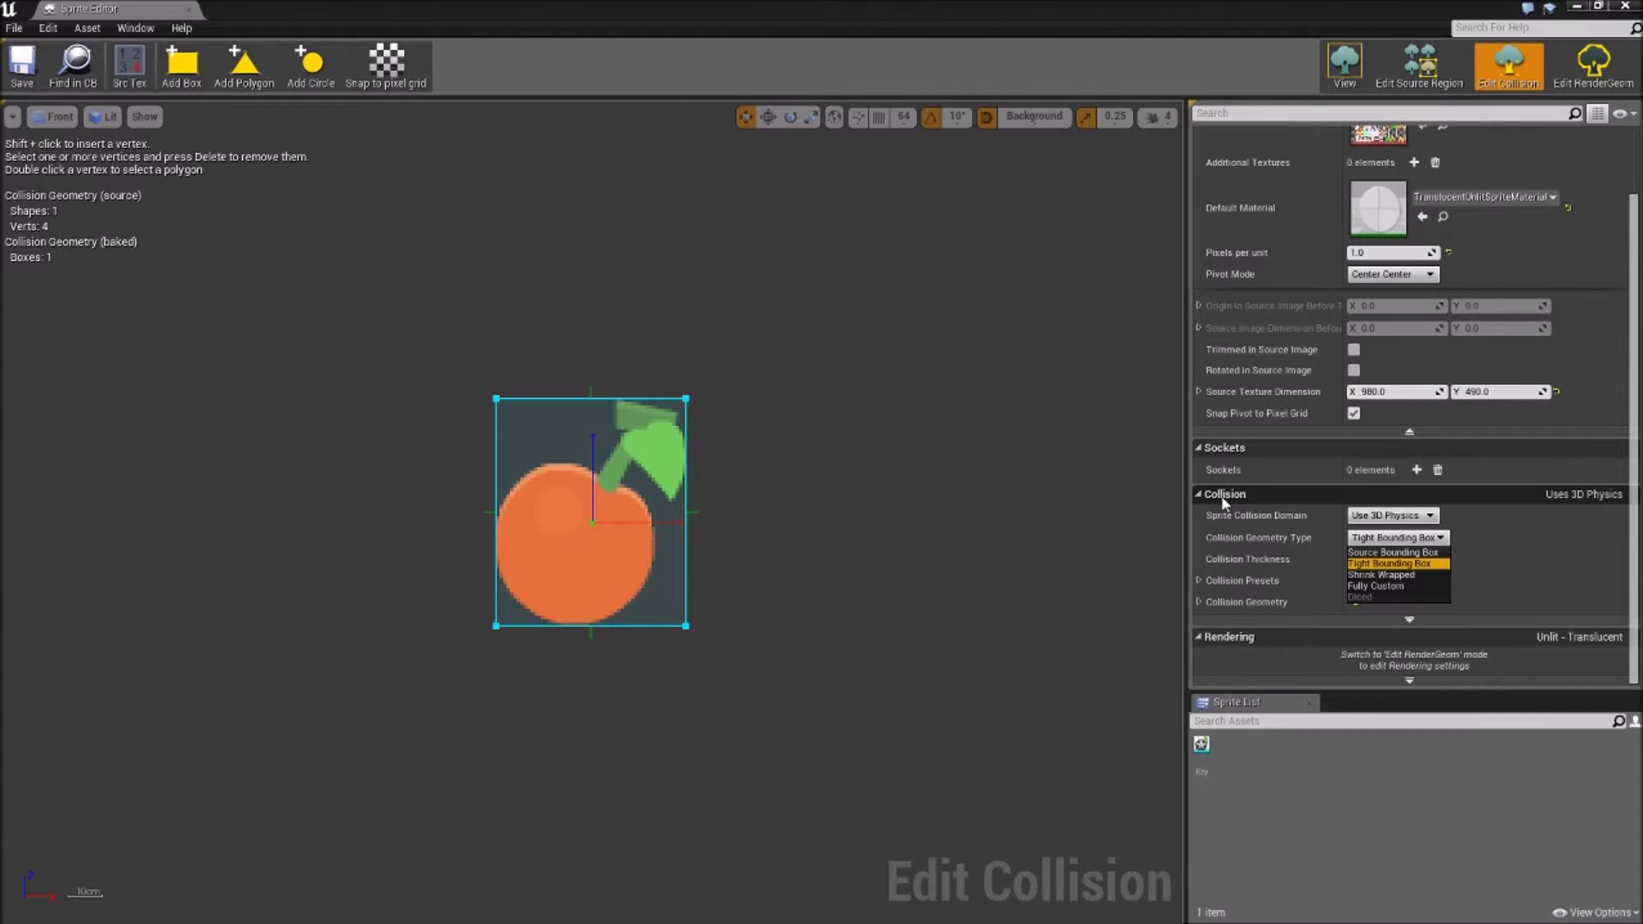
pyautogui.click(1223, 497)
pyautogui.click(1236, 585)
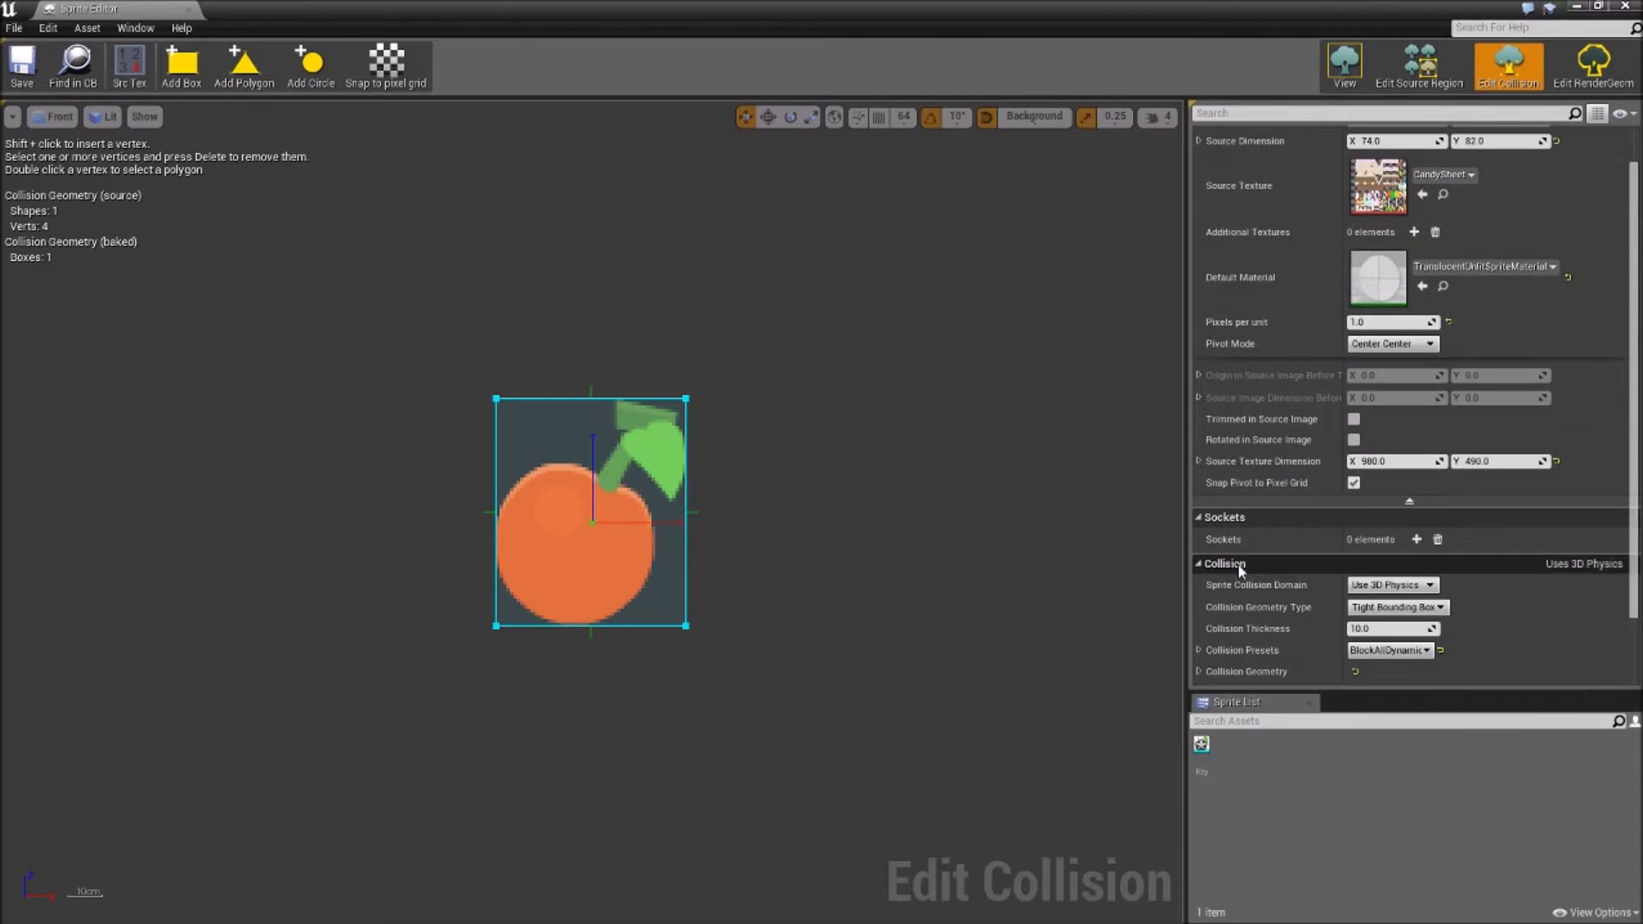
pyautogui.click(1395, 606)
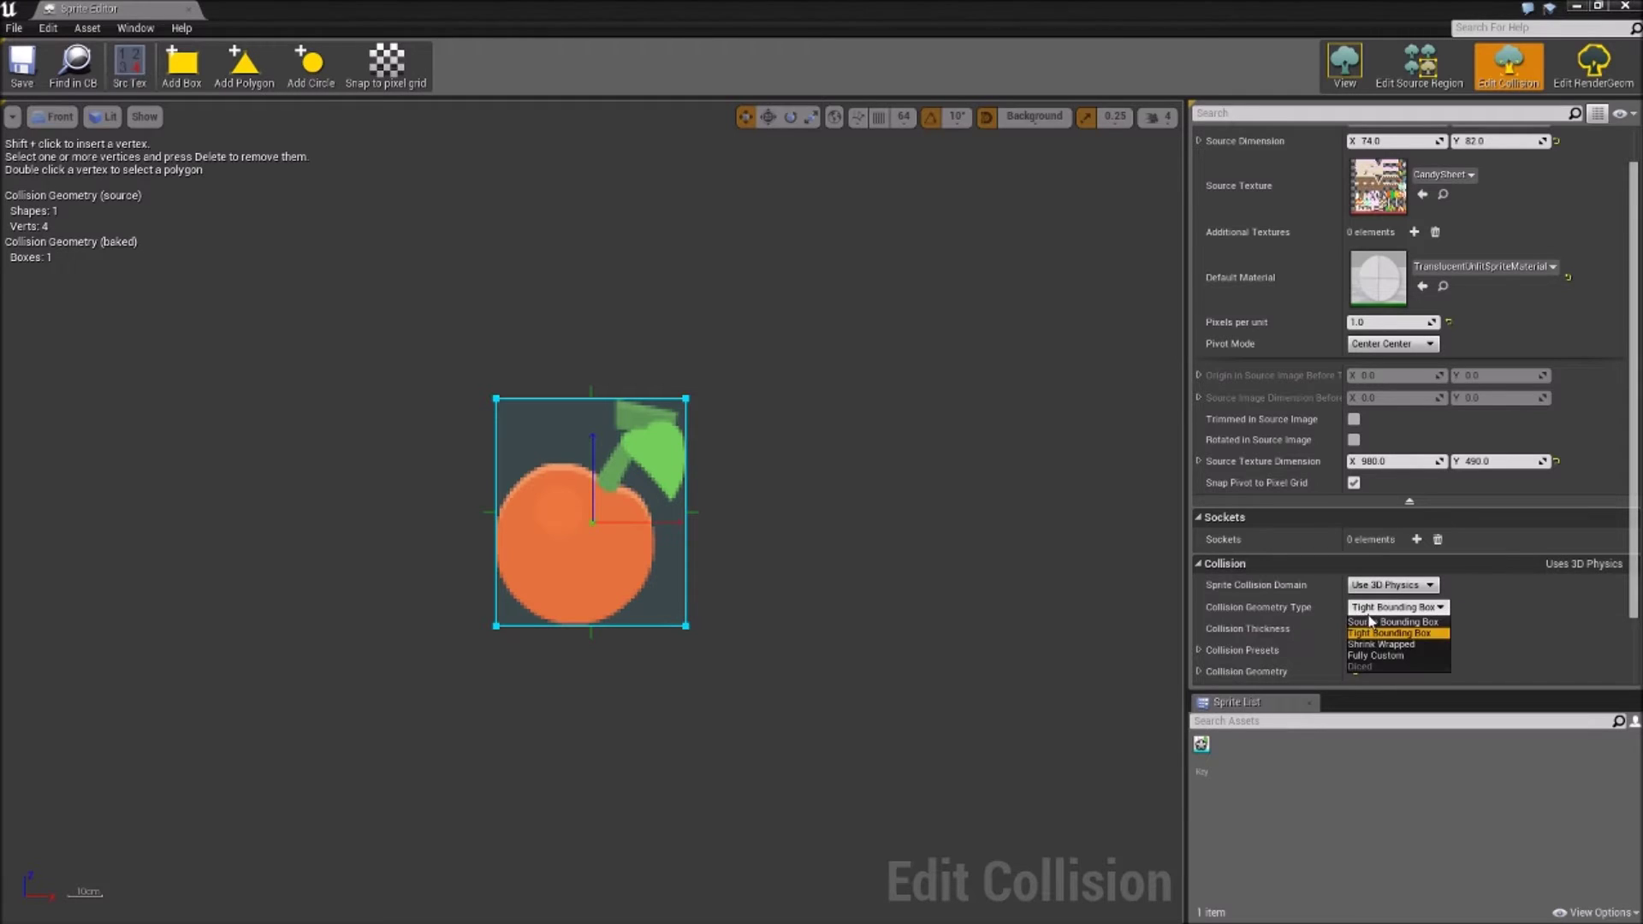
pyautogui.click(1377, 644)
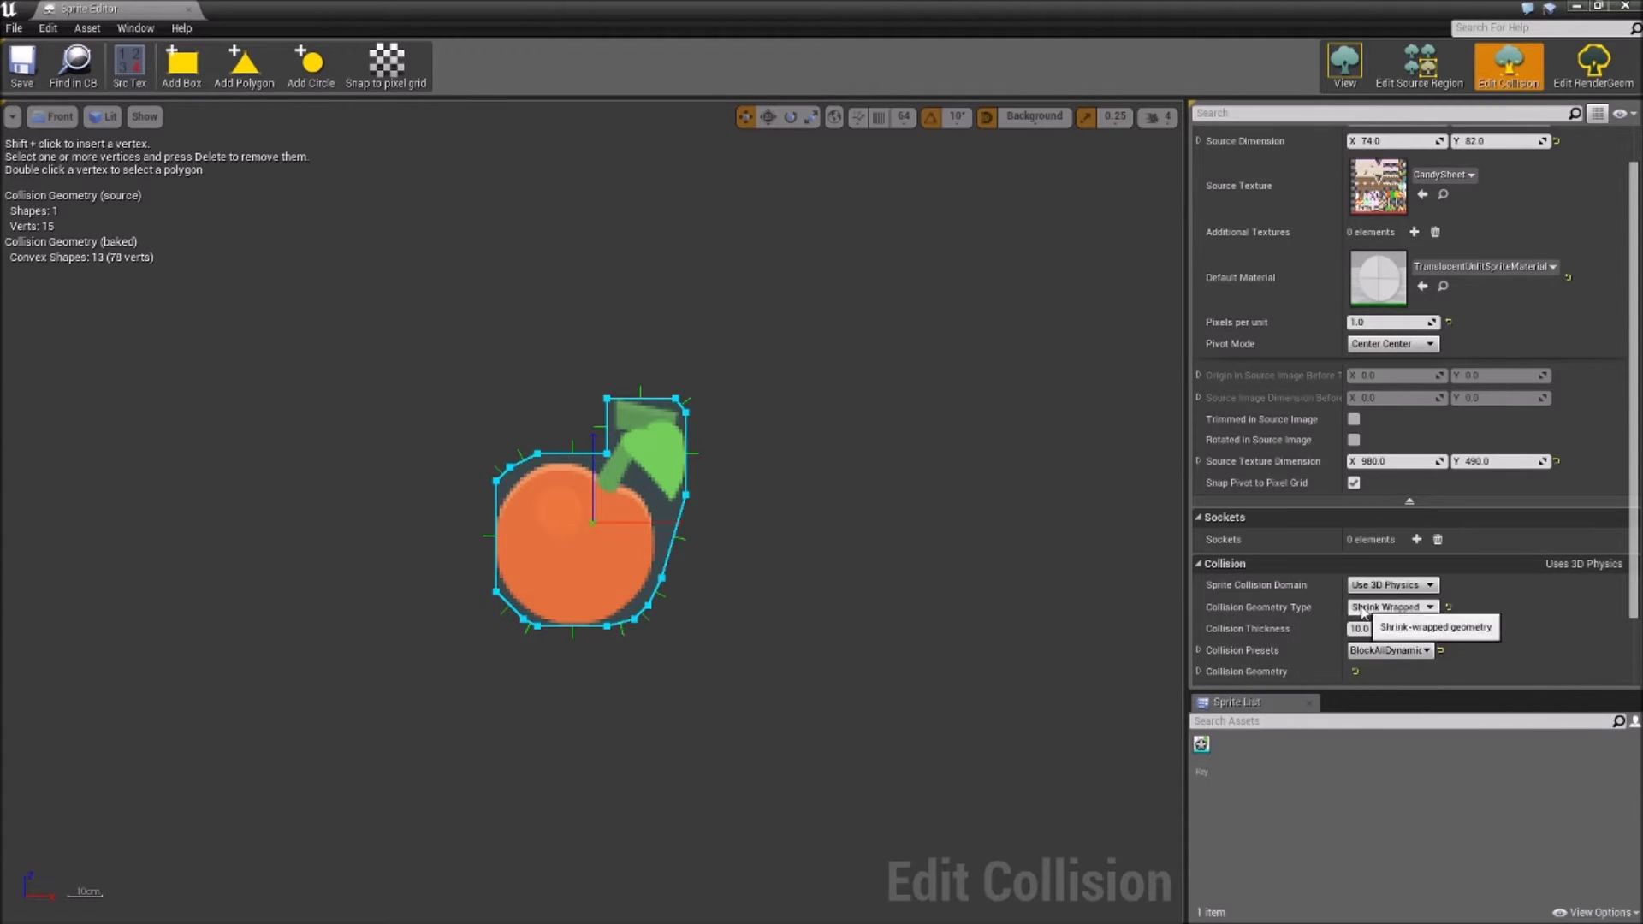
# Step: Try the Tight Bounding Box and Source Bounding Box collision geometry types on the Key sprite
pyautogui.click(1387, 607)
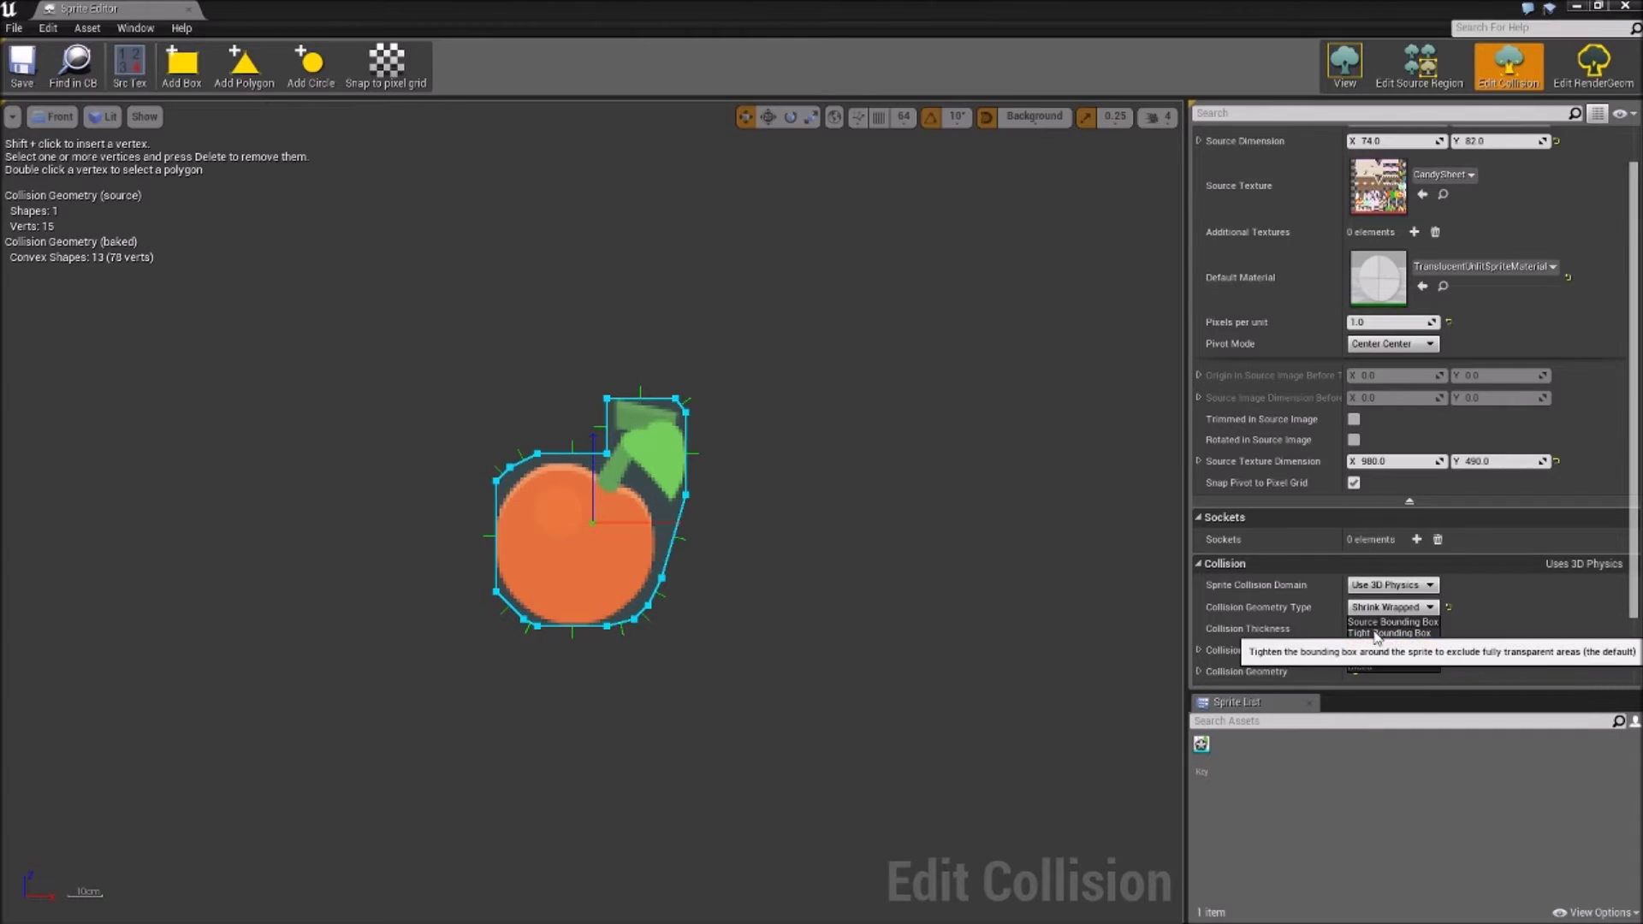
pyautogui.click(1369, 633)
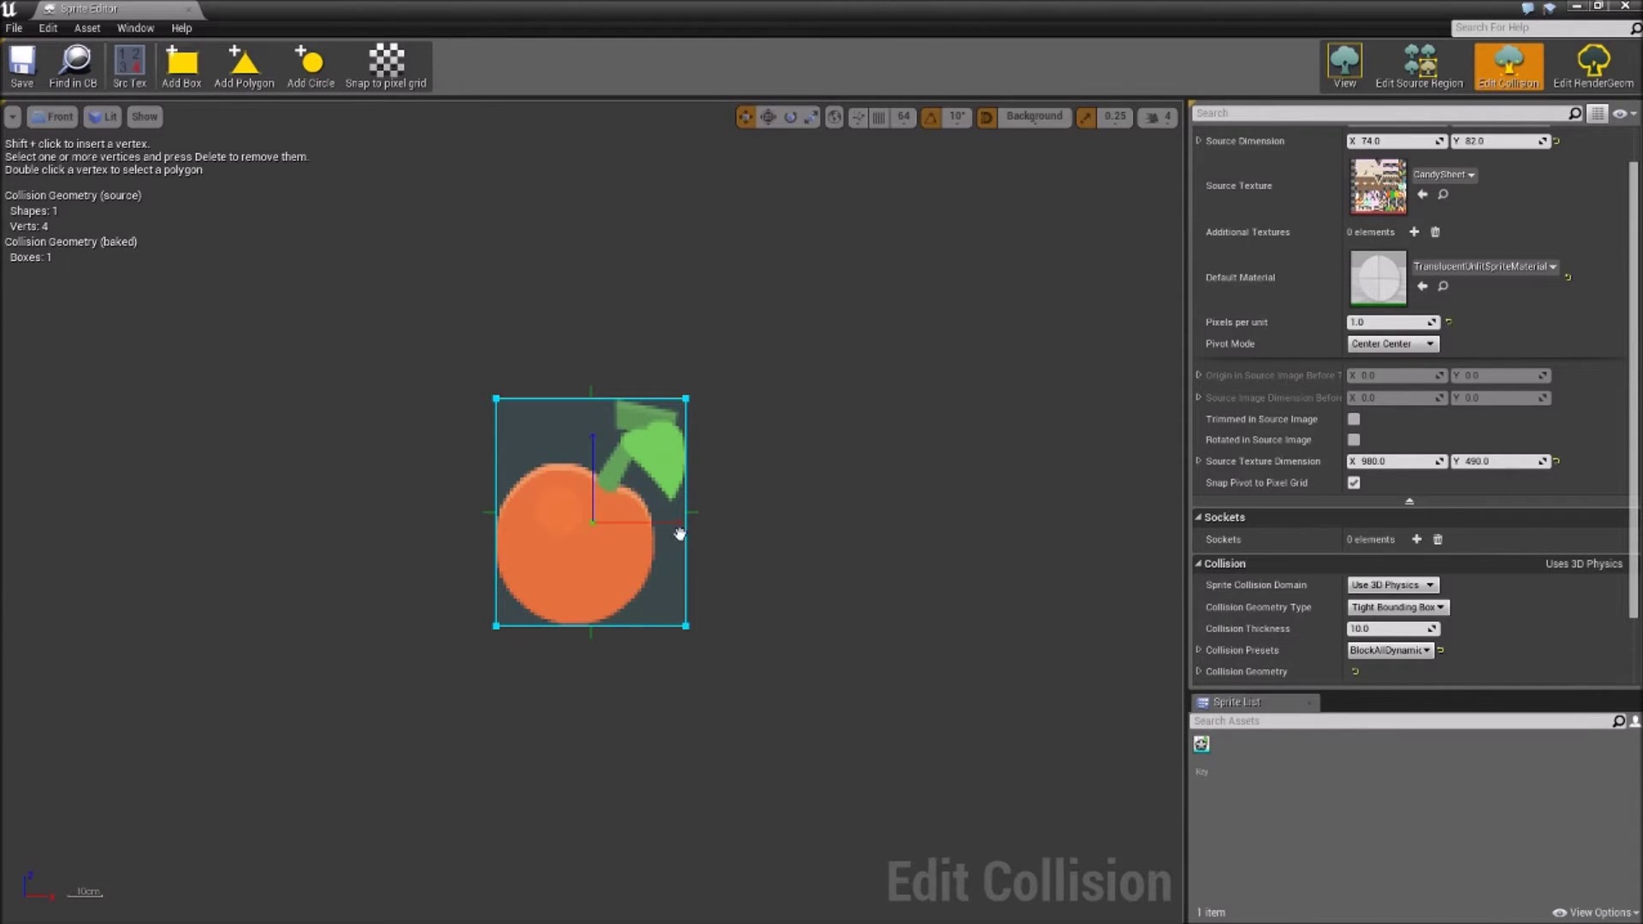
pyautogui.click(1386, 605)
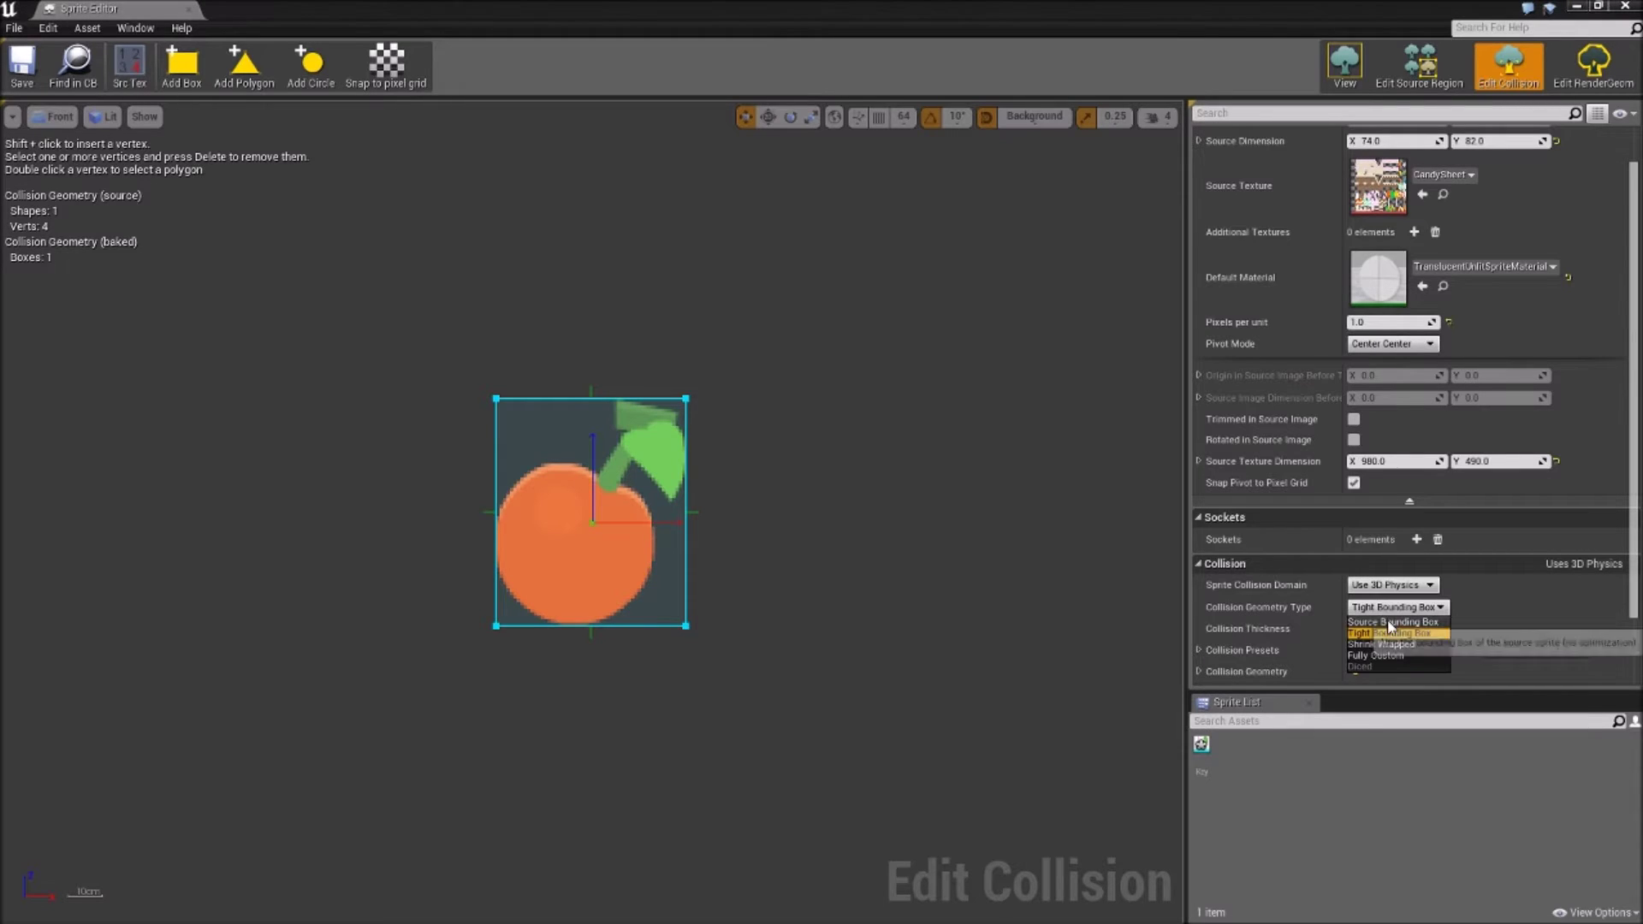
pyautogui.click(1390, 623)
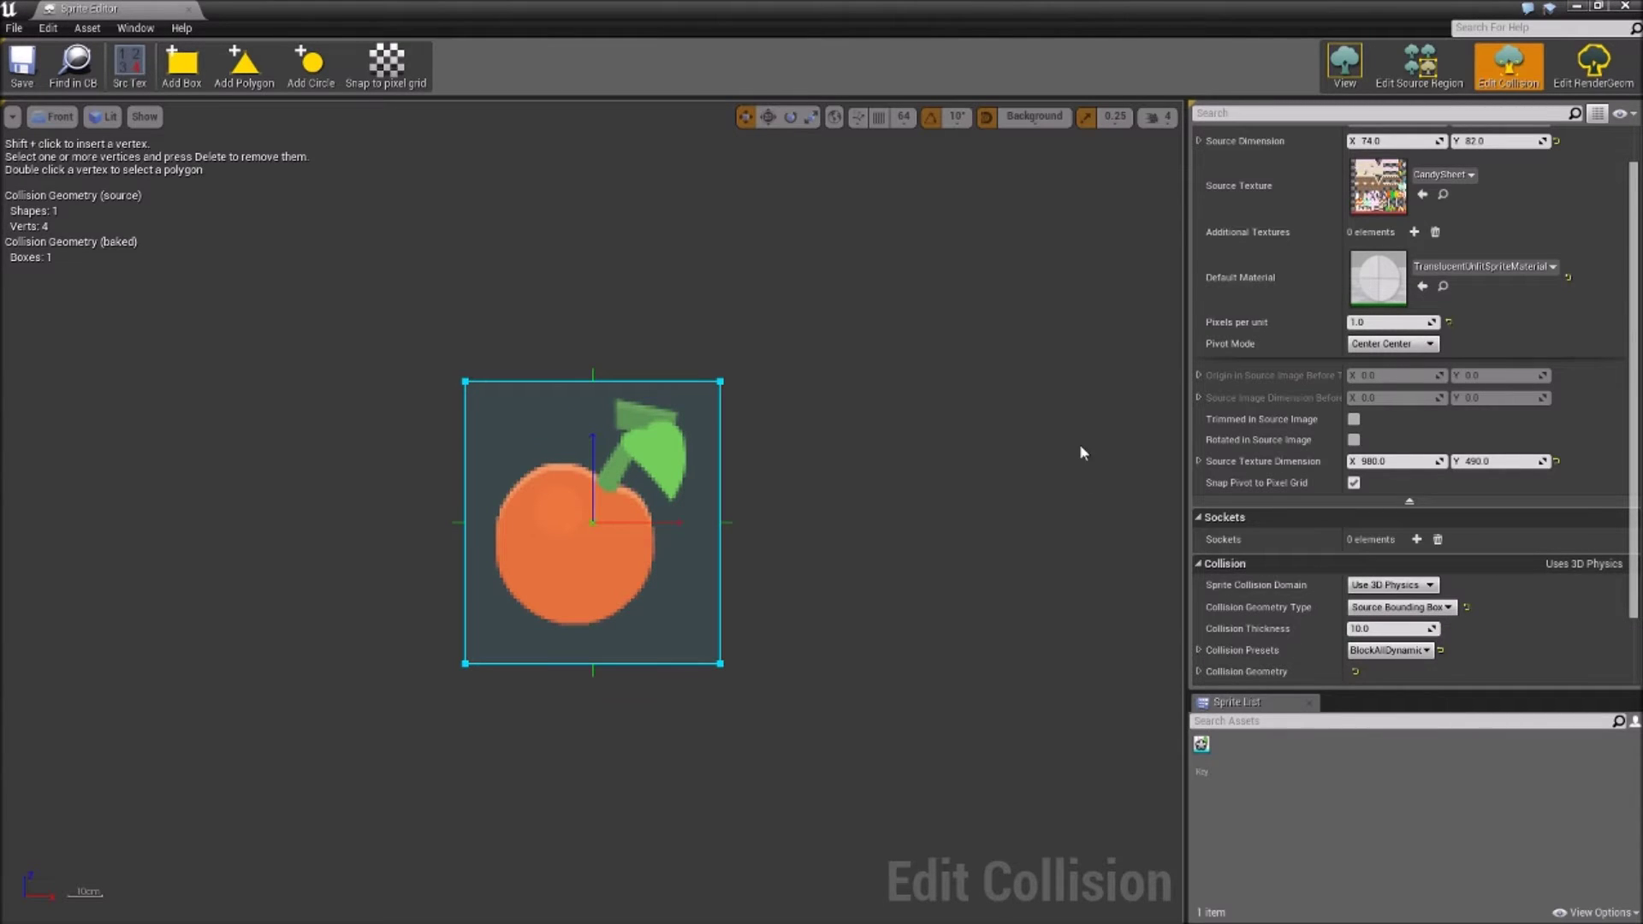
# Step: Review the sprite's source region and set its collision geometry type to Tight Bounding Box
pyautogui.click(1419, 67)
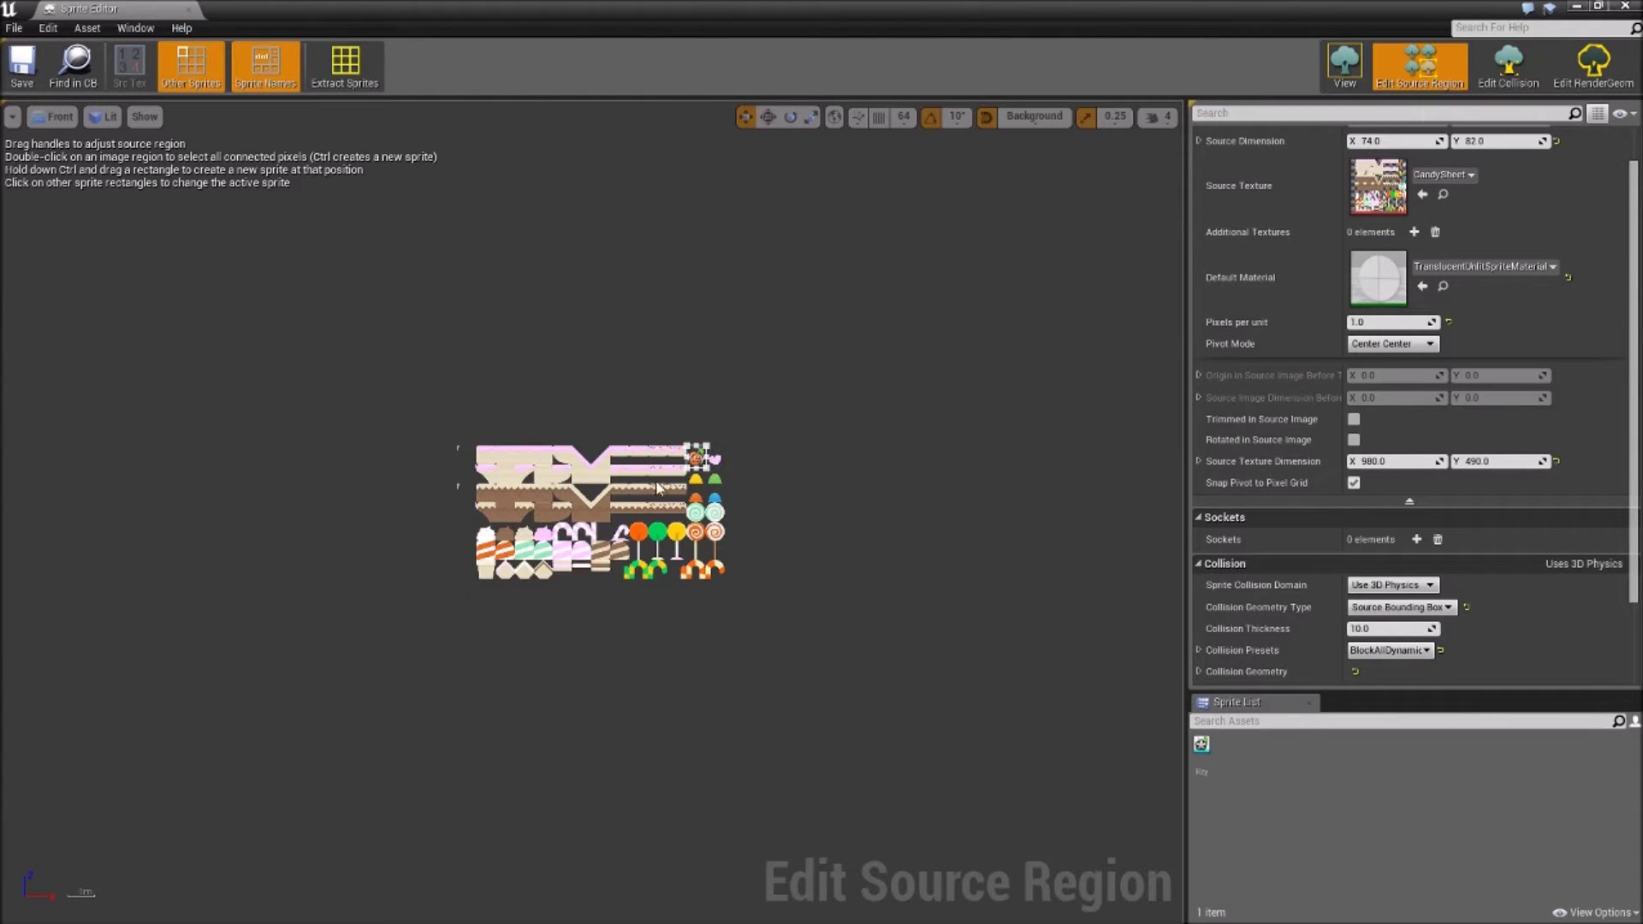
pyautogui.scroll(5, 793, 428)
pyautogui.click(1508, 67)
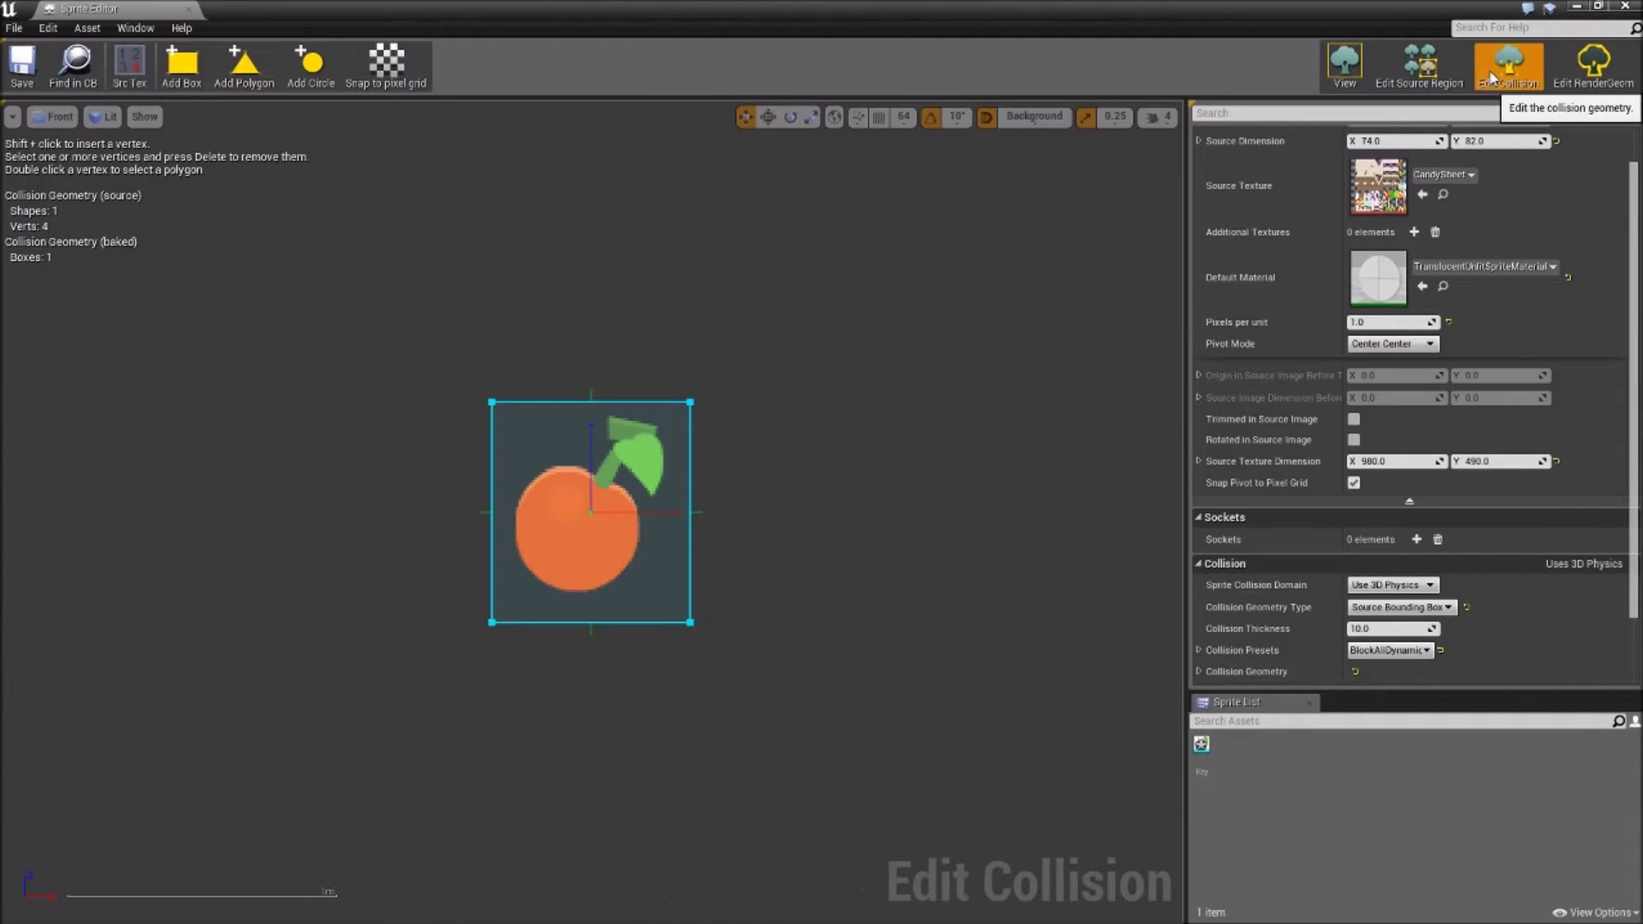
pyautogui.click(1375, 603)
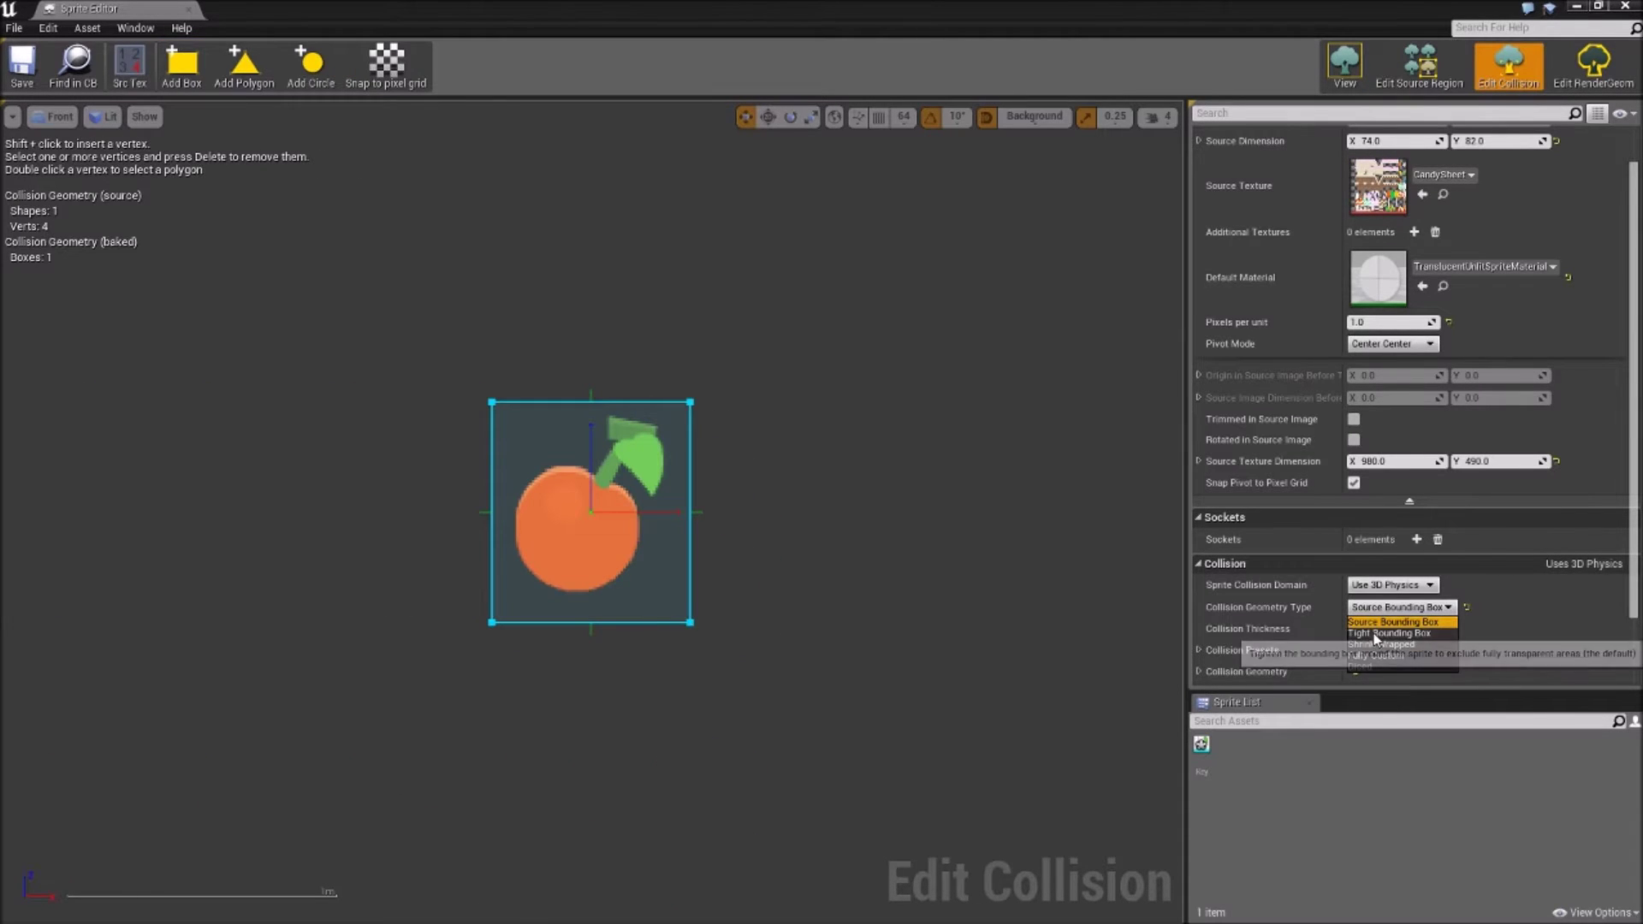
pyautogui.click(1378, 631)
pyautogui.moveTo(619, 446); pyautogui.dragTo(690, 454, button='right')
# Step: Choose BlockAllDynamic as the Key sprite's collision preset and close the sprite's editor
pyautogui.click(1388, 651)
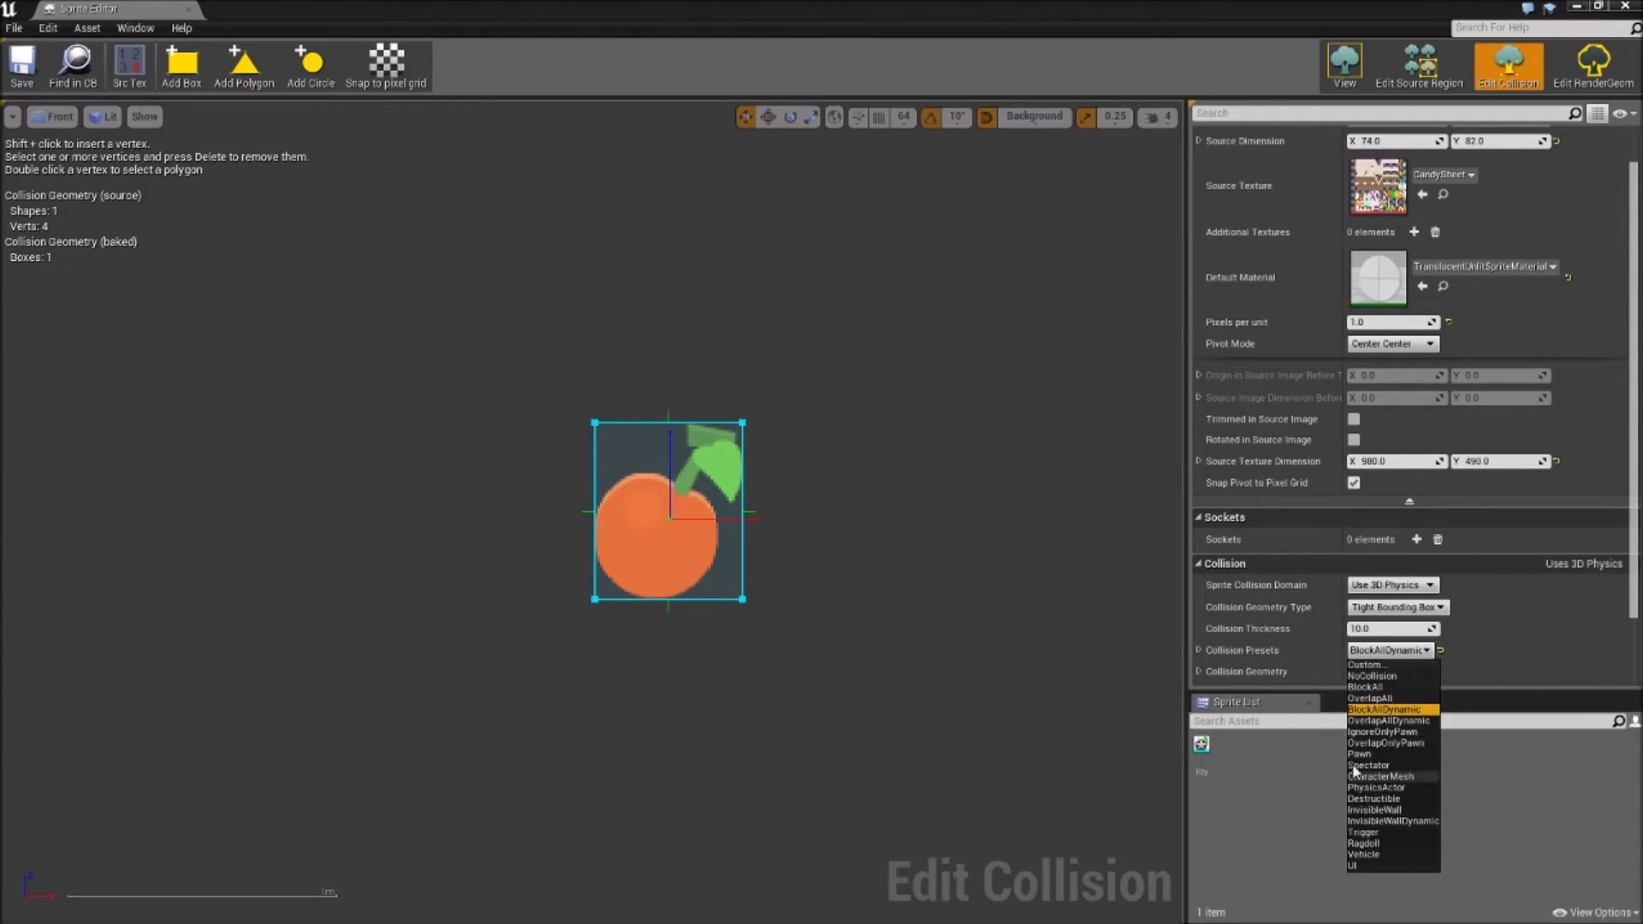
pyautogui.click(1450, 608)
pyautogui.click(1391, 648)
pyautogui.click(1389, 712)
pyautogui.click(190, 9)
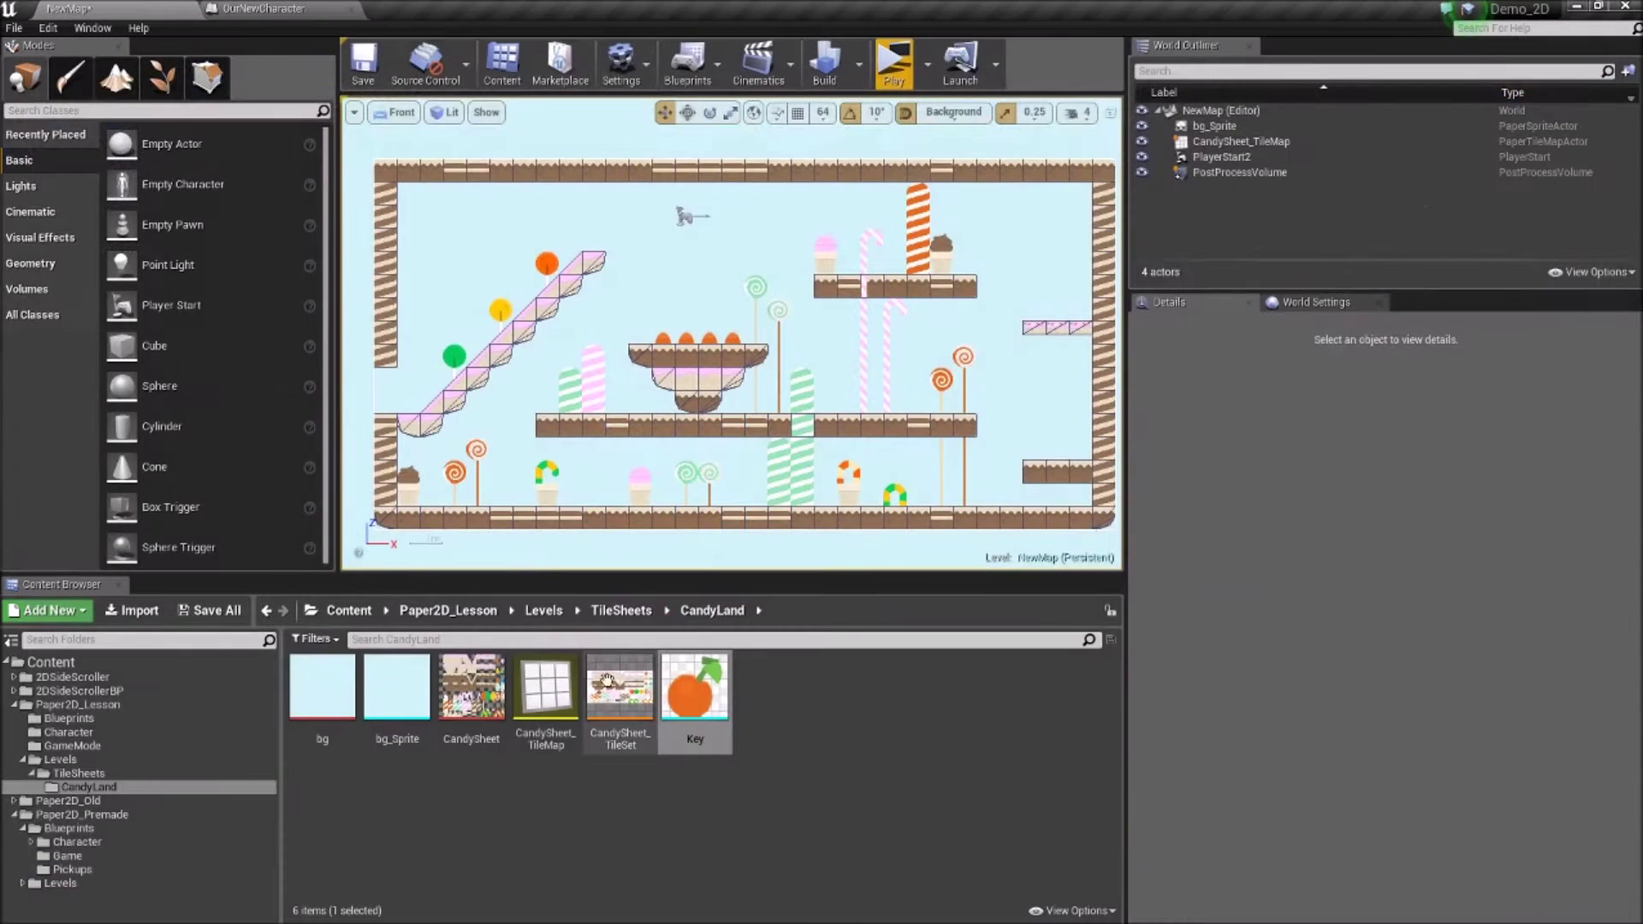
# Step: Place the Key sprite in the level above the platform with orange gumdrops, at about X 991, Z -505
pyautogui.moveTo(694, 687); pyautogui.dragTo(705, 315)
pyautogui.click(705, 315)
pyautogui.scroll(5, 659, 265)
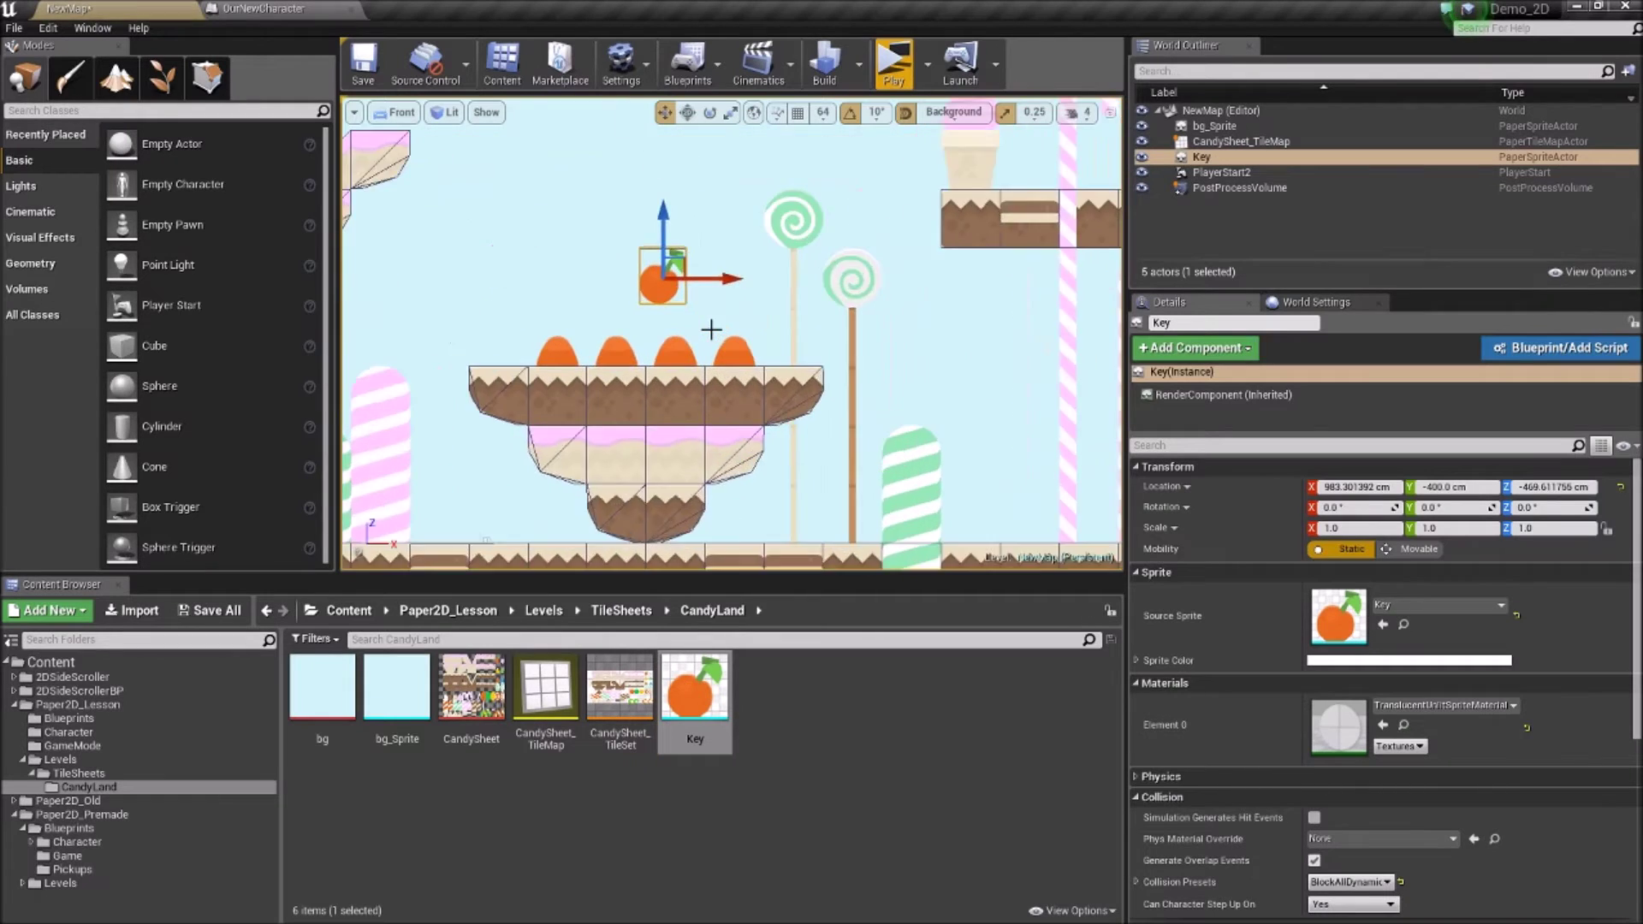
pyautogui.moveTo(642, 210); pyautogui.dragTo(654, 287)
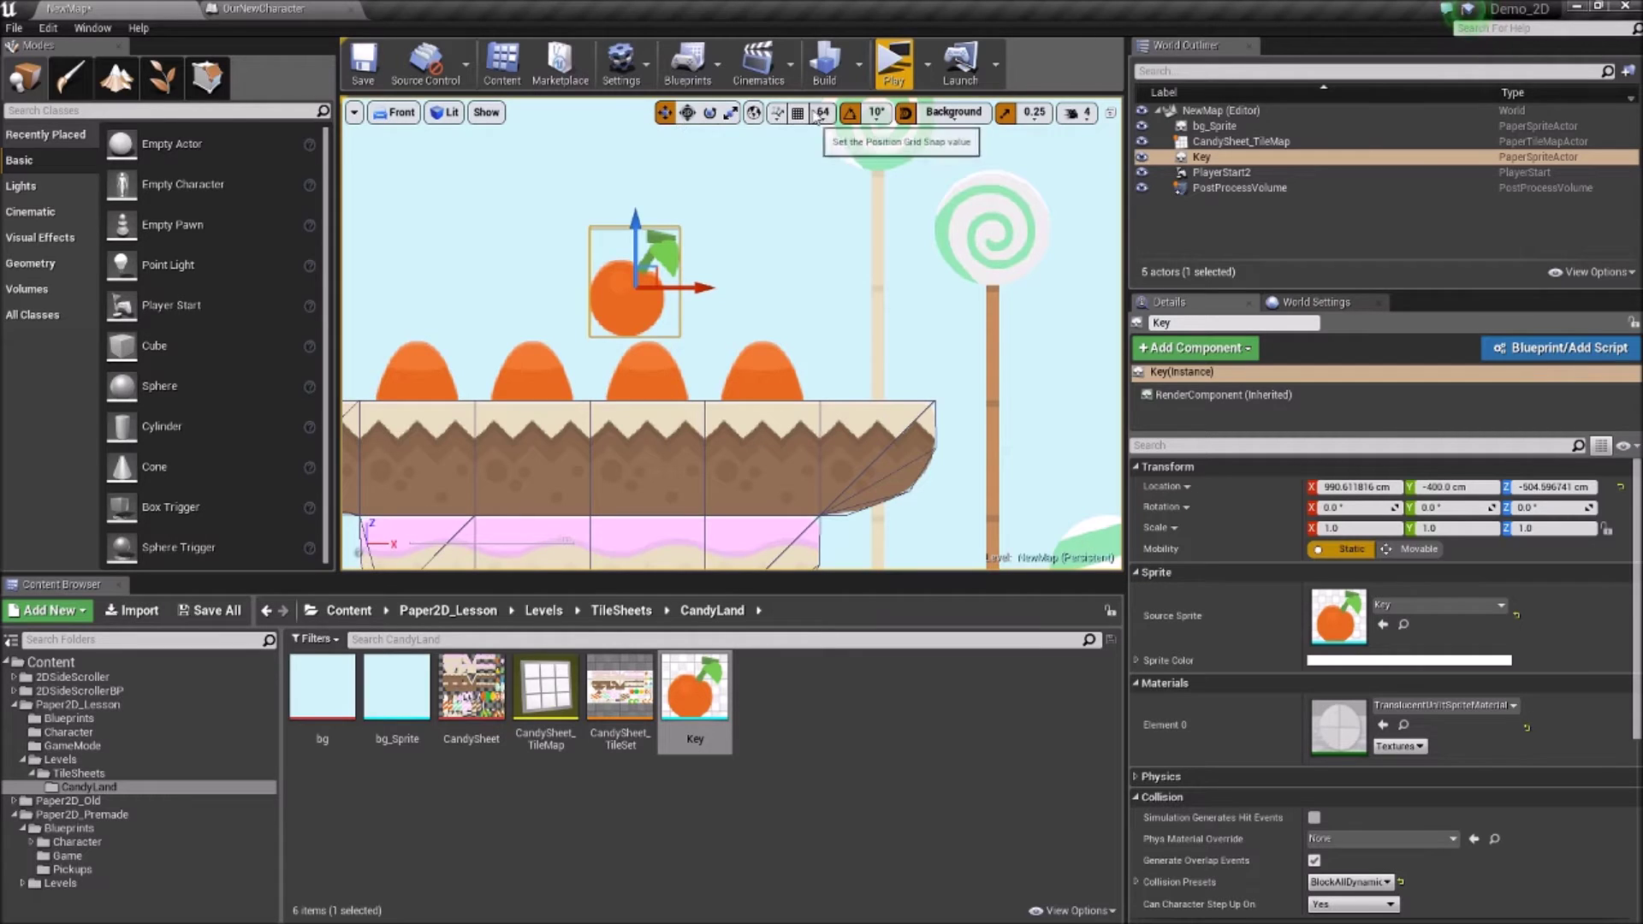
# Step: Enable position grid snapping and move the Key sprite one 64-unit step in the negative X direction
pyautogui.click(797, 114)
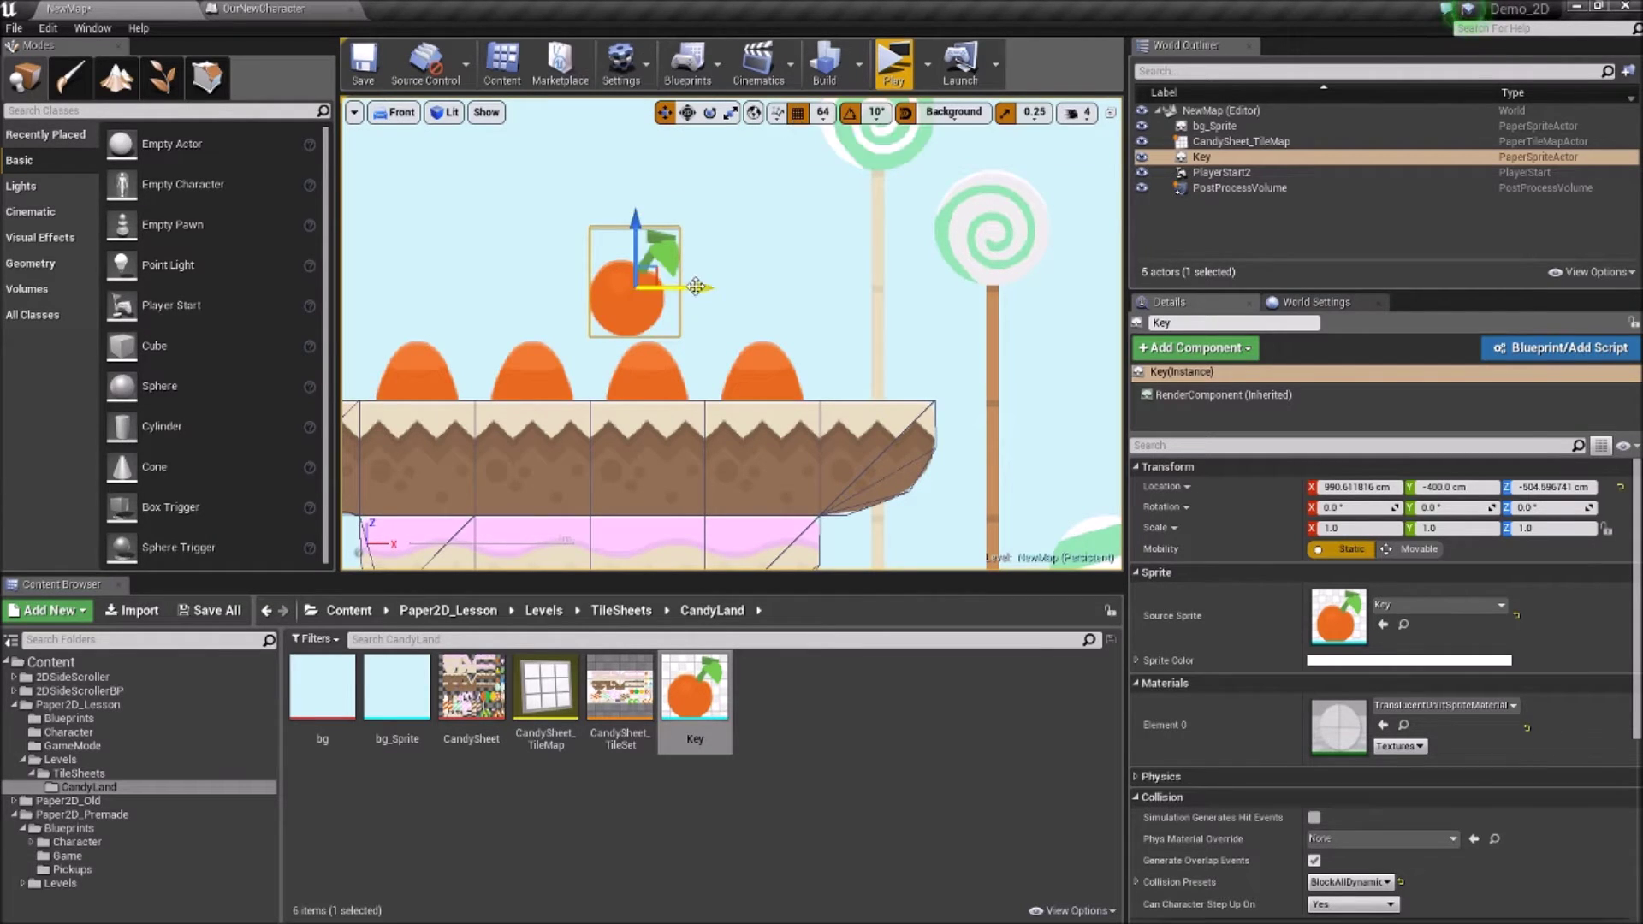
pyautogui.moveTo(700, 292); pyautogui.dragTo(599, 307)
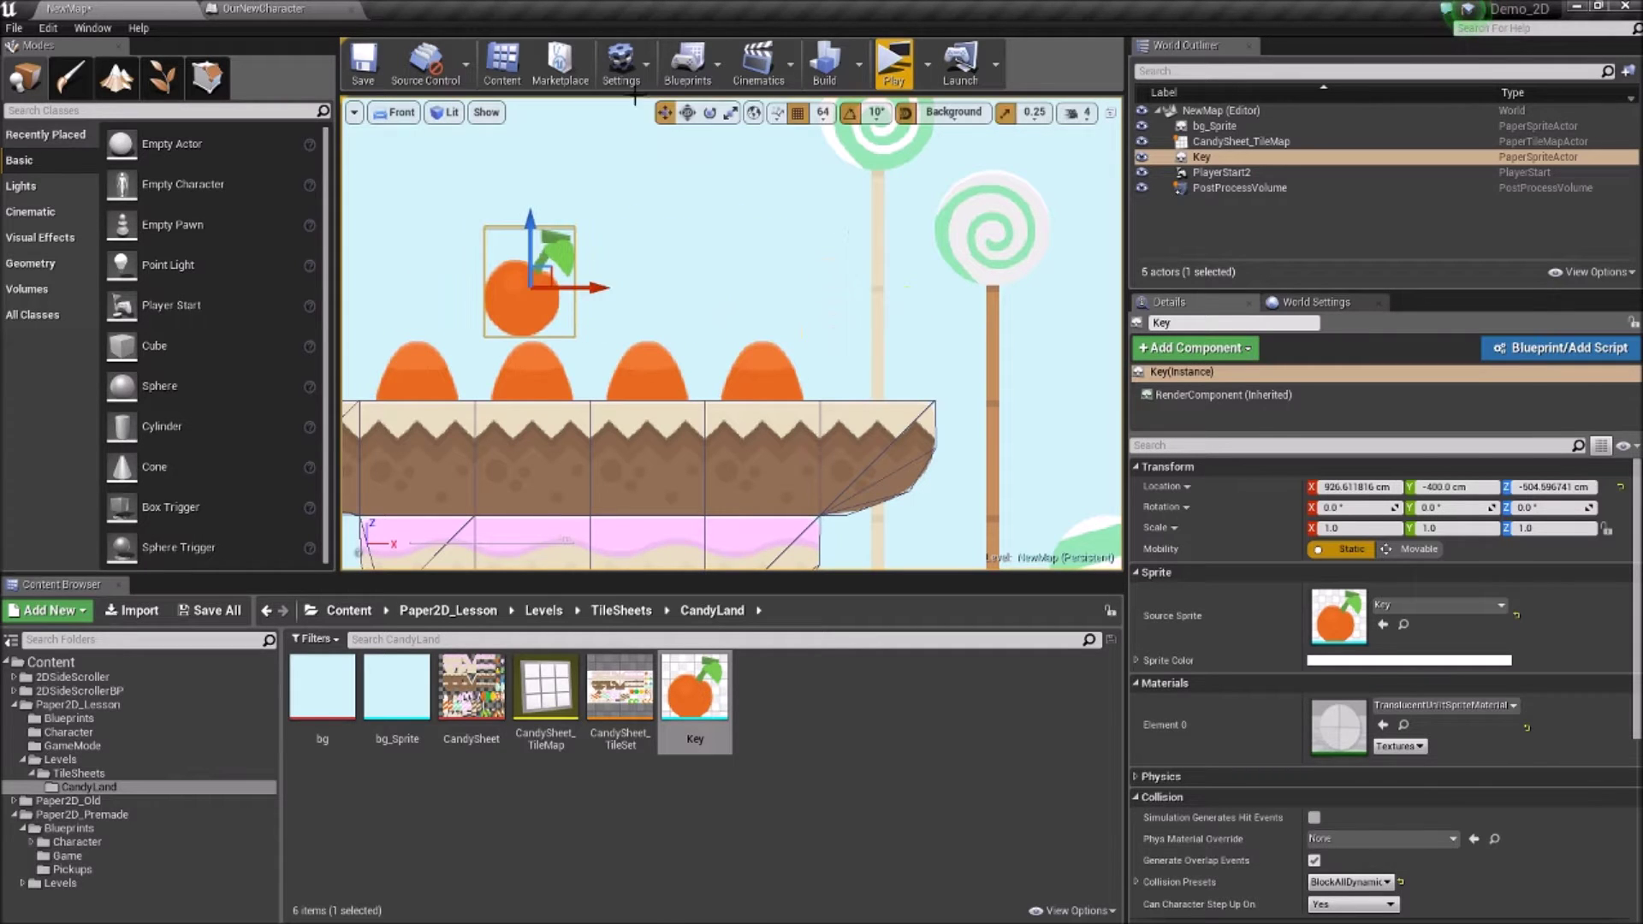
# Step: Open the Level Editor viewport settings in Editor Preferences and expand the power-of-two grid sizes
pyautogui.click(621, 64)
pyautogui.click(48, 27)
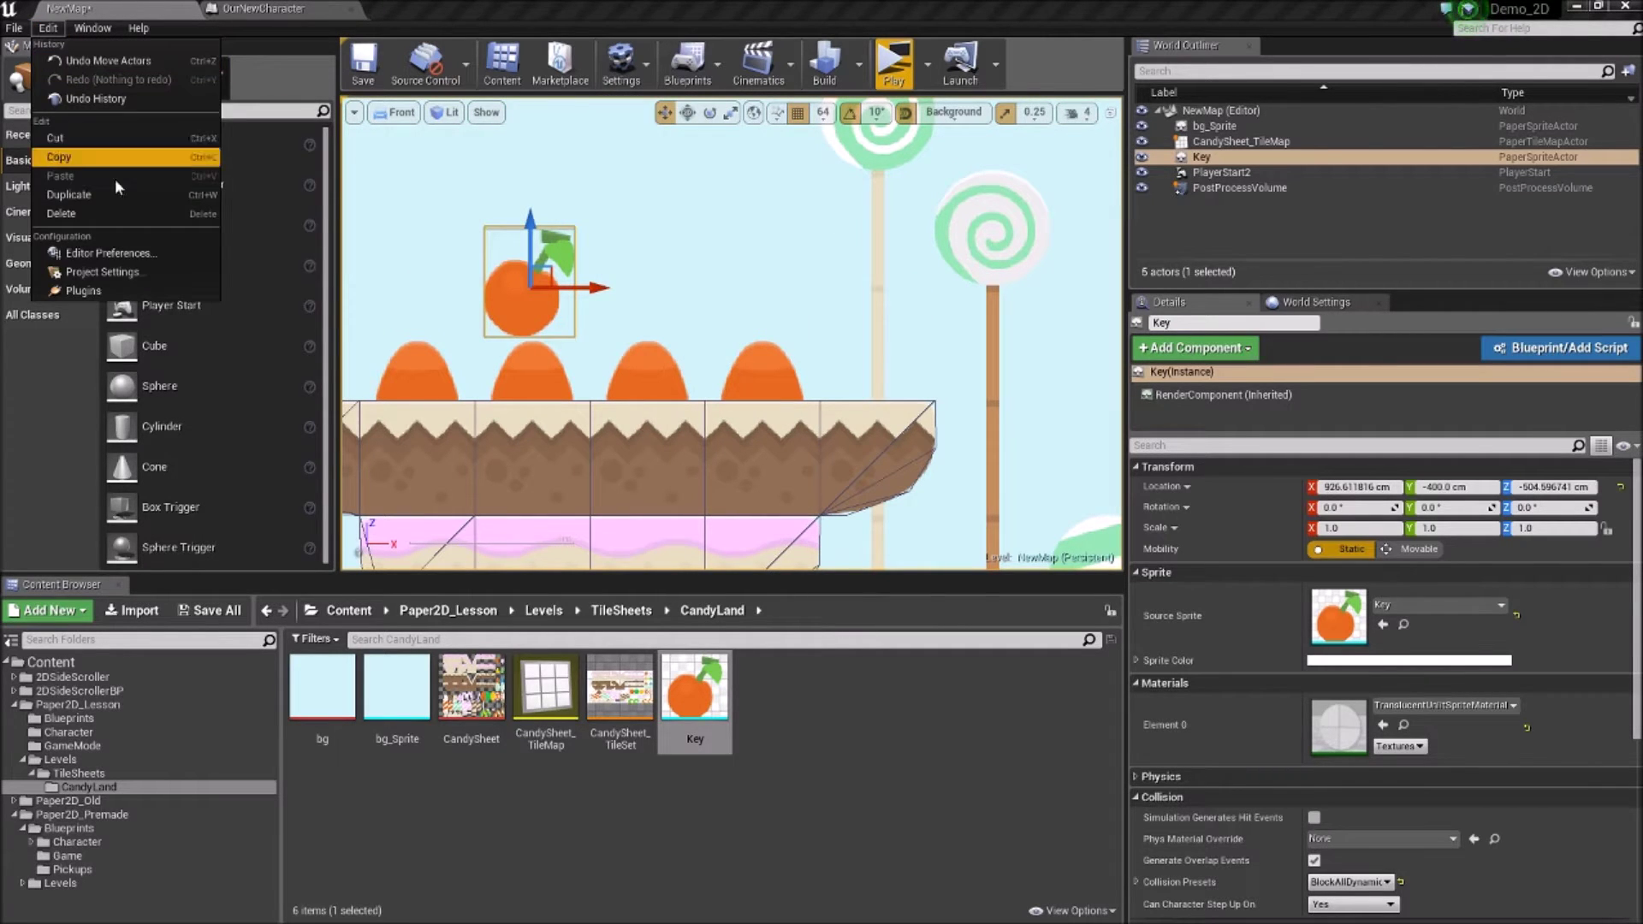
pyautogui.click(107, 253)
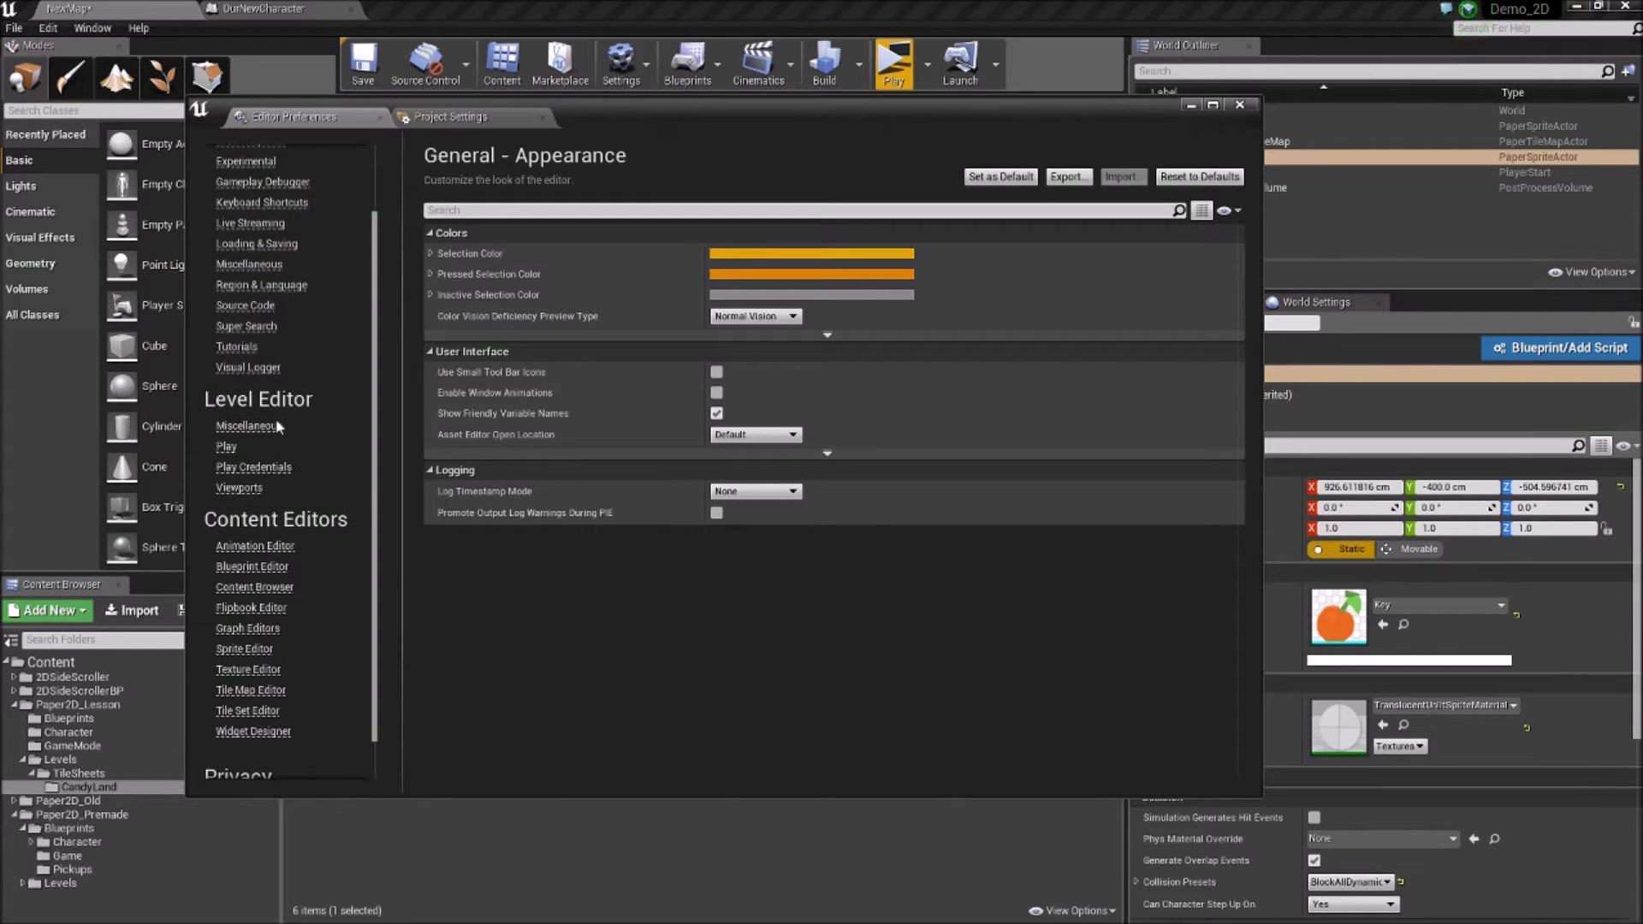
pyautogui.click(239, 488)
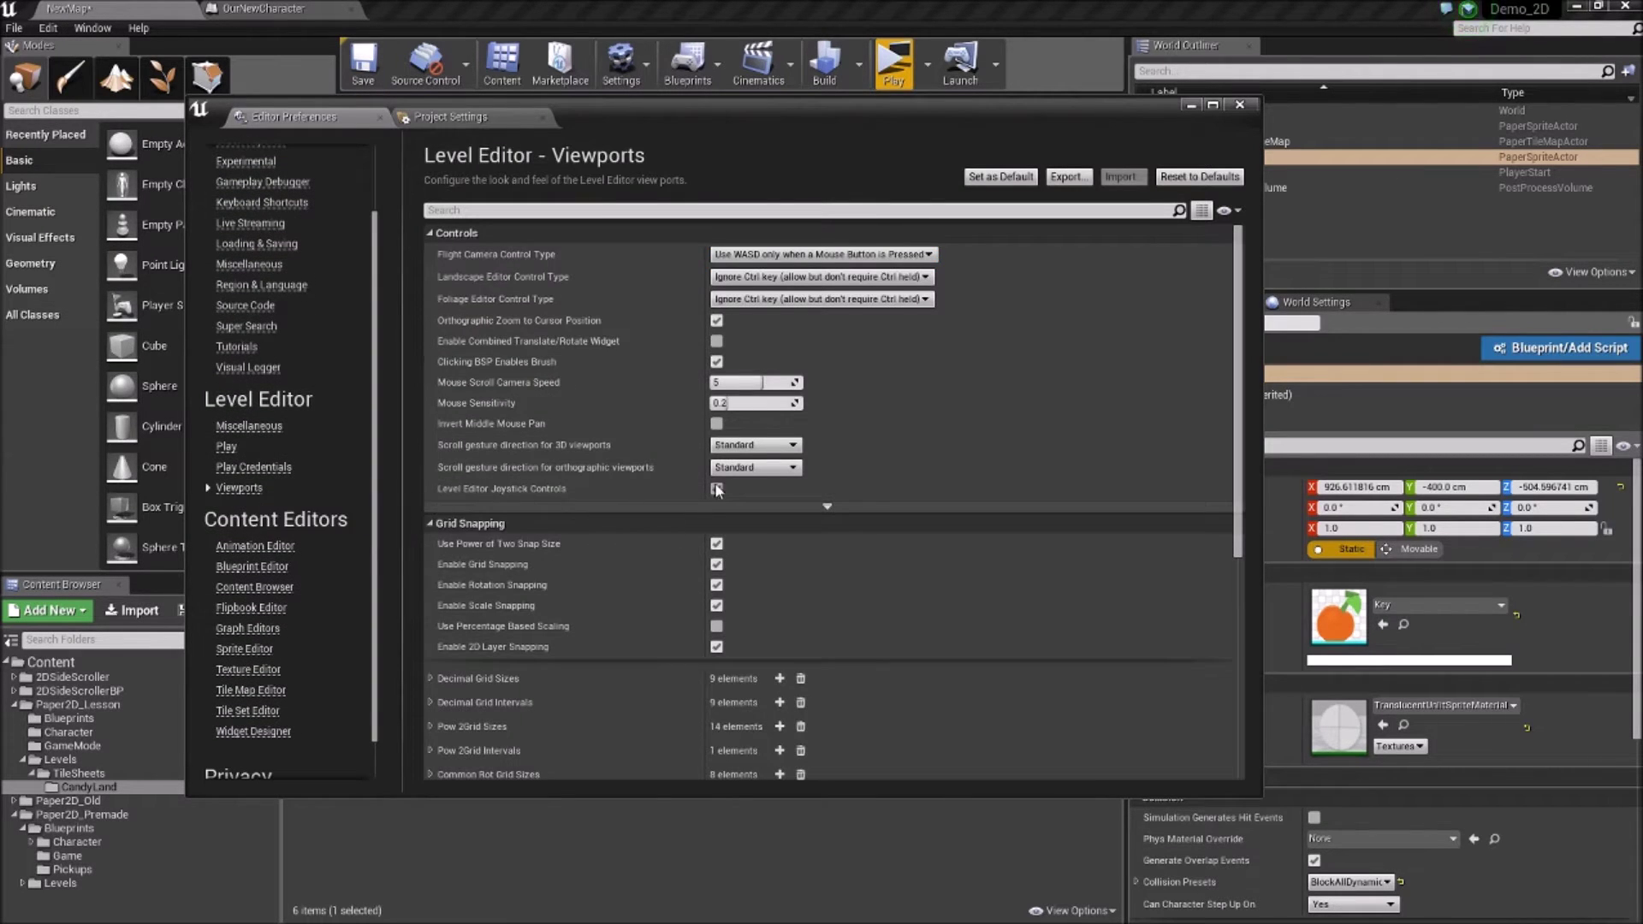
pyautogui.scroll(-5, 993, 439)
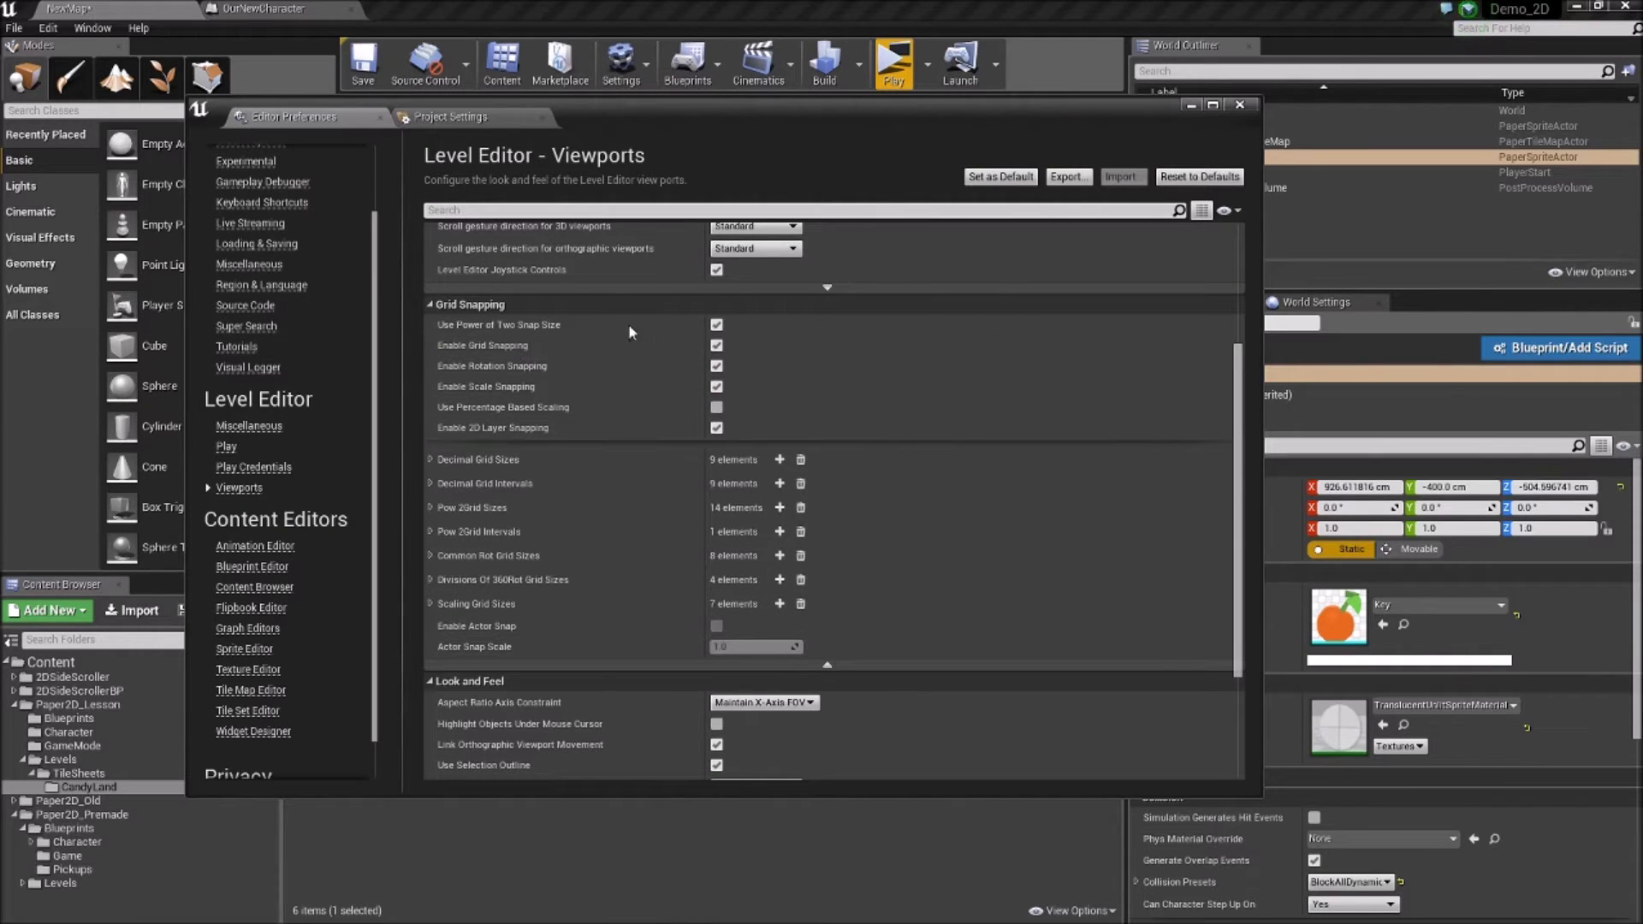
pyautogui.click(430, 508)
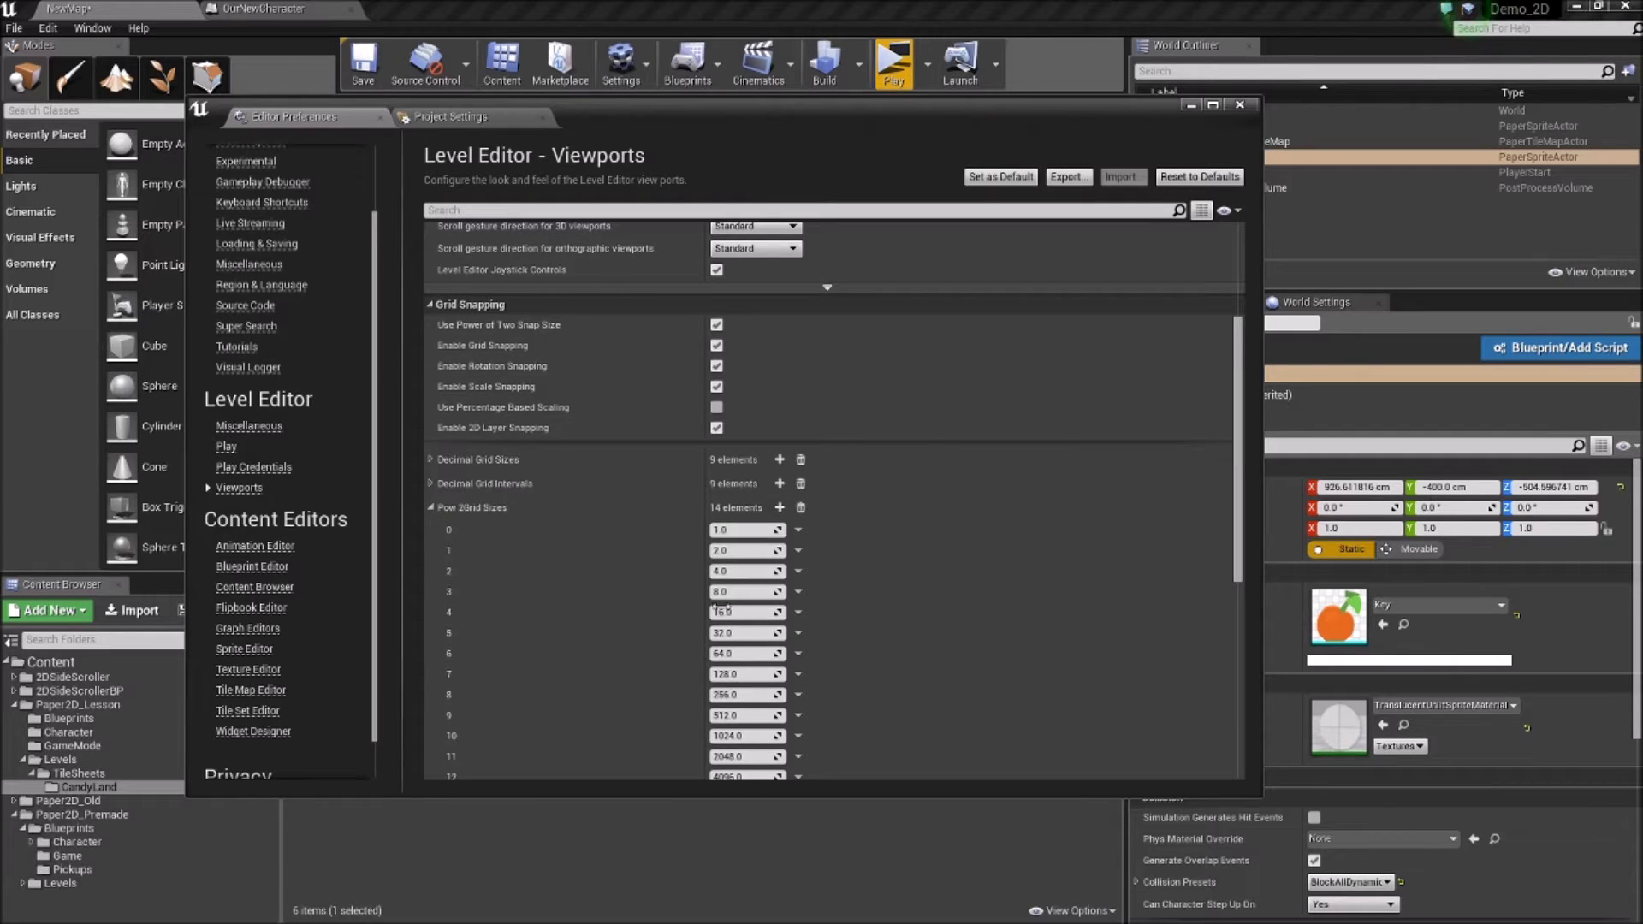
# Step: Set power-of-two grid sizes 6 down to 1 to 70, 35, 17.5, 9, 4.5 and 2.5, and close the preferences
pyautogui.click(721, 653)
pyautogui.write('70')
pyautogui.press('Tab')
pyautogui.hotkey('shift', 'Tab')
pyautogui.hotkey('shift', 'Tab')
pyautogui.hotkey('shift', 'Tab')
pyautogui.write('2')
pyautogui.click(1233, 105)
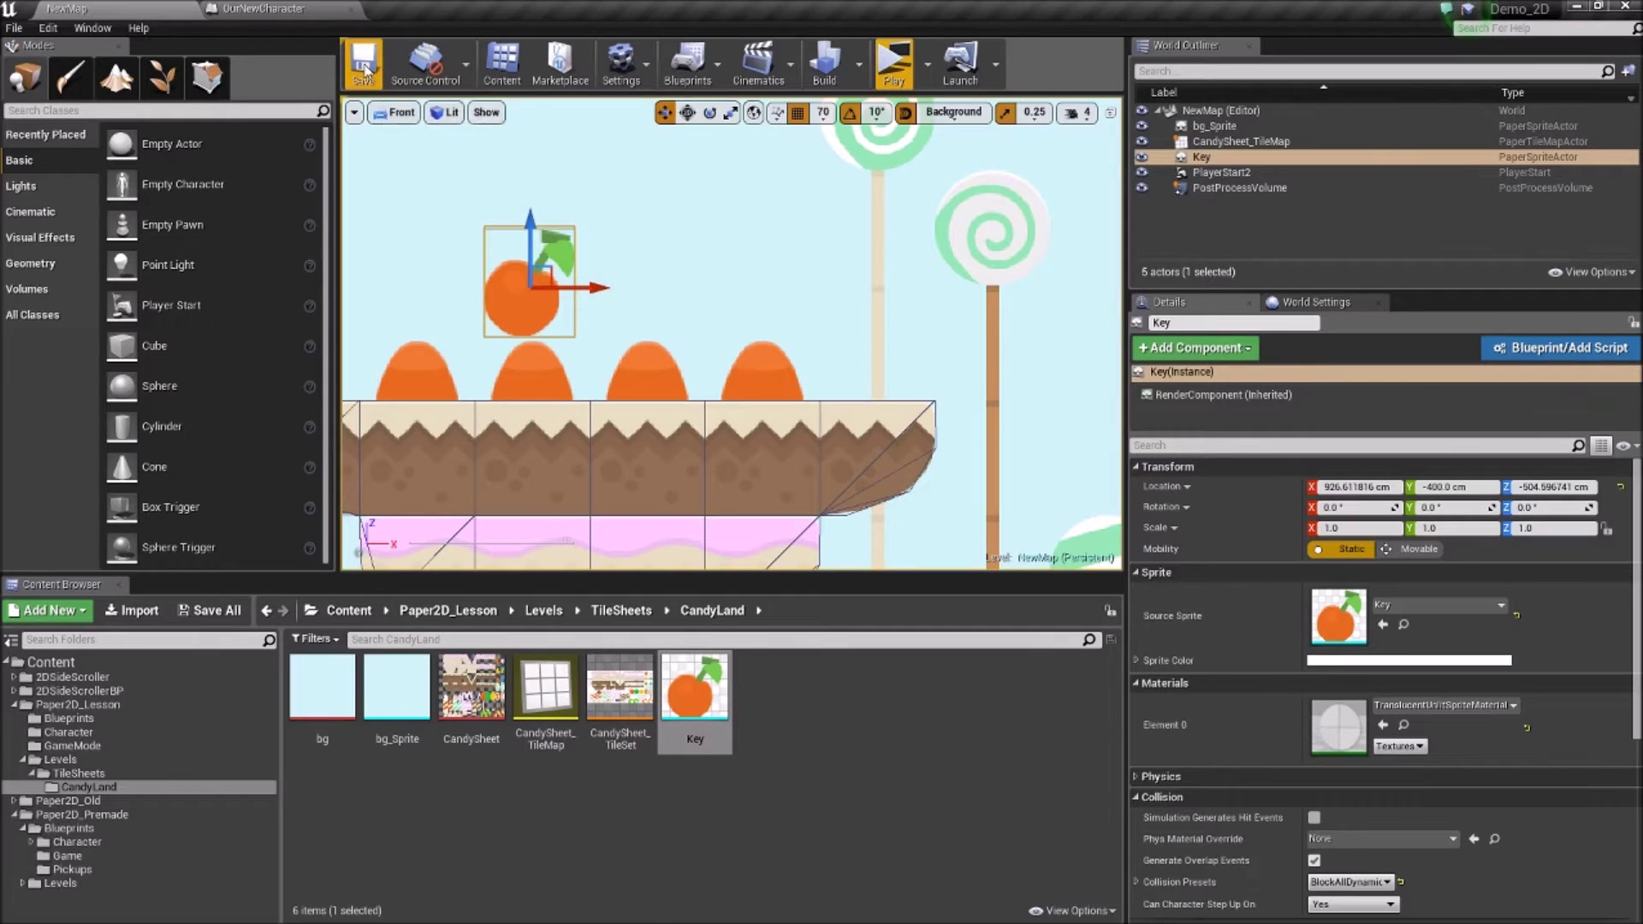
# Step: Align the Key sprite with a platform tile at about X 928, Z -612 without snapping, and re-enable 70-unit position snapping
pyautogui.click(822, 112)
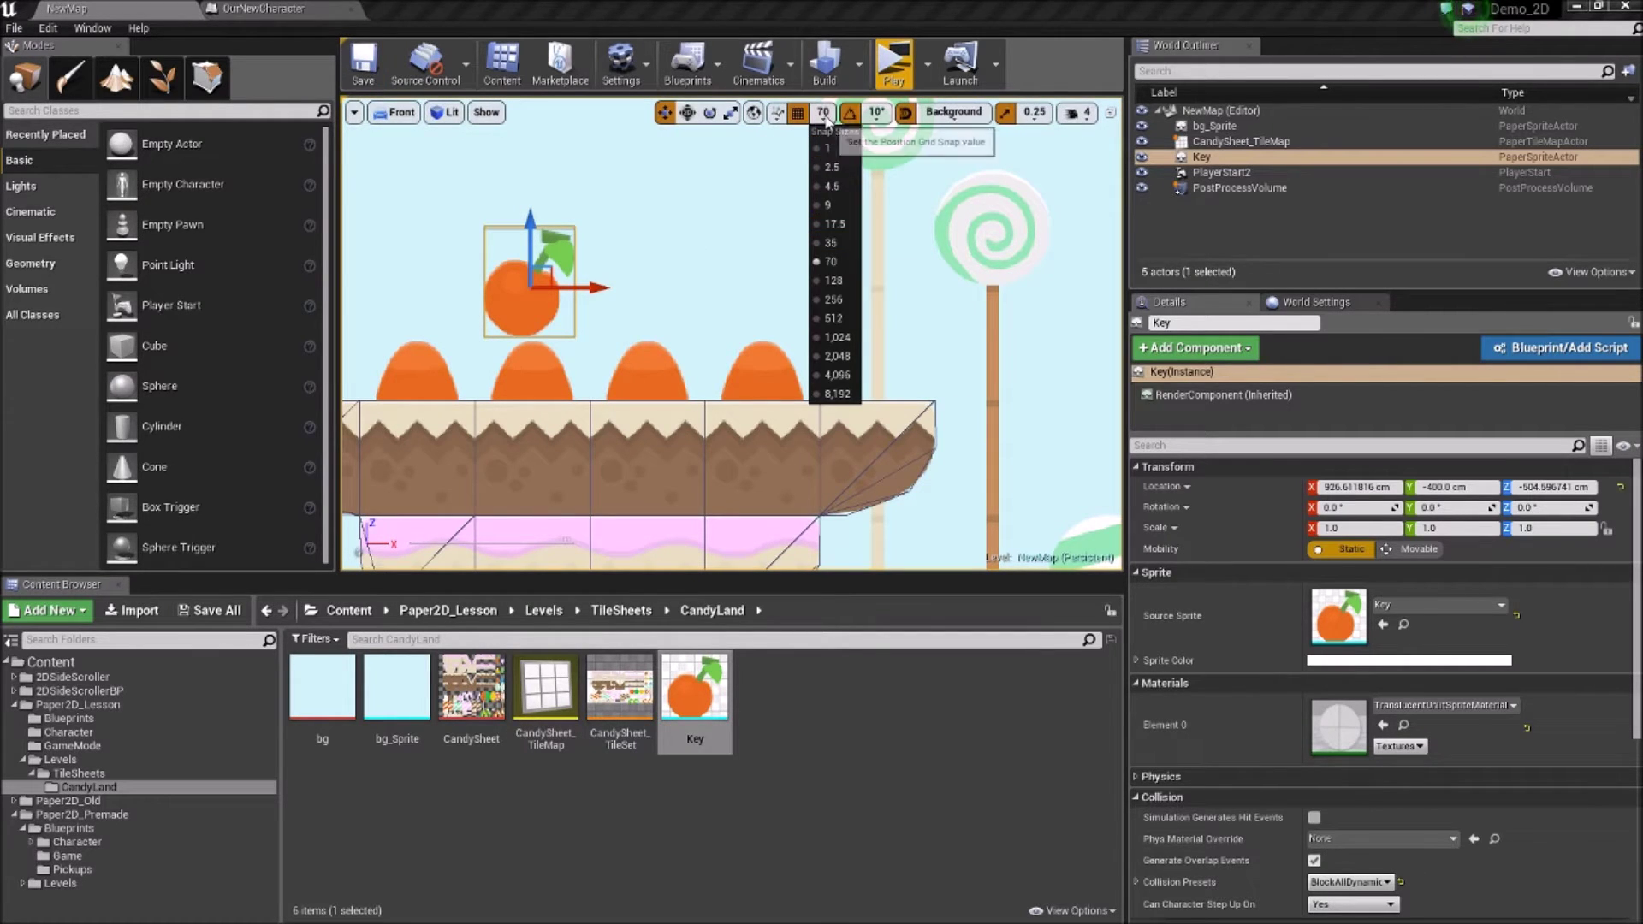
pyautogui.click(548, 273)
pyautogui.moveTo(572, 288); pyautogui.dragTo(619, 293)
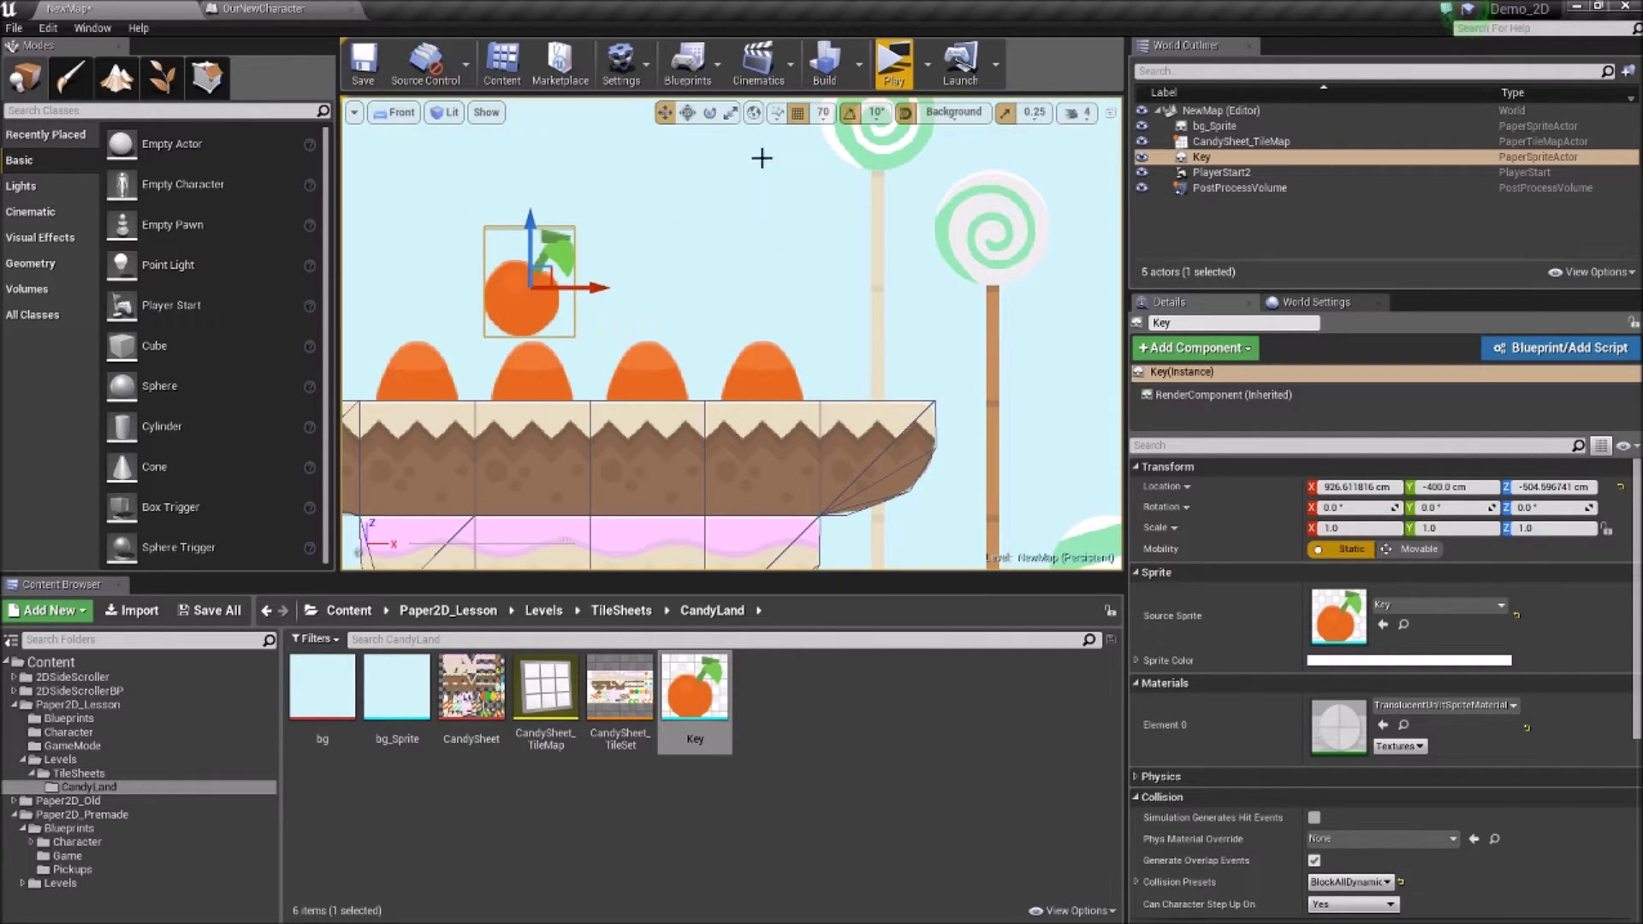
pyautogui.moveTo(565, 247); pyautogui.dragTo(550, 447)
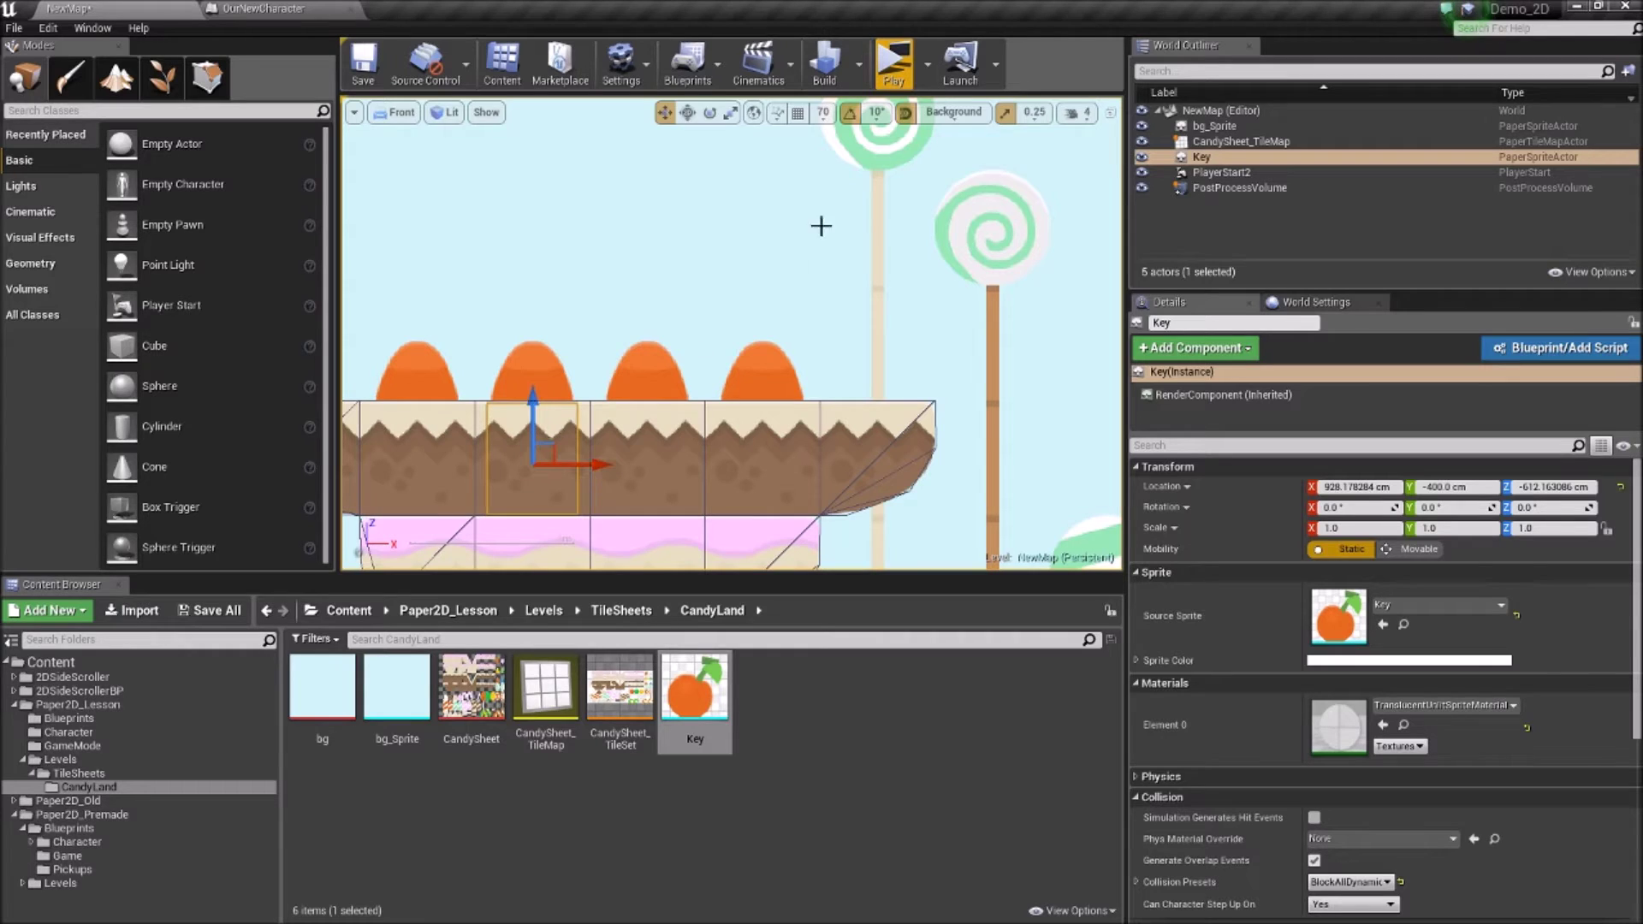
pyautogui.click(798, 116)
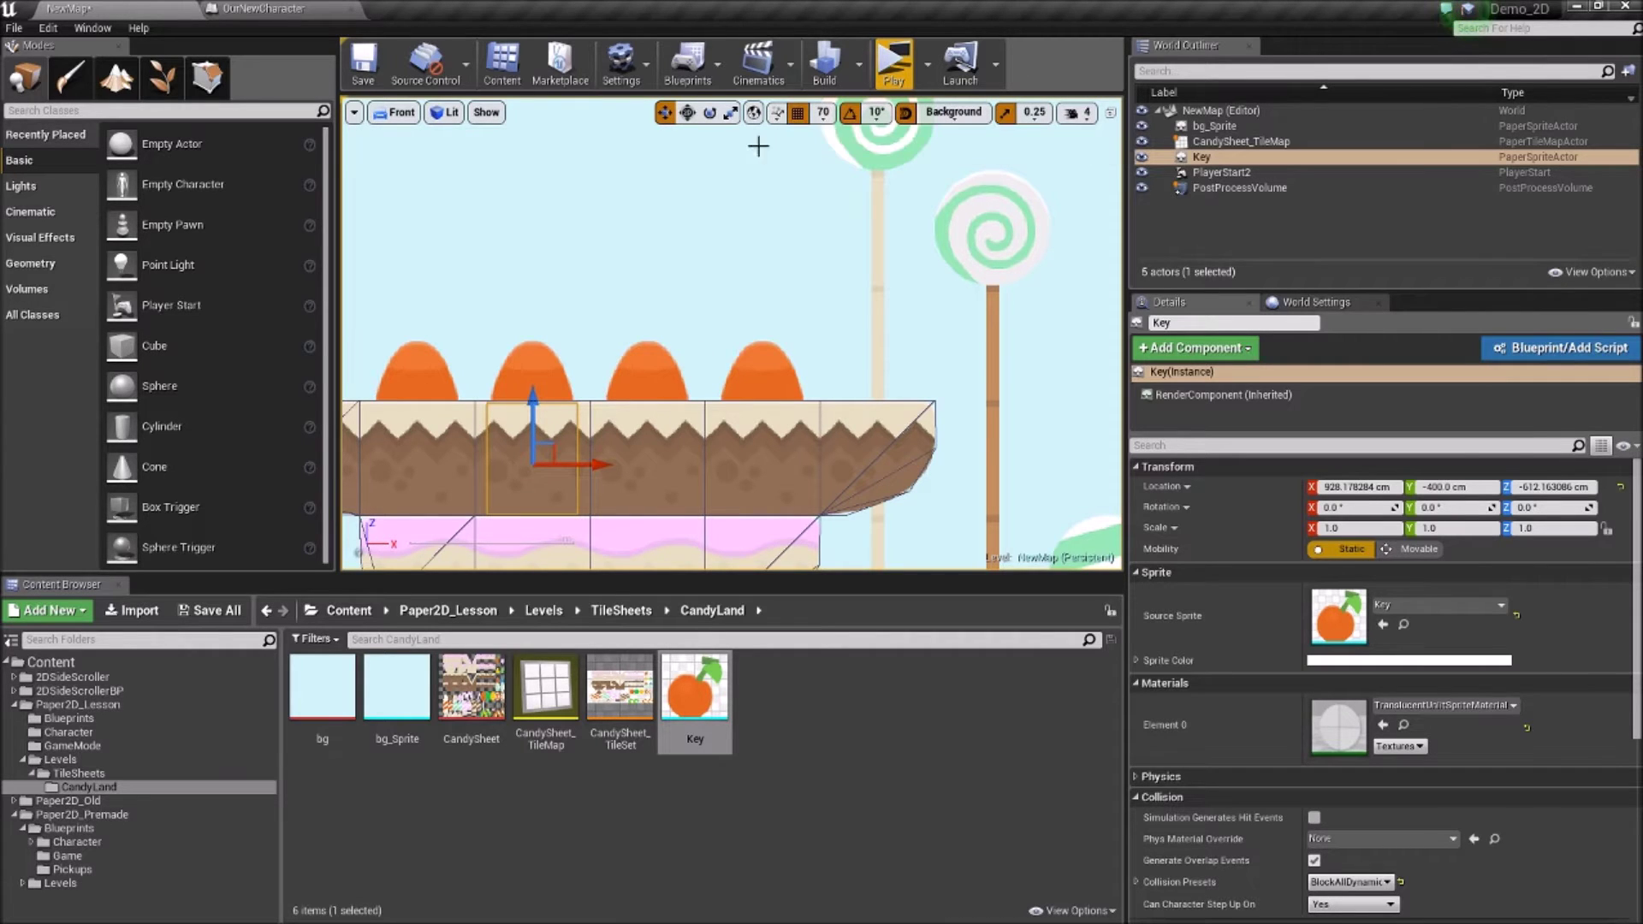
# Step: Move the Key sprite in 70-unit steps onto the first tile of the pink sprinkled platform, at about X 1978, Z -472
pyautogui.moveTo(542, 449); pyautogui.dragTo(738, 352)
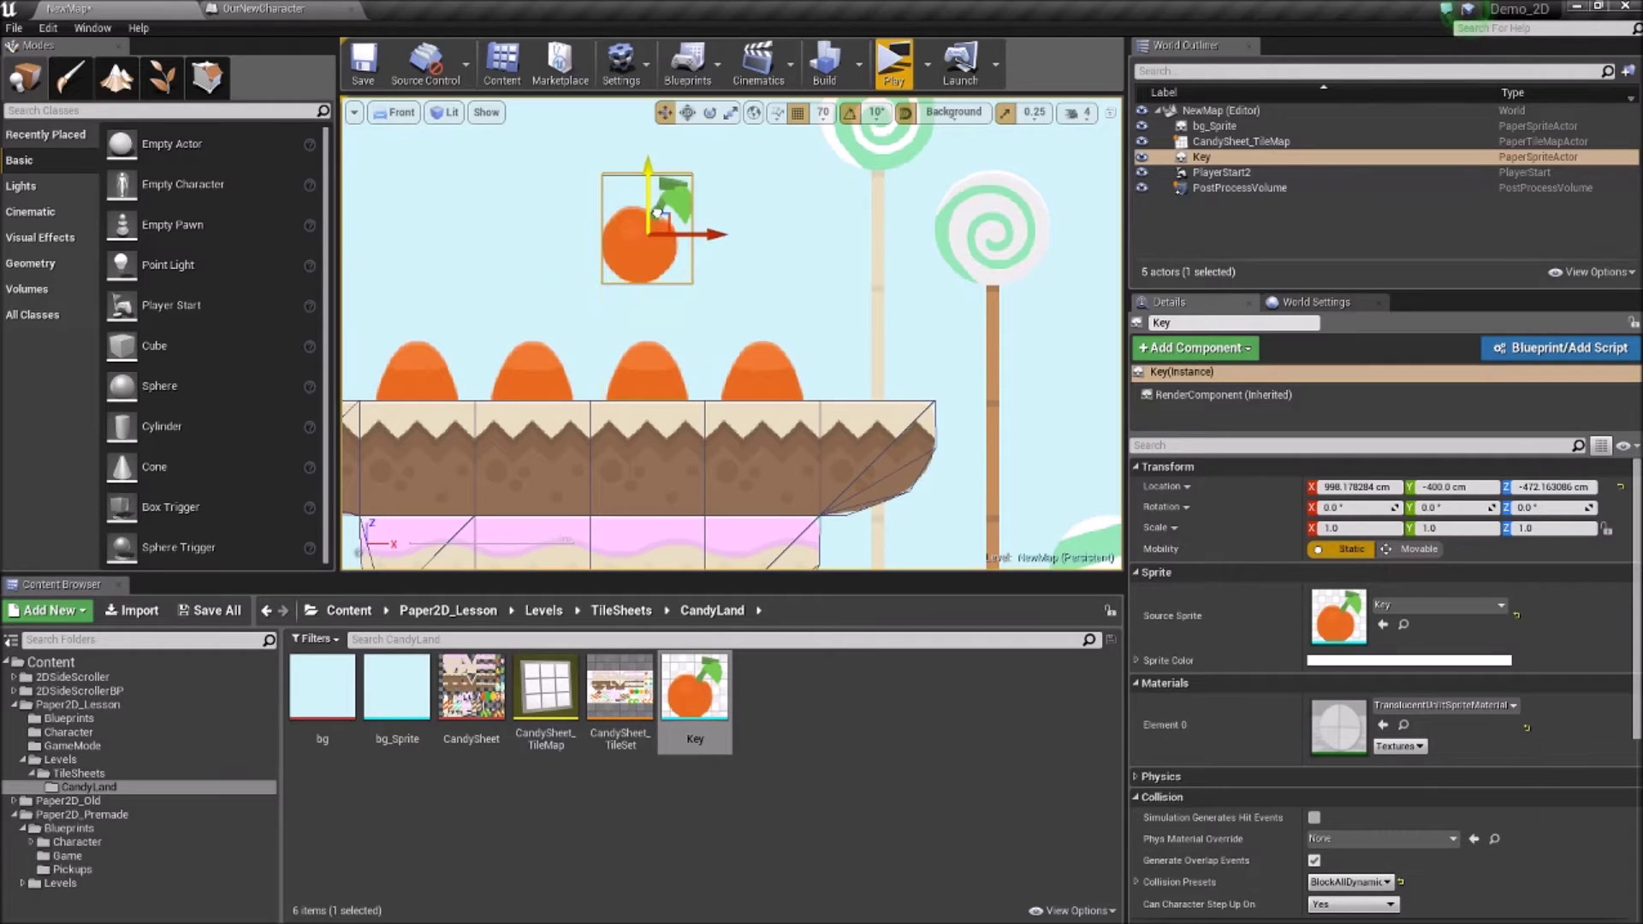
pyautogui.moveTo(711, 349); pyautogui.dragTo(750, 203)
pyautogui.moveTo(840, 330); pyautogui.dragTo(921, 331)
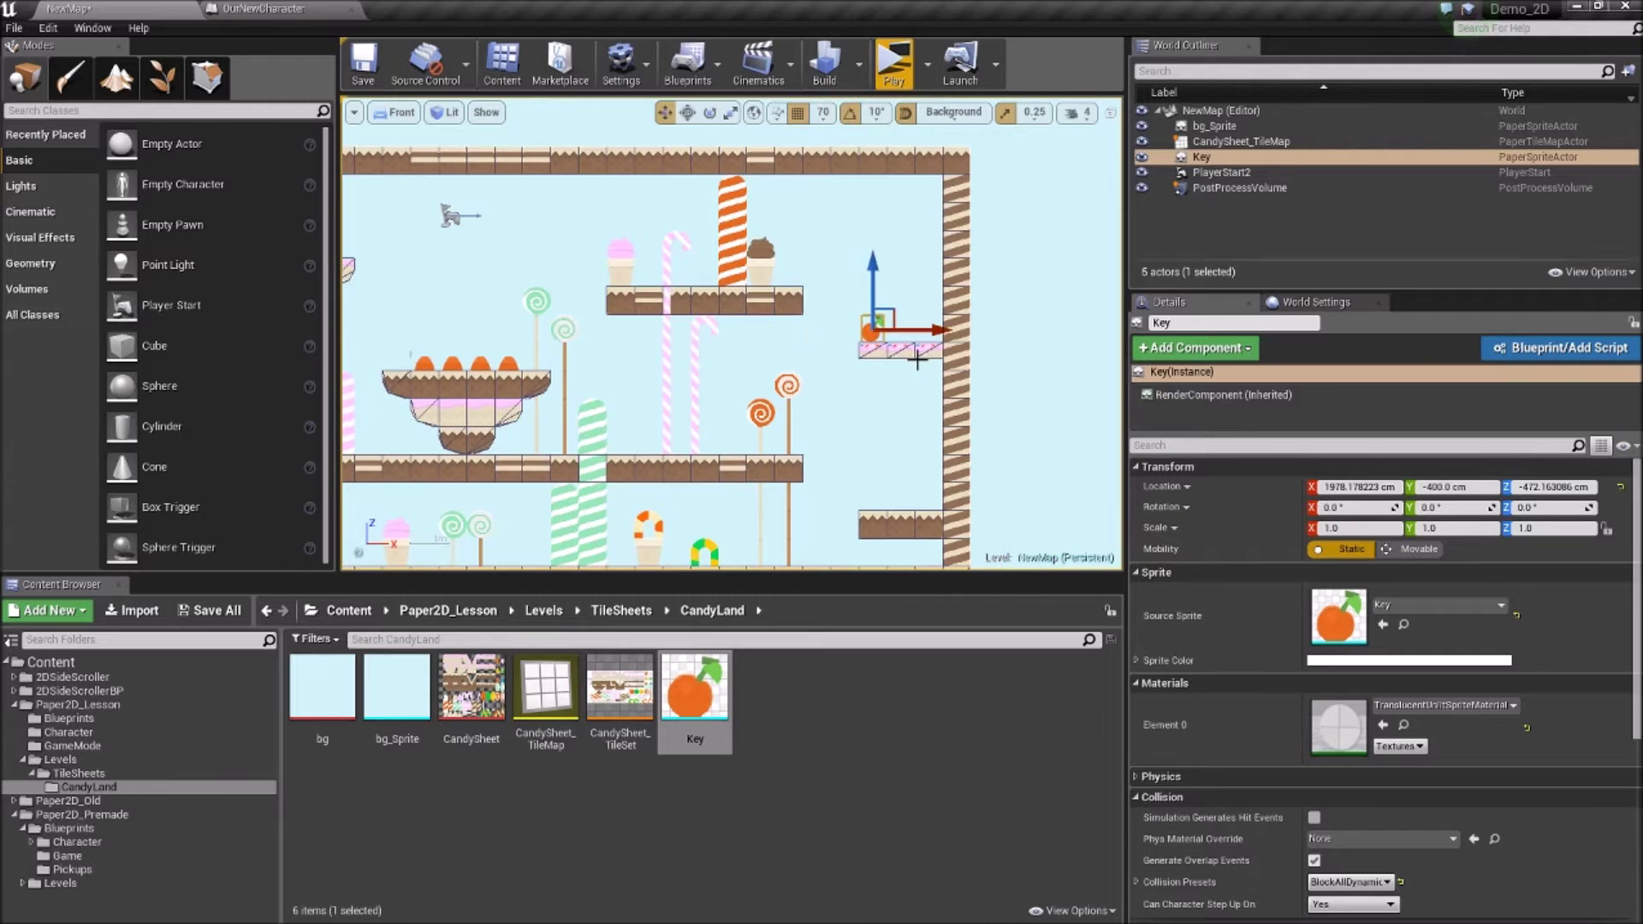
pyautogui.scroll(10, 918, 360)
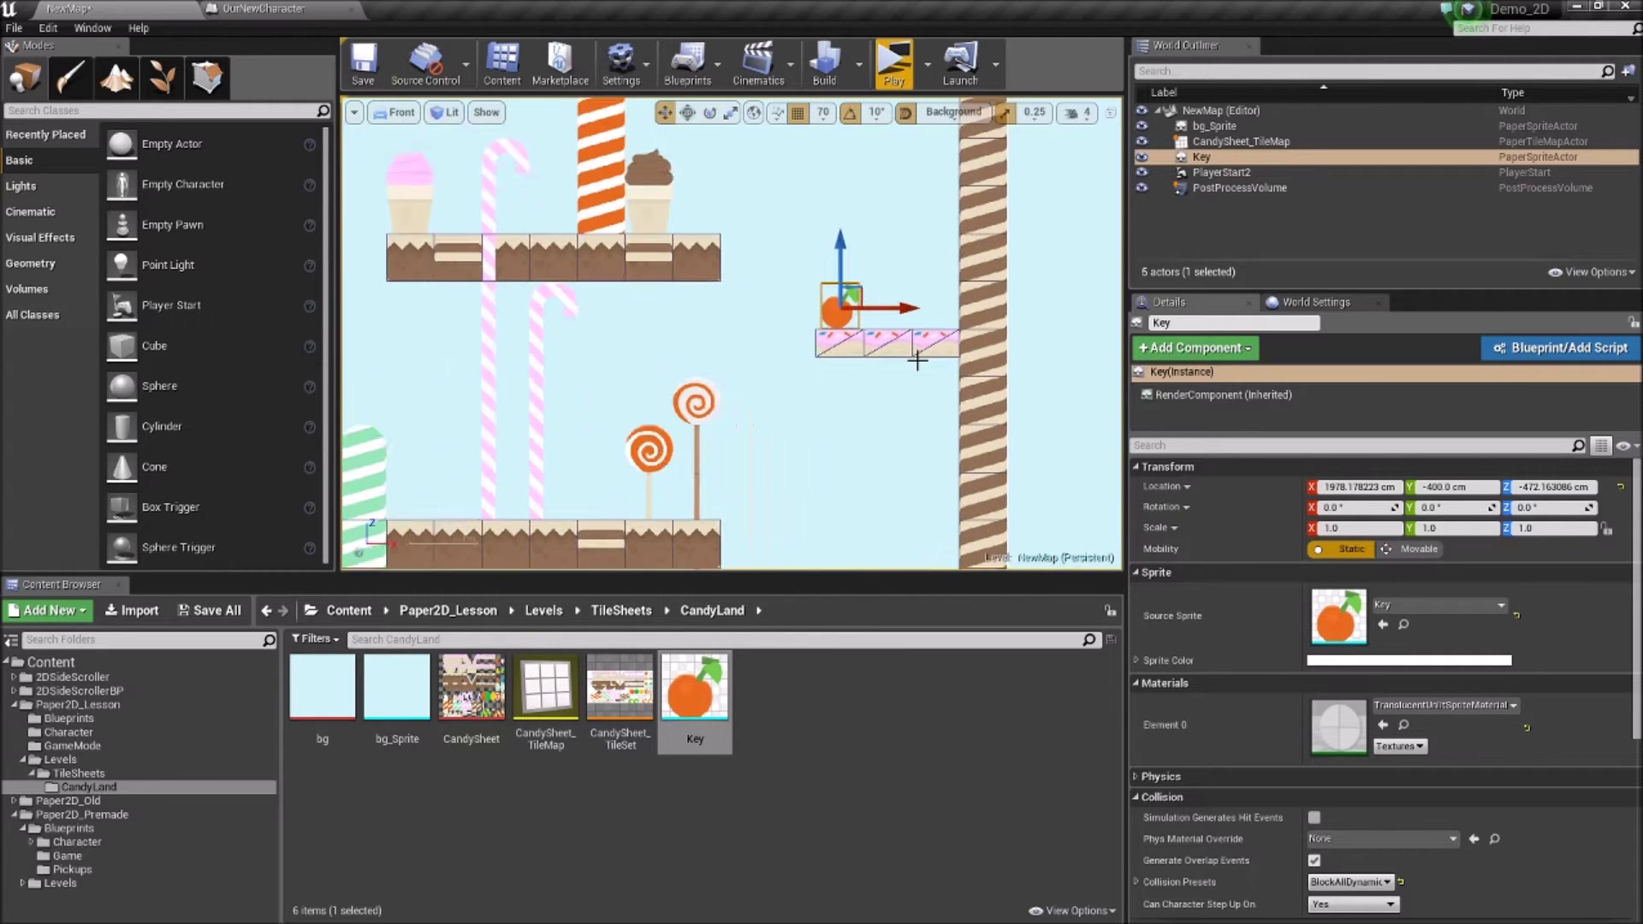
pyautogui.scroll(2, 828, 297)
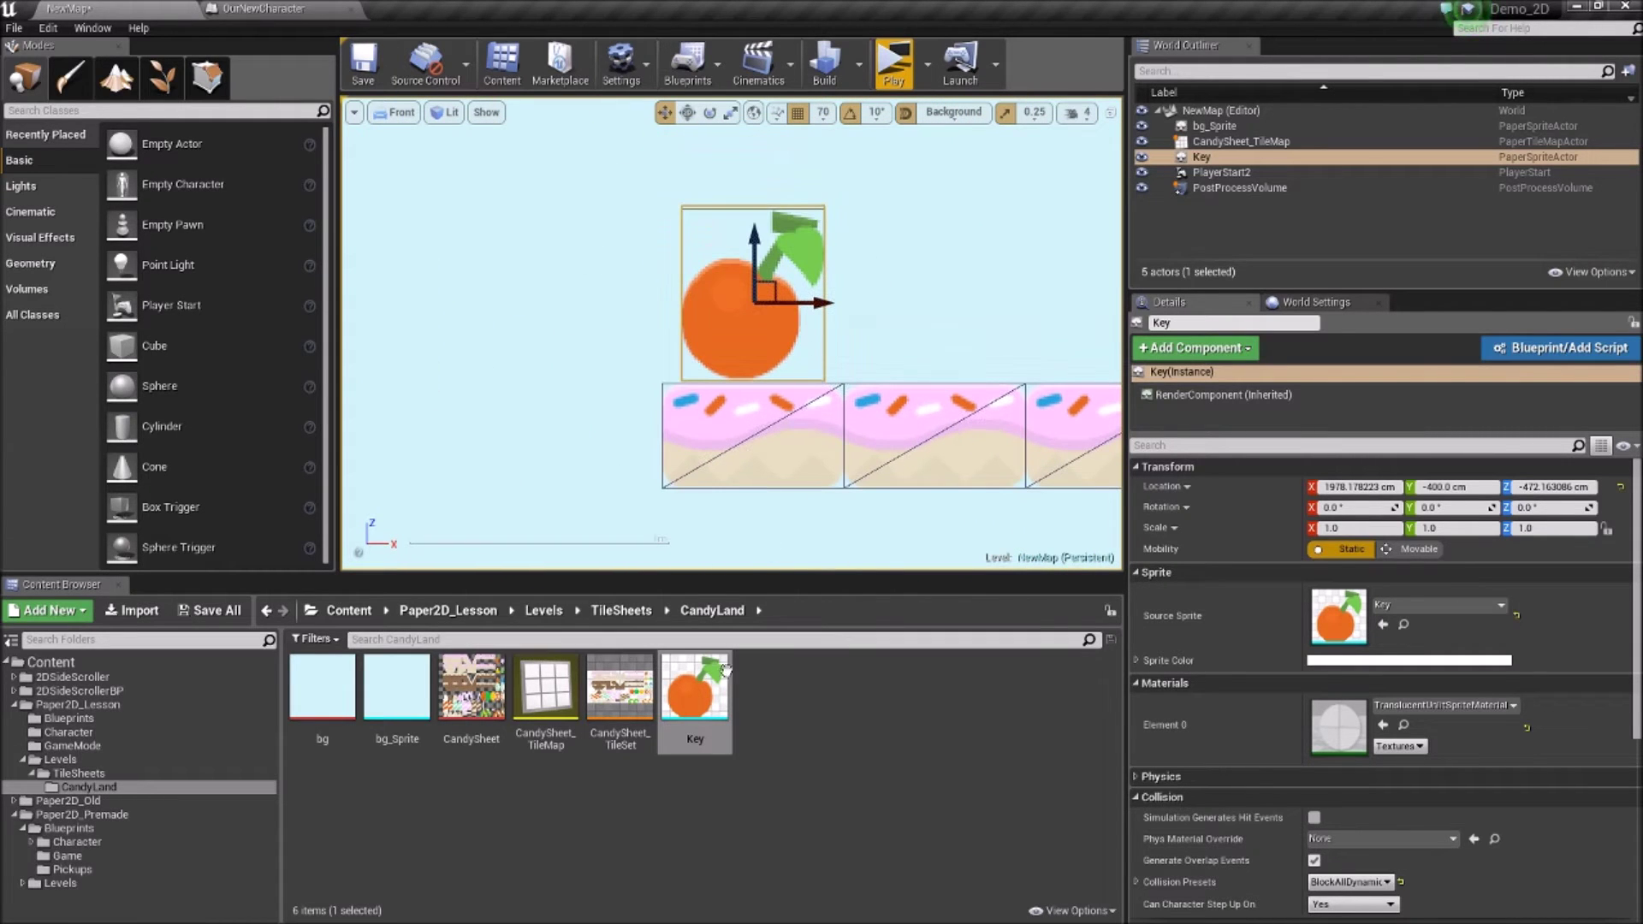
# Step: Convert the Key sprite actor into a blueprint called Key_Blueprint in the Paper2D_Lesson Blueprints folder
pyautogui.click(1531, 359)
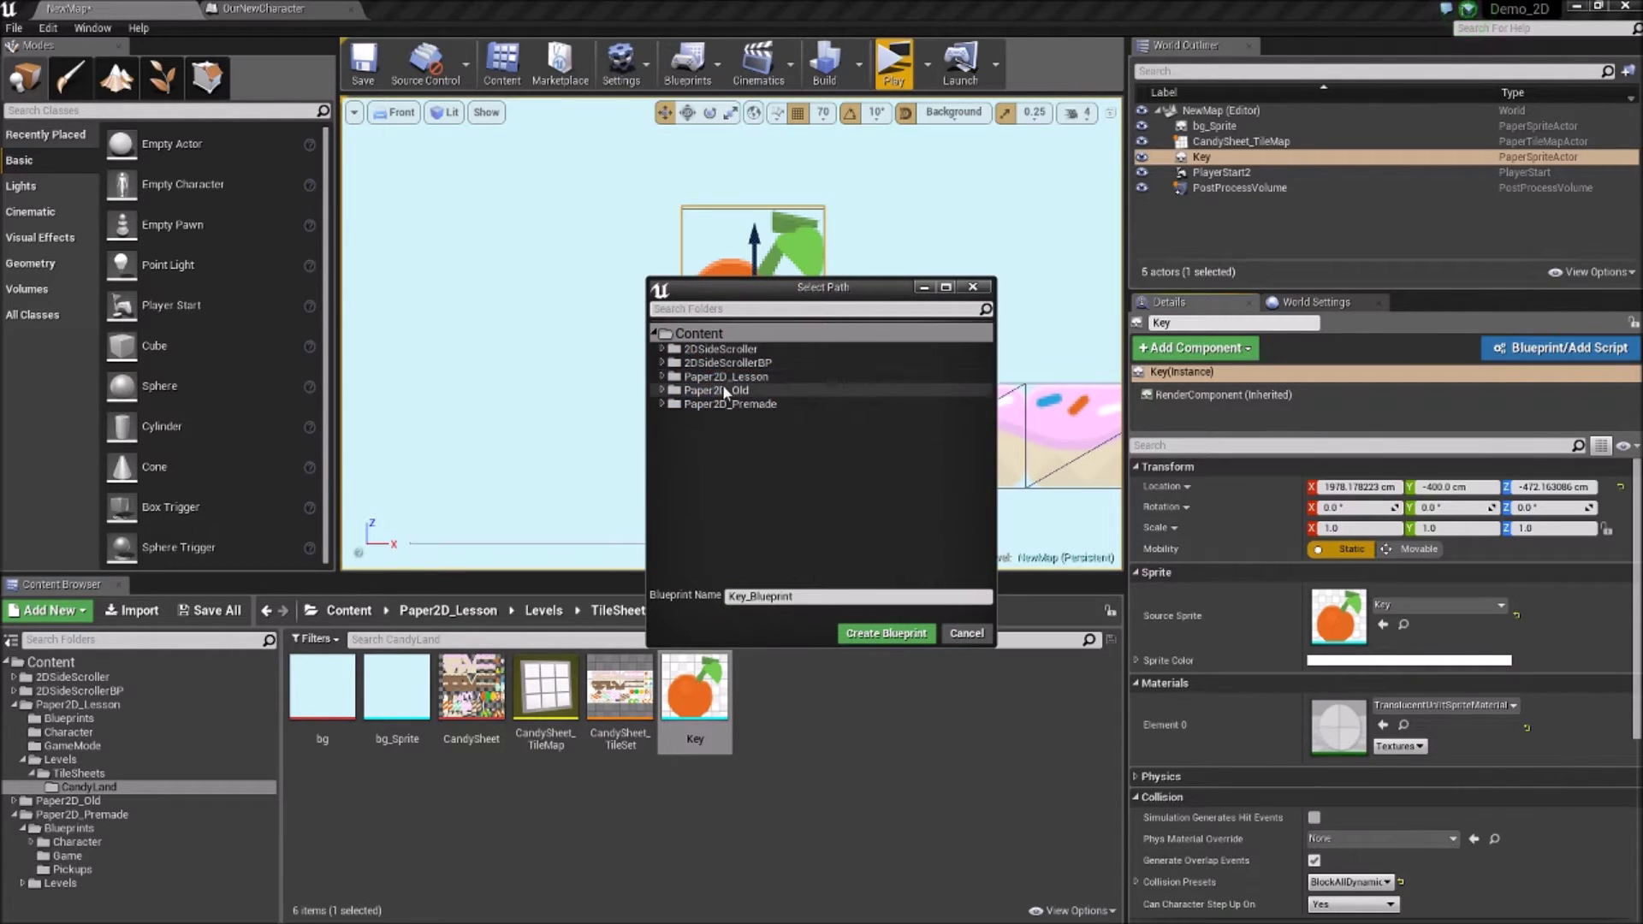
pyautogui.click(671, 378)
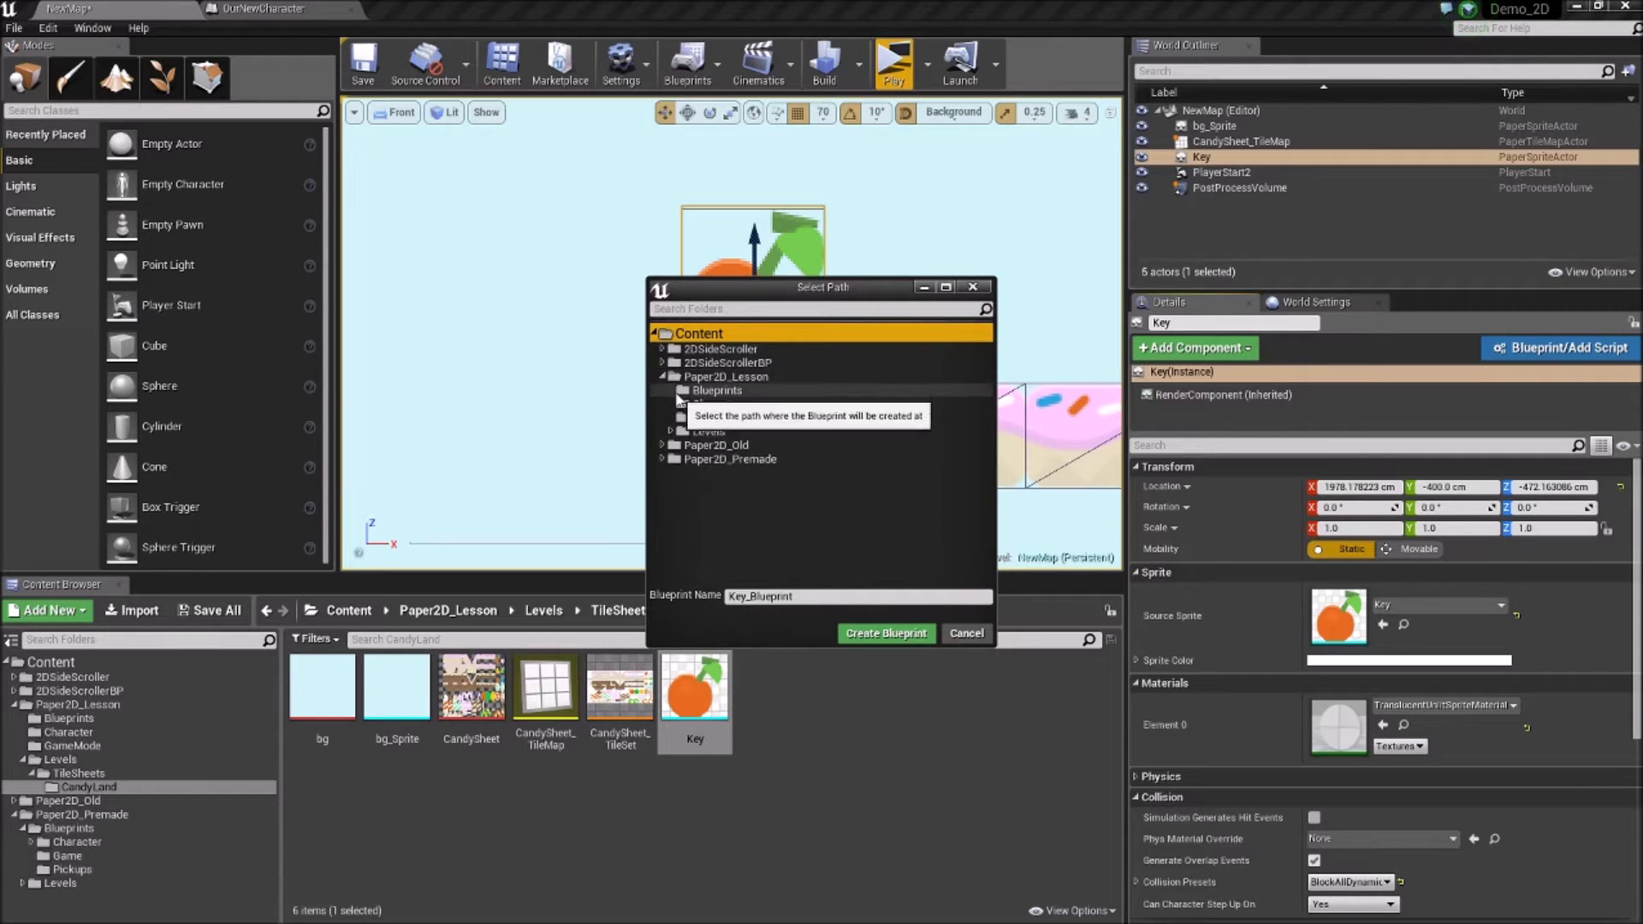
pyautogui.click(711, 390)
pyautogui.click(753, 596)
pyautogui.click(855, 640)
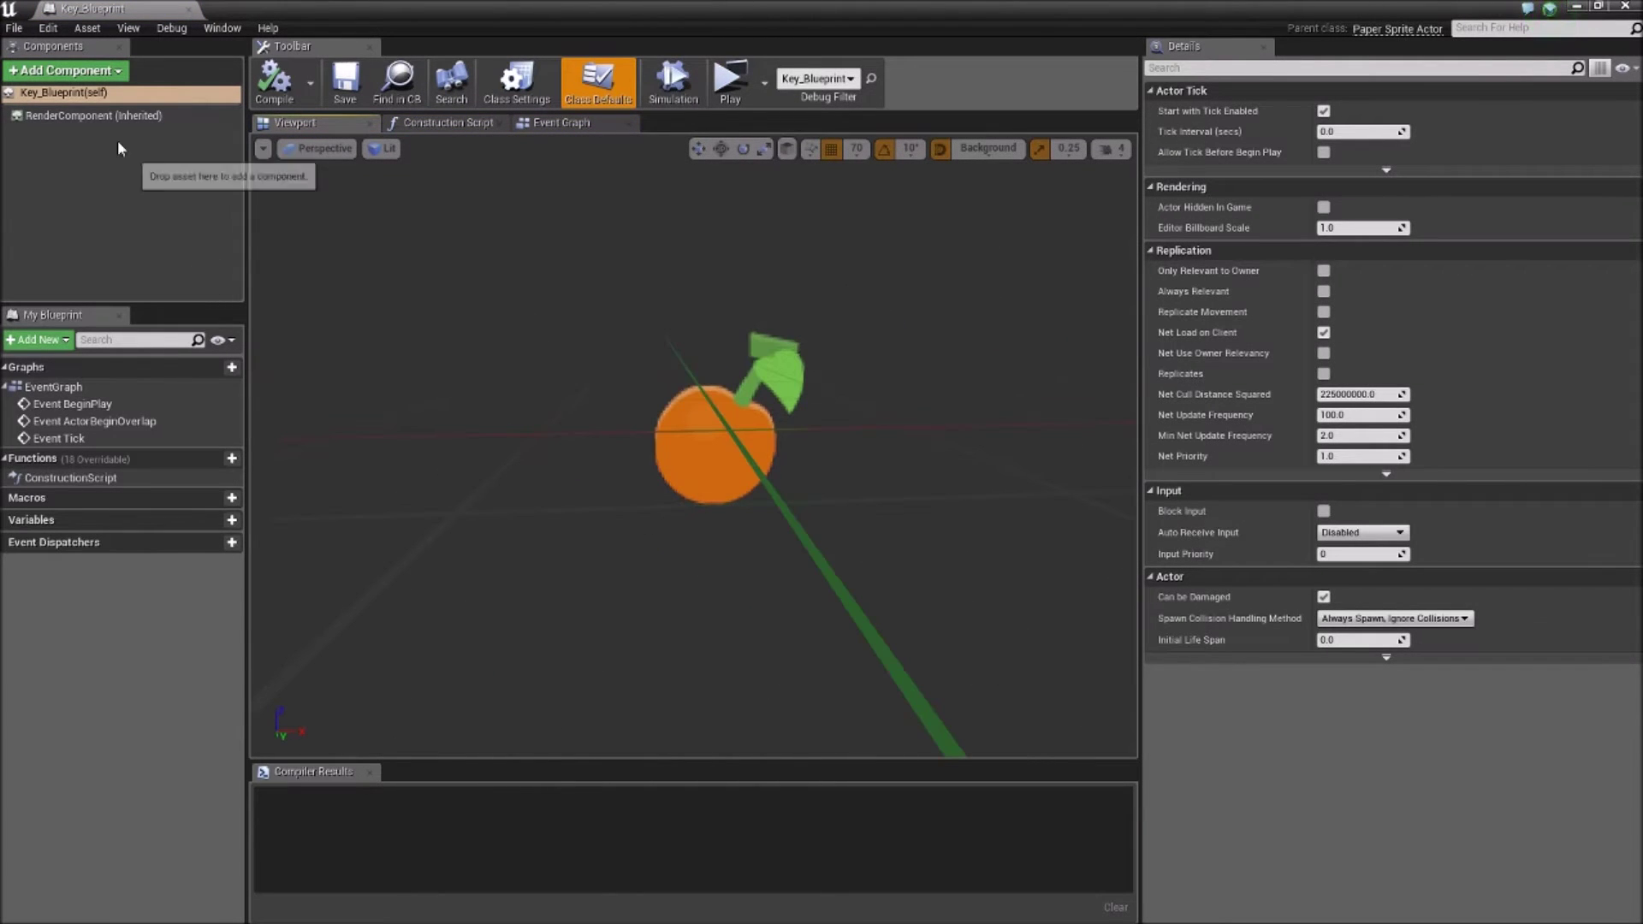
# Step: Add a Box Collision component to the key's RenderComponent in Key_Blueprint
pyautogui.click(69, 115)
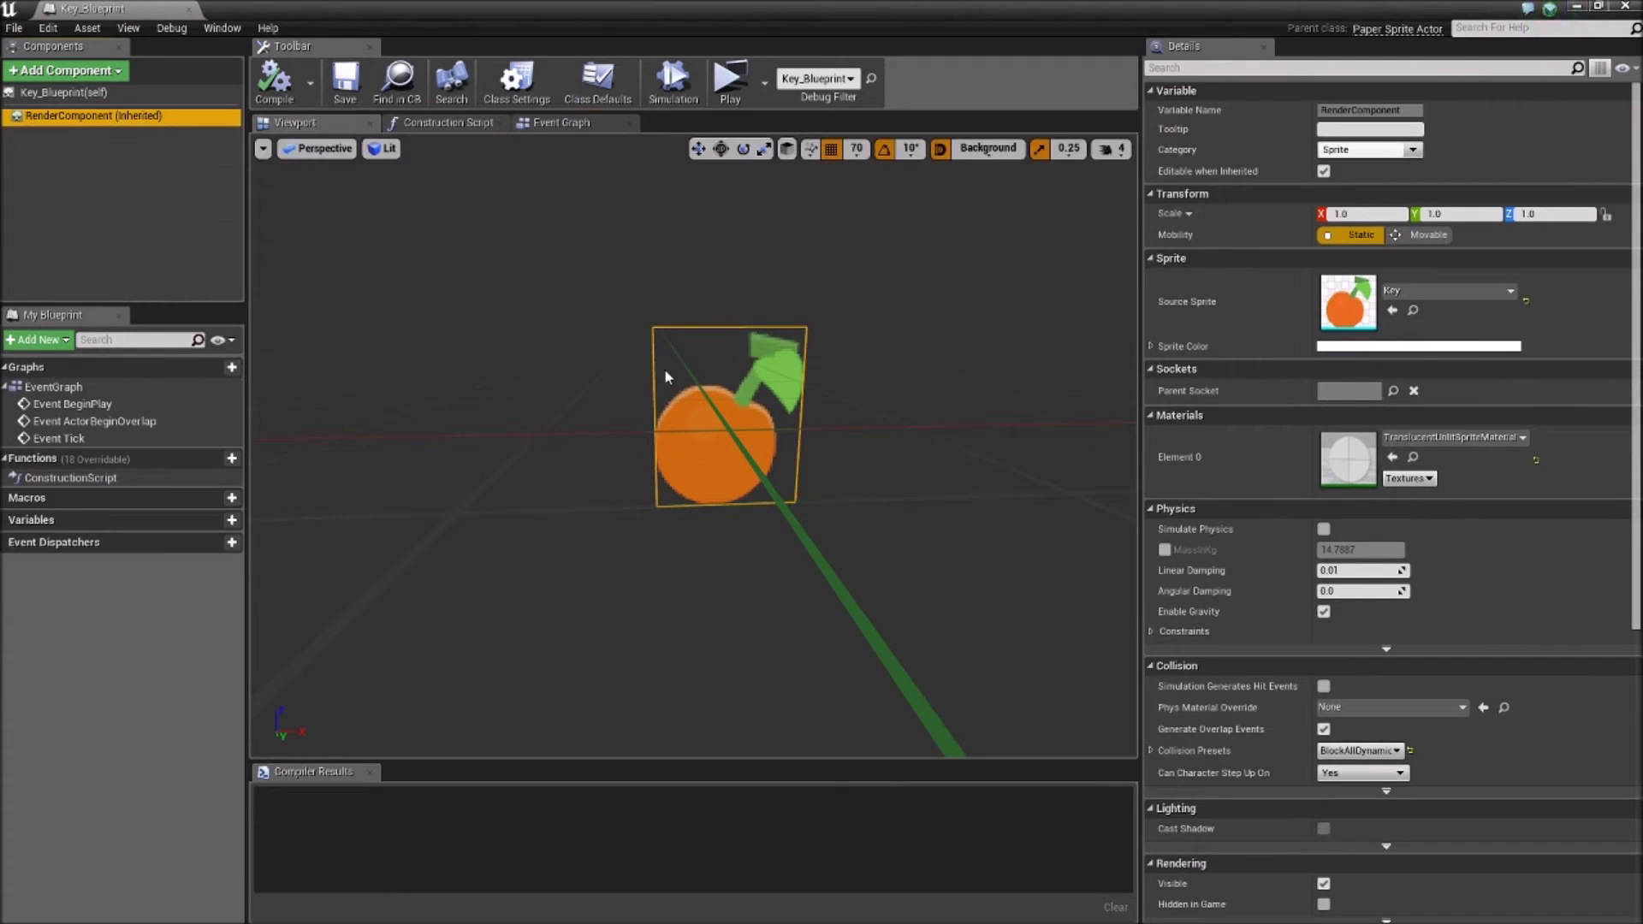
pyautogui.click(66, 70)
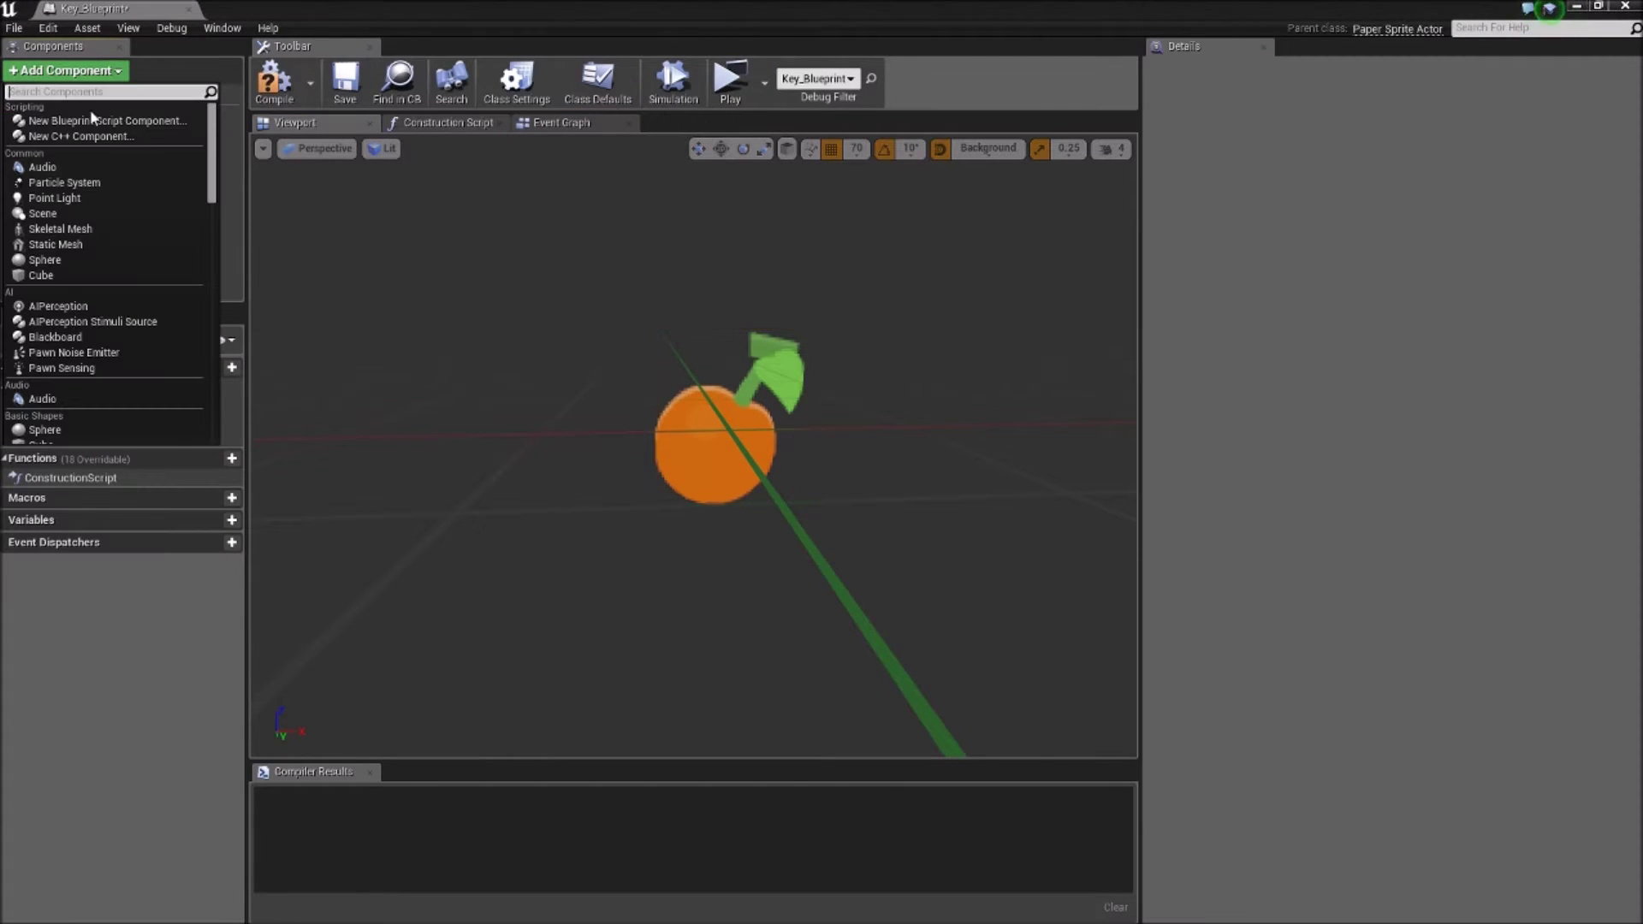
pyautogui.write('box')
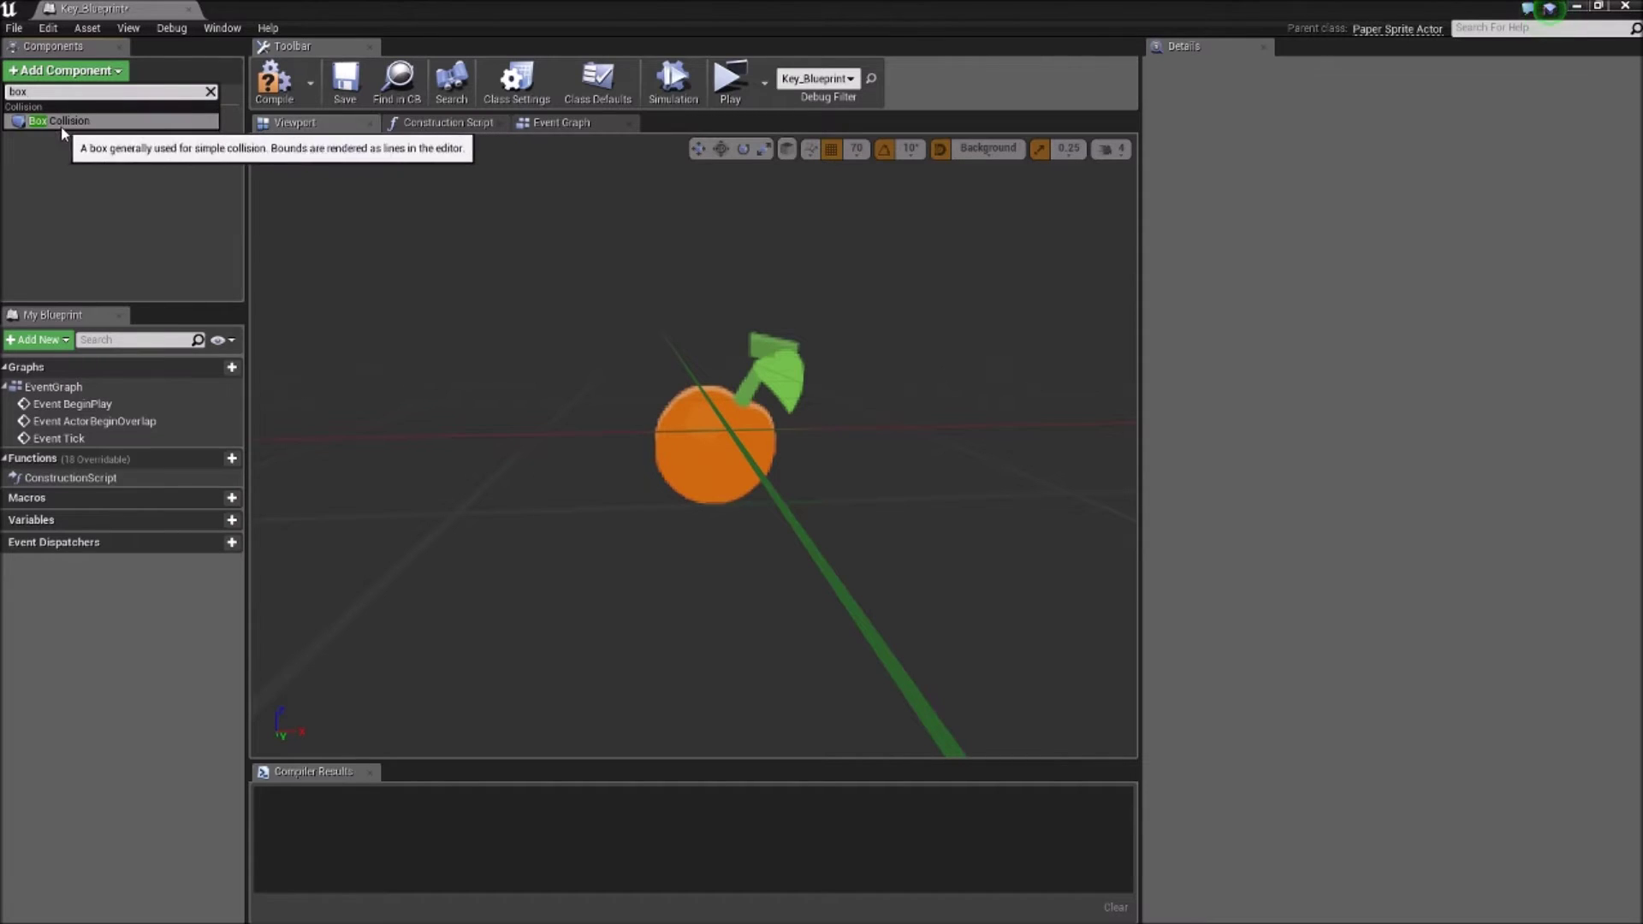
pyautogui.click(69, 121)
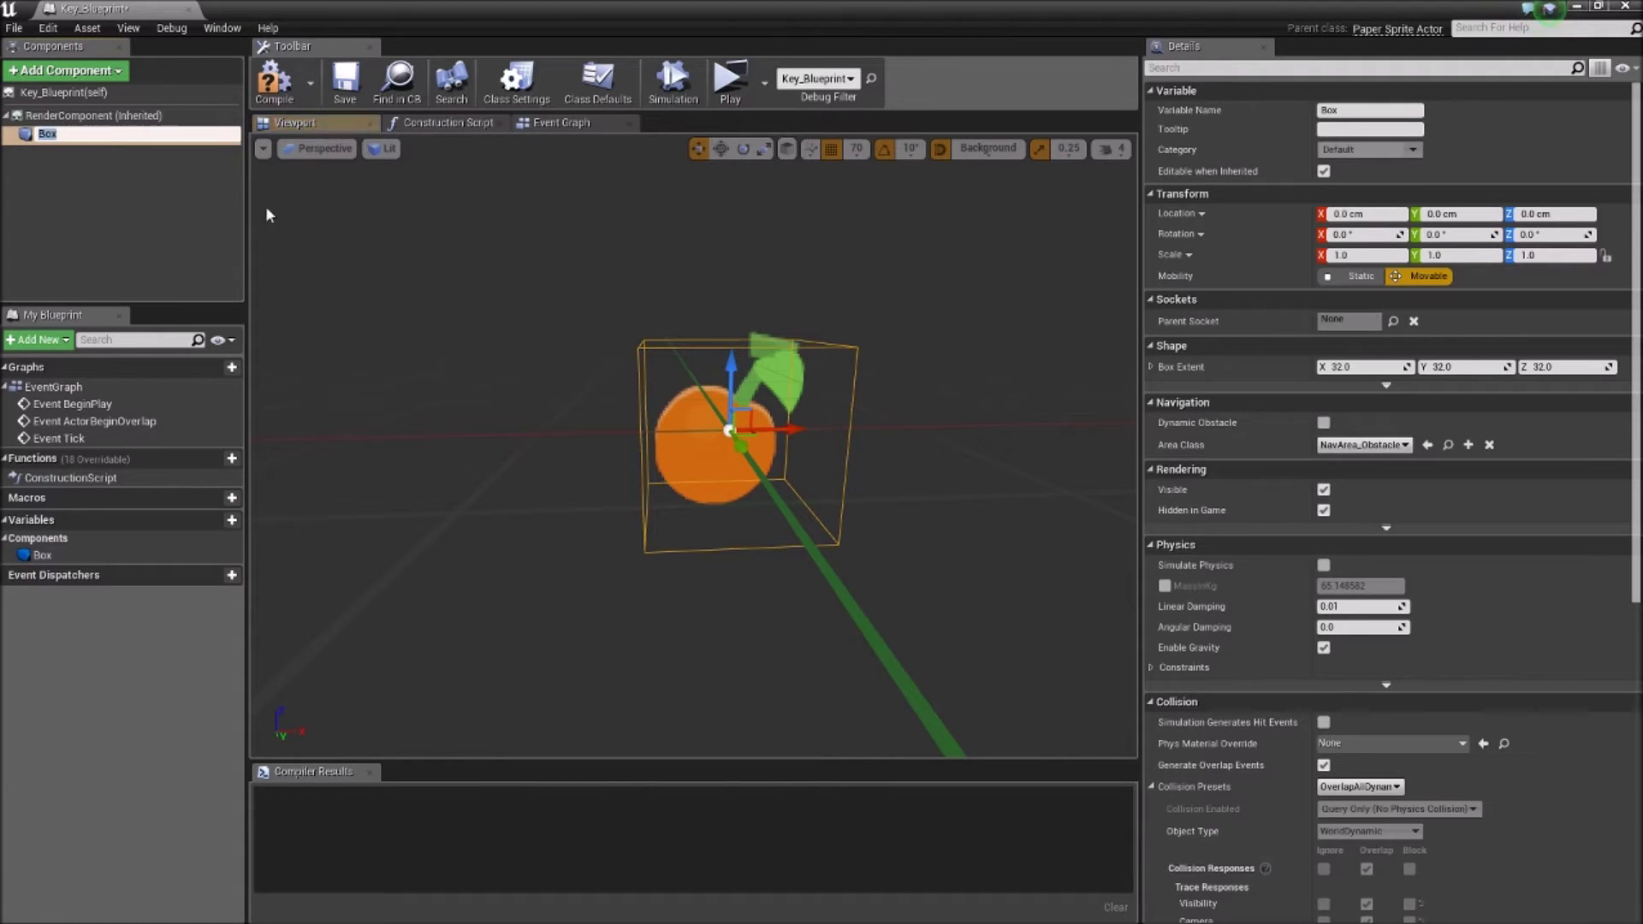
pyautogui.moveTo(920, 566)
pyautogui.mouseDown(button='right')
pyautogui.moveTo(1104, 578)
pyautogui.moveTo(921, 591)
pyautogui.mouseUp(button='right')
# Step: Choose OverlapAllDynamic as the collision preset of the Box component
pyautogui.scroll(-10, 1322, 426)
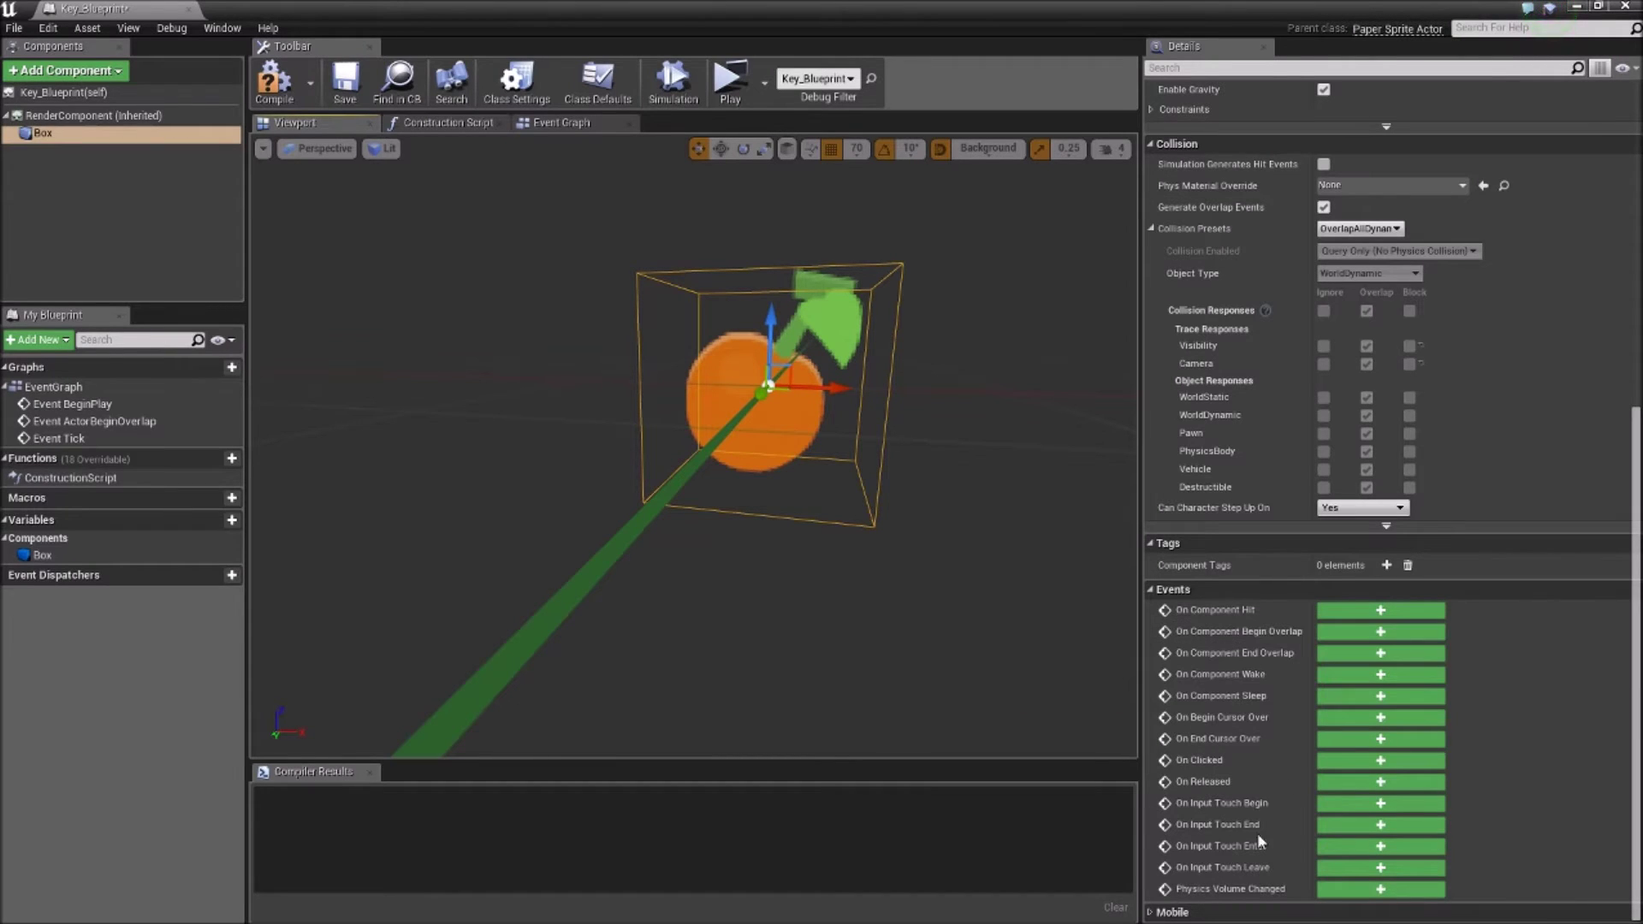
pyautogui.moveTo(821, 479)
pyautogui.mouseDown(button='right')
pyautogui.moveTo(928, 450)
pyautogui.moveTo(933, 477)
pyautogui.moveTo(837, 489)
pyautogui.mouseUp(button='right')
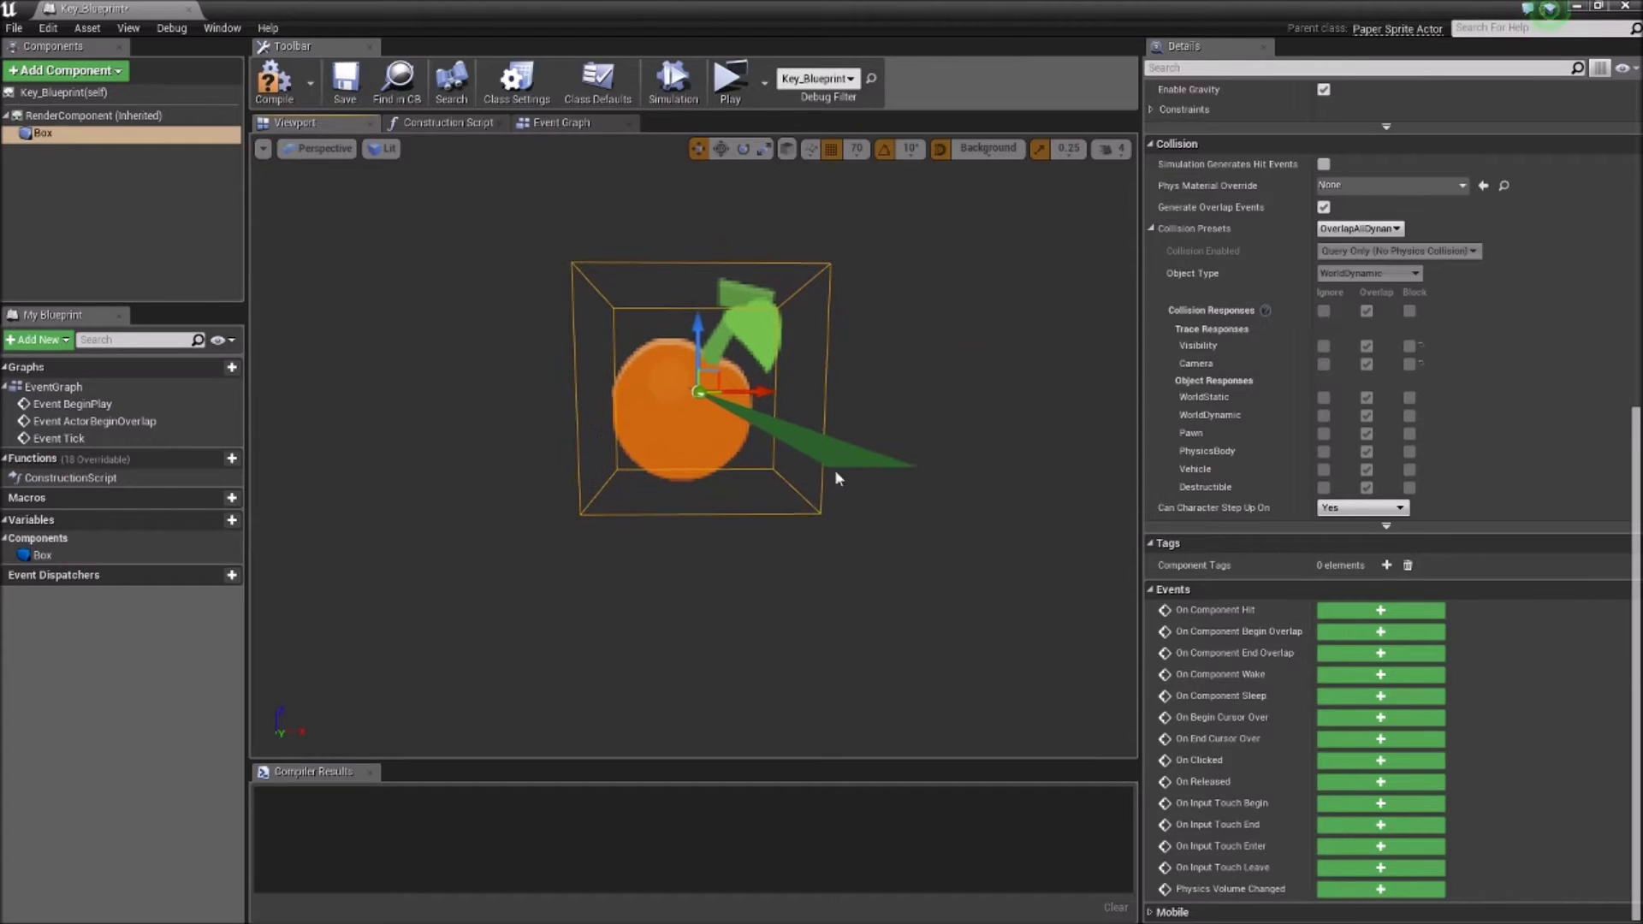
pyautogui.moveTo(655, 435); pyautogui.dragTo(690, 439, button='right')
pyautogui.moveTo(824, 417); pyautogui.dragTo(869, 398)
pyautogui.press('w')
pyautogui.moveTo(874, 424); pyautogui.dragTo(770, 424, button='right')
pyautogui.click(1359, 228)
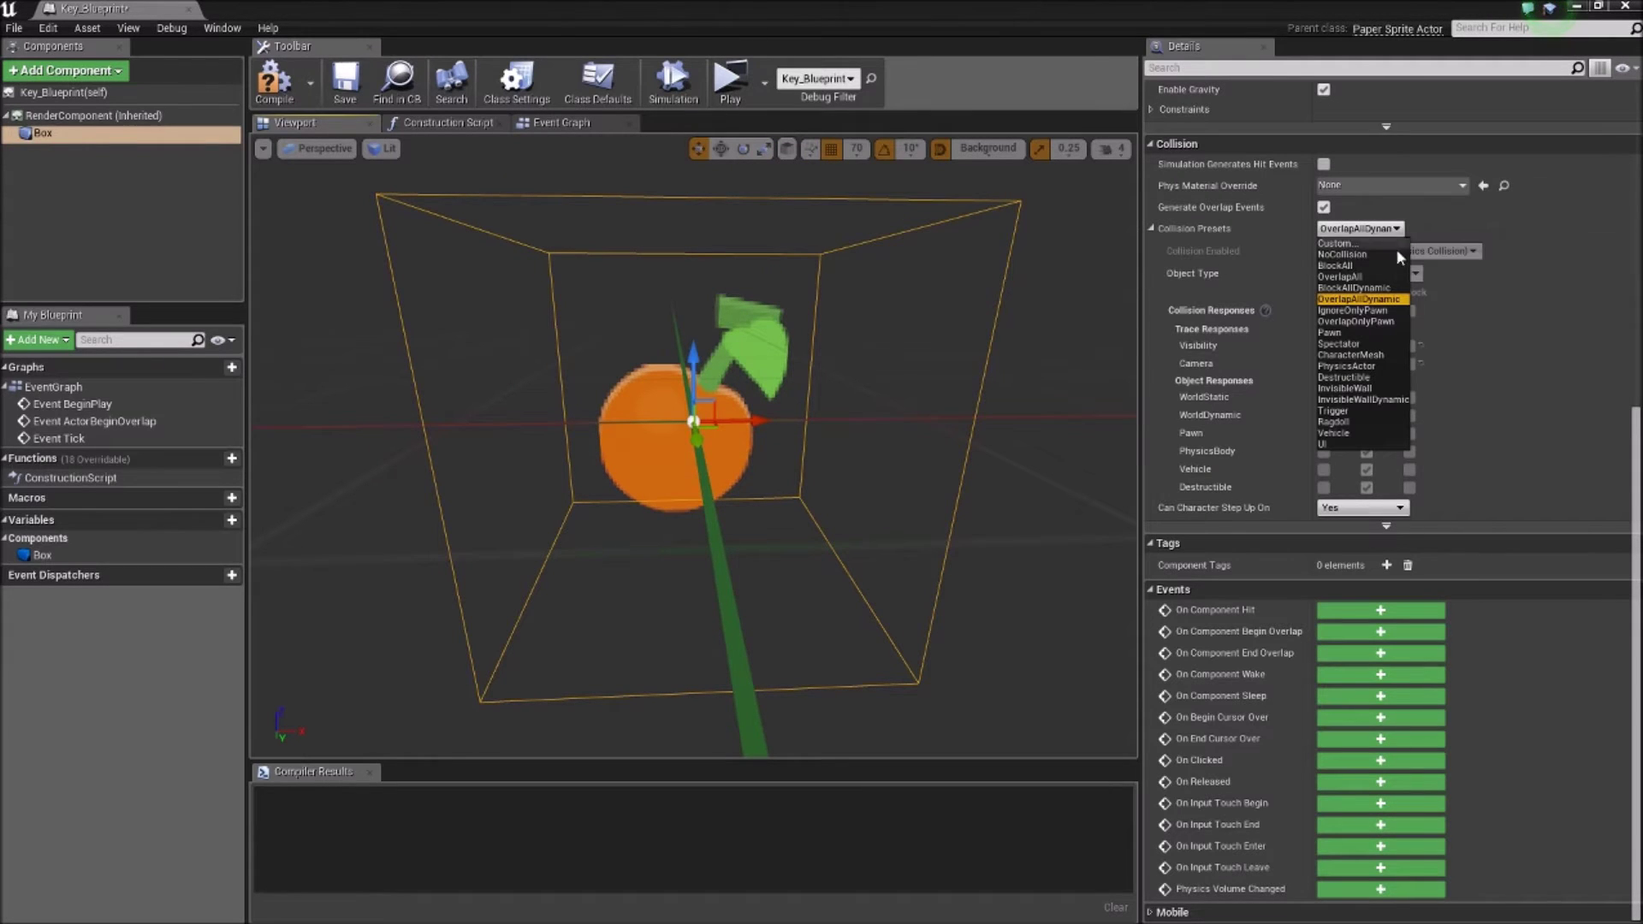
pyautogui.click(1356, 301)
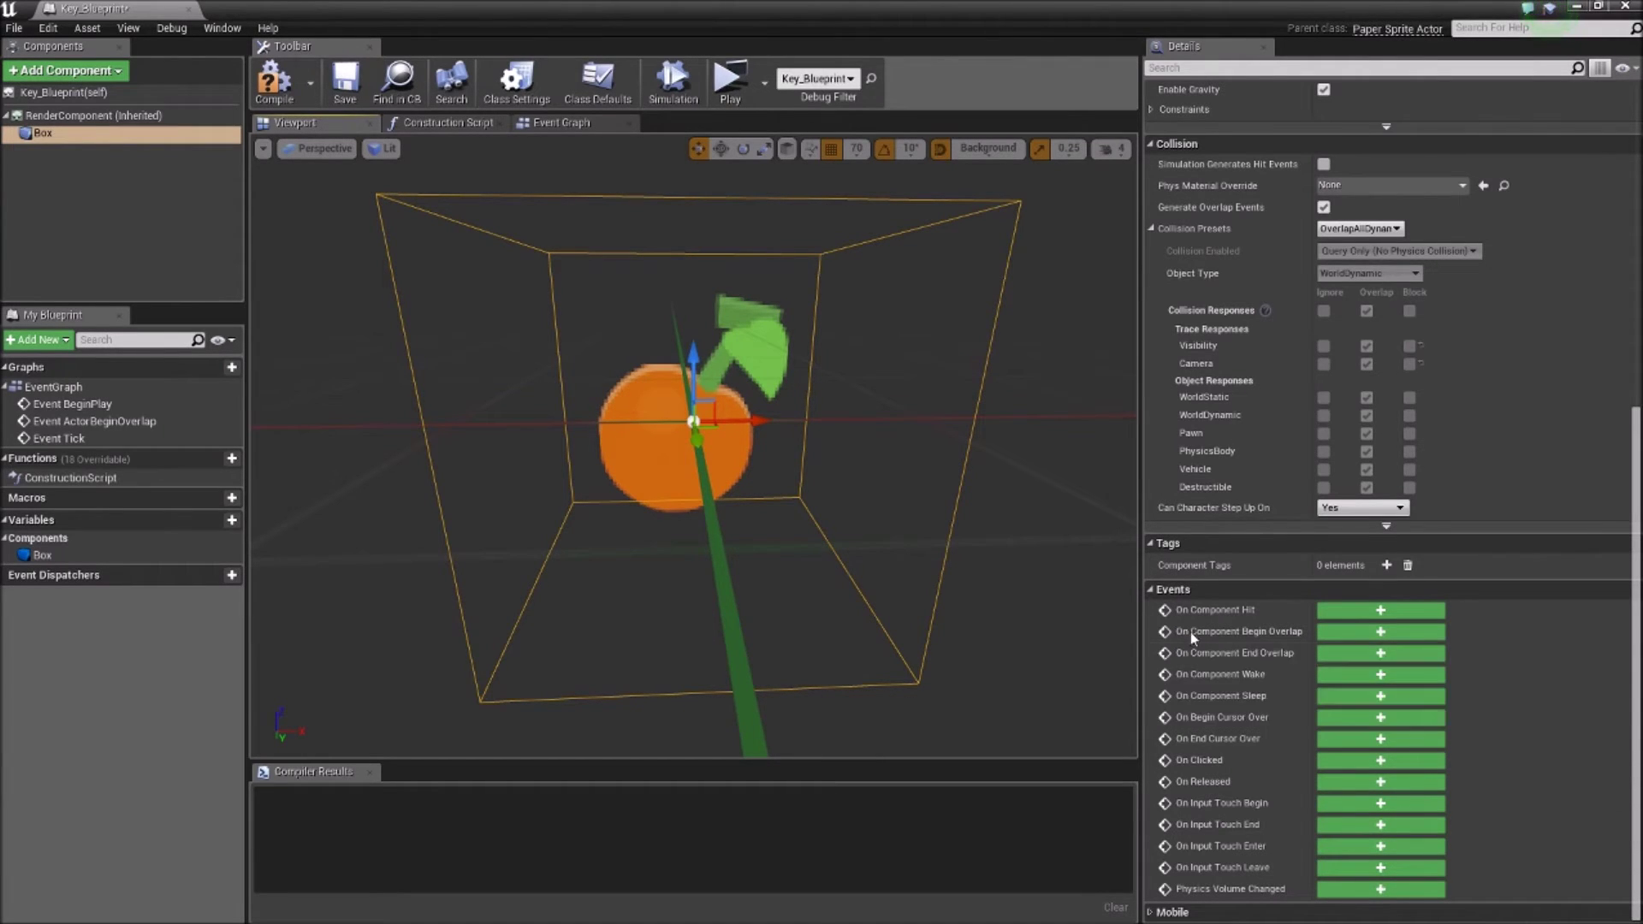
# Step: Add an On Component Begin Overlap event for the Box and cast its Other Actor to OurNewCharacter, aligning the cast node beside it
pyautogui.click(1357, 632)
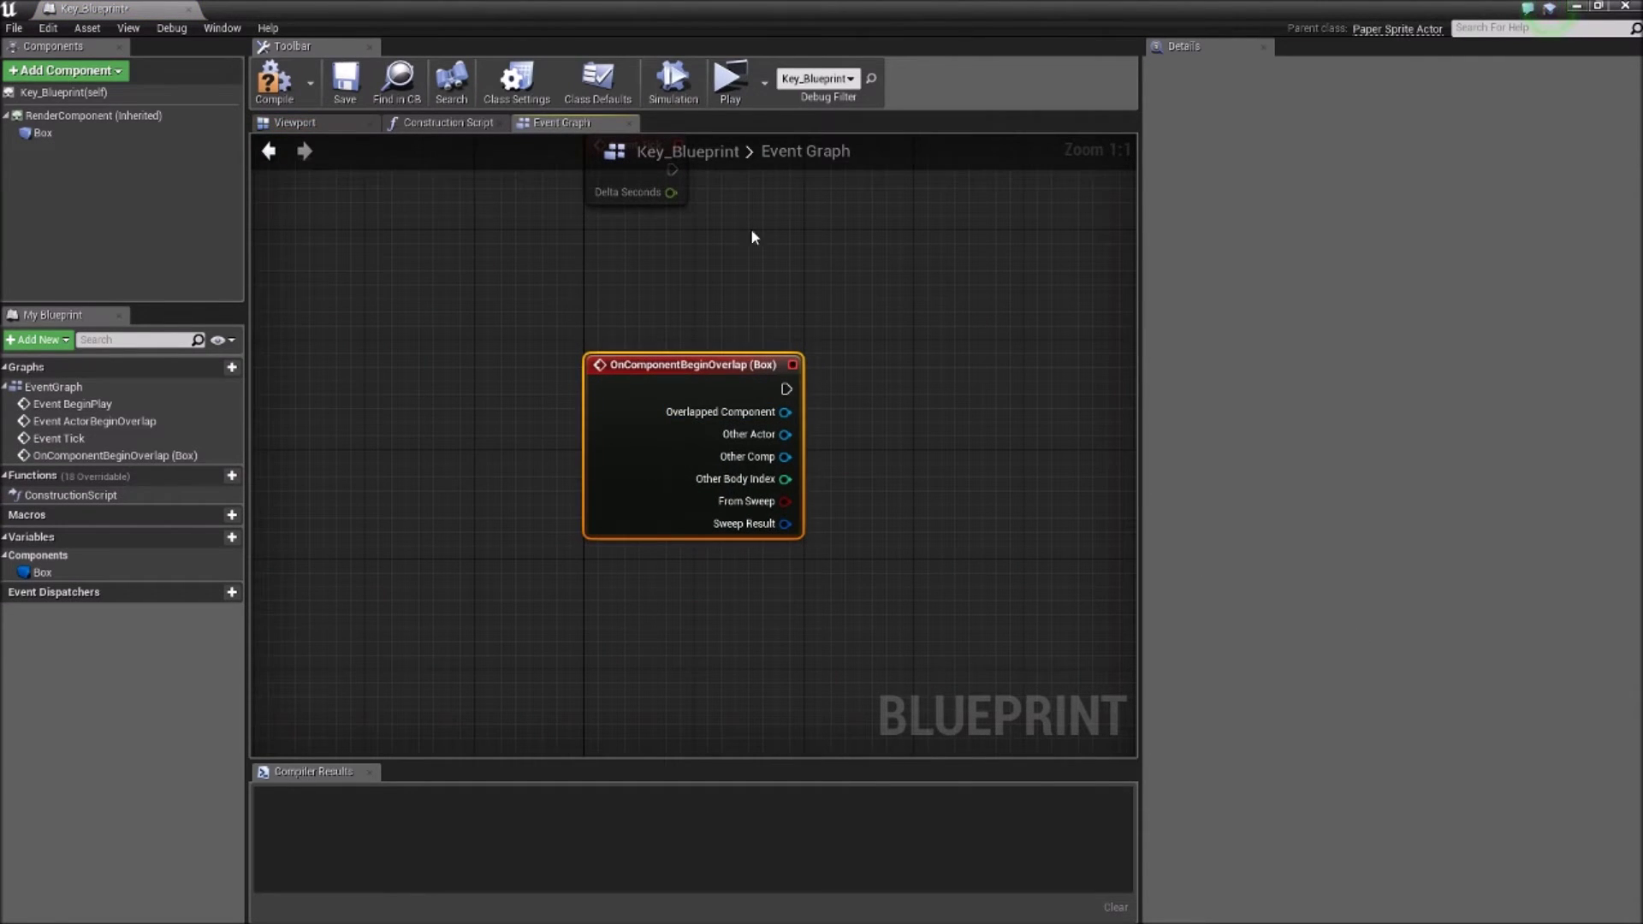
pyautogui.moveTo(953, 481); pyautogui.dragTo(648, 462, button='right')
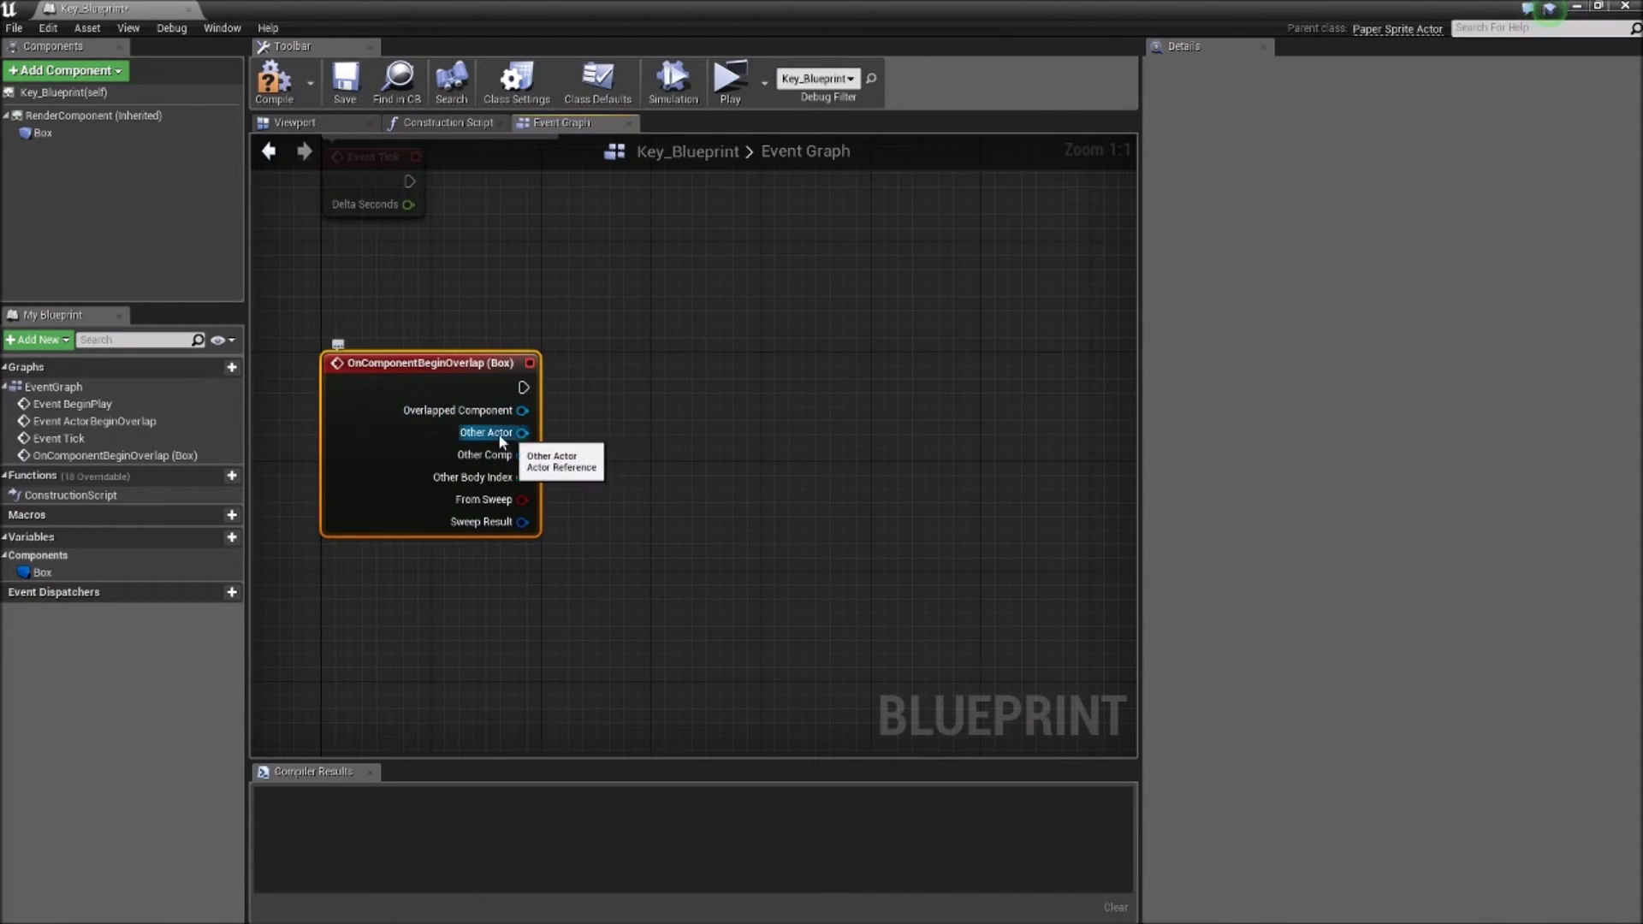
pyautogui.moveTo(523, 433); pyautogui.dragTo(640, 436)
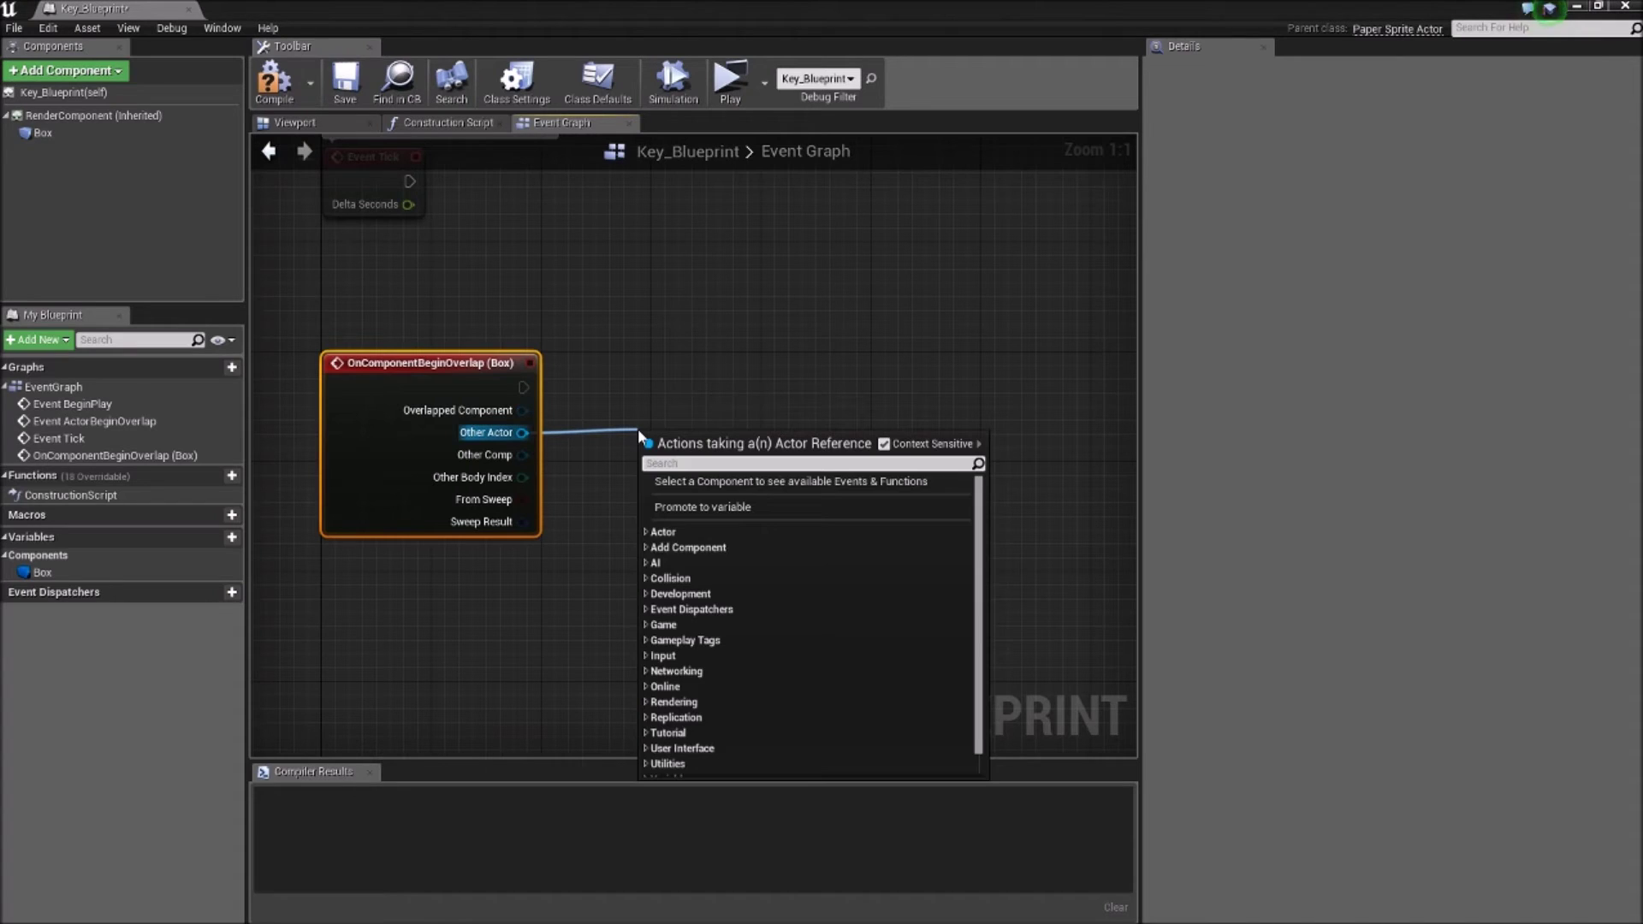
pyautogui.write('cast')
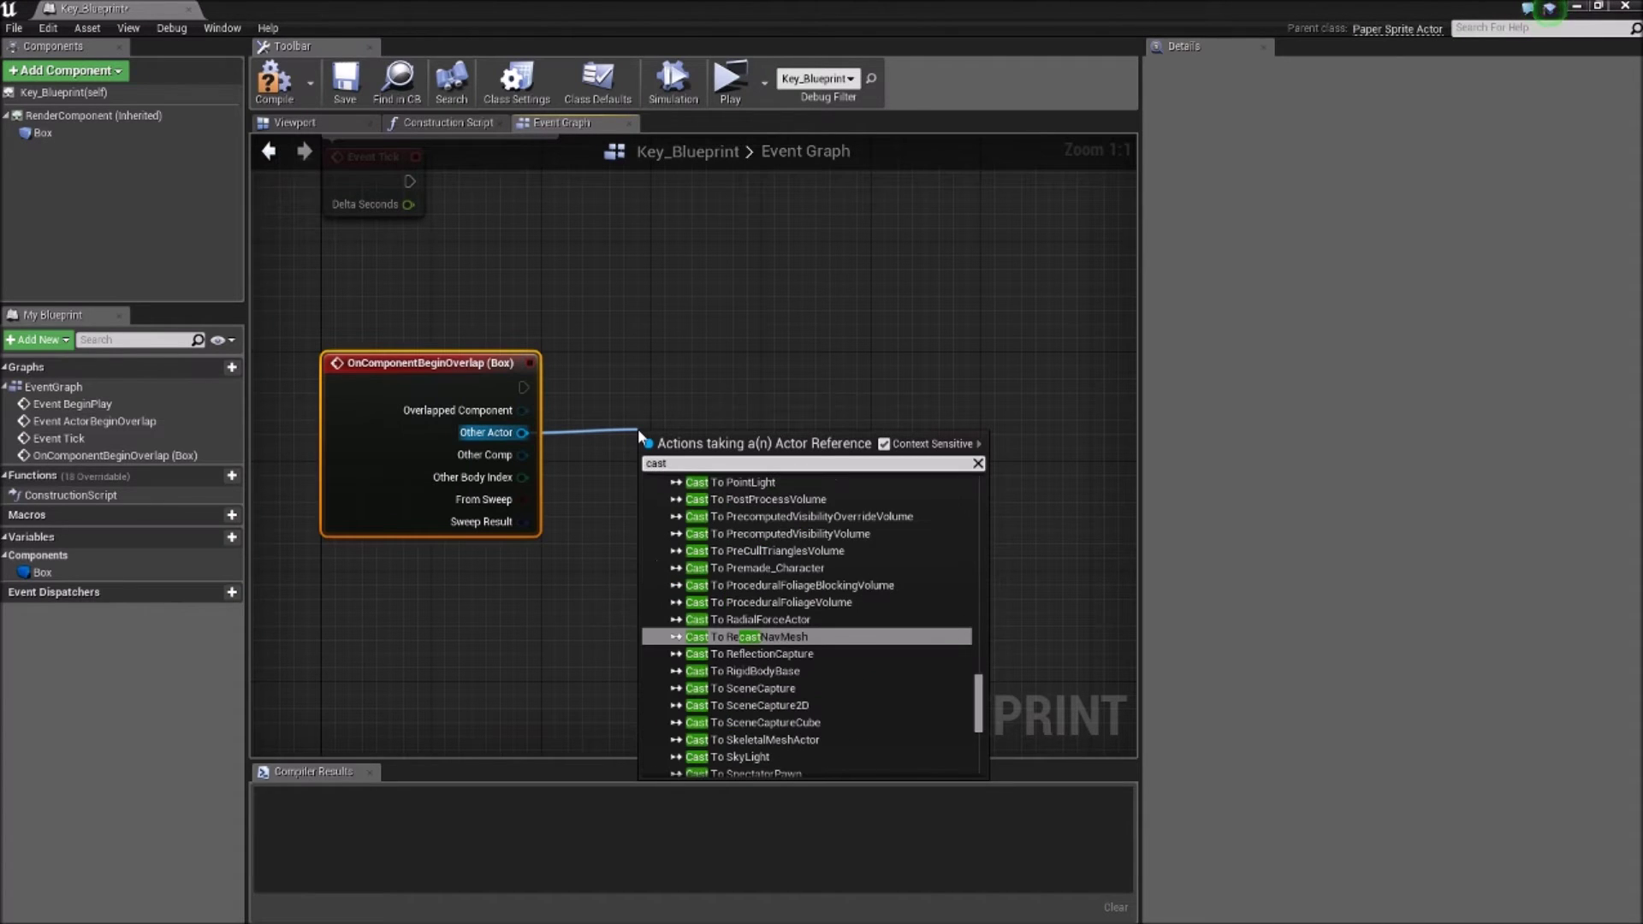
pyautogui.write(' new')
pyautogui.press('Return')
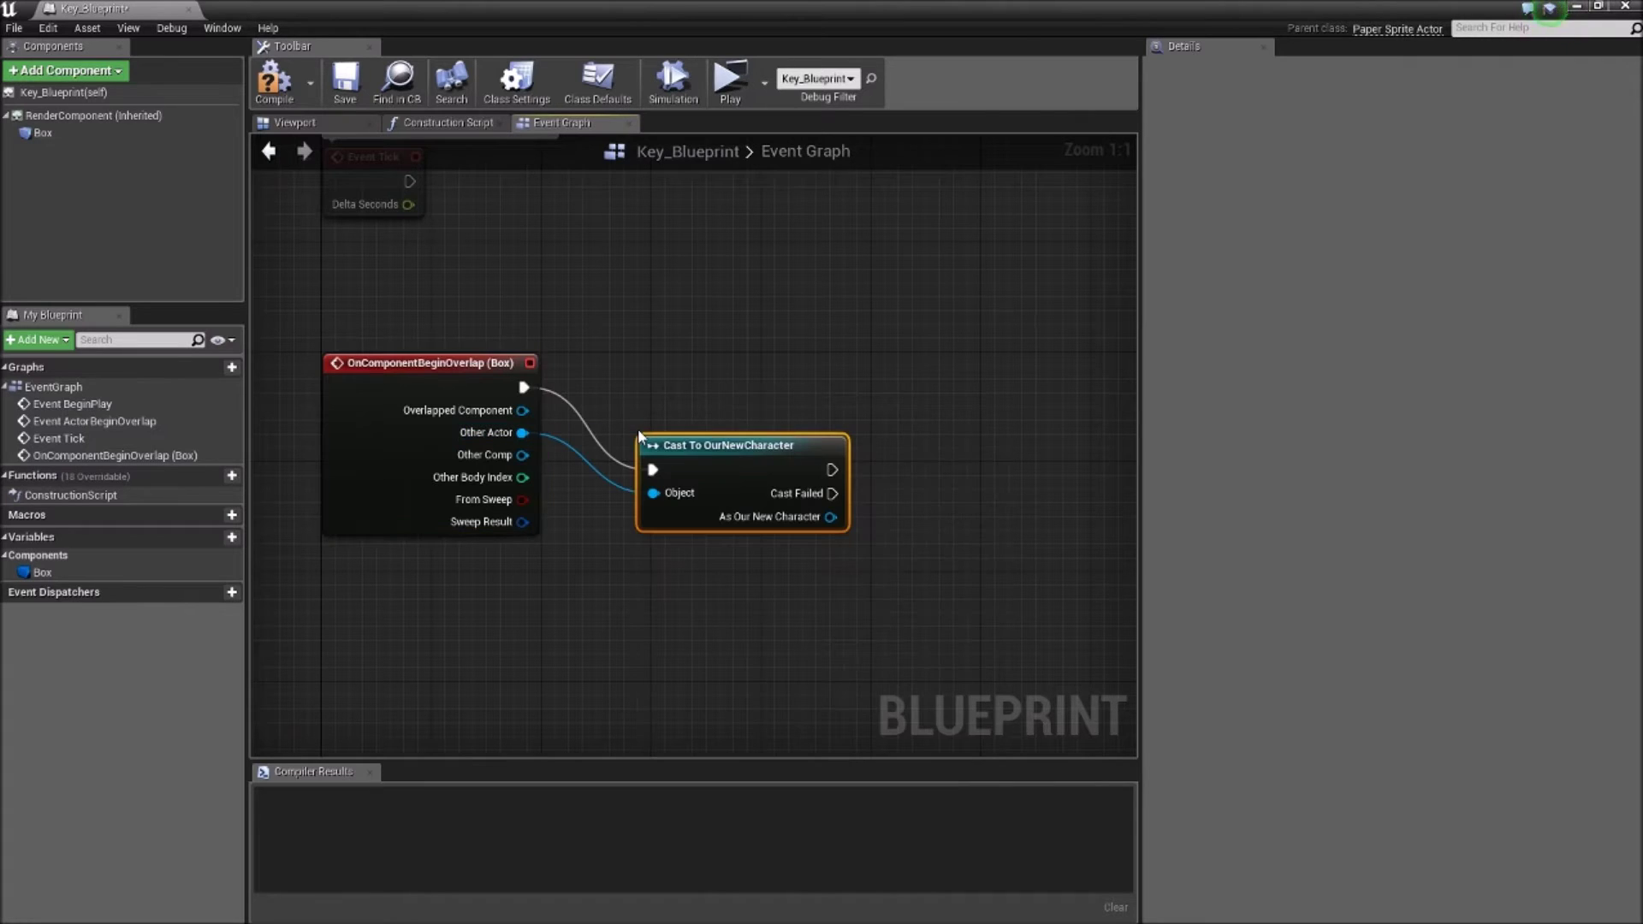
pyautogui.moveTo(724, 452); pyautogui.dragTo(741, 377)
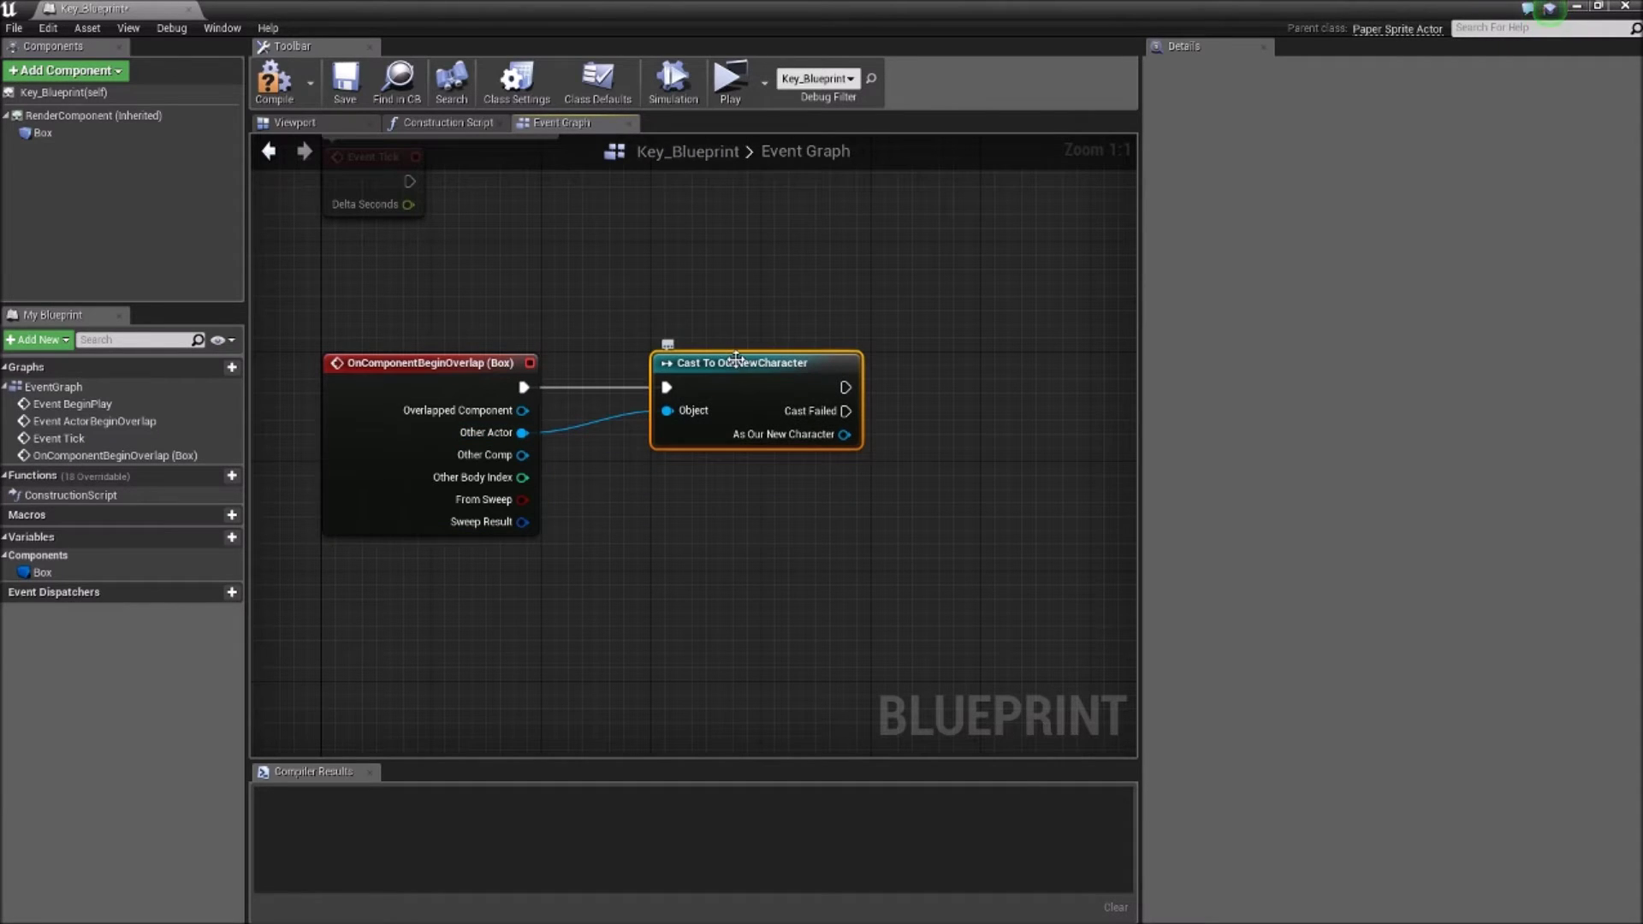
pyautogui.moveTo(848, 488); pyautogui.dragTo(796, 488, button='right')
pyautogui.moveTo(615, 469); pyautogui.dragTo(676, 467, button='right')
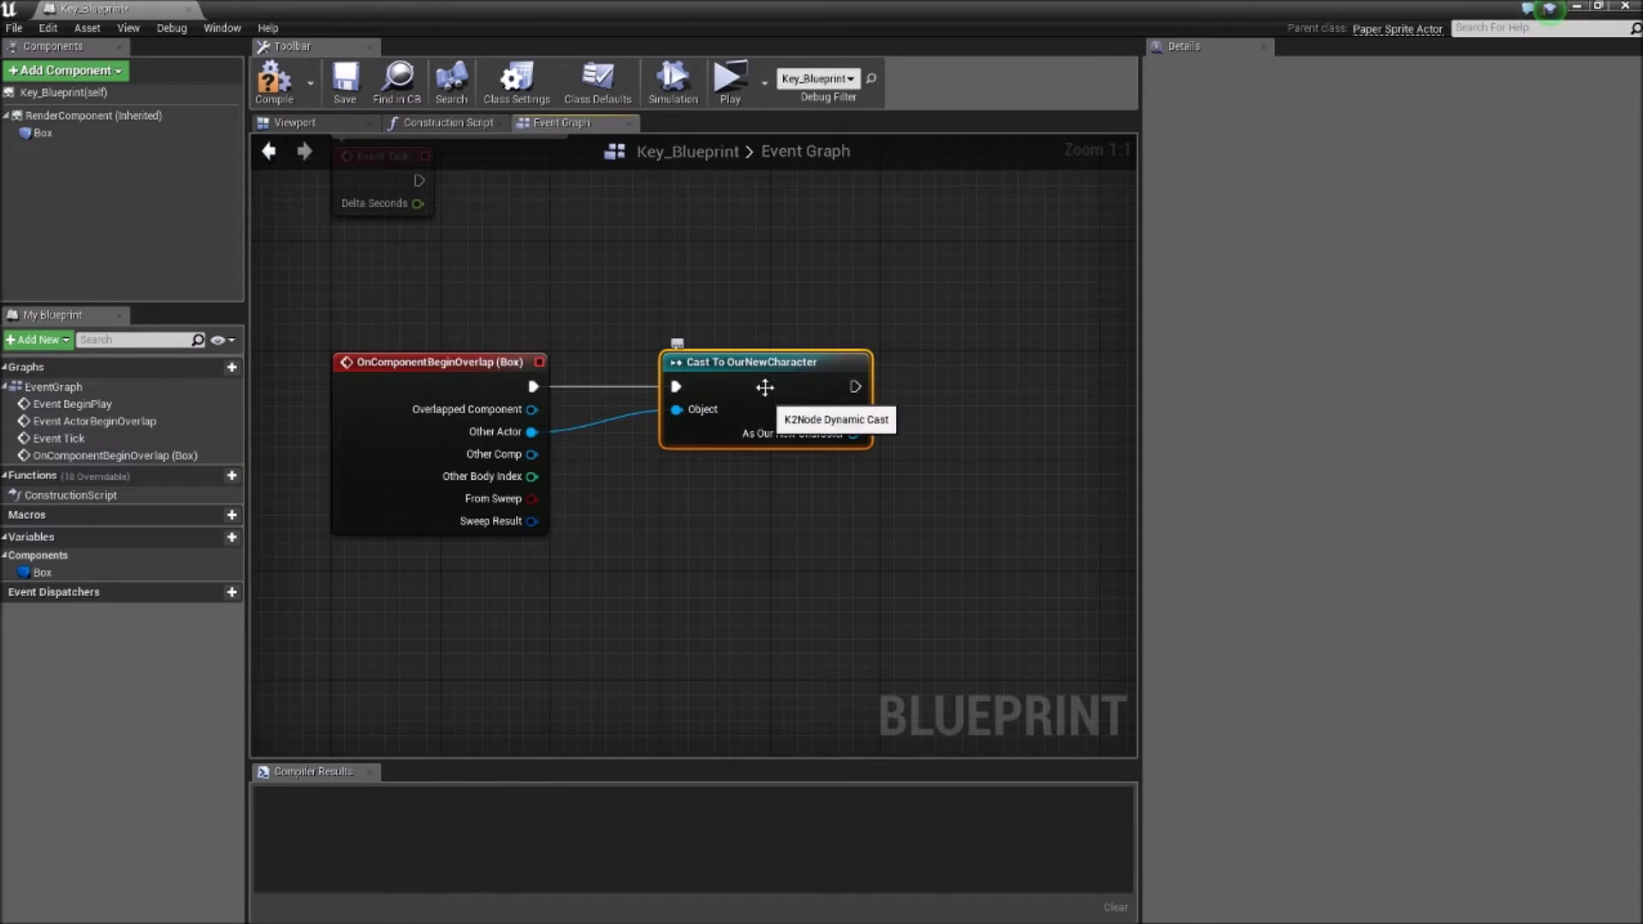
# Step: Connect a Print String node with the text "Not the player" to the cast's Cast Failed output
pyautogui.moveTo(869, 447); pyautogui.dragTo(682, 445, button='right')
pyautogui.moveTo(701, 411); pyautogui.dragTo(800, 512)
pyautogui.write('print')
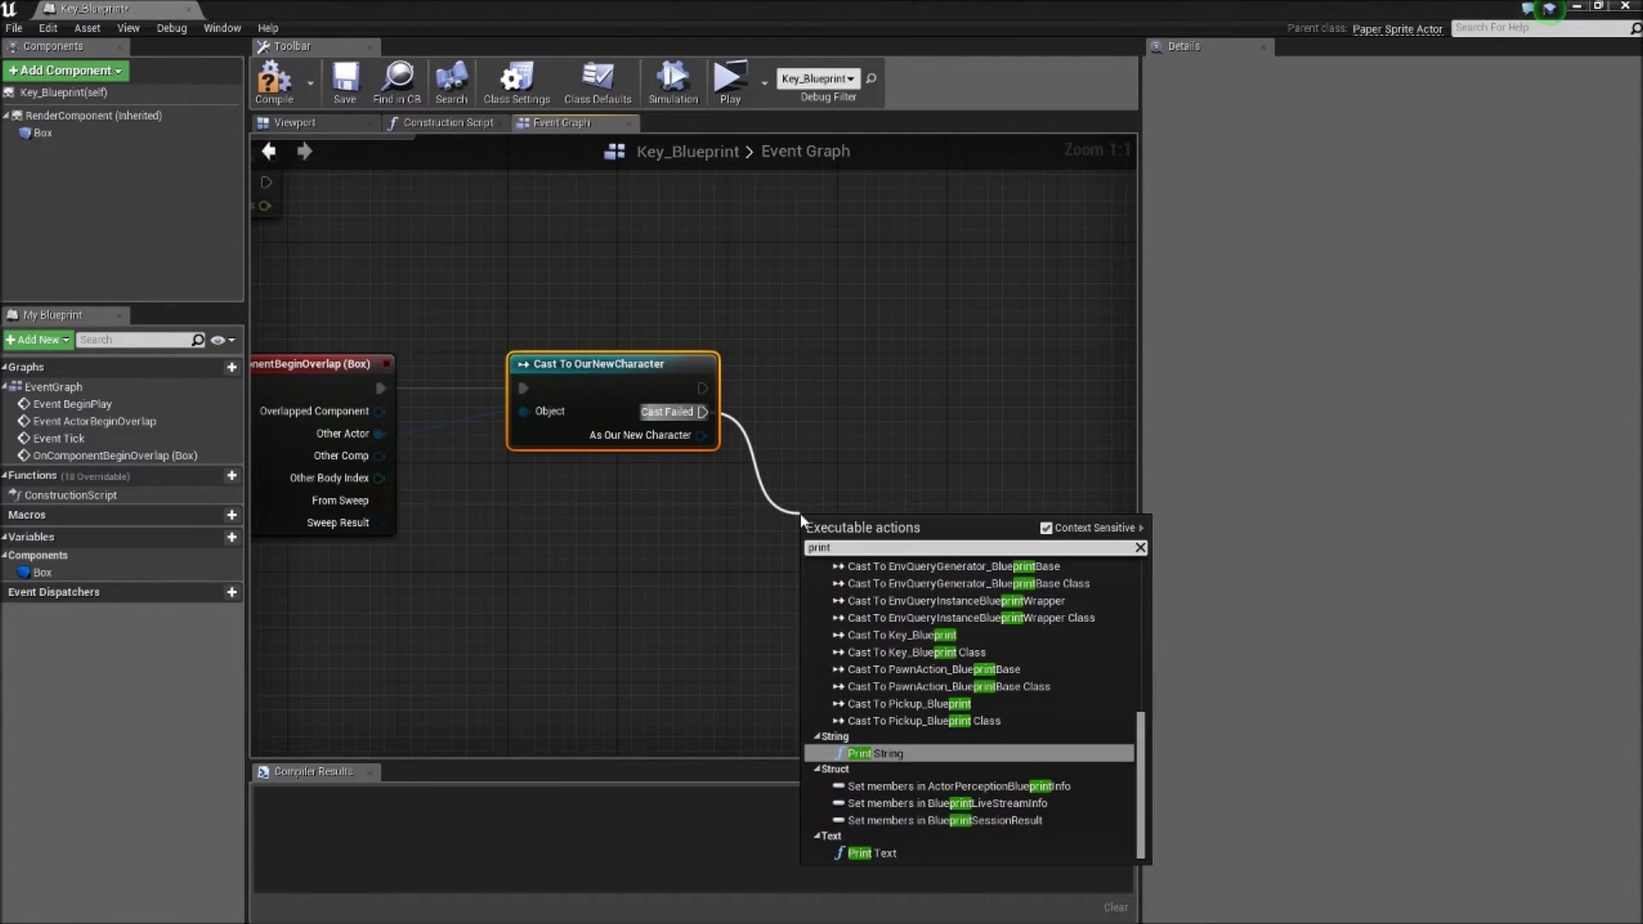
pyautogui.press('Return')
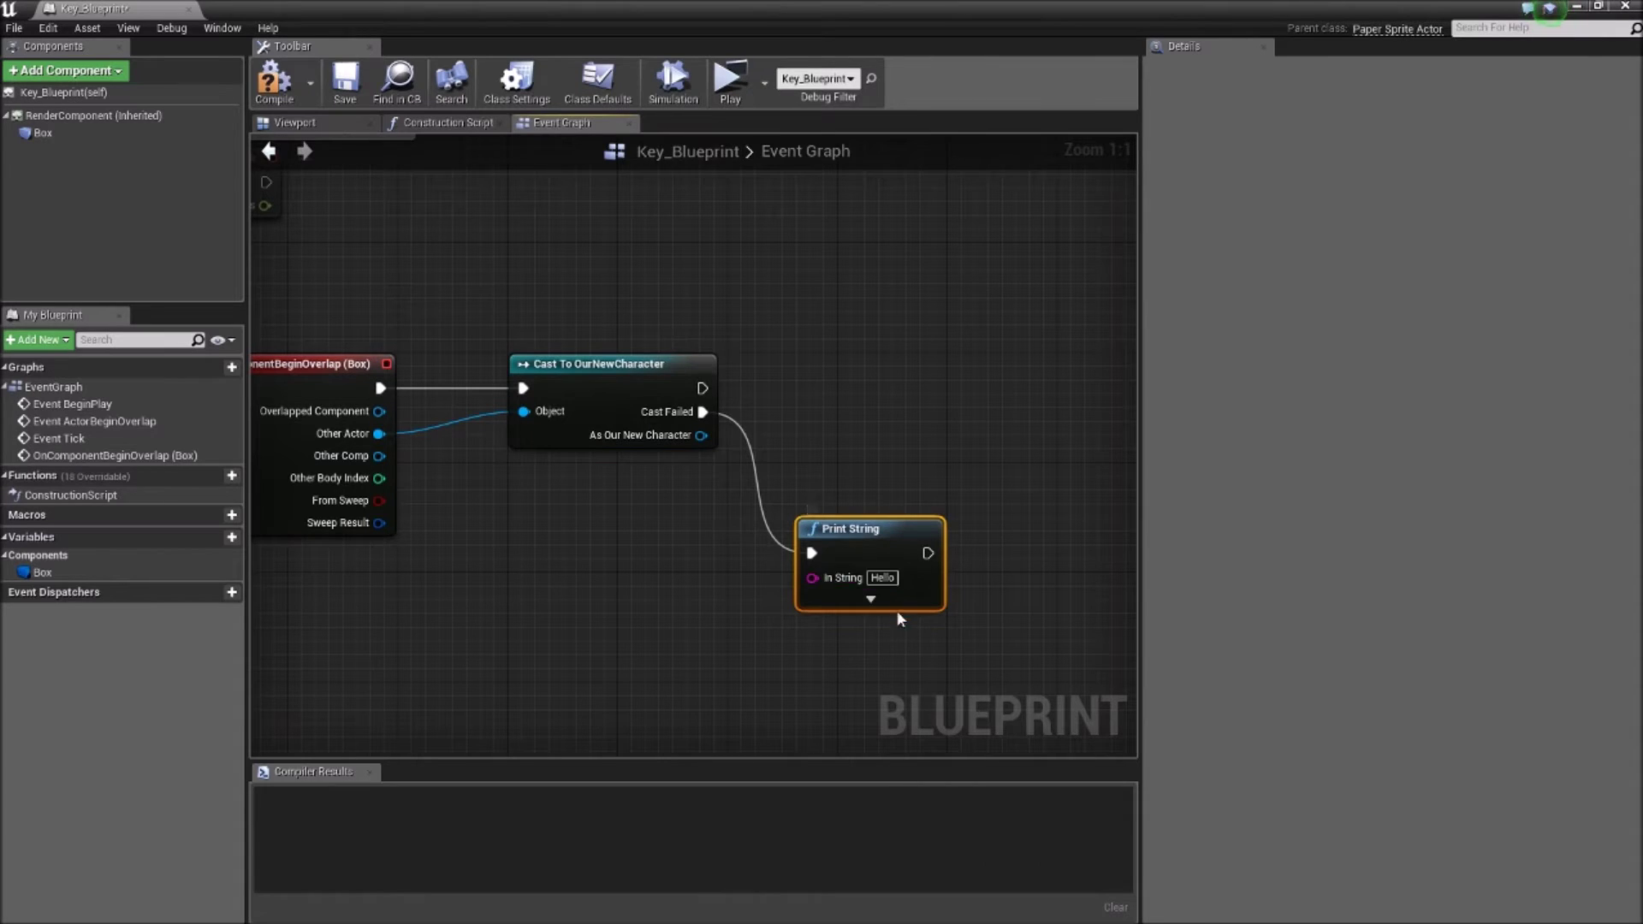
pyautogui.click(883, 577)
pyautogui.write('Not the player')
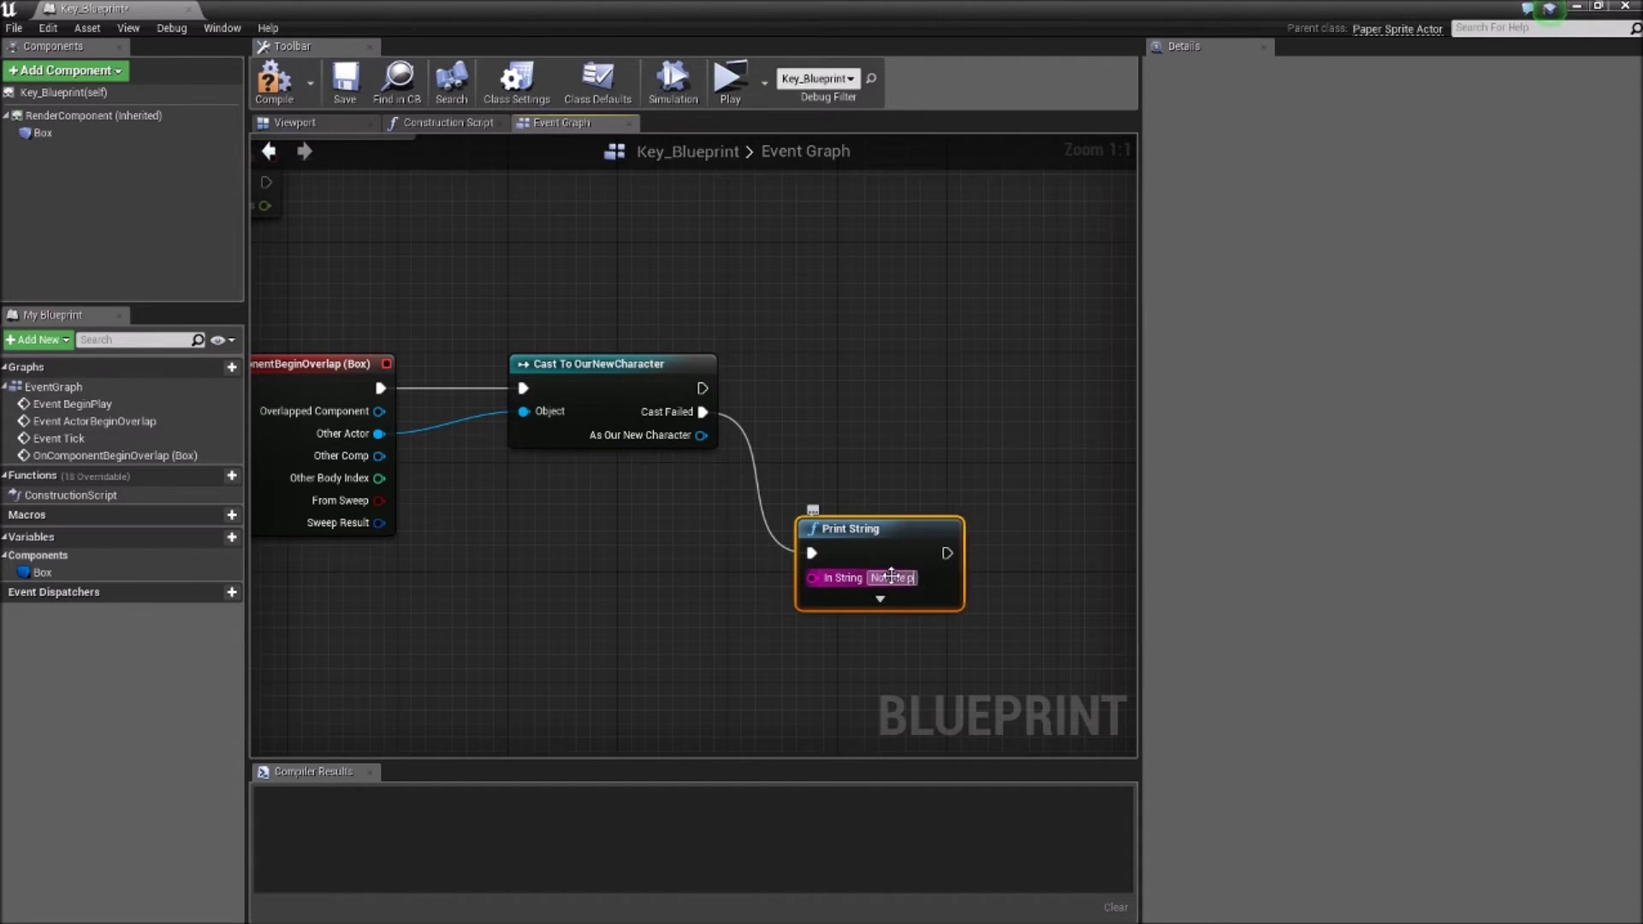
pyautogui.click(863, 402)
# Step: Add a DestroyActor node targeting self and run it from the success output of the OurNewCharacter cast
pyautogui.moveTo(703, 388); pyautogui.dragTo(880, 377)
pyautogui.click(839, 359)
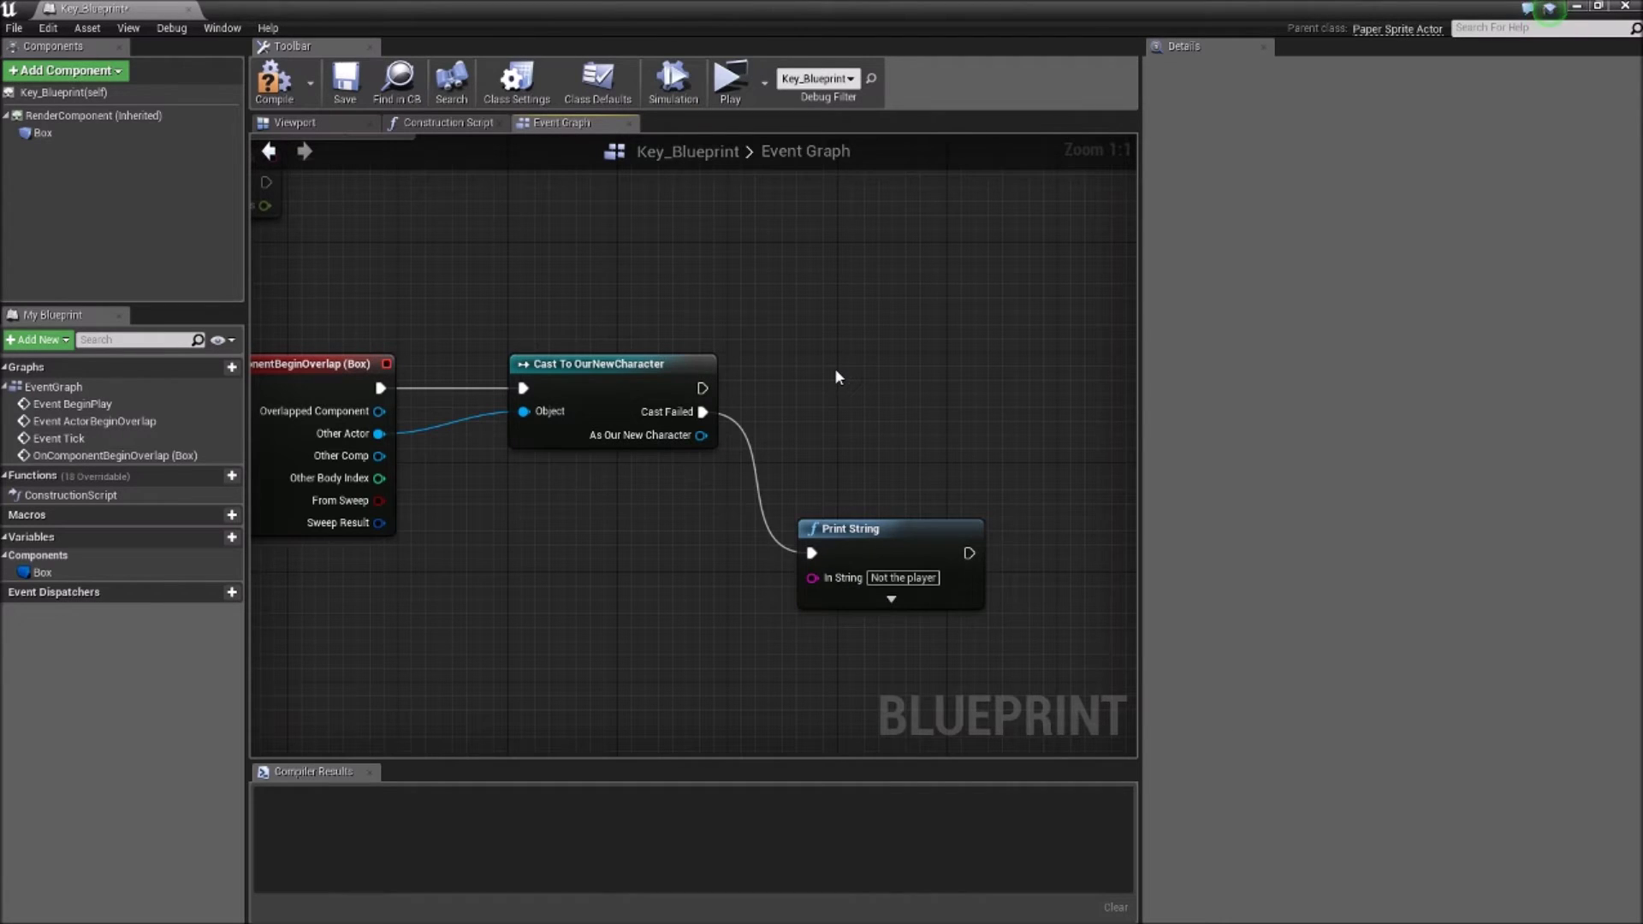
pyautogui.rightClick(837, 377)
pyautogui.write('destroy')
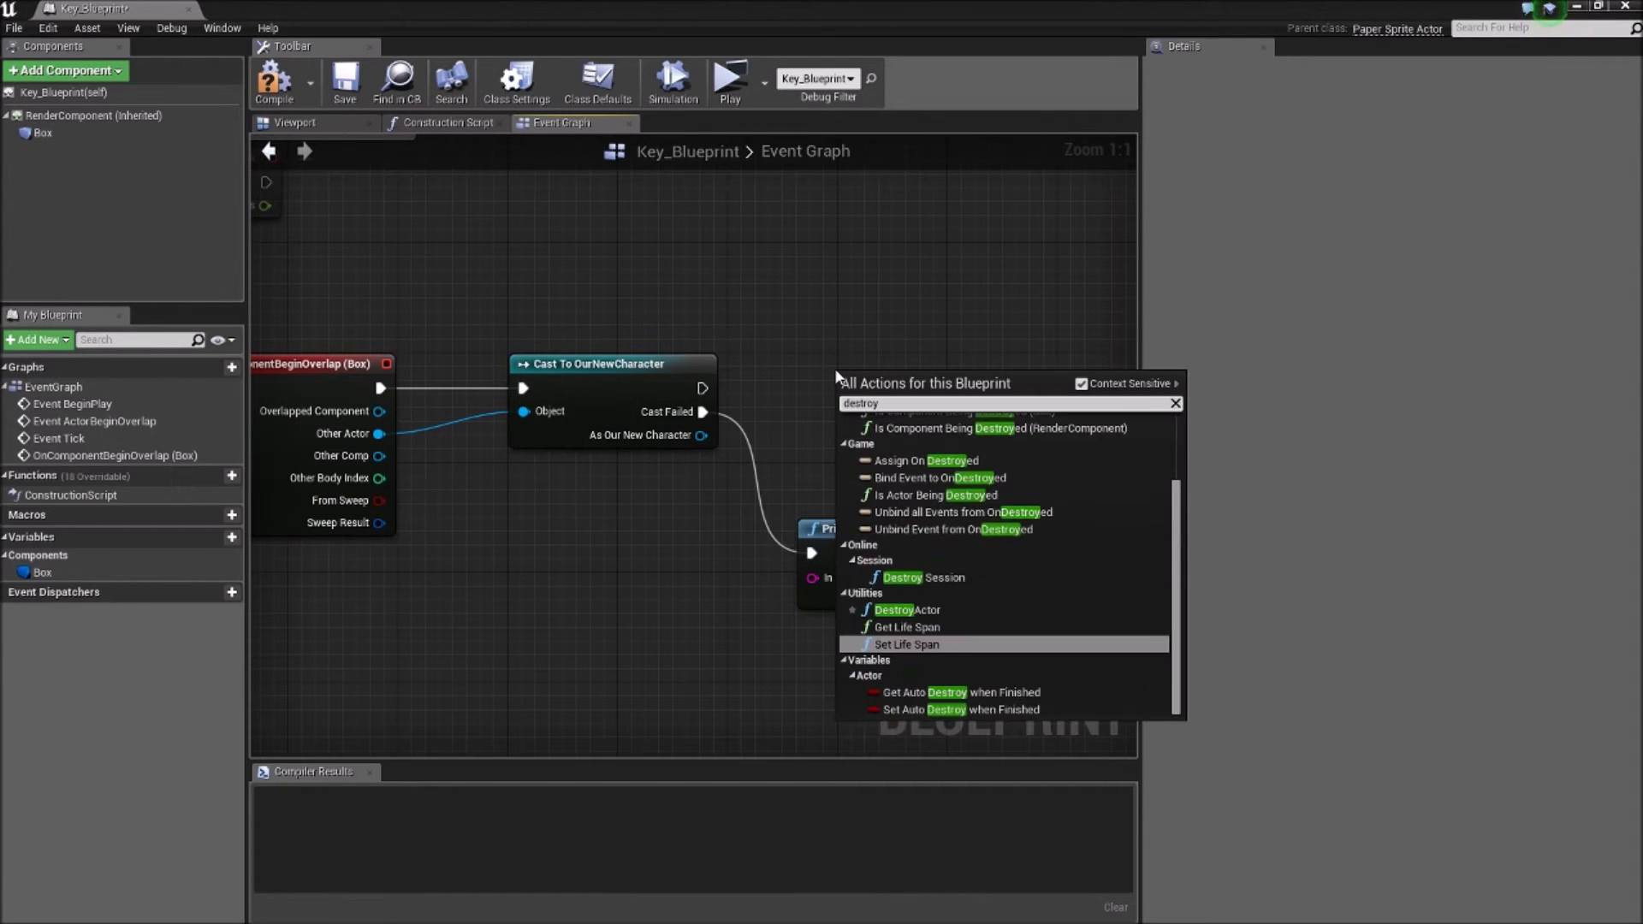
pyautogui.click(909, 610)
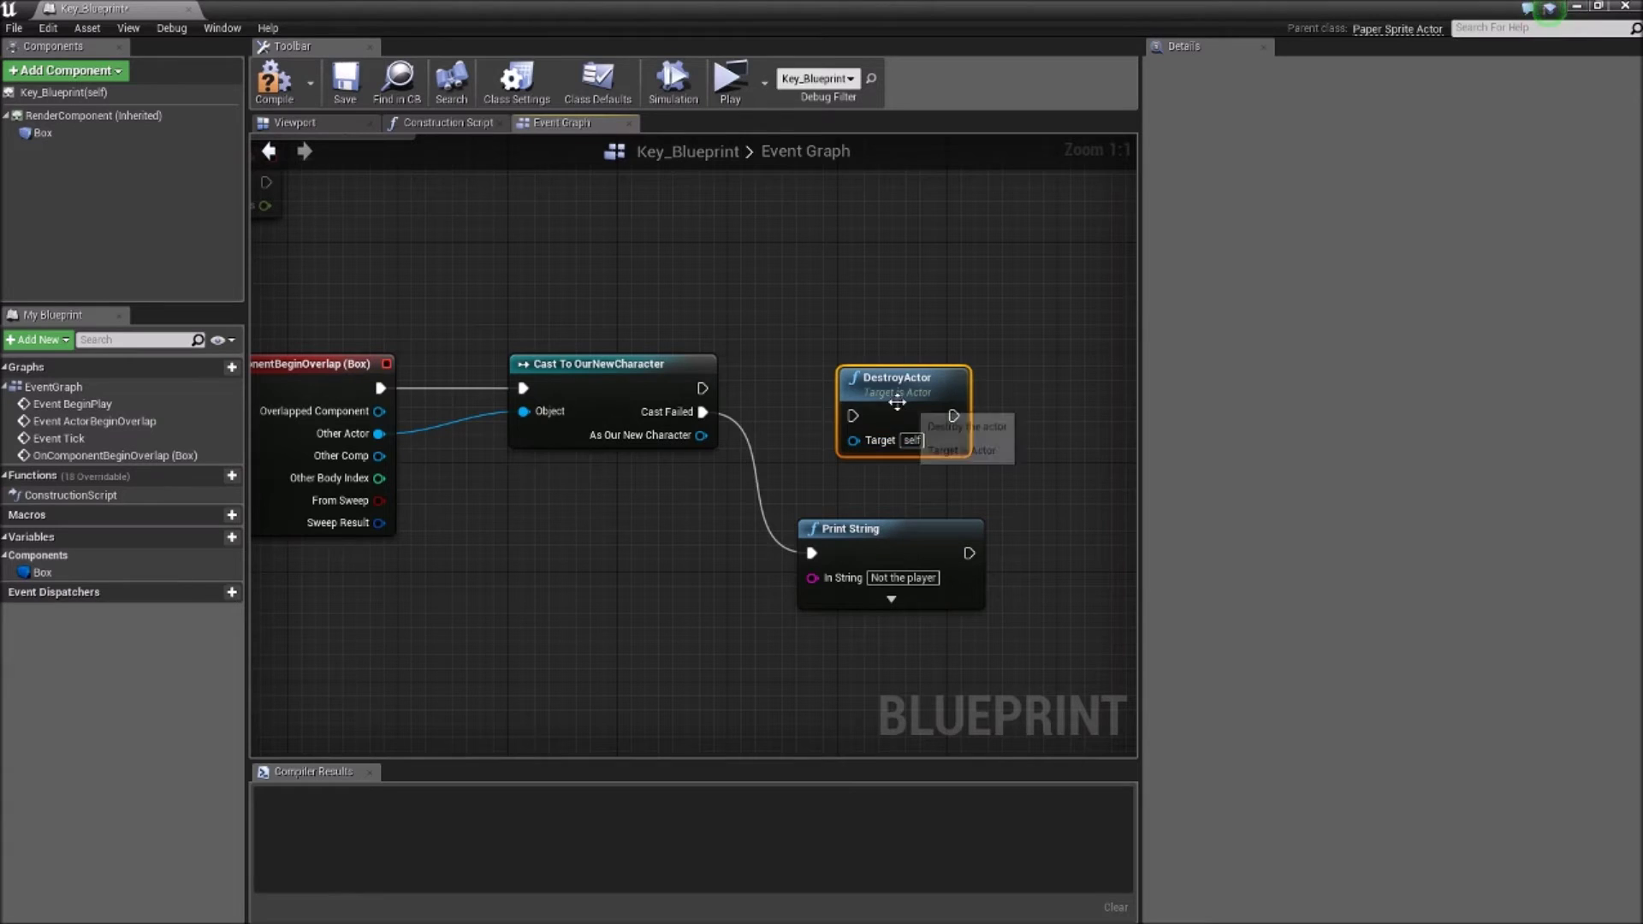
pyautogui.moveTo(702, 392); pyautogui.dragTo(869, 362)
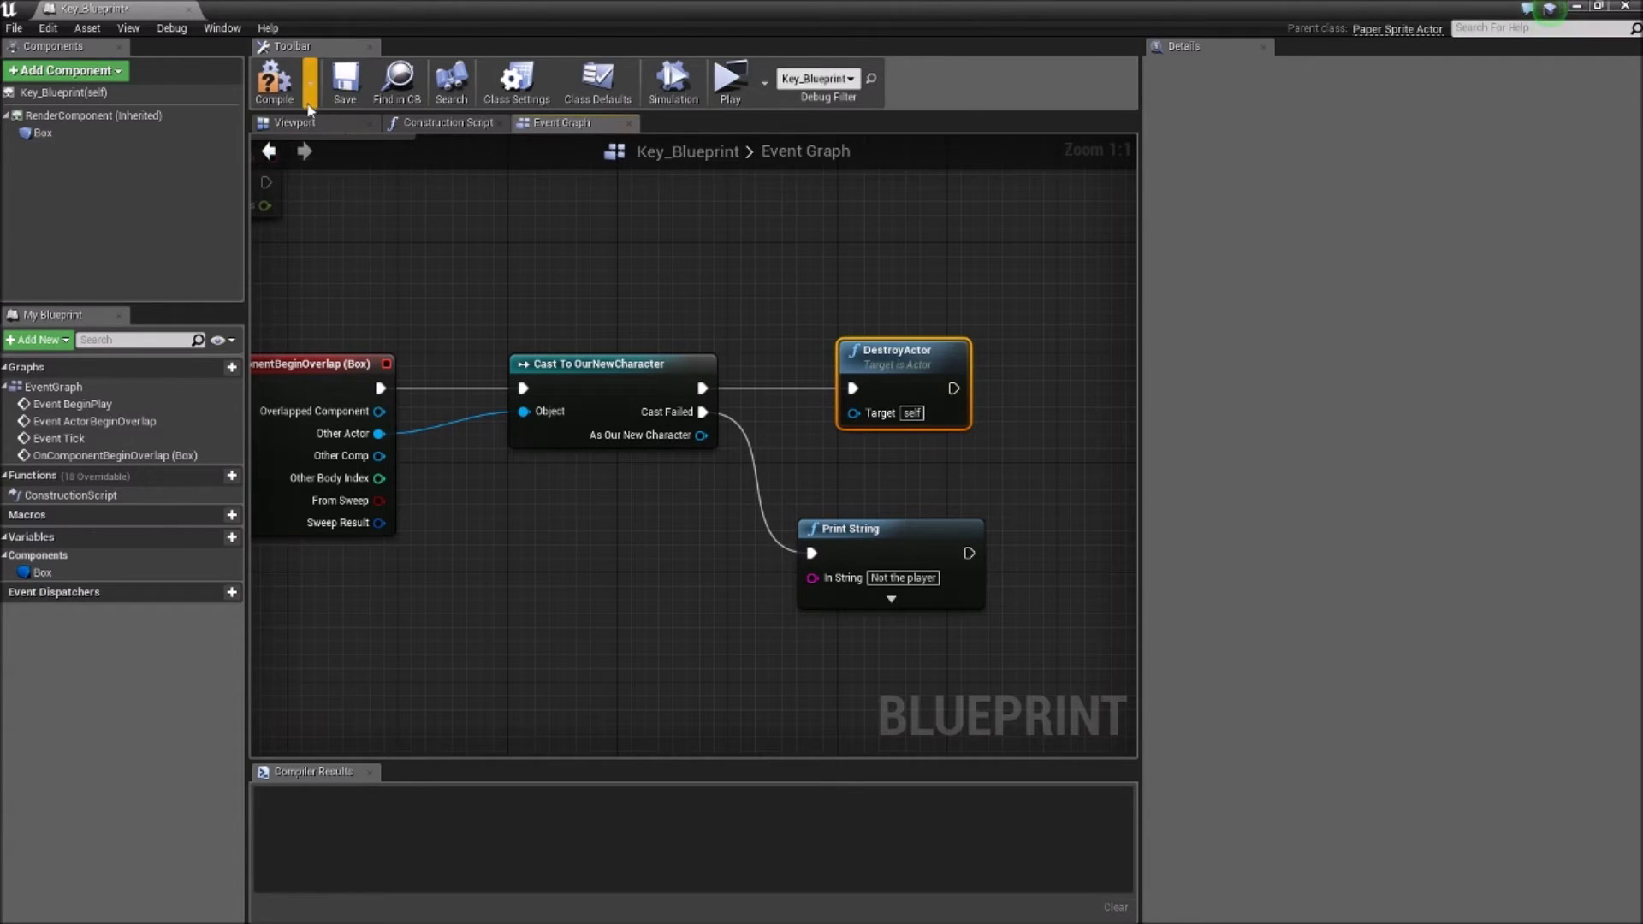
# Step: Compile Key_Blueprint, dock its editor in the main window and return to the NewMap level
pyautogui.click(274, 79)
pyautogui.moveTo(133, 6); pyautogui.dragTo(547, 7)
pyautogui.click(150, 8)
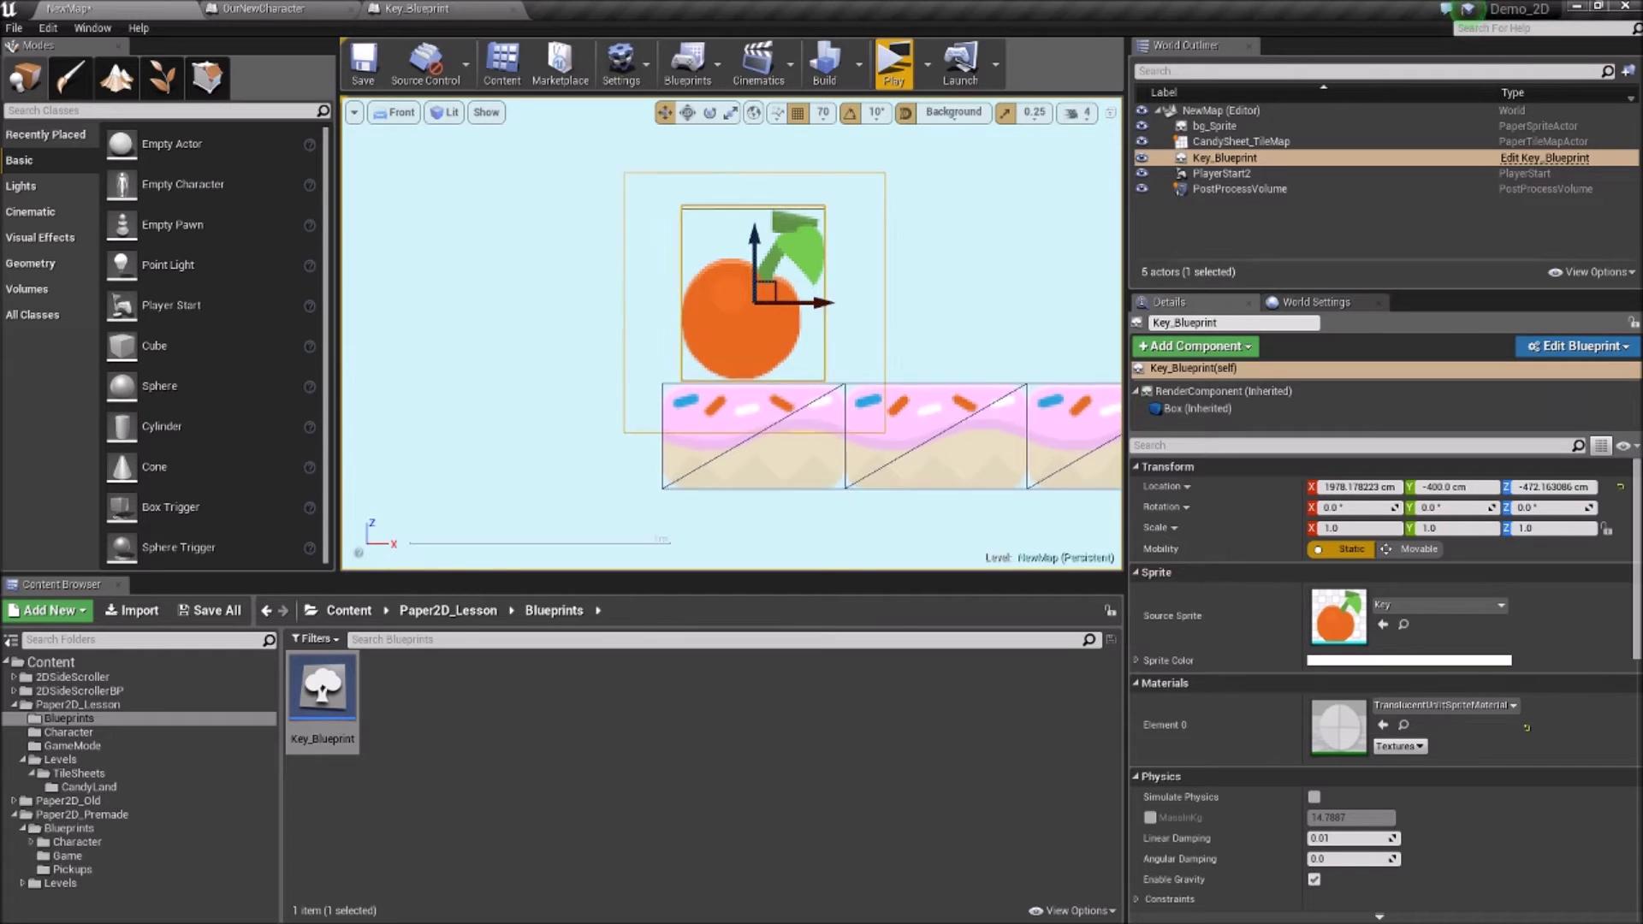
pyautogui.scroll(-4, 754, 361)
pyautogui.scroll(2, 754, 362)
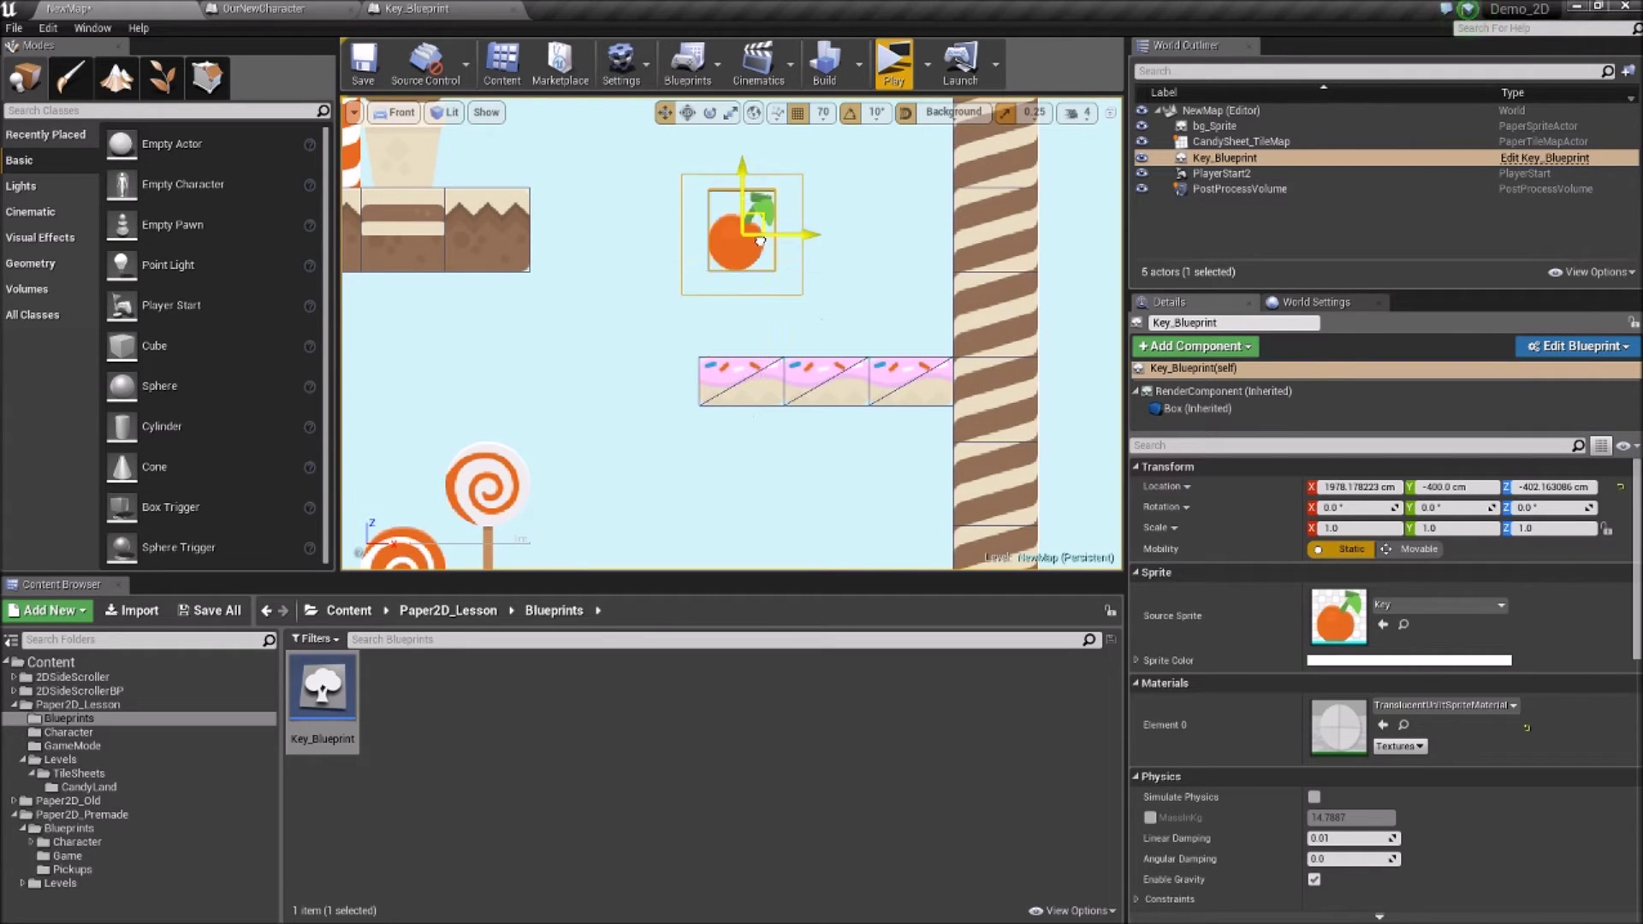
pyautogui.scroll(-5, 634, 451)
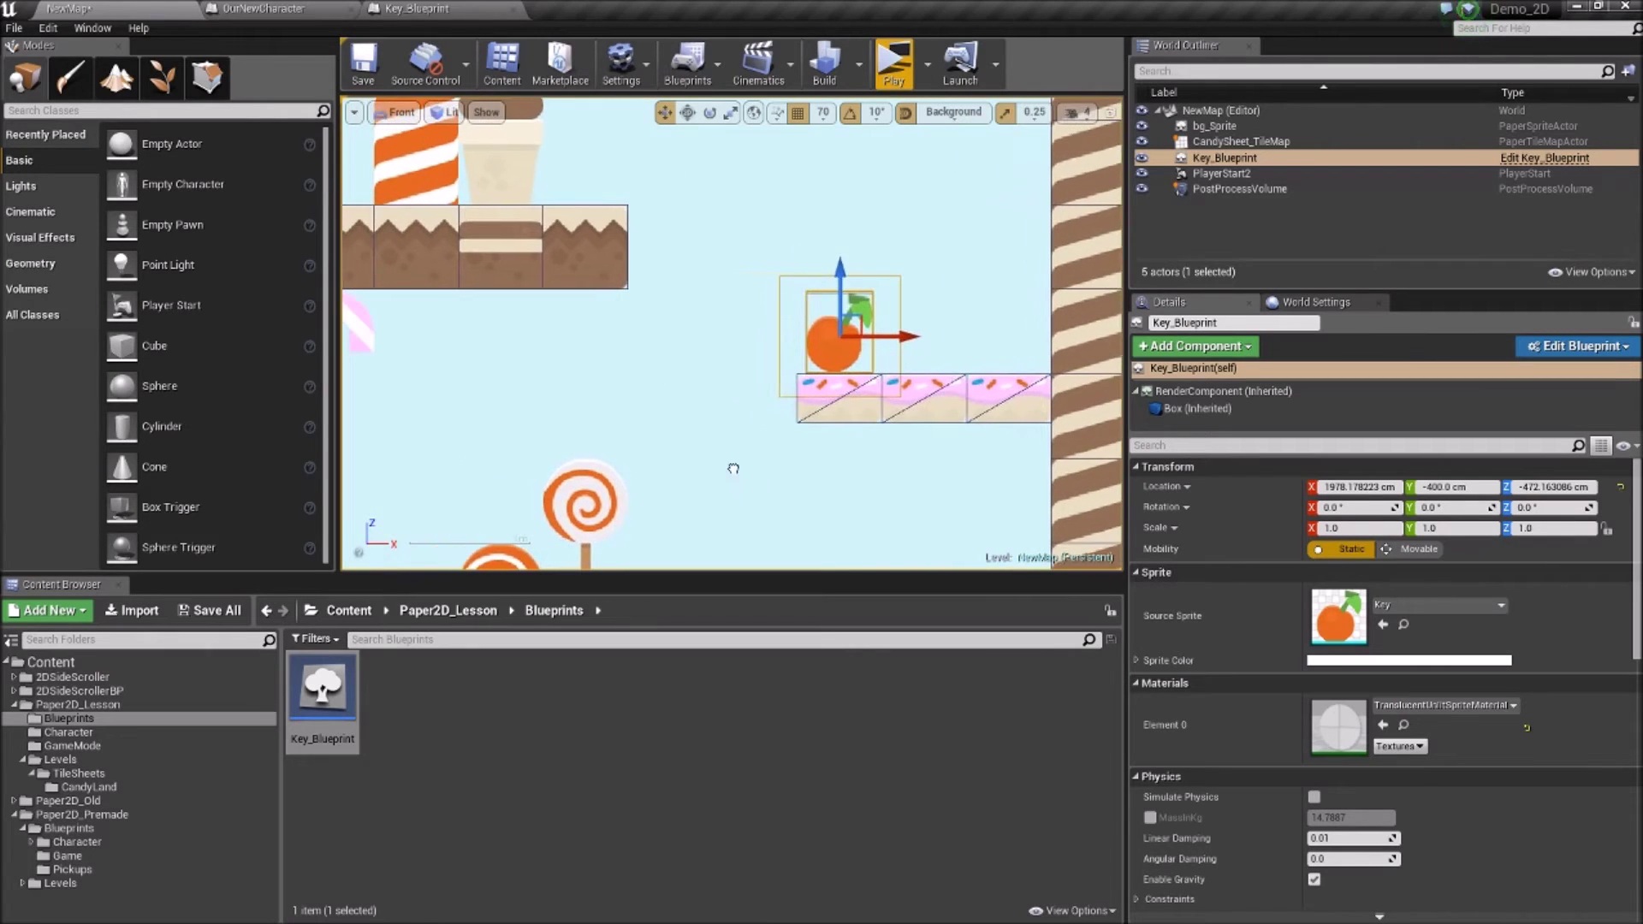
# Step: Move Key_Blueprint above the floating platform with the orange gumdrops and set its Y location to 0
pyautogui.moveTo(1015, 340); pyautogui.dragTo(664, 341)
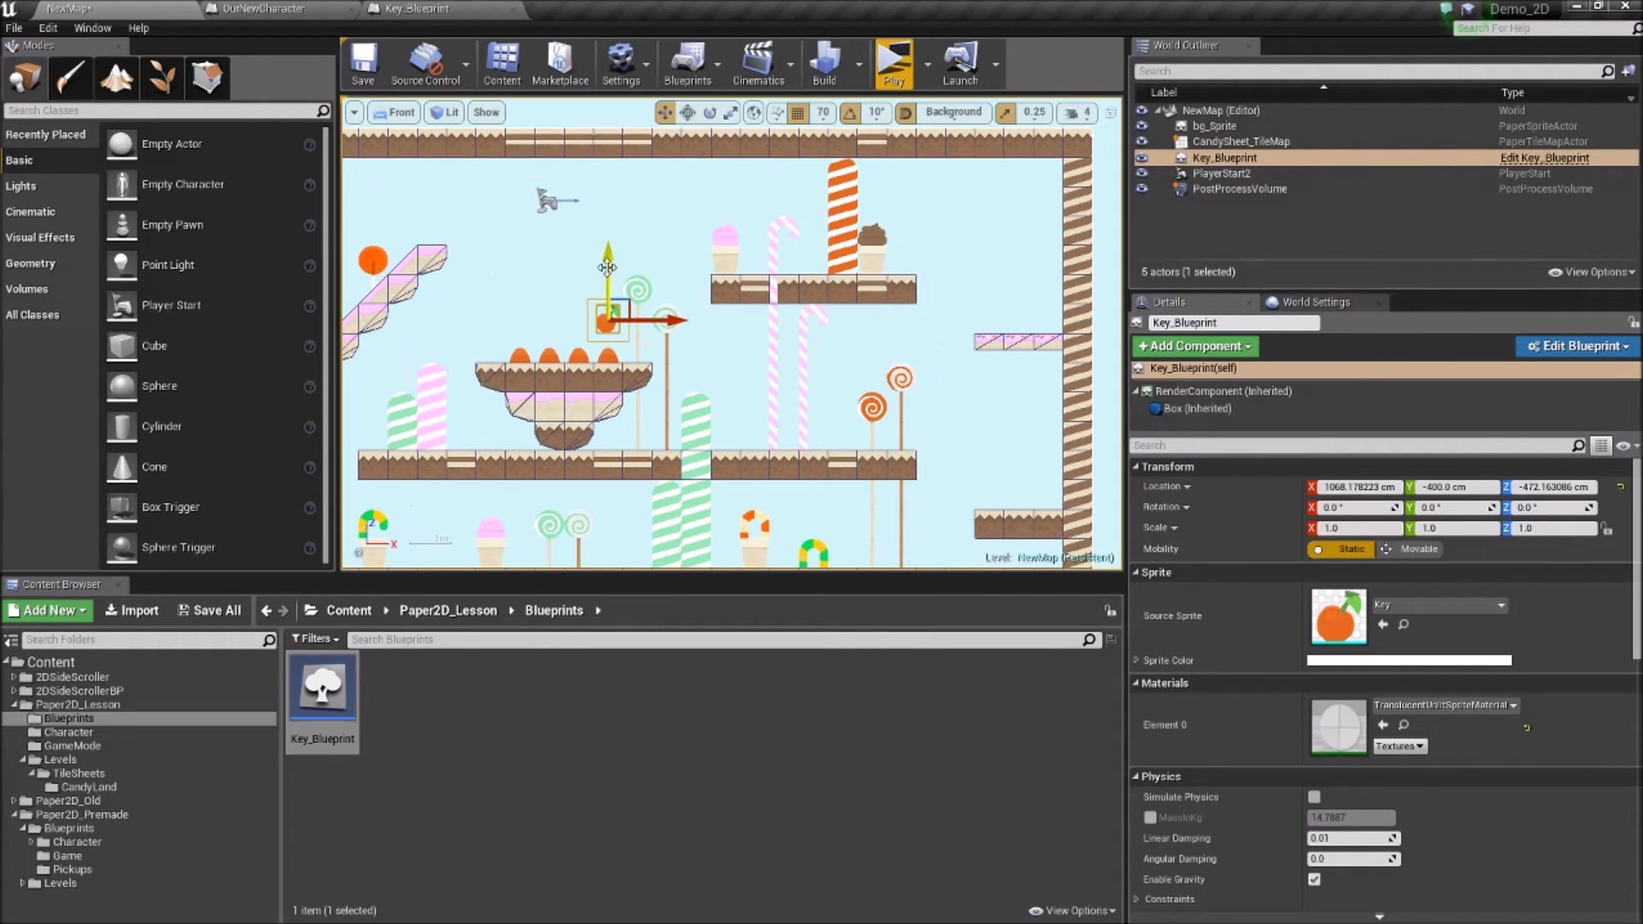
pyautogui.moveTo(607, 268); pyautogui.dragTo(608, 296)
pyautogui.click(1467, 487)
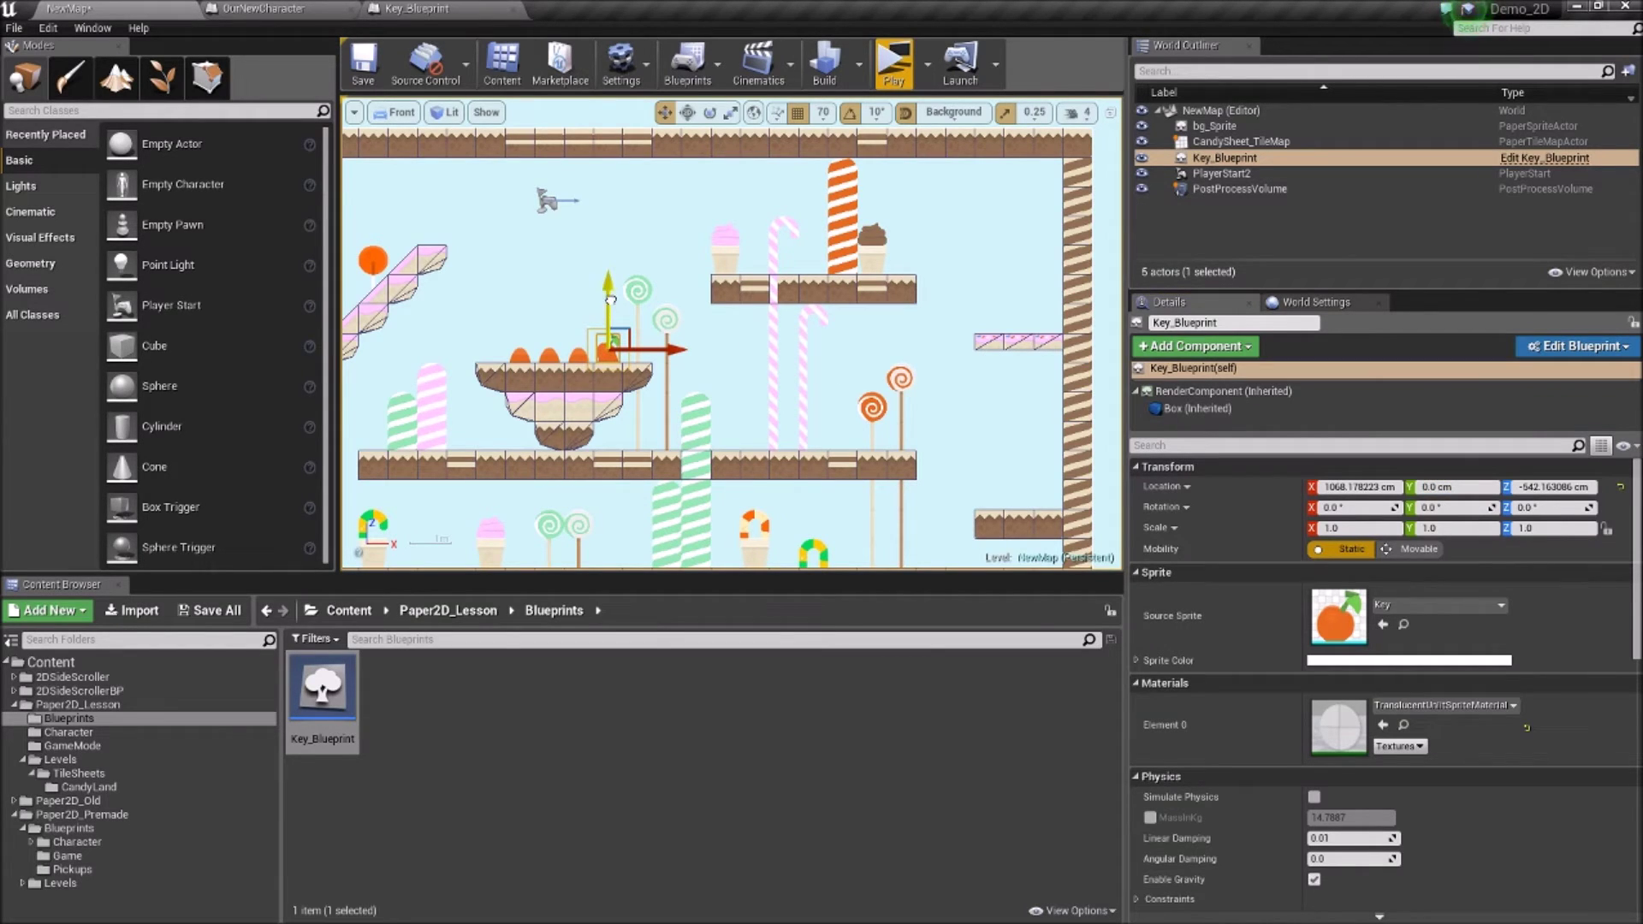
# Step: Playtest the level by moving the character over the key and out to the wall opening, and stop the preview
pyautogui.click(893, 67)
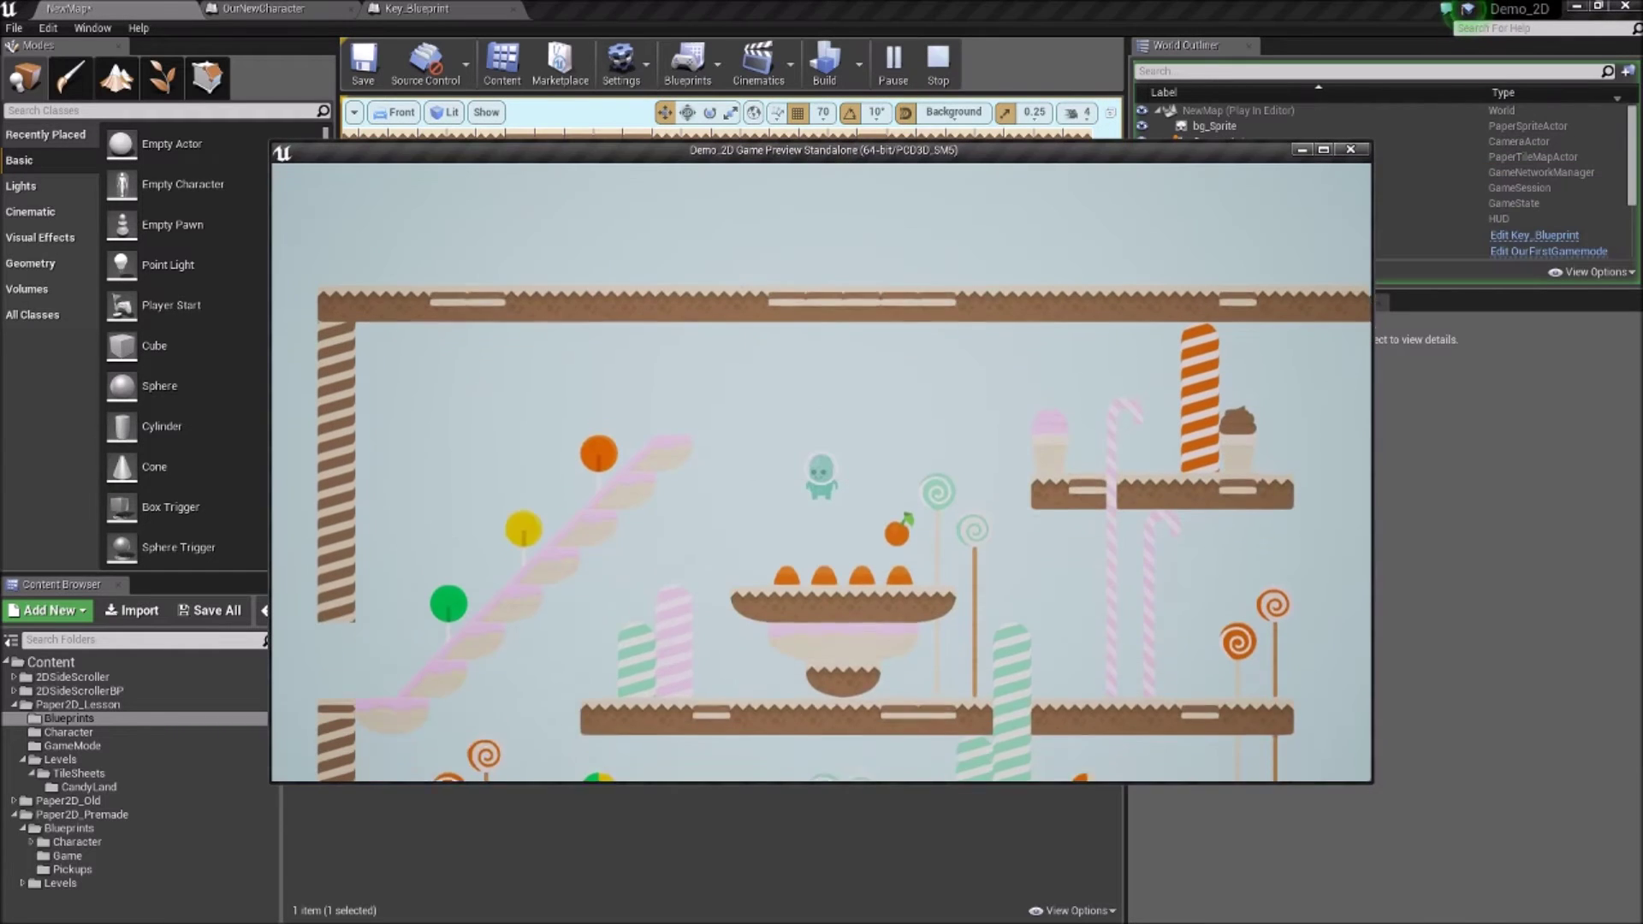
pyautogui.press('d')
pyautogui.press('space')
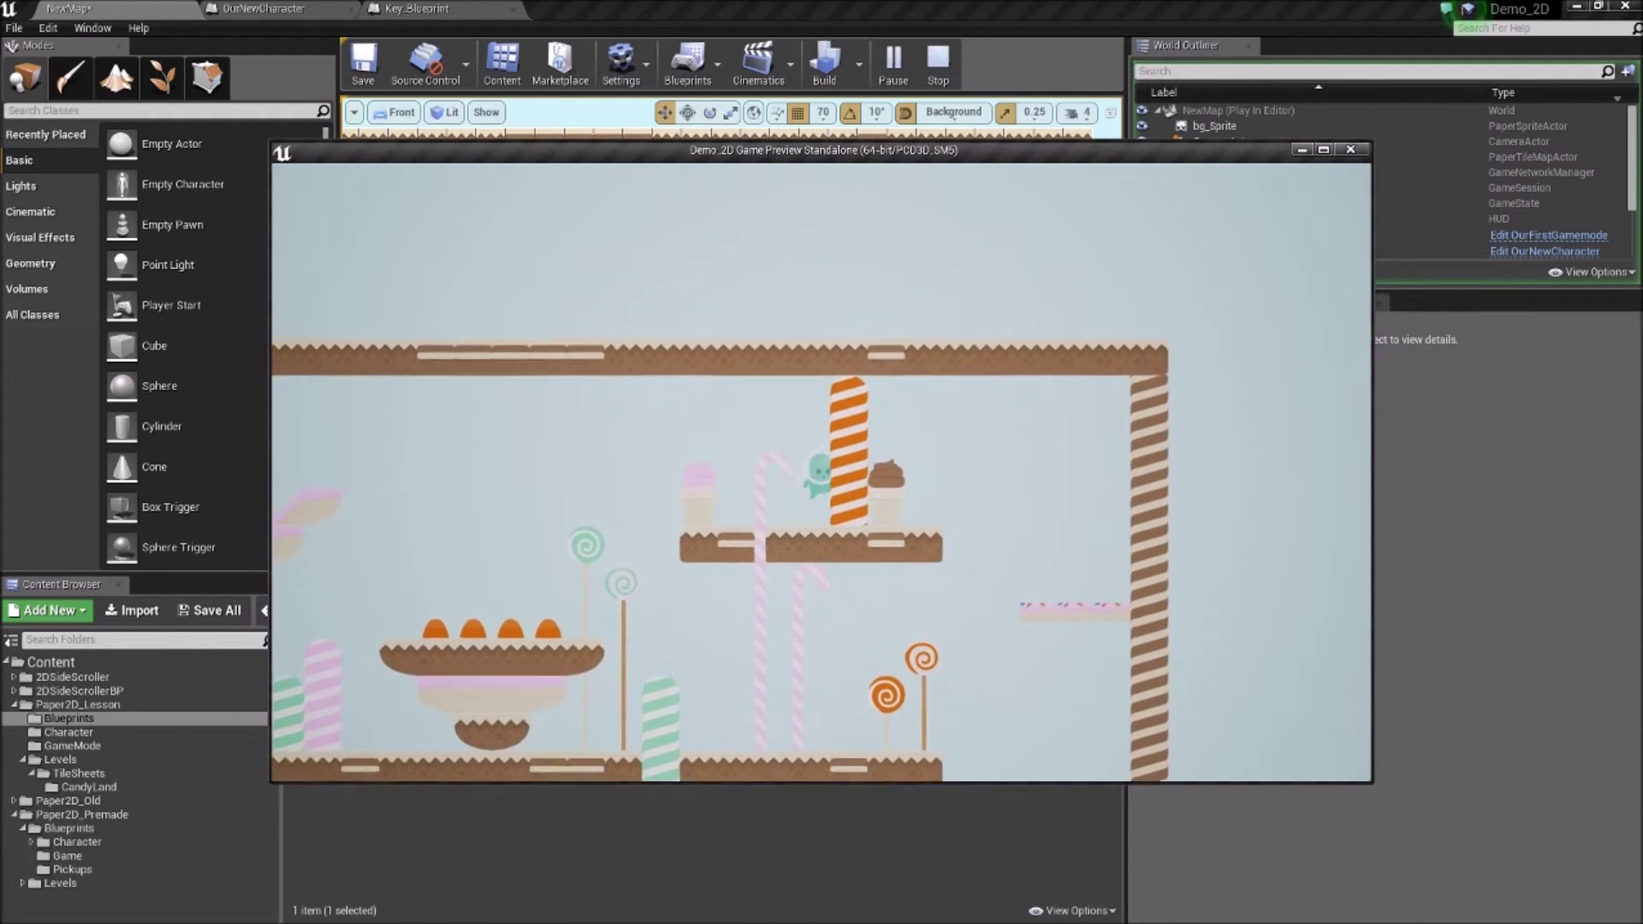
pyautogui.press('a')
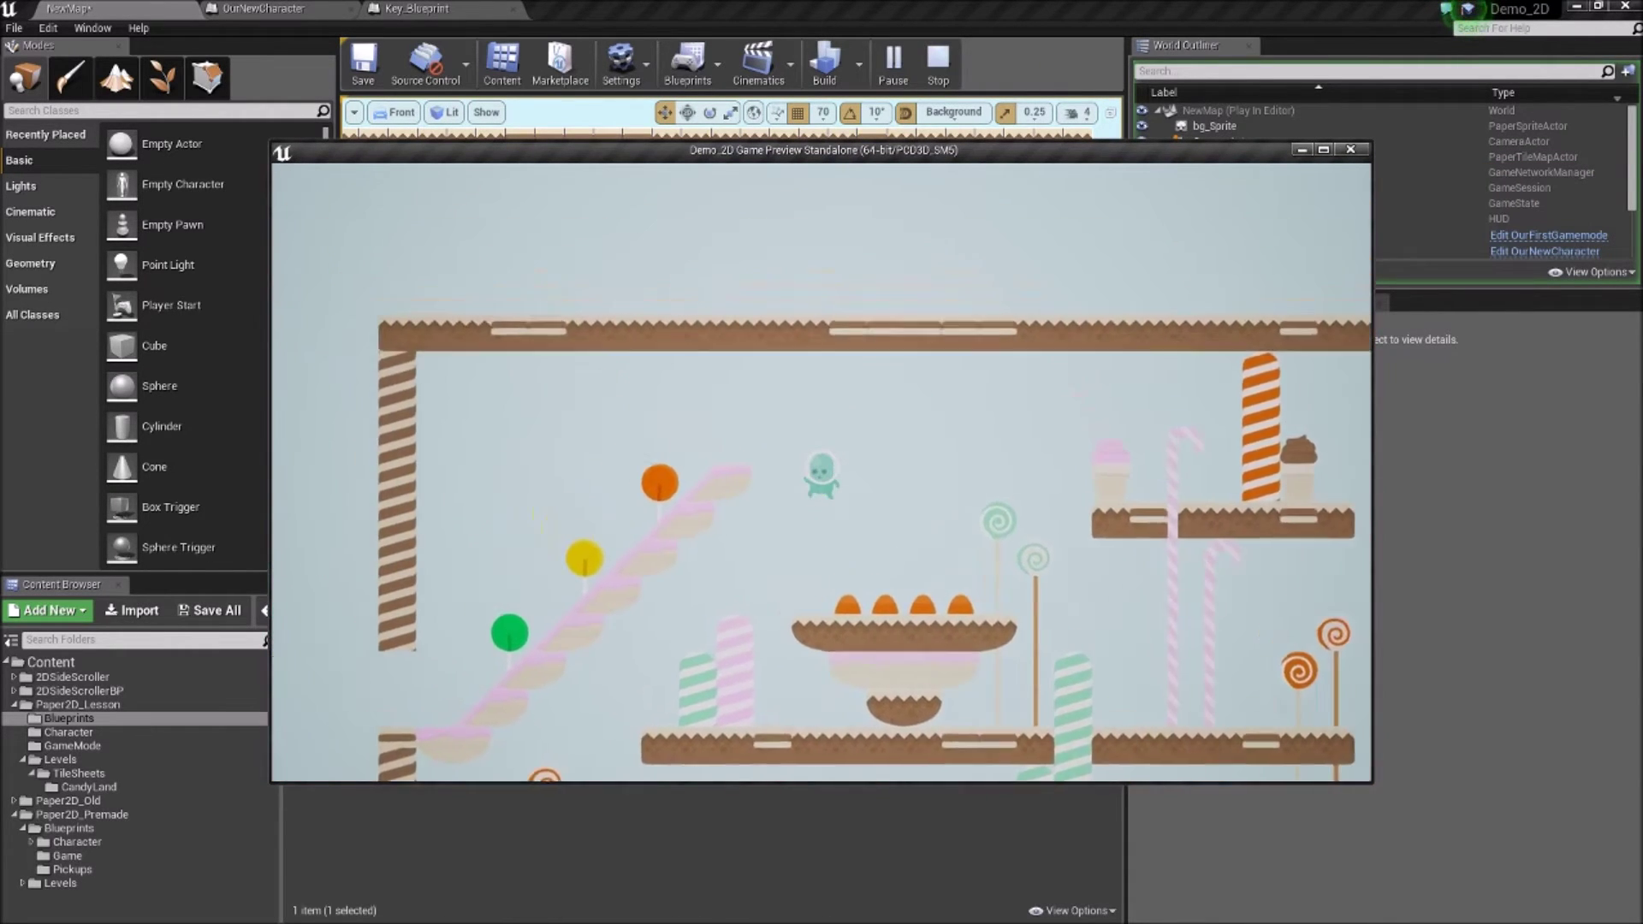
pyautogui.press('a')
pyautogui.press('a')
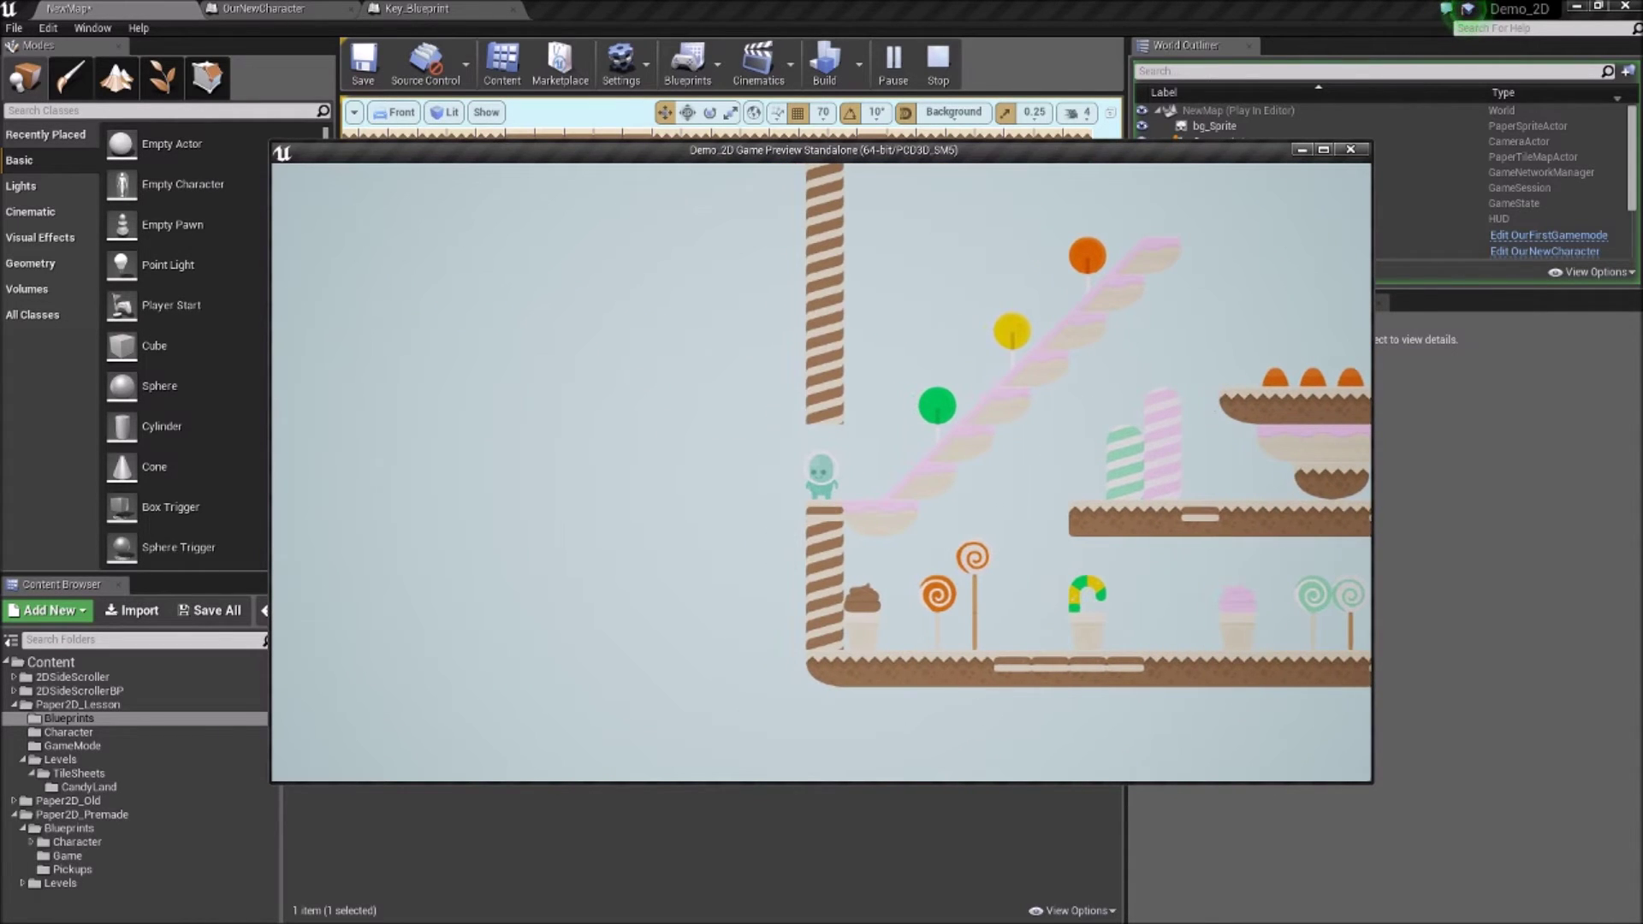
pyautogui.press('d')
pyautogui.press('space')
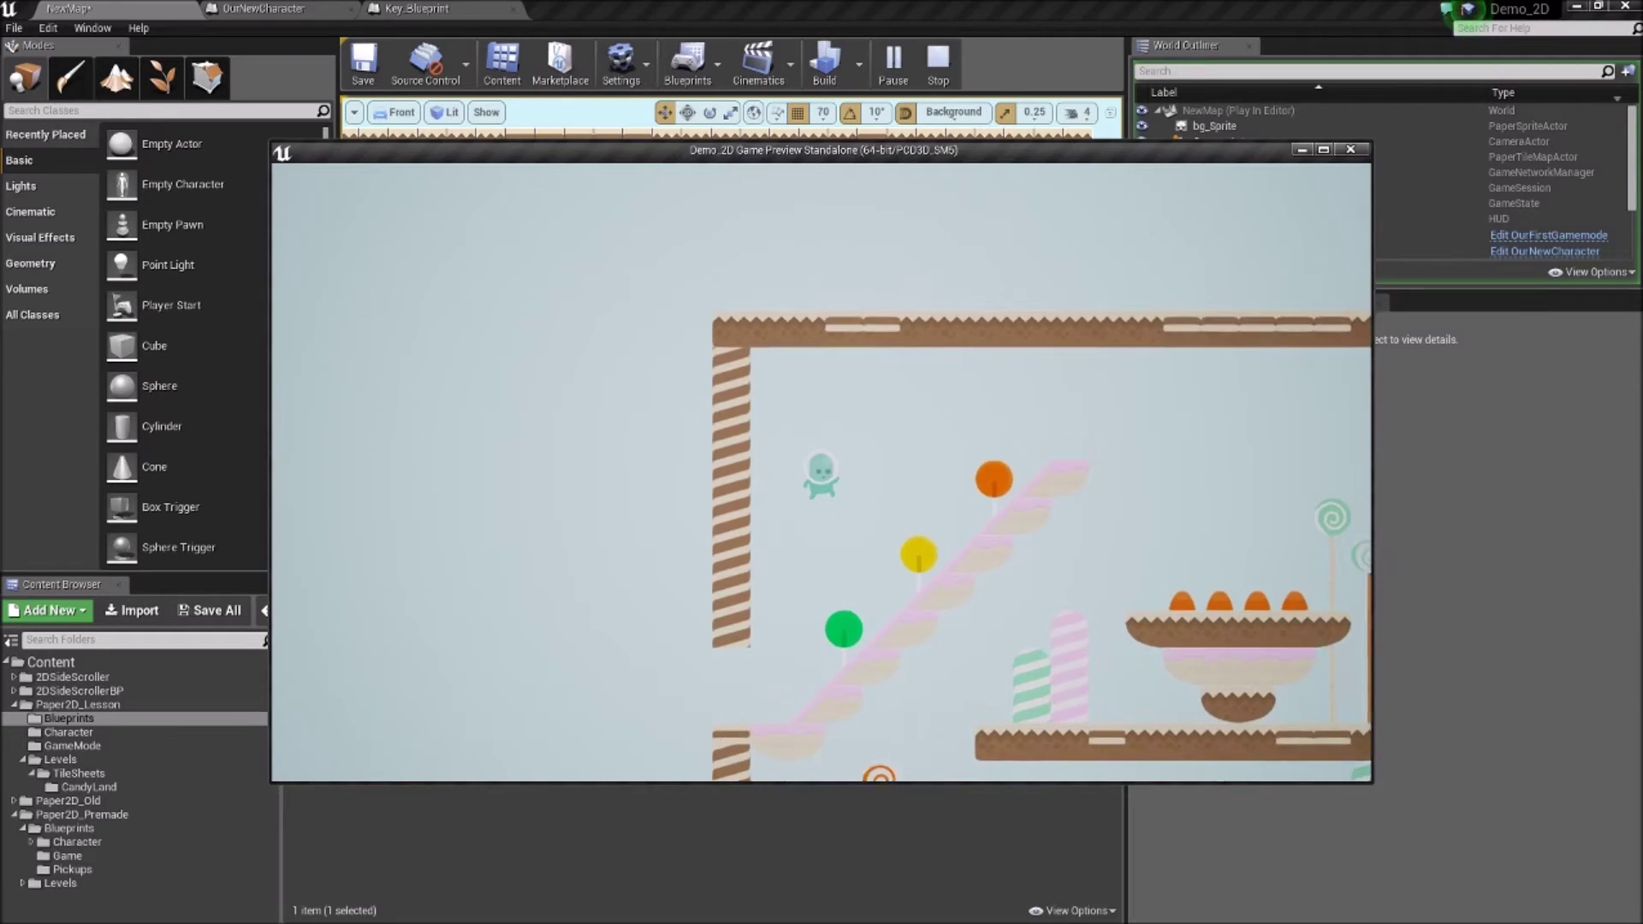
pyautogui.press('Escape')
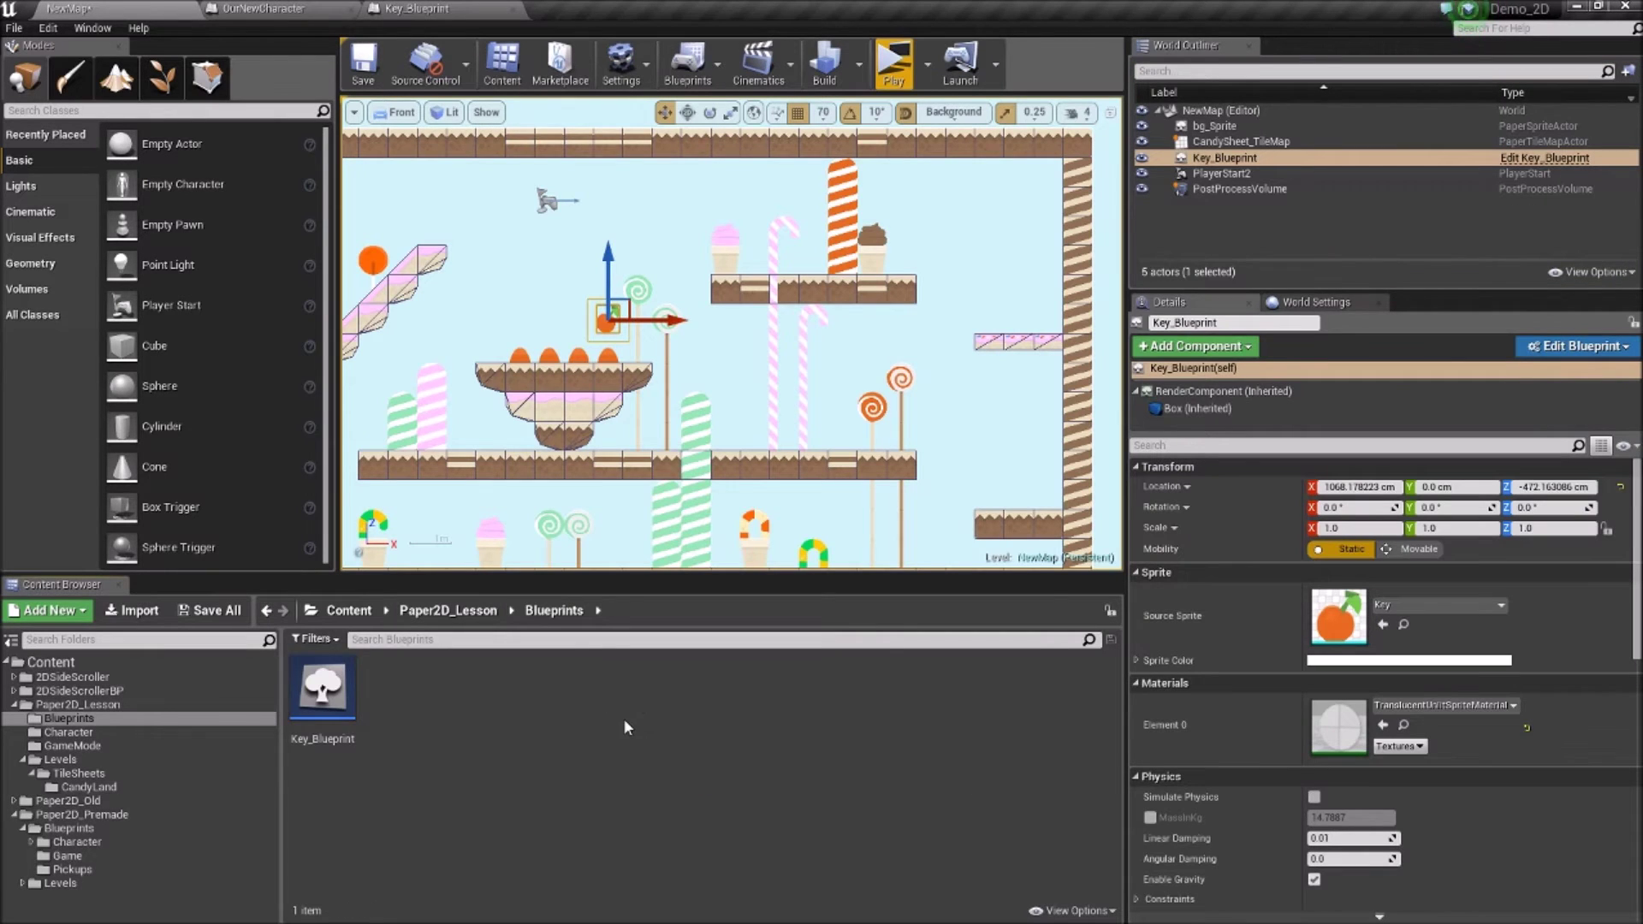
# Step: Create a sprite named Door from the CandySheet texture in the CandyLand folder
pyautogui.rightClick(623, 717)
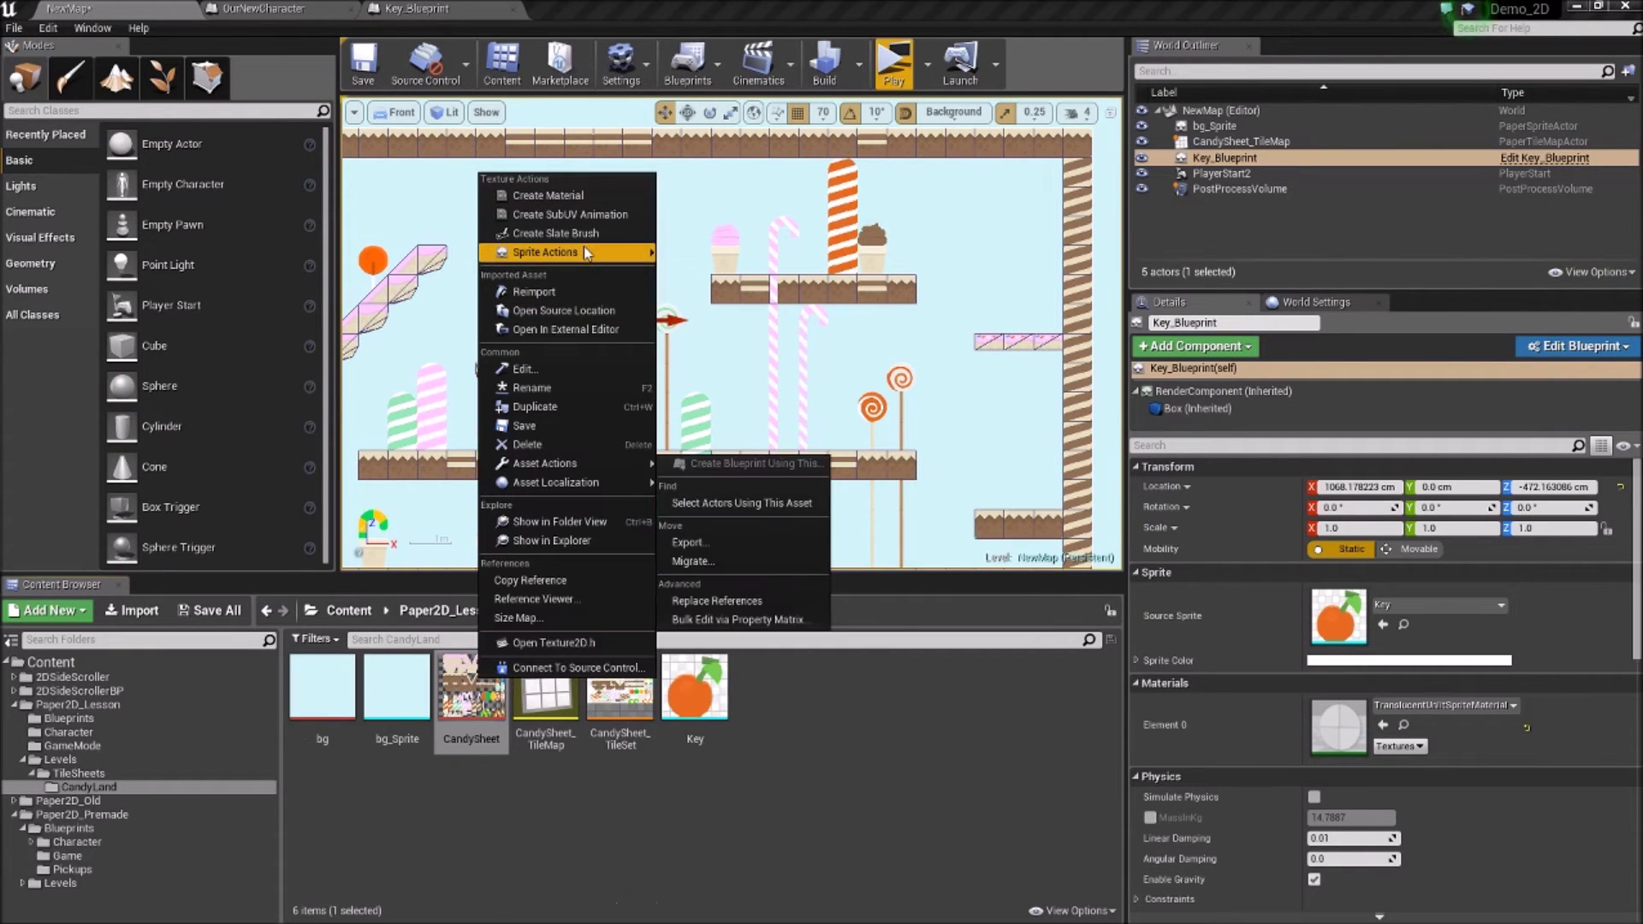
pyautogui.moveTo(611, 257)
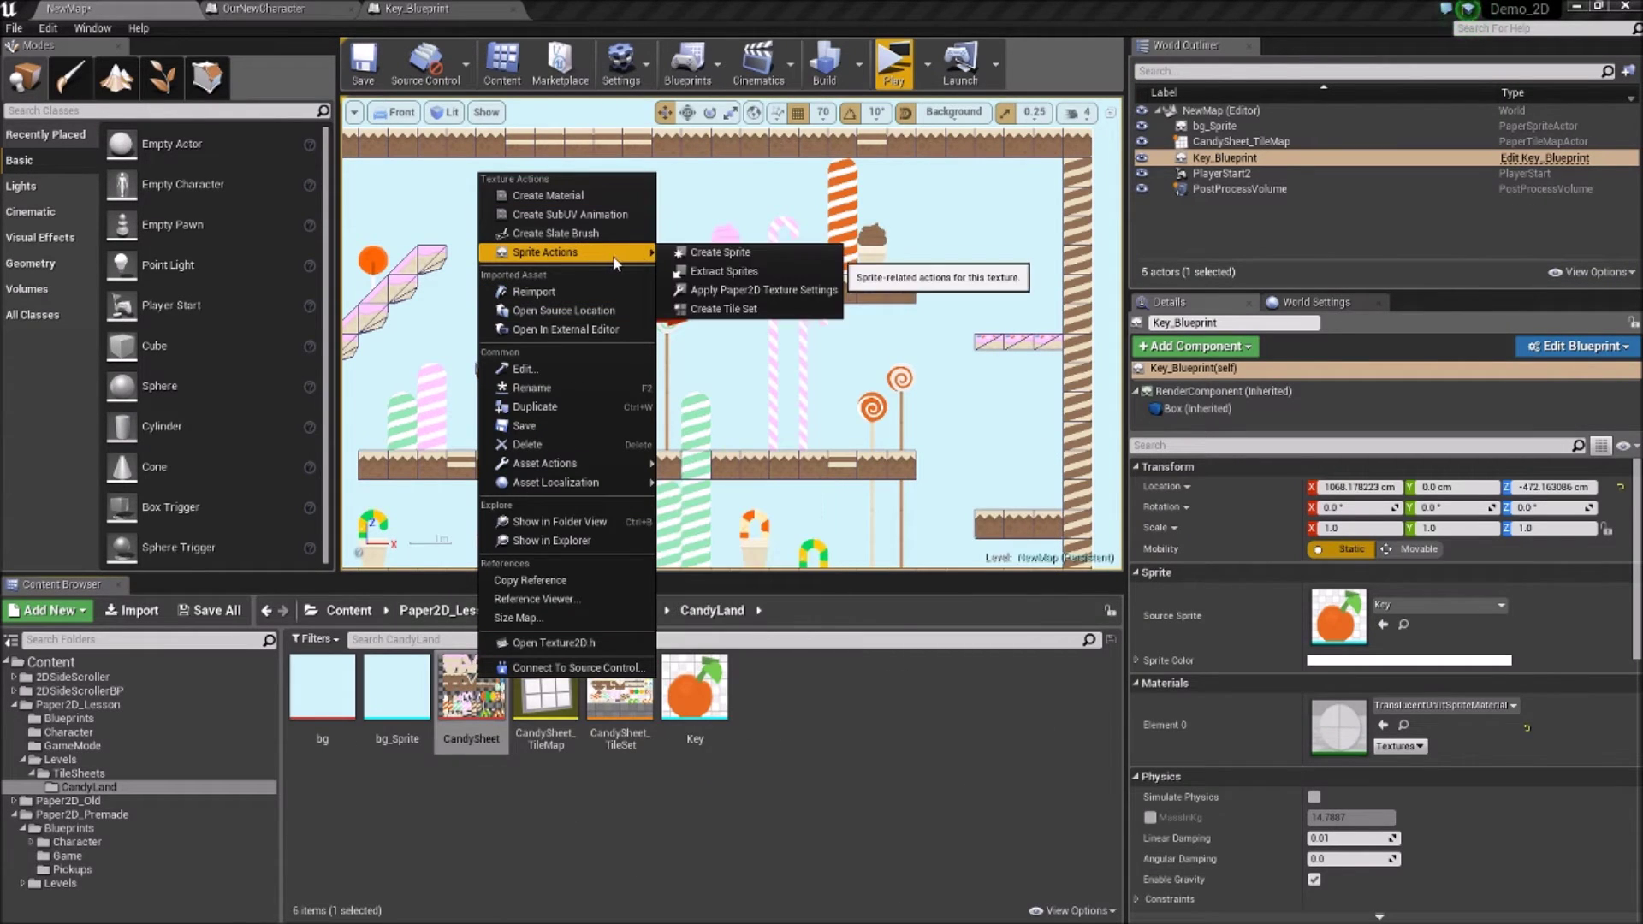
pyautogui.click(731, 253)
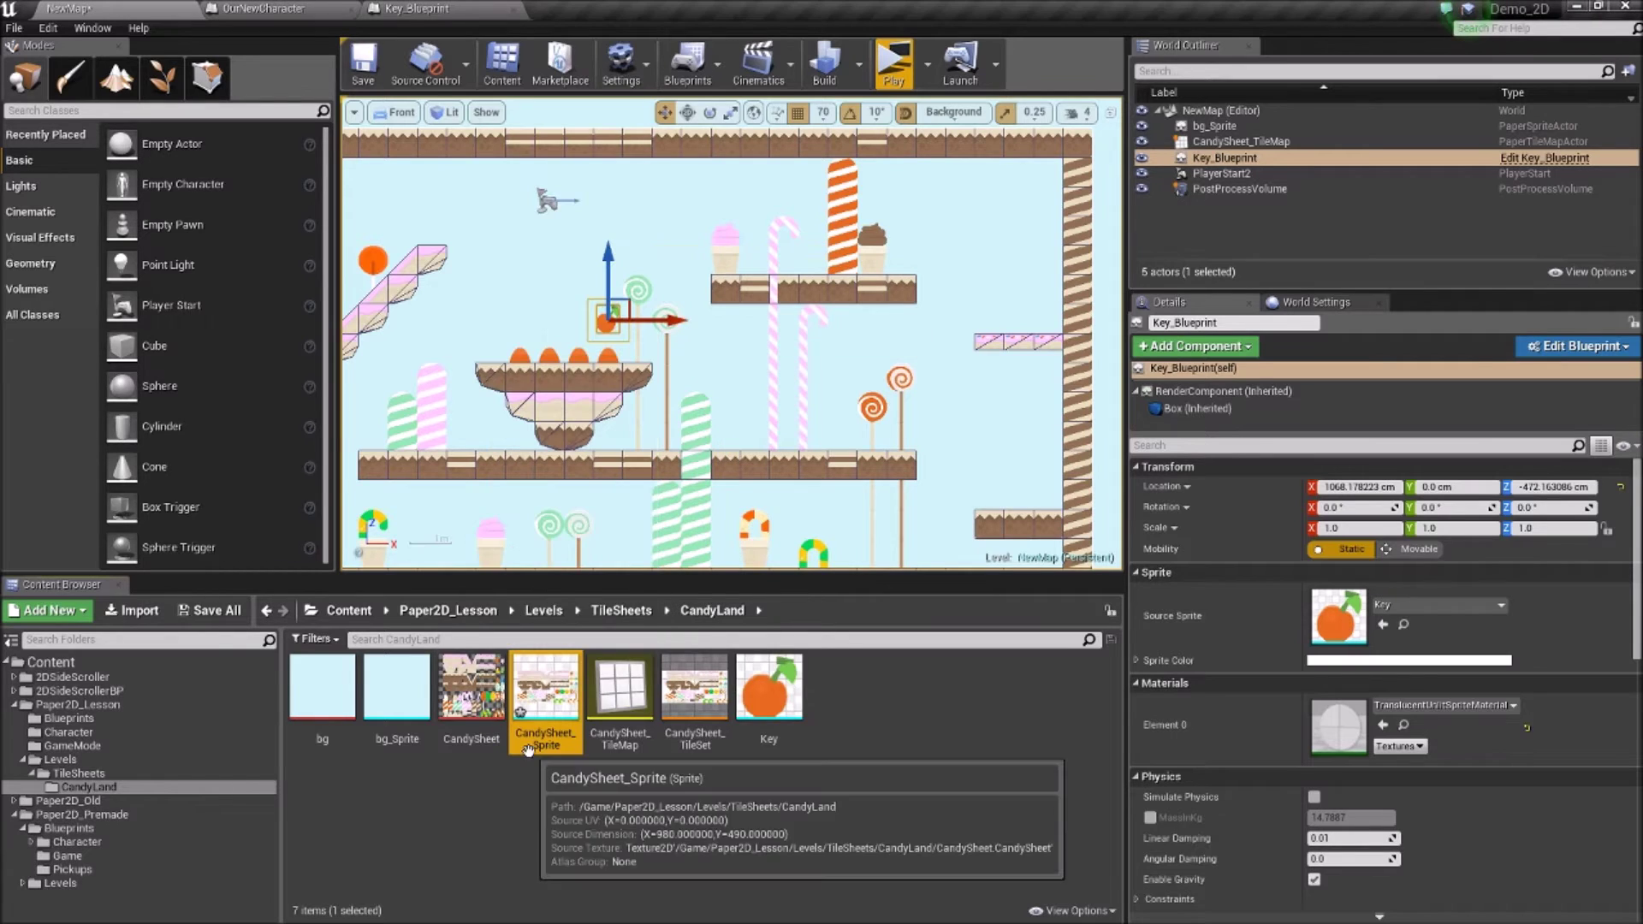
pyautogui.write('D')
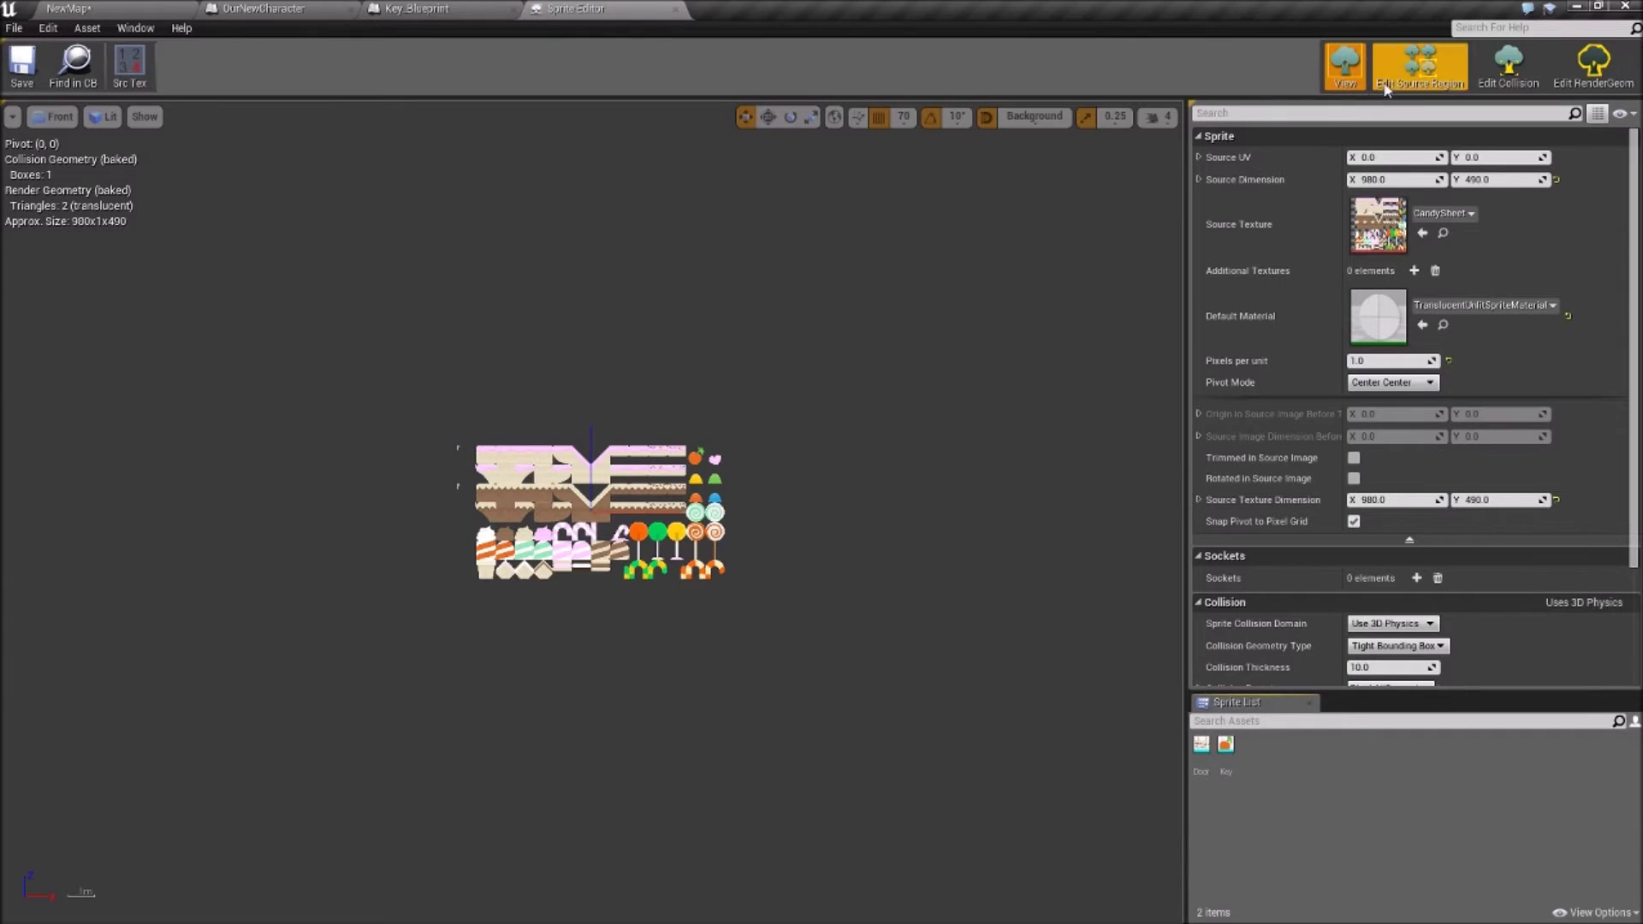
# Step: Crop the Door sprite's source region to the 70 × 70 orange-striped square tile at X 70, Y 350, save it and close its editor
pyautogui.click(1404, 79)
pyautogui.scroll(8, 470, 541)
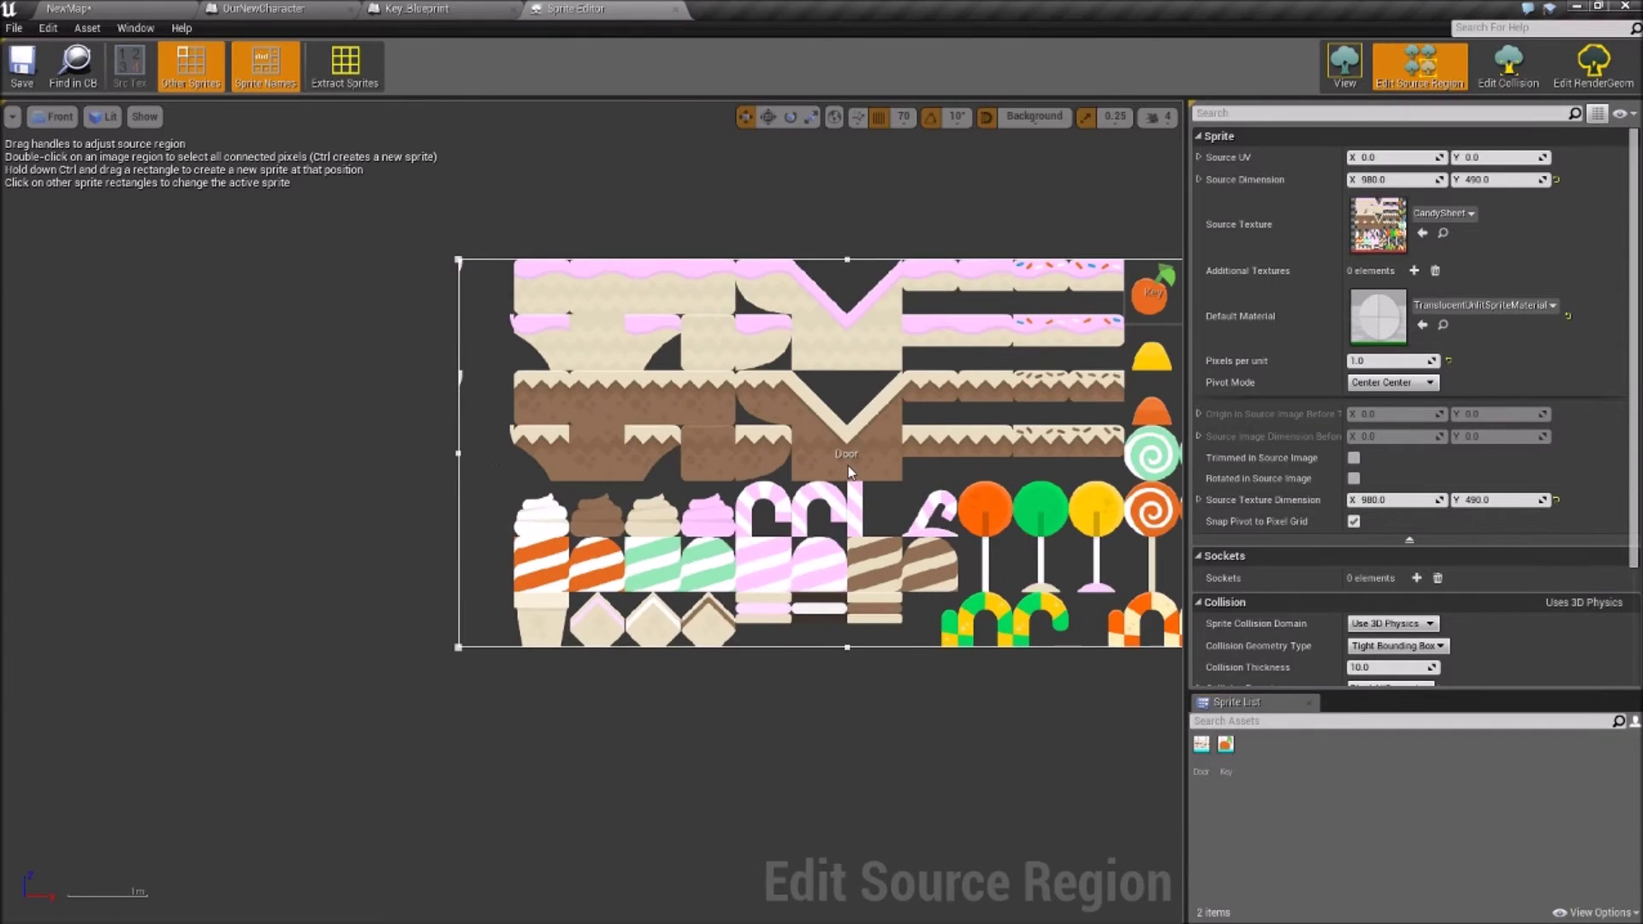
pyautogui.scroll(2, 849, 467)
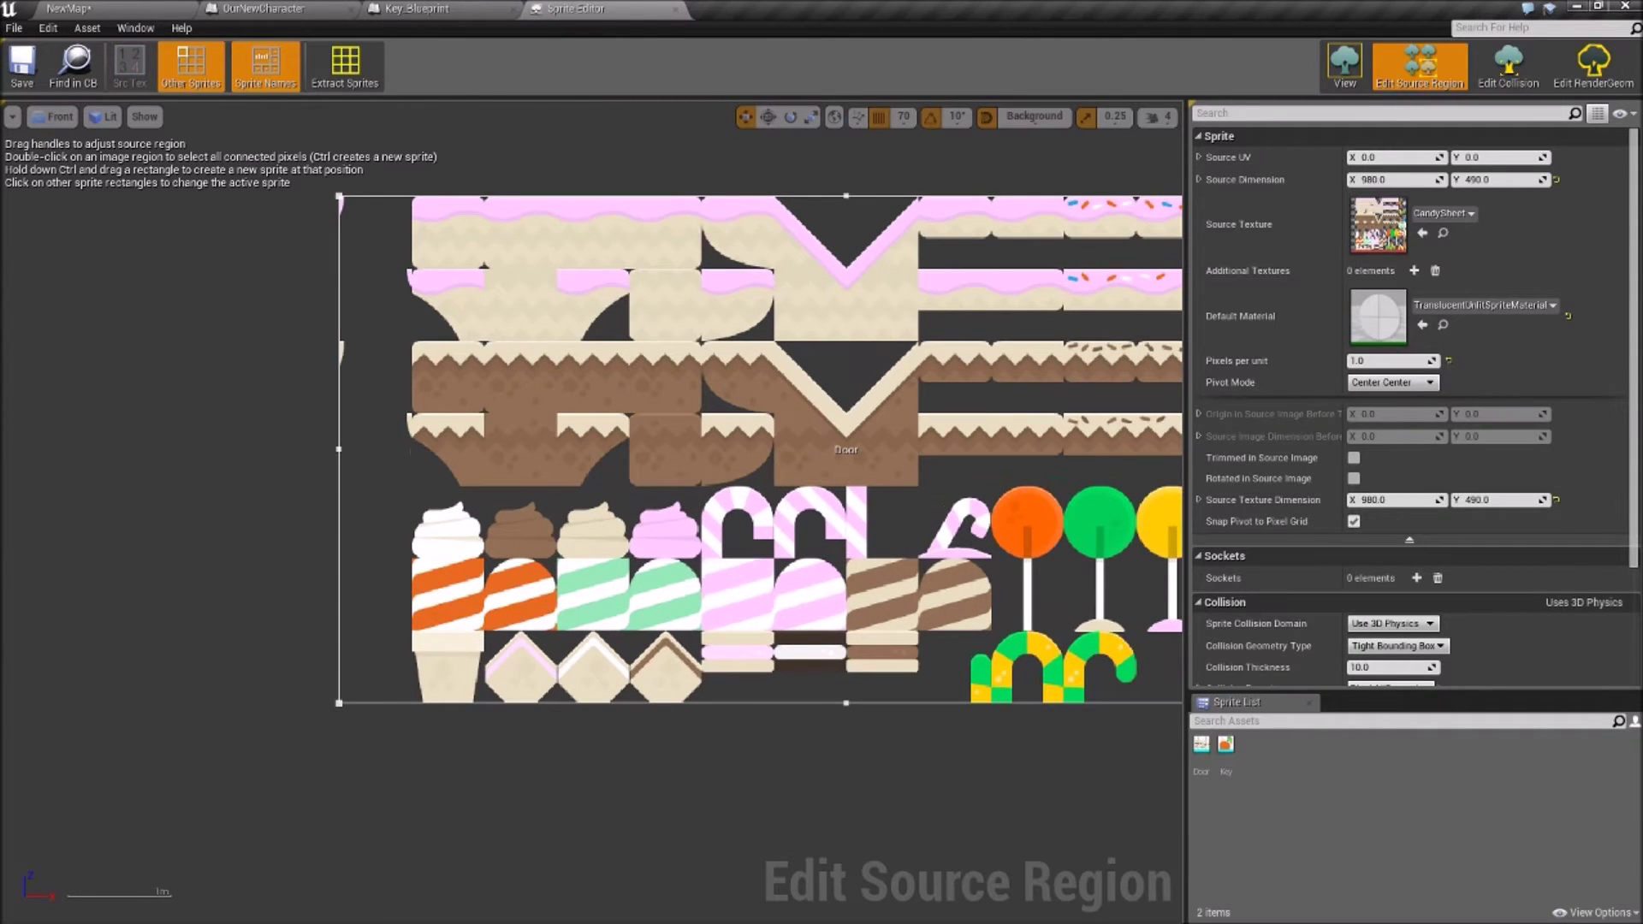
pyautogui.moveTo(852, 163); pyautogui.dragTo(847, 454)
pyautogui.moveTo(847, 454); pyautogui.dragTo(847, 524)
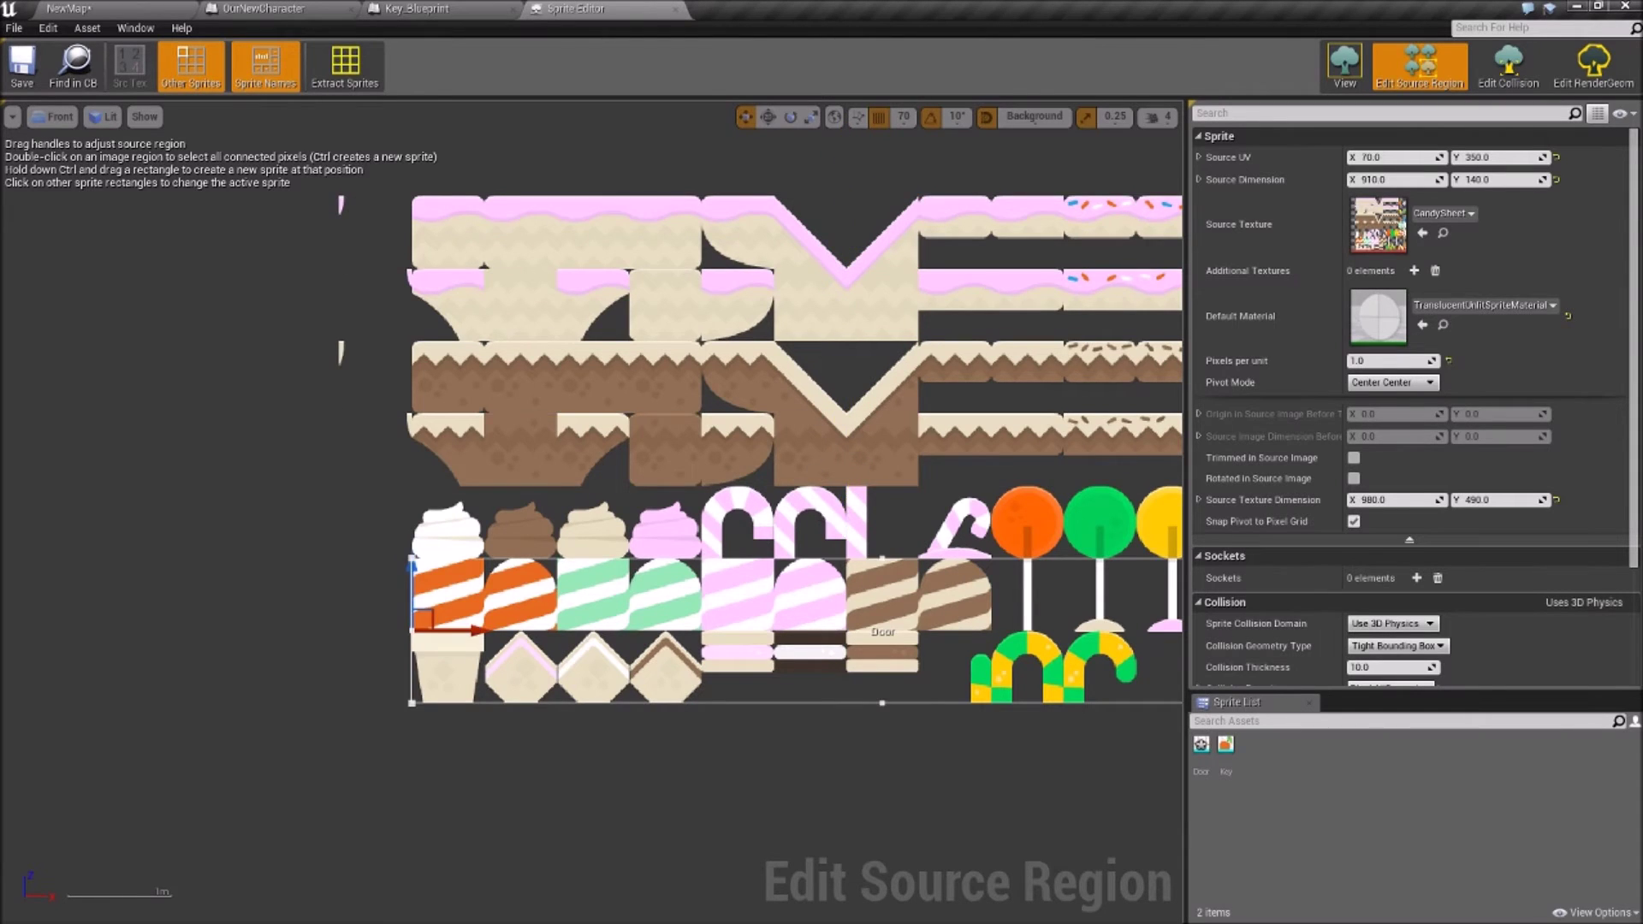
pyautogui.moveTo(820, 530); pyautogui.dragTo(618, 451, button='right')
pyautogui.scroll(-1, 618, 451)
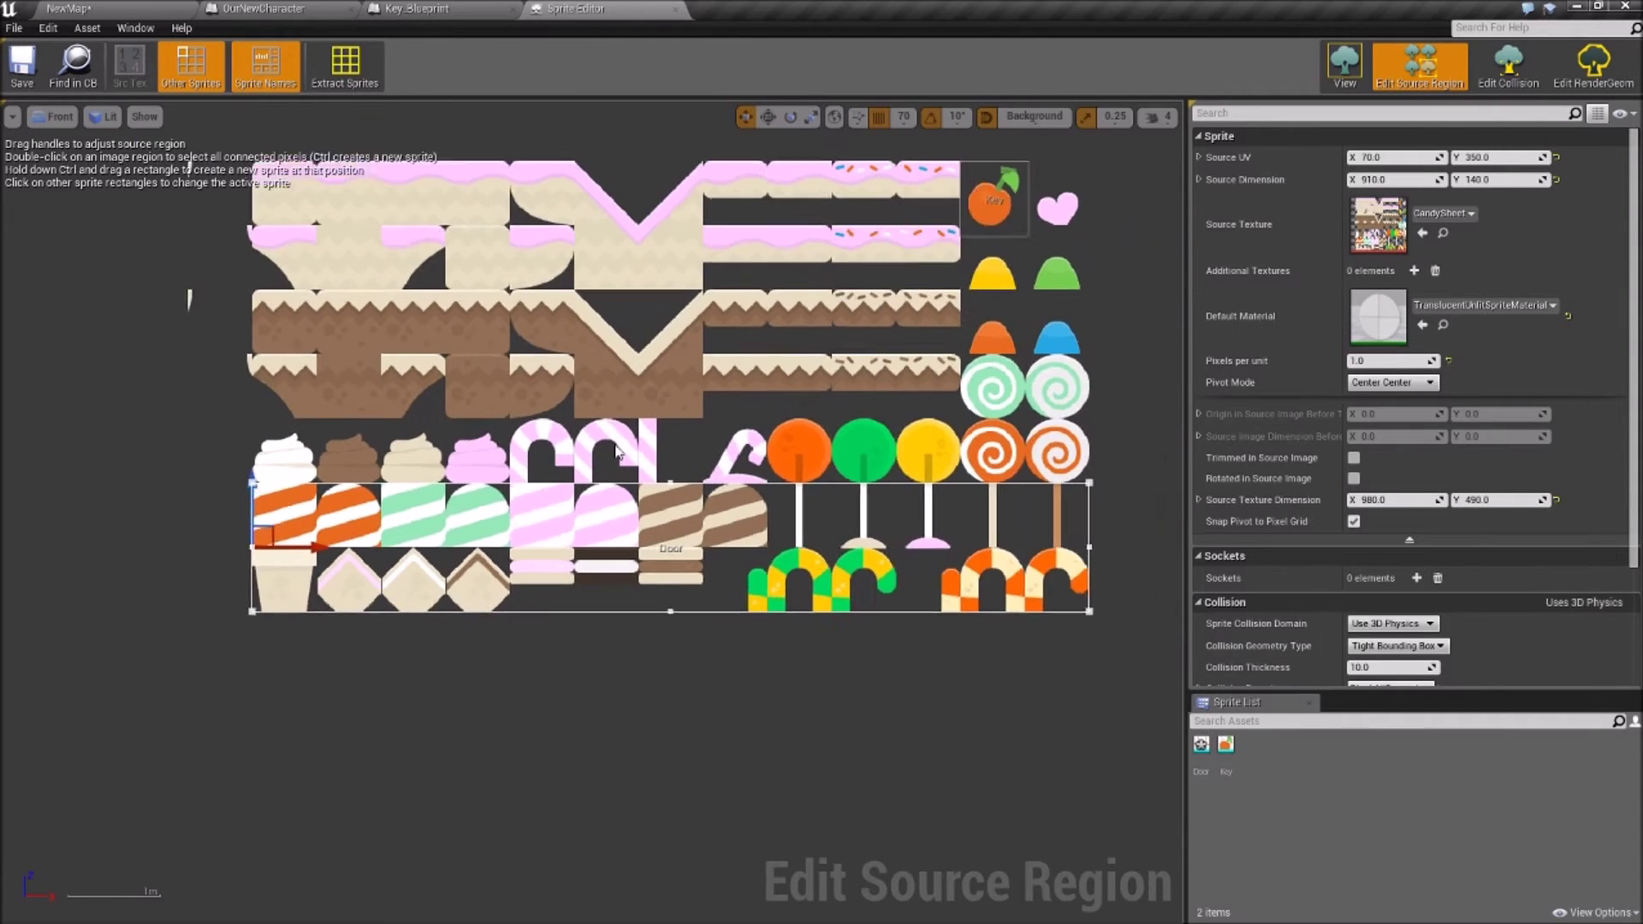
pyautogui.scroll(-1, 616, 451)
pyautogui.moveTo(1061, 537); pyautogui.dragTo(848, 537)
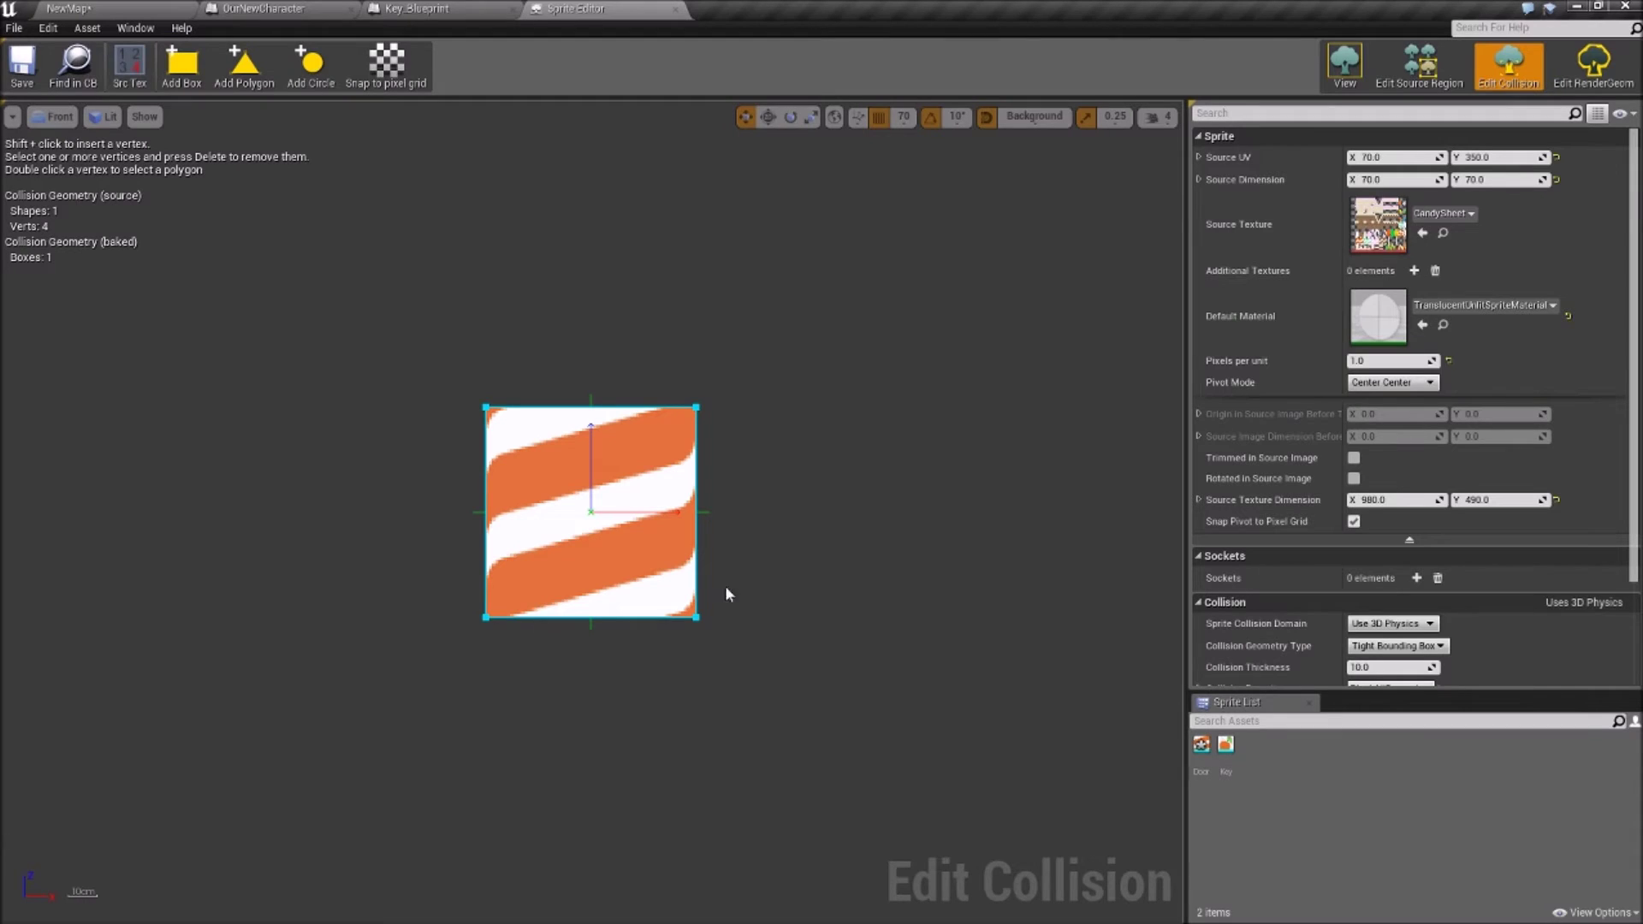
pyautogui.click(1594, 67)
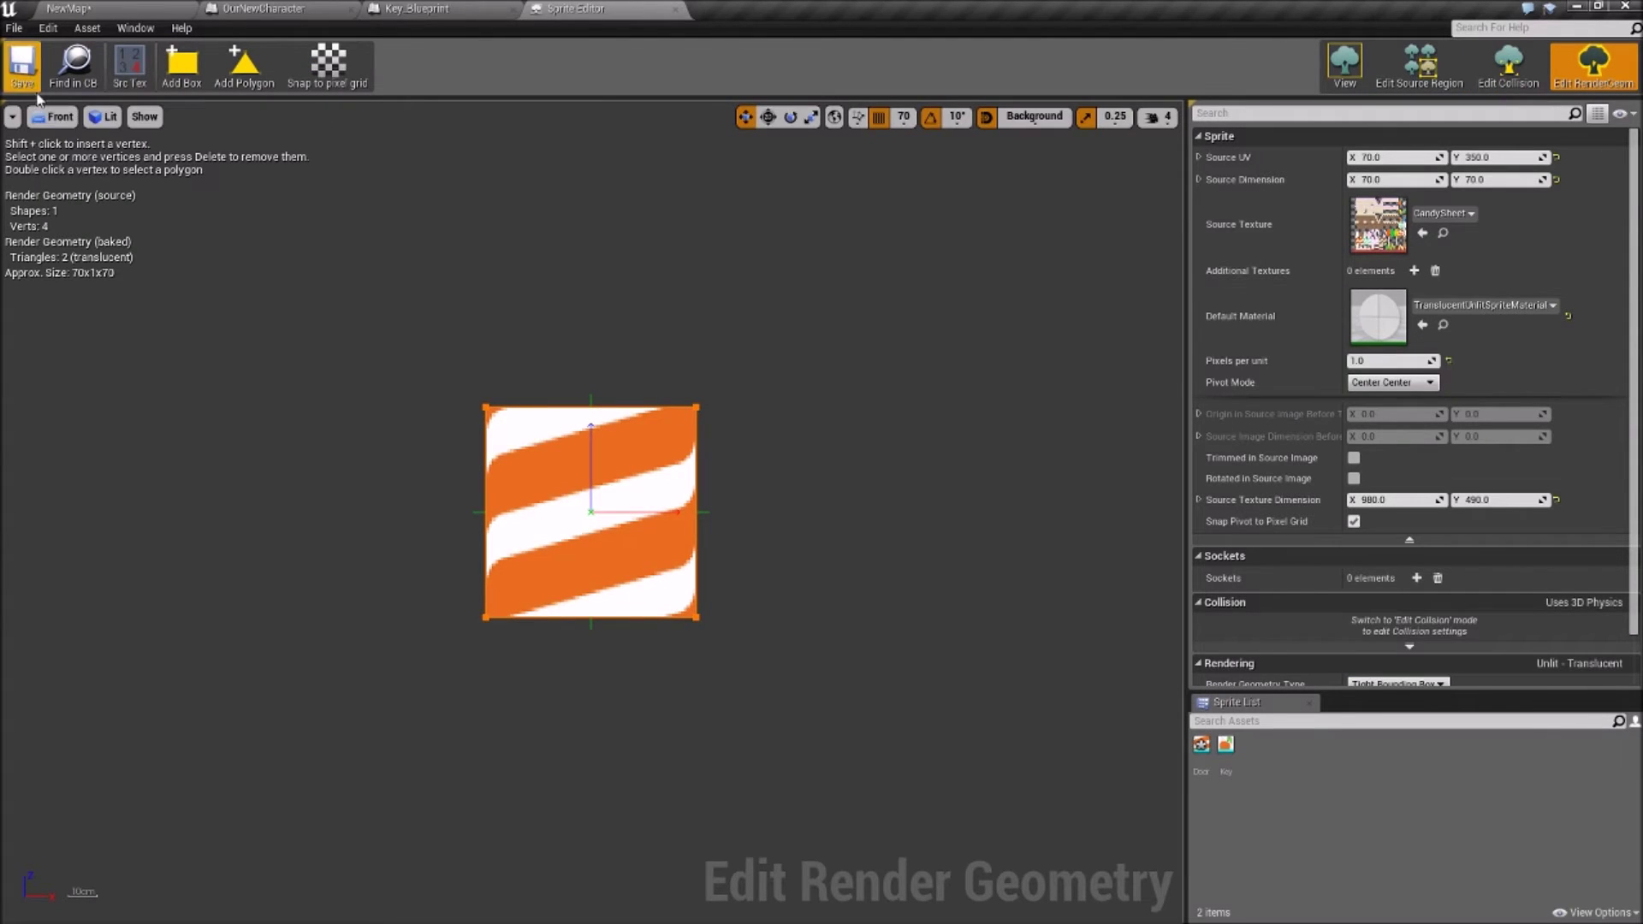
pyautogui.click(677, 8)
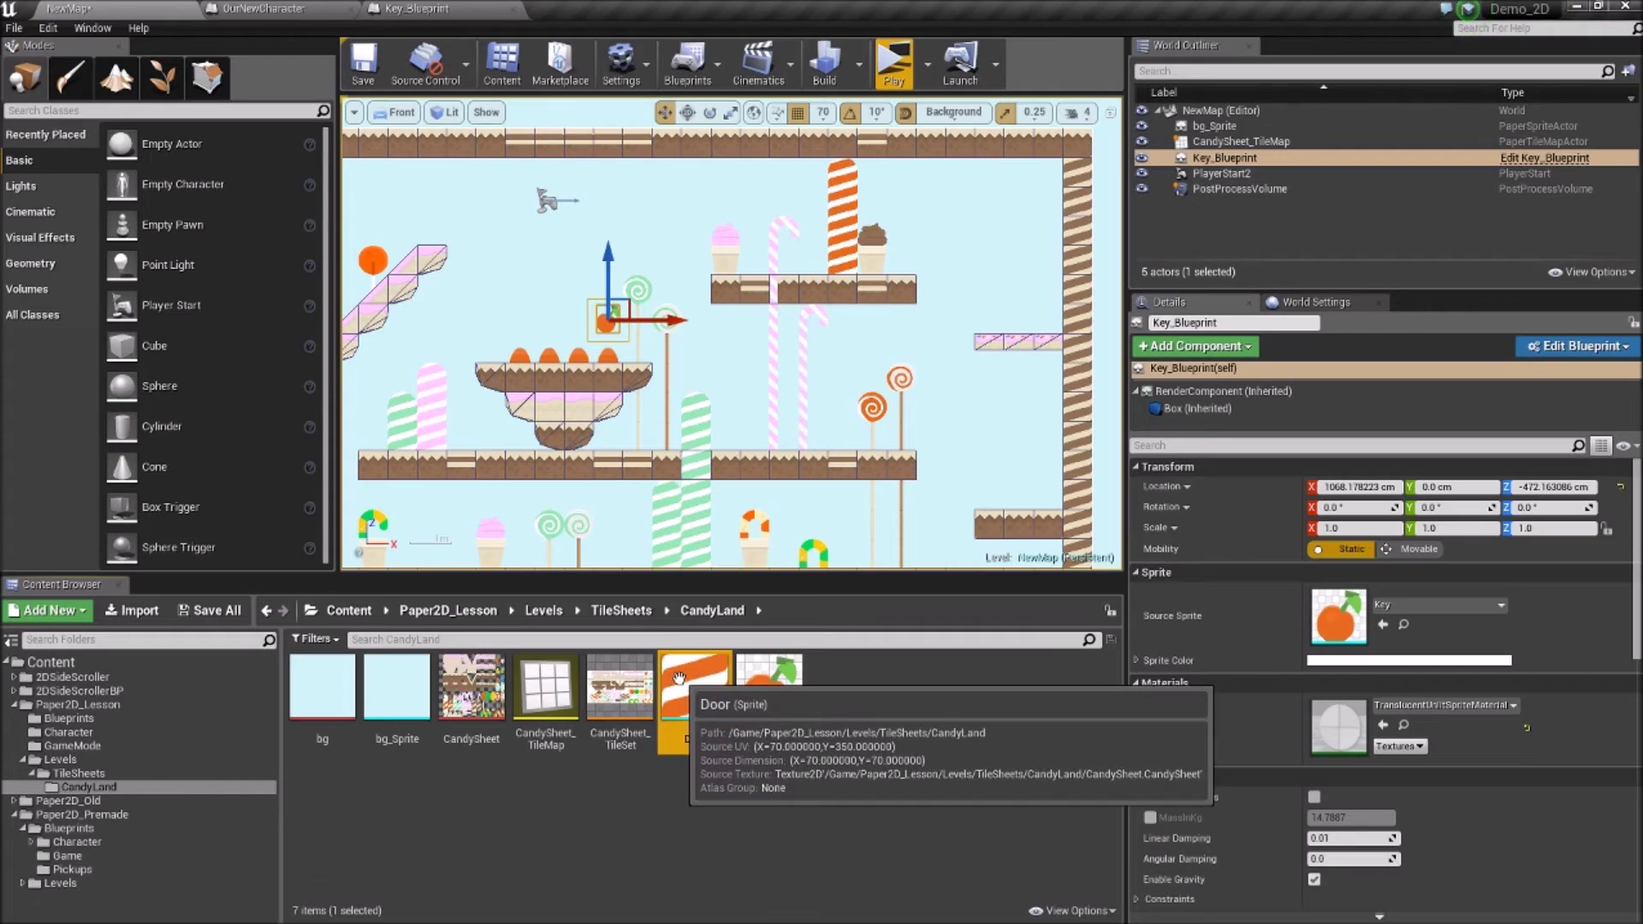
# Step: Bring the level's wall opening into view and open the Blueprints folder of Paper2D_Lesson
pyautogui.moveTo(614, 486); pyautogui.dragTo(887, 450, button='right')
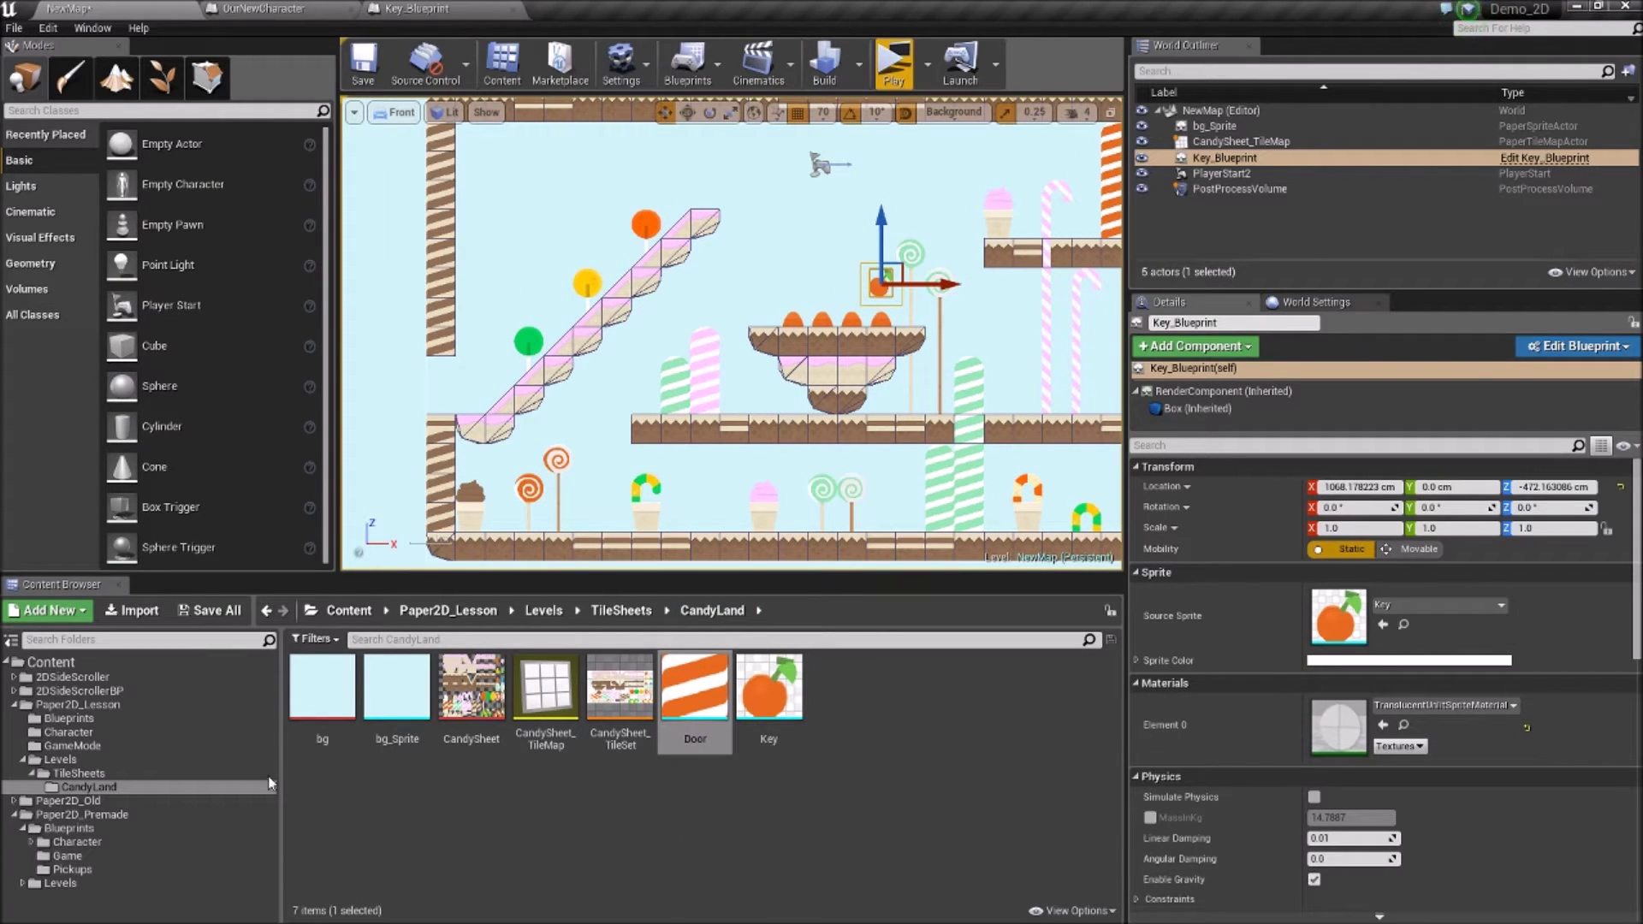
pyautogui.click(94, 719)
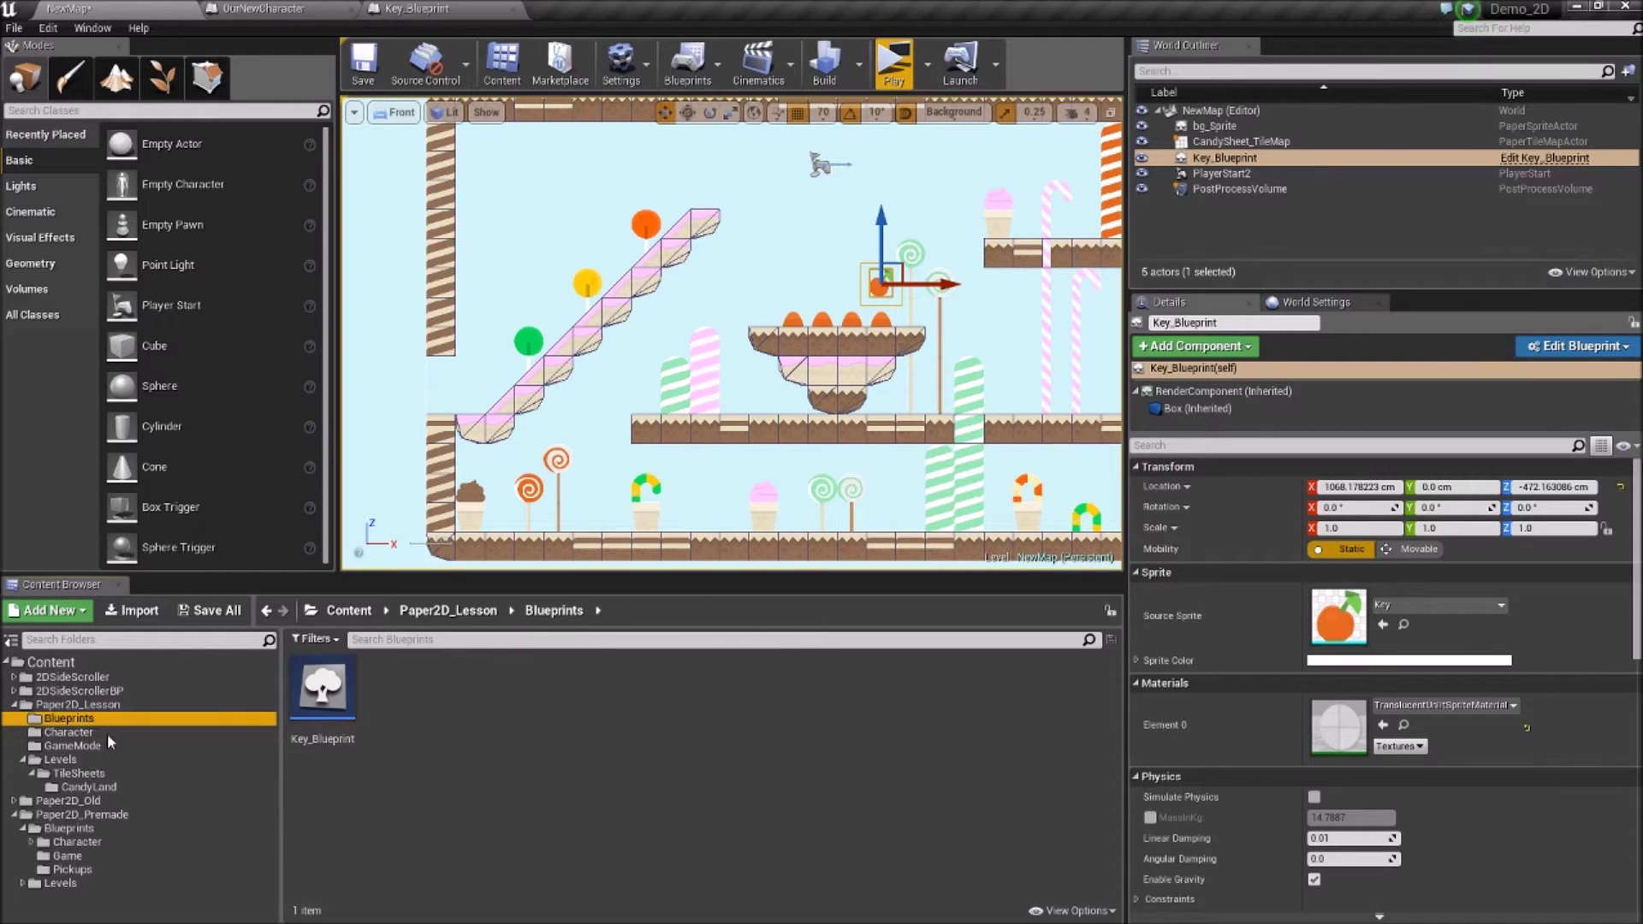
pyautogui.rightClick(417, 701)
# Step: Open Key_Blueprint to examine its inherited RenderComponent in the viewport, and return to the NewMap level
pyautogui.click(325, 692)
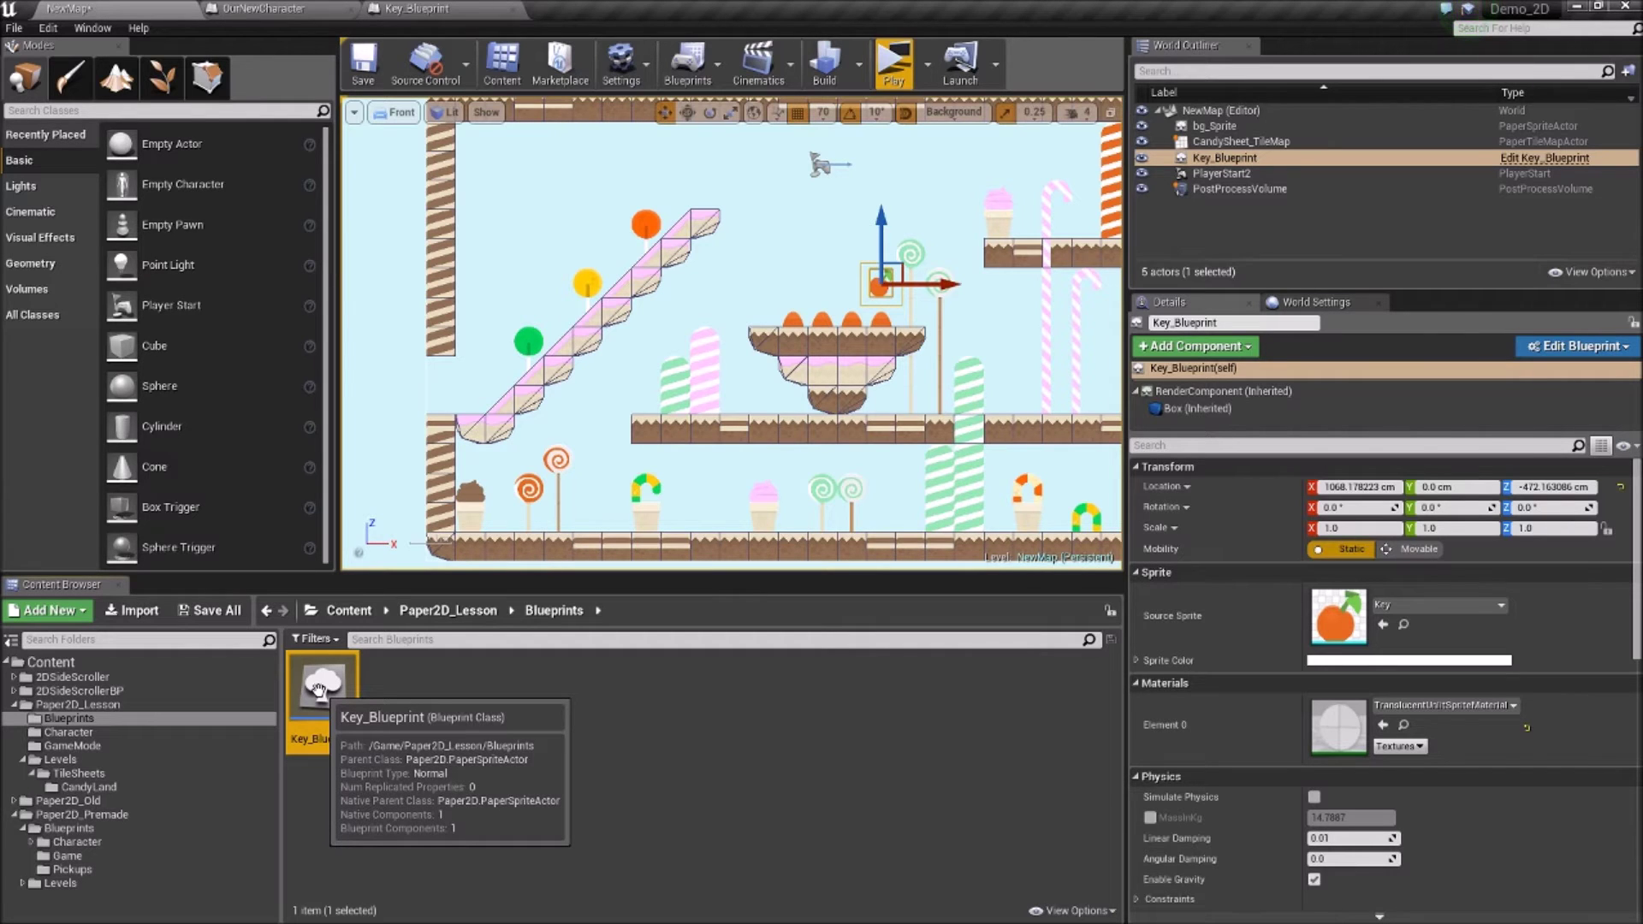
pyautogui.doubleClick(318, 690)
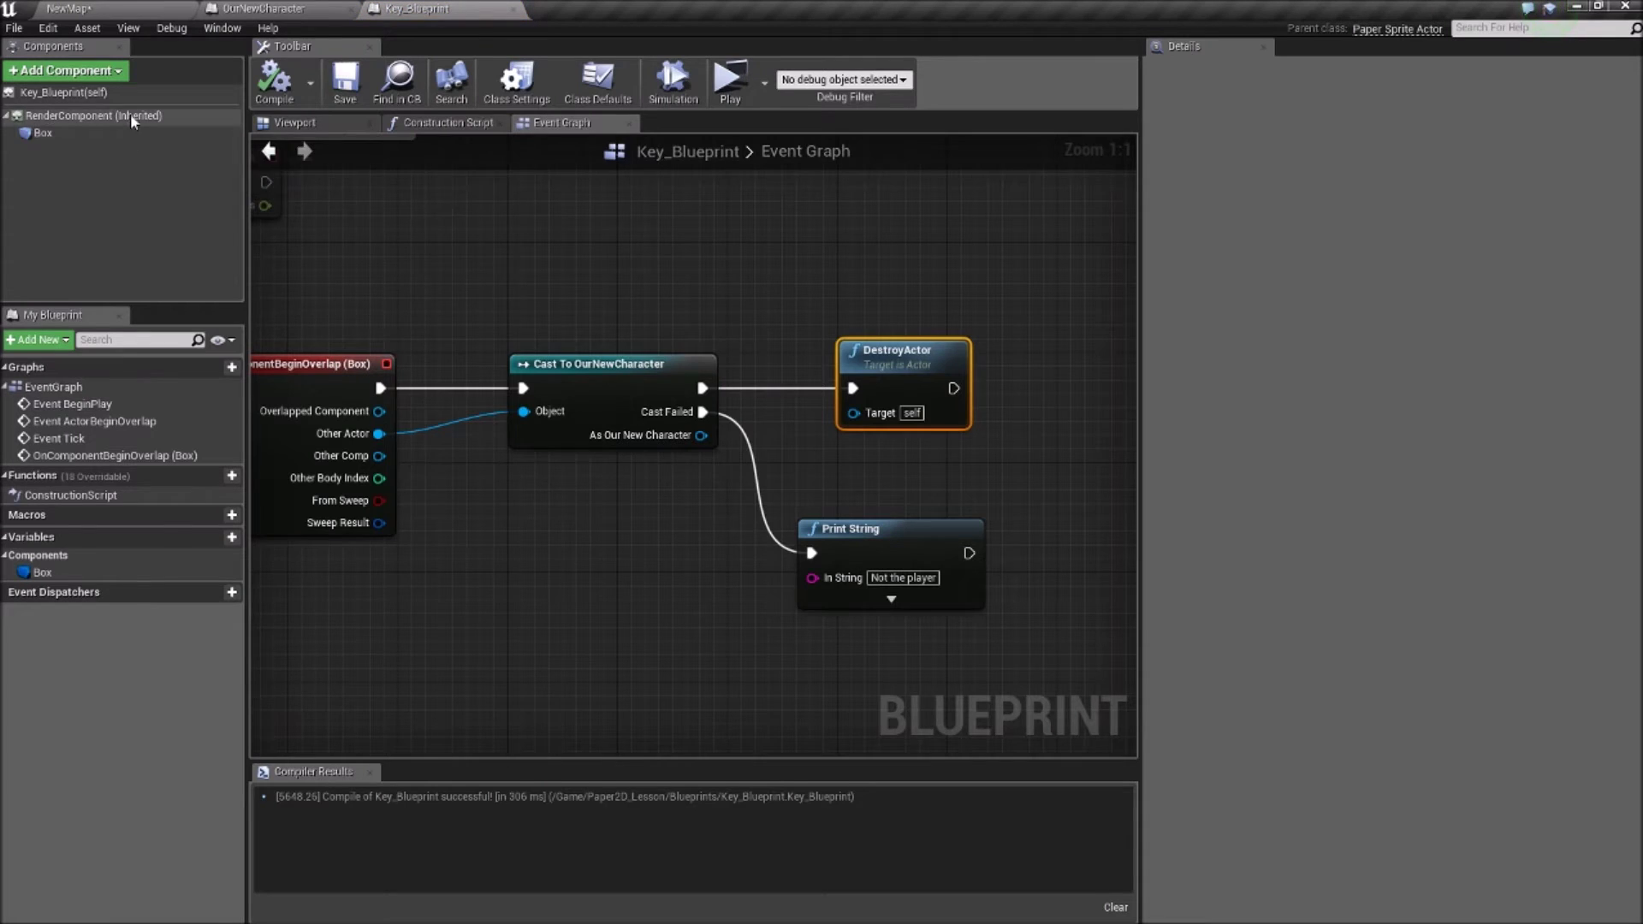
pyautogui.click(130, 115)
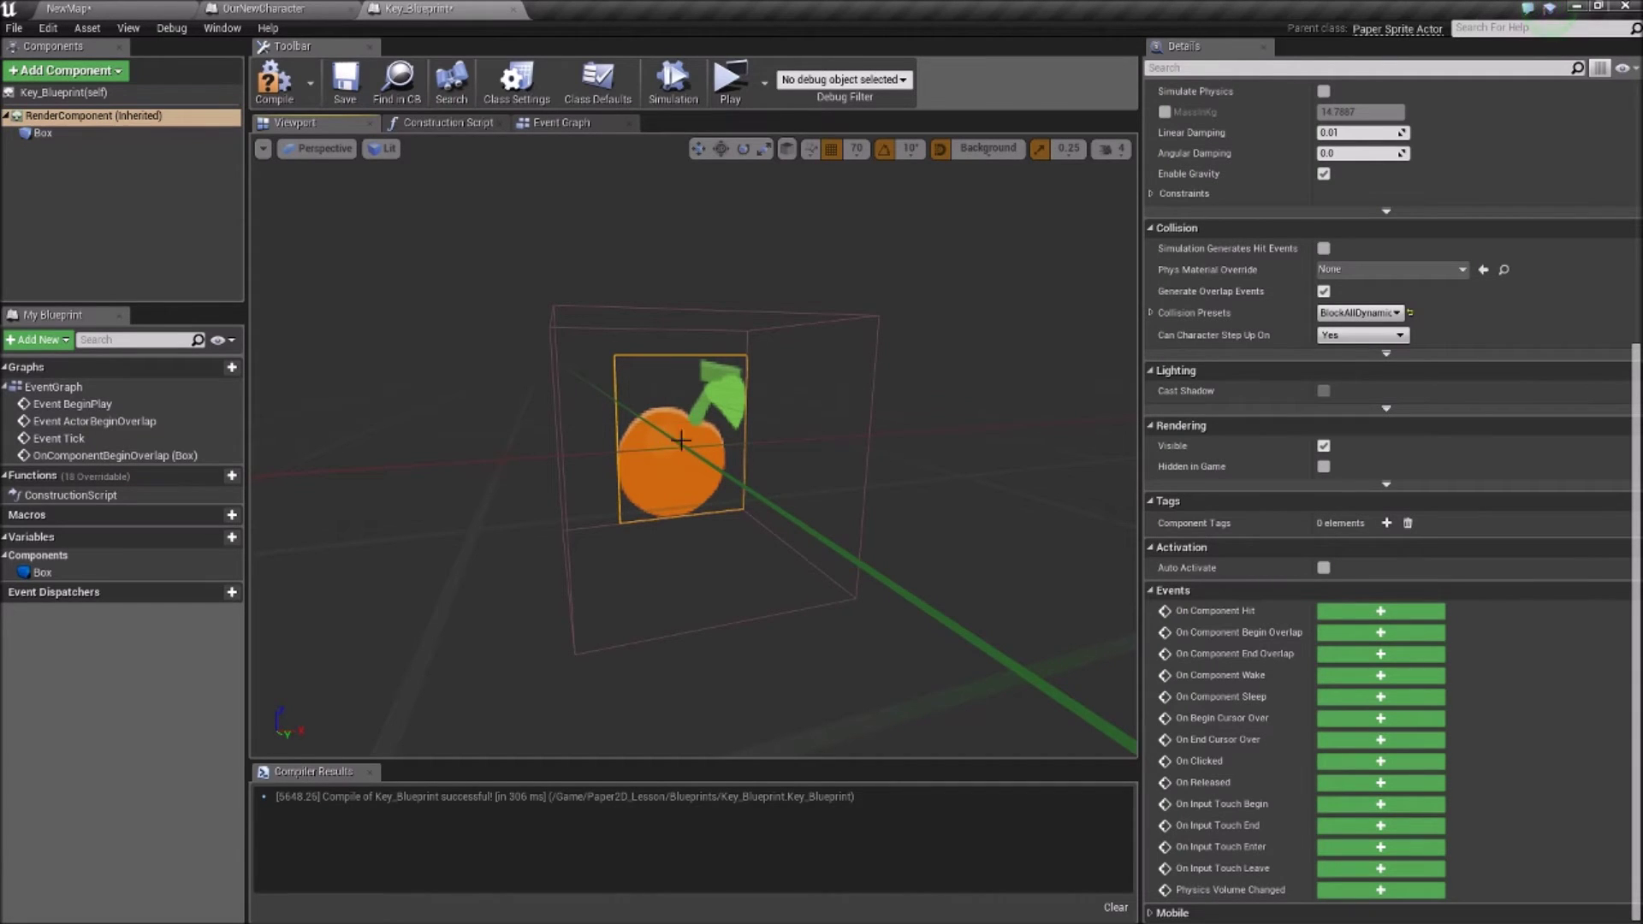
pyautogui.click(77, 9)
# Step: Create an Actor-based Blueprint Class named Door in the Blueprints folder
pyautogui.rightClick(423, 696)
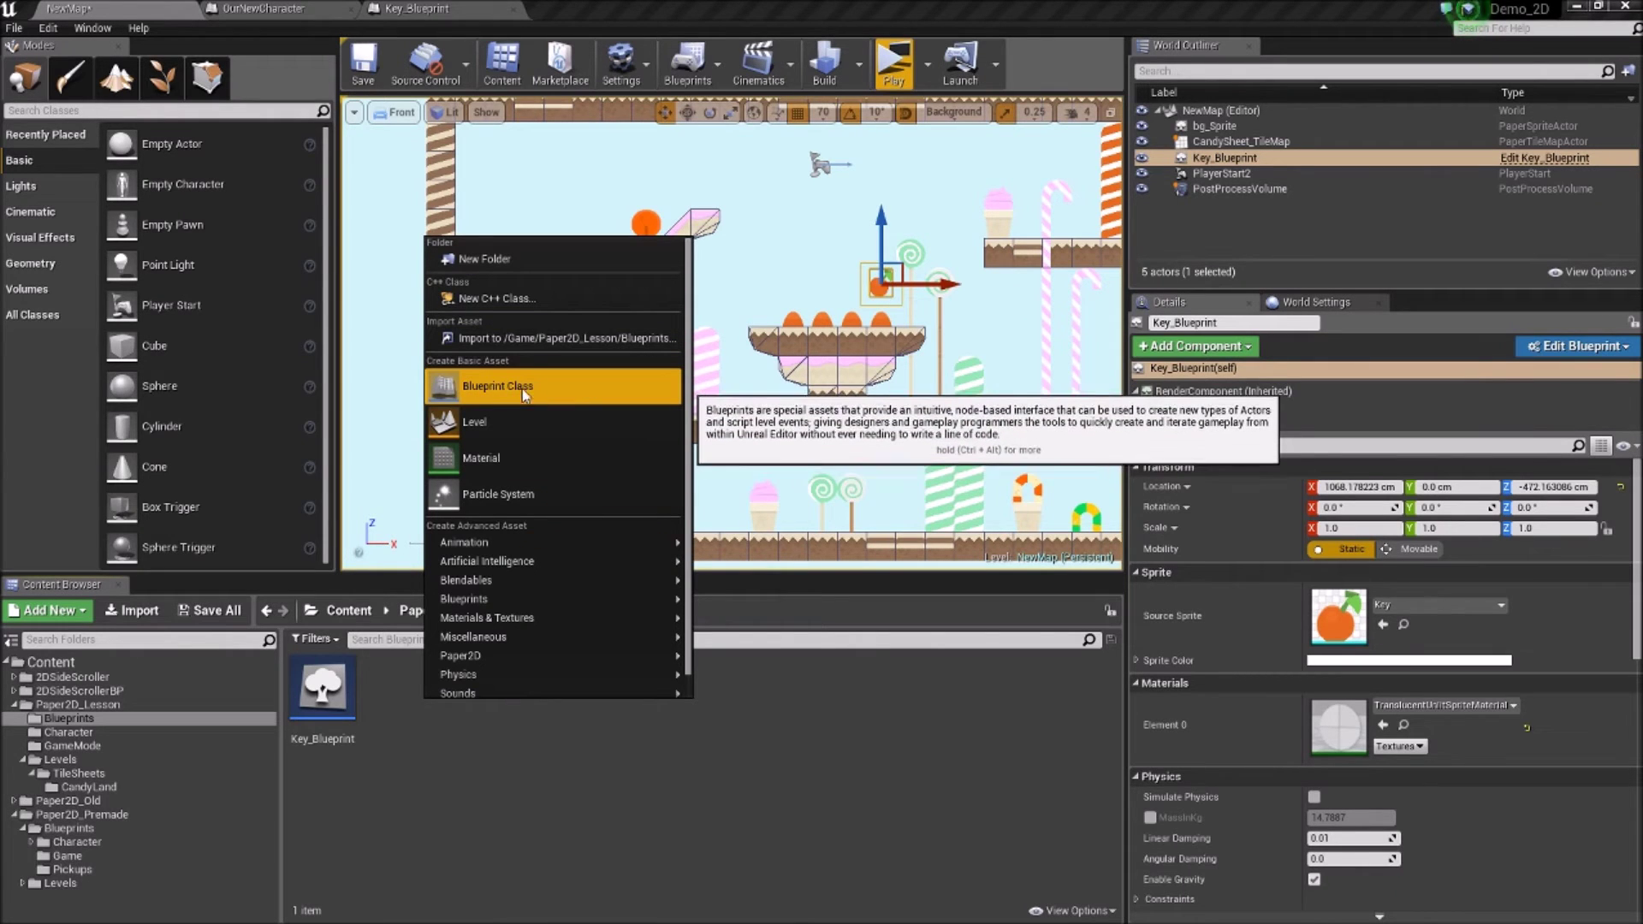
pyautogui.click(495, 385)
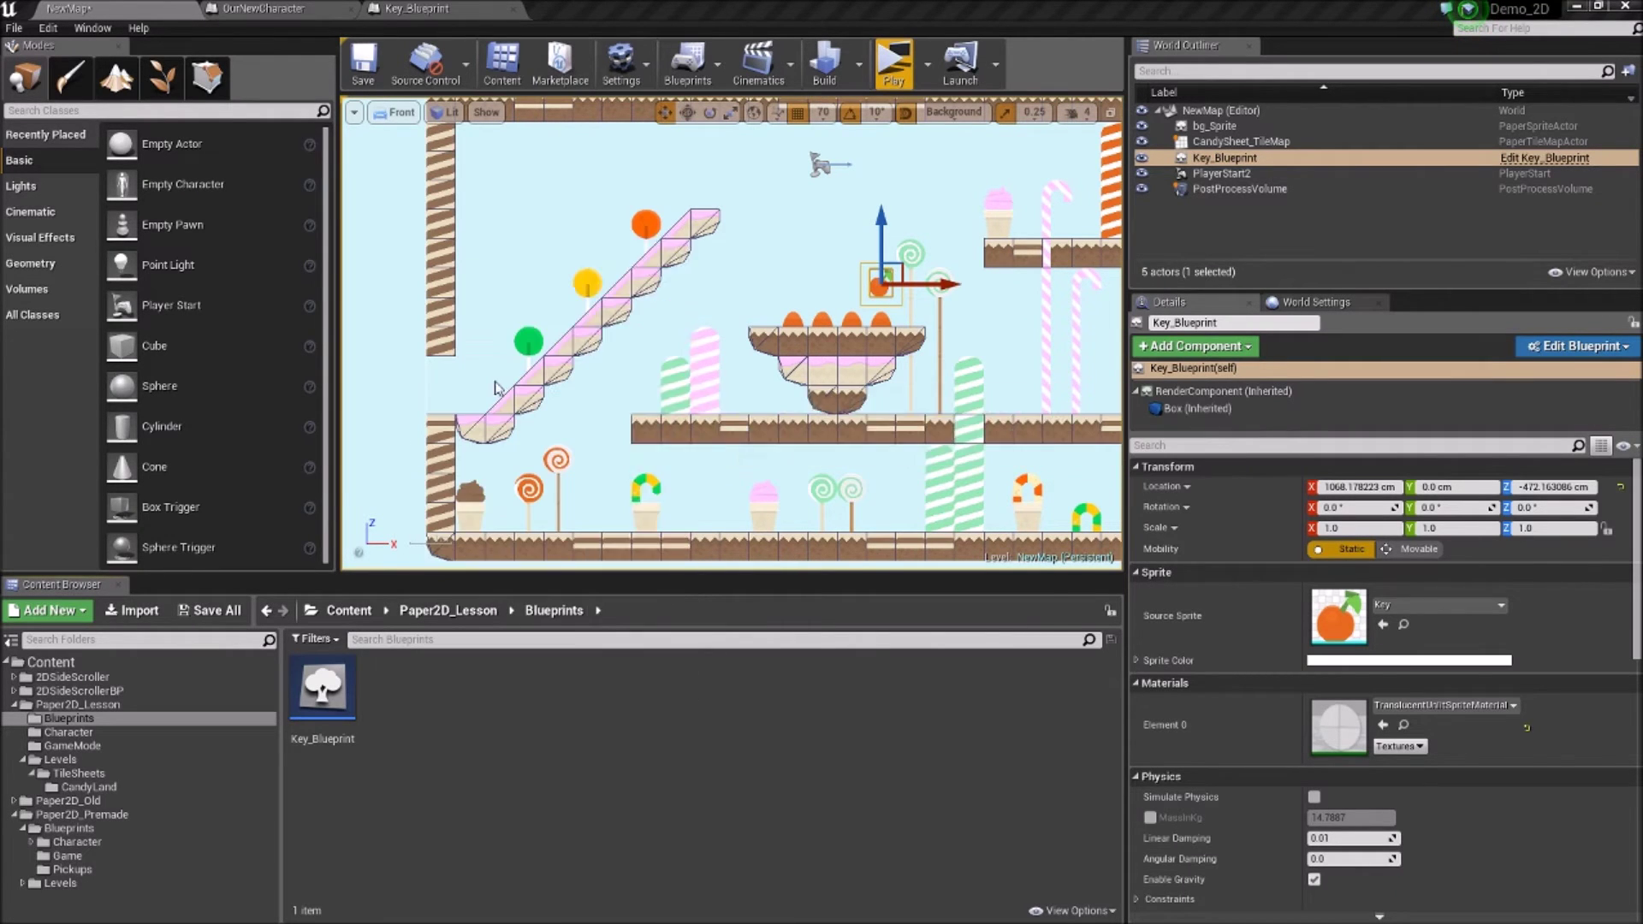
pyautogui.click(659, 283)
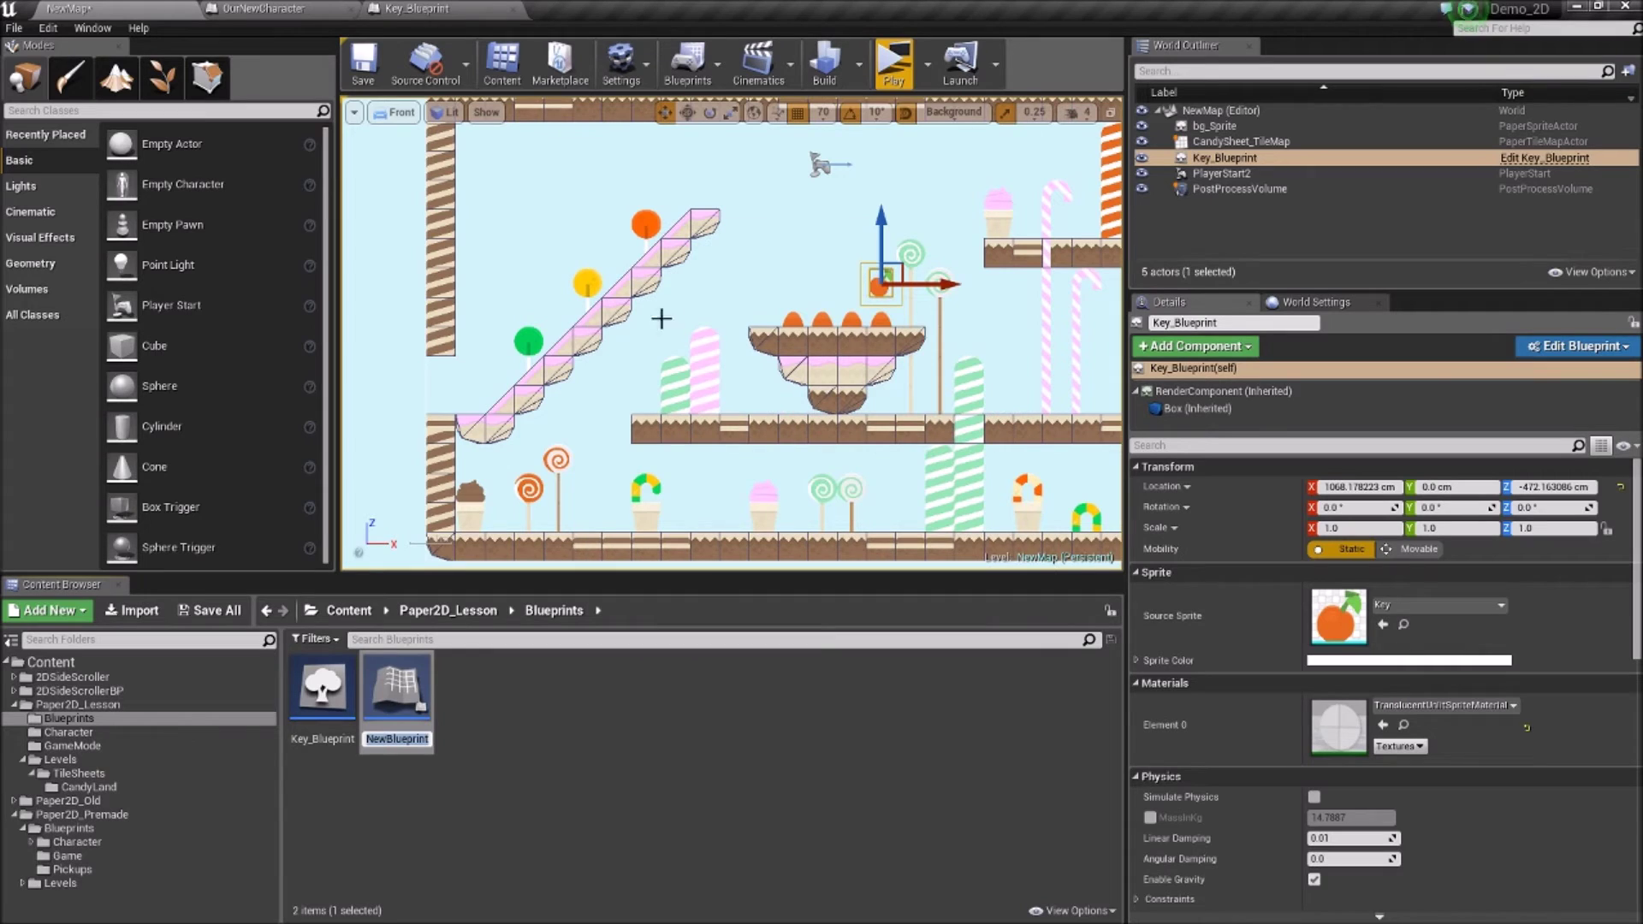
pyautogui.write('Door')
pyautogui.press('Return')
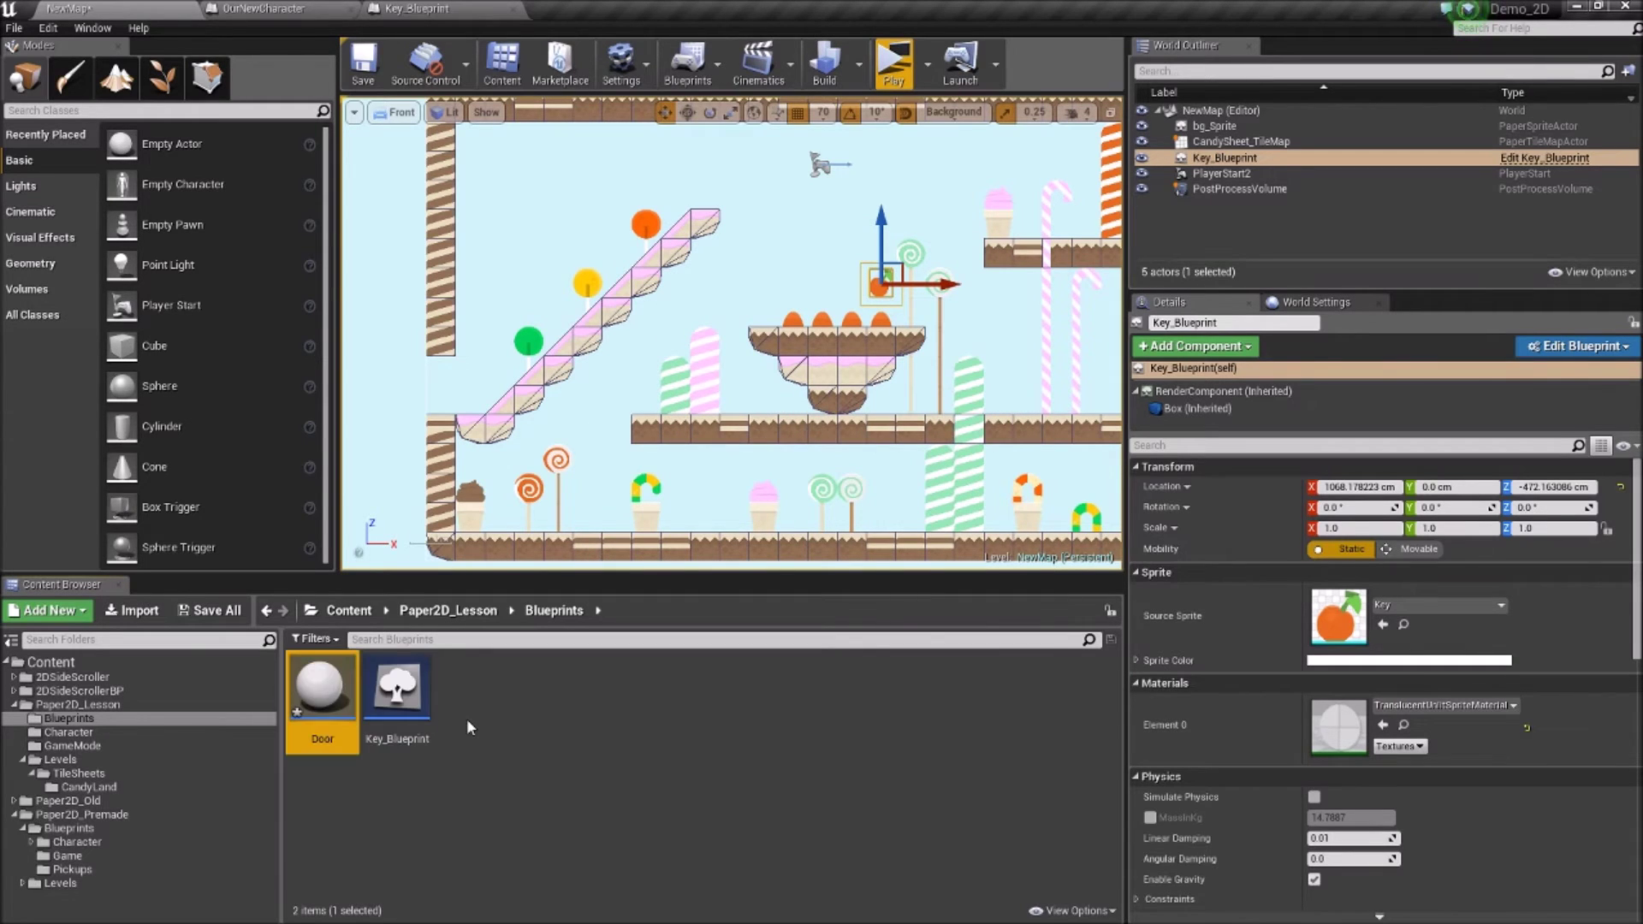
# Step: Add a Scene component named Root to the Door blueprint and make it replace DefaultSceneRoot
pyautogui.doubleClick(342, 695)
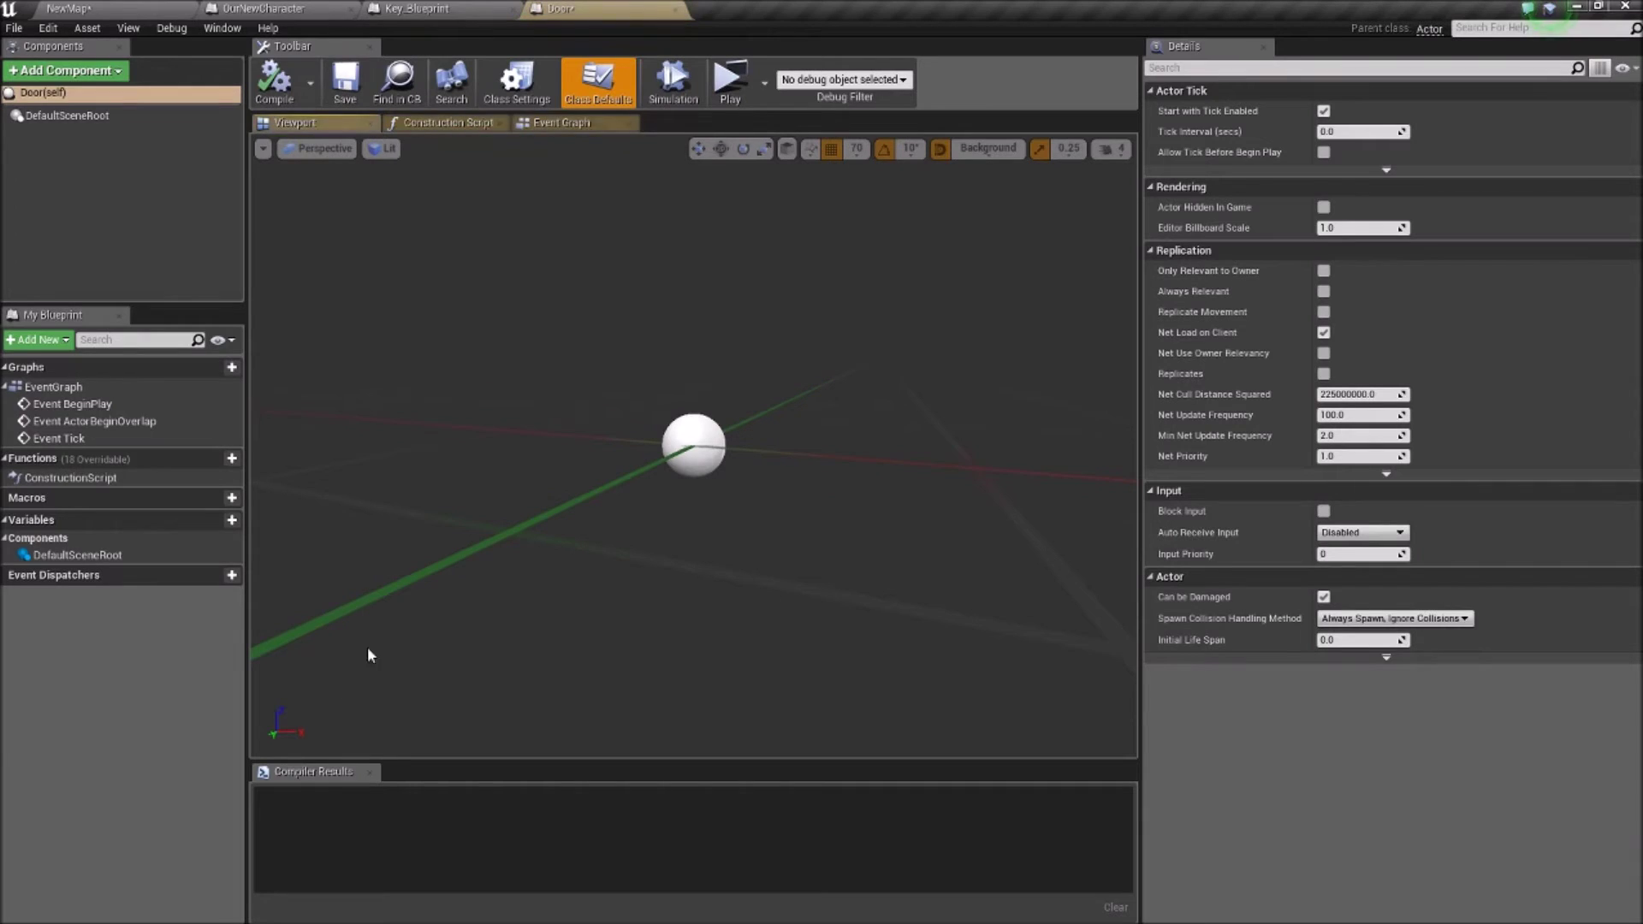
pyautogui.click(53, 116)
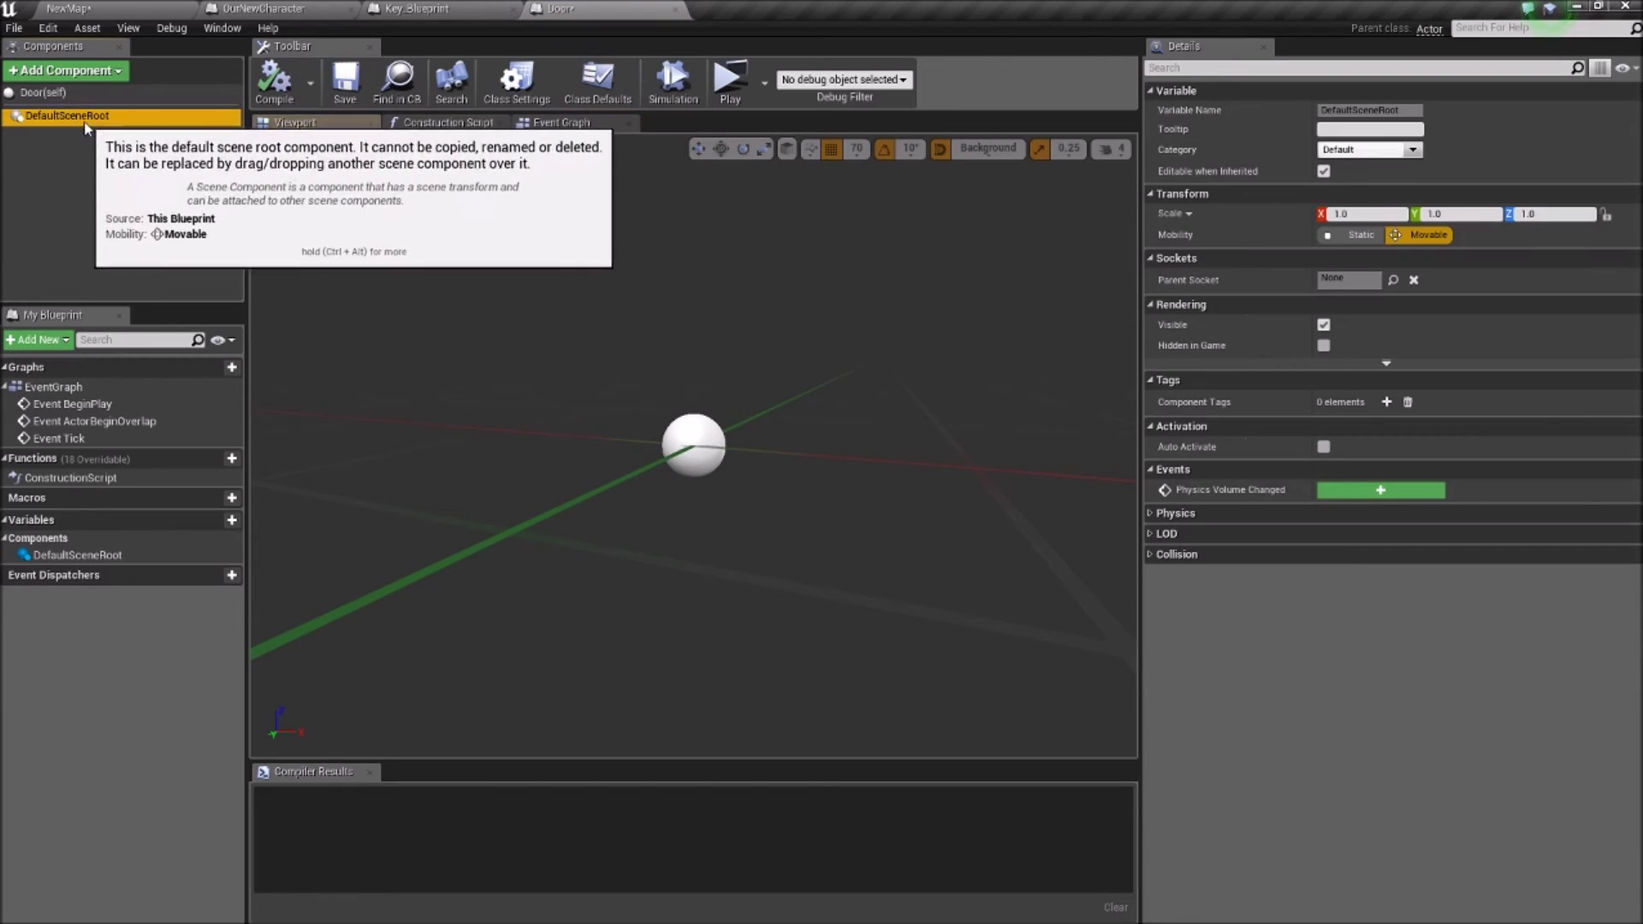
pyautogui.click(77, 71)
pyautogui.write('scene')
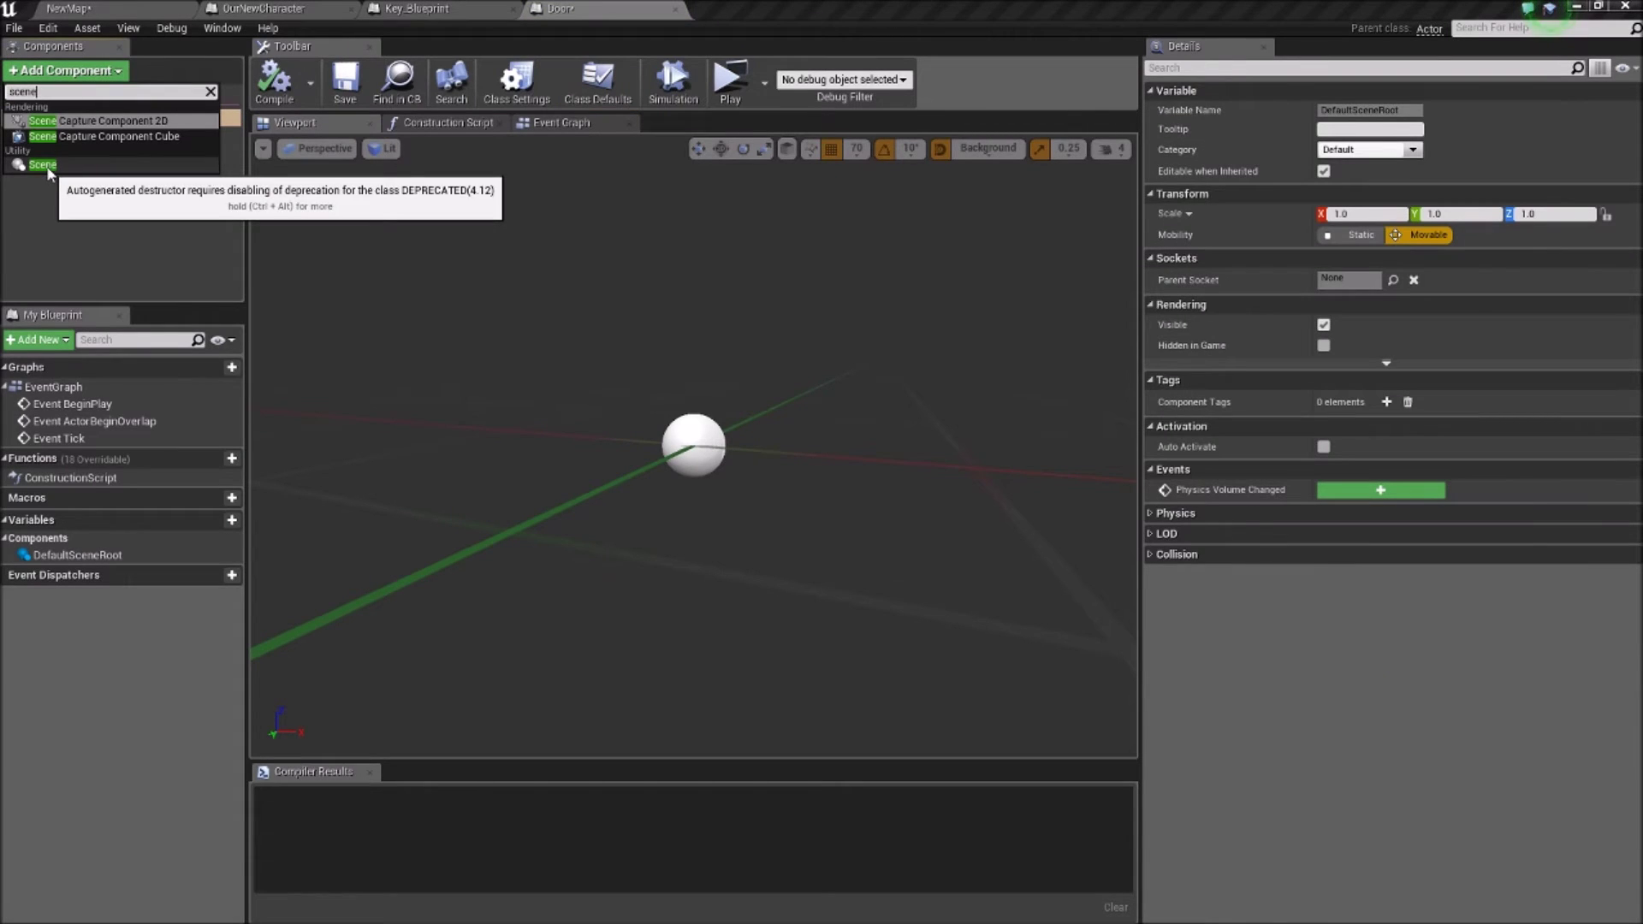
pyautogui.click(41, 164)
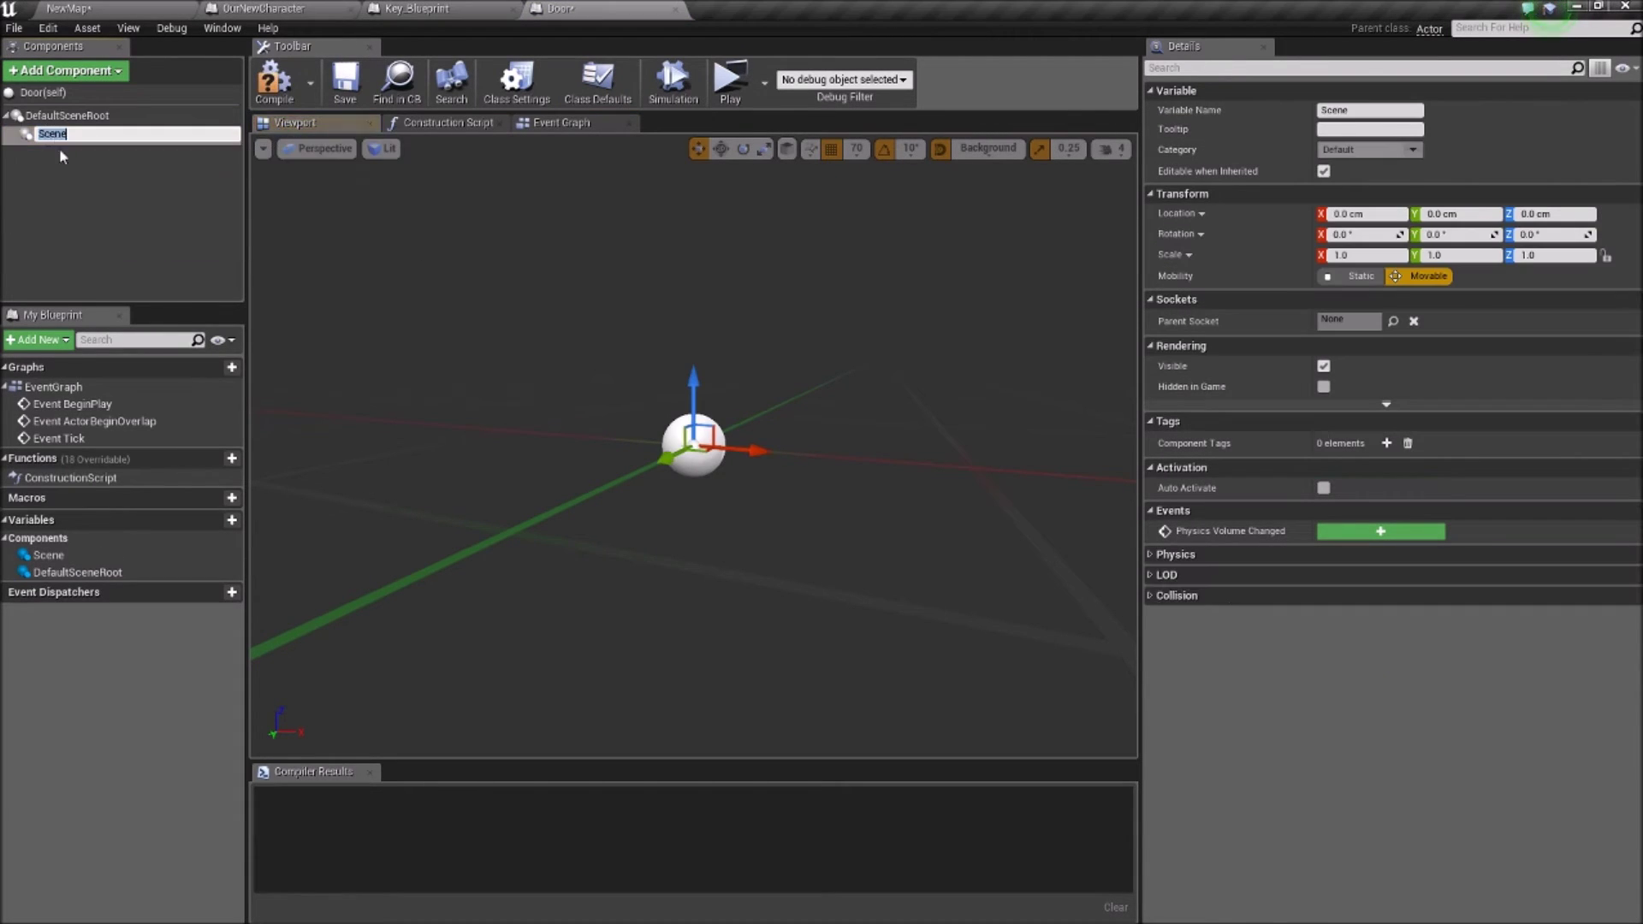
pyautogui.write('Root')
pyautogui.press('Return')
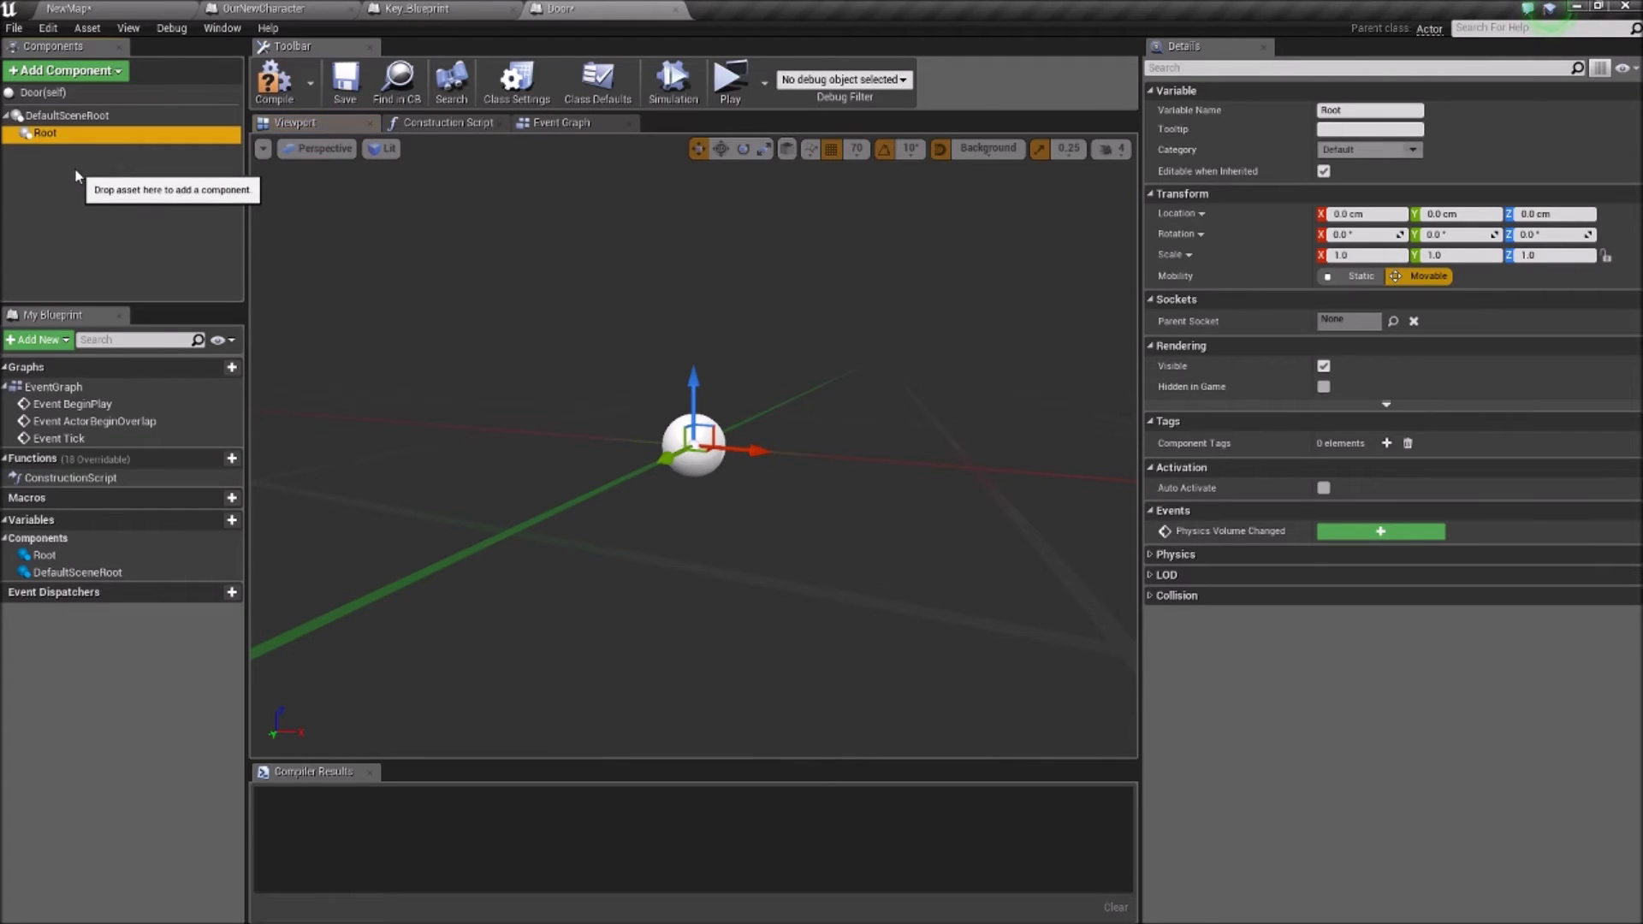
pyautogui.moveTo(48, 133); pyautogui.dragTo(41, 123)
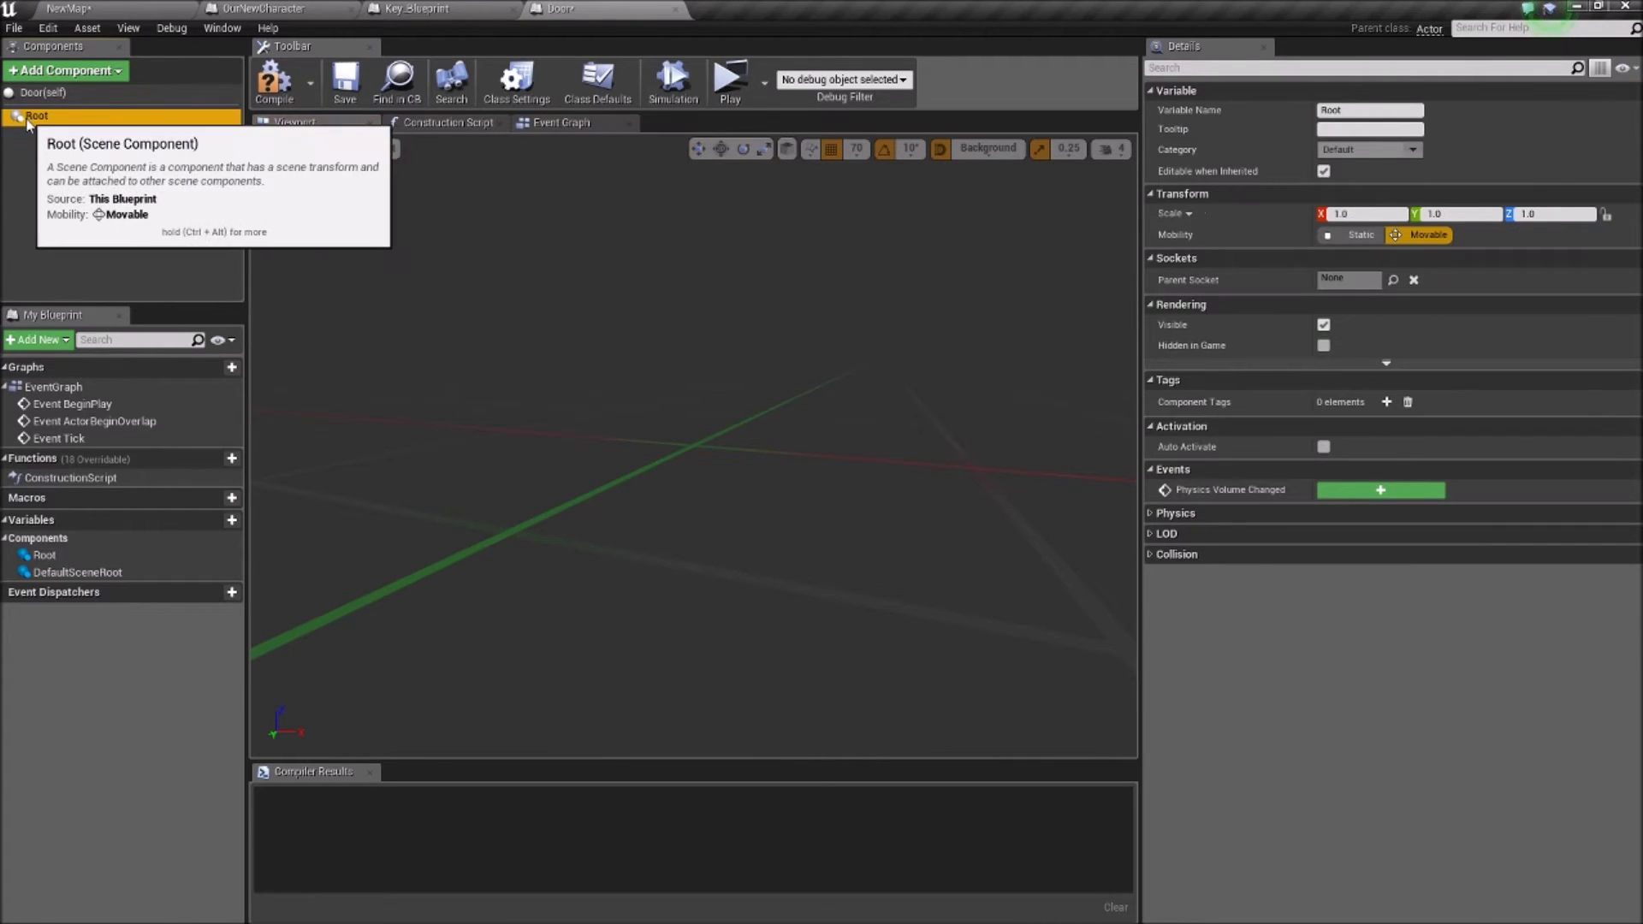
pyautogui.click(31, 130)
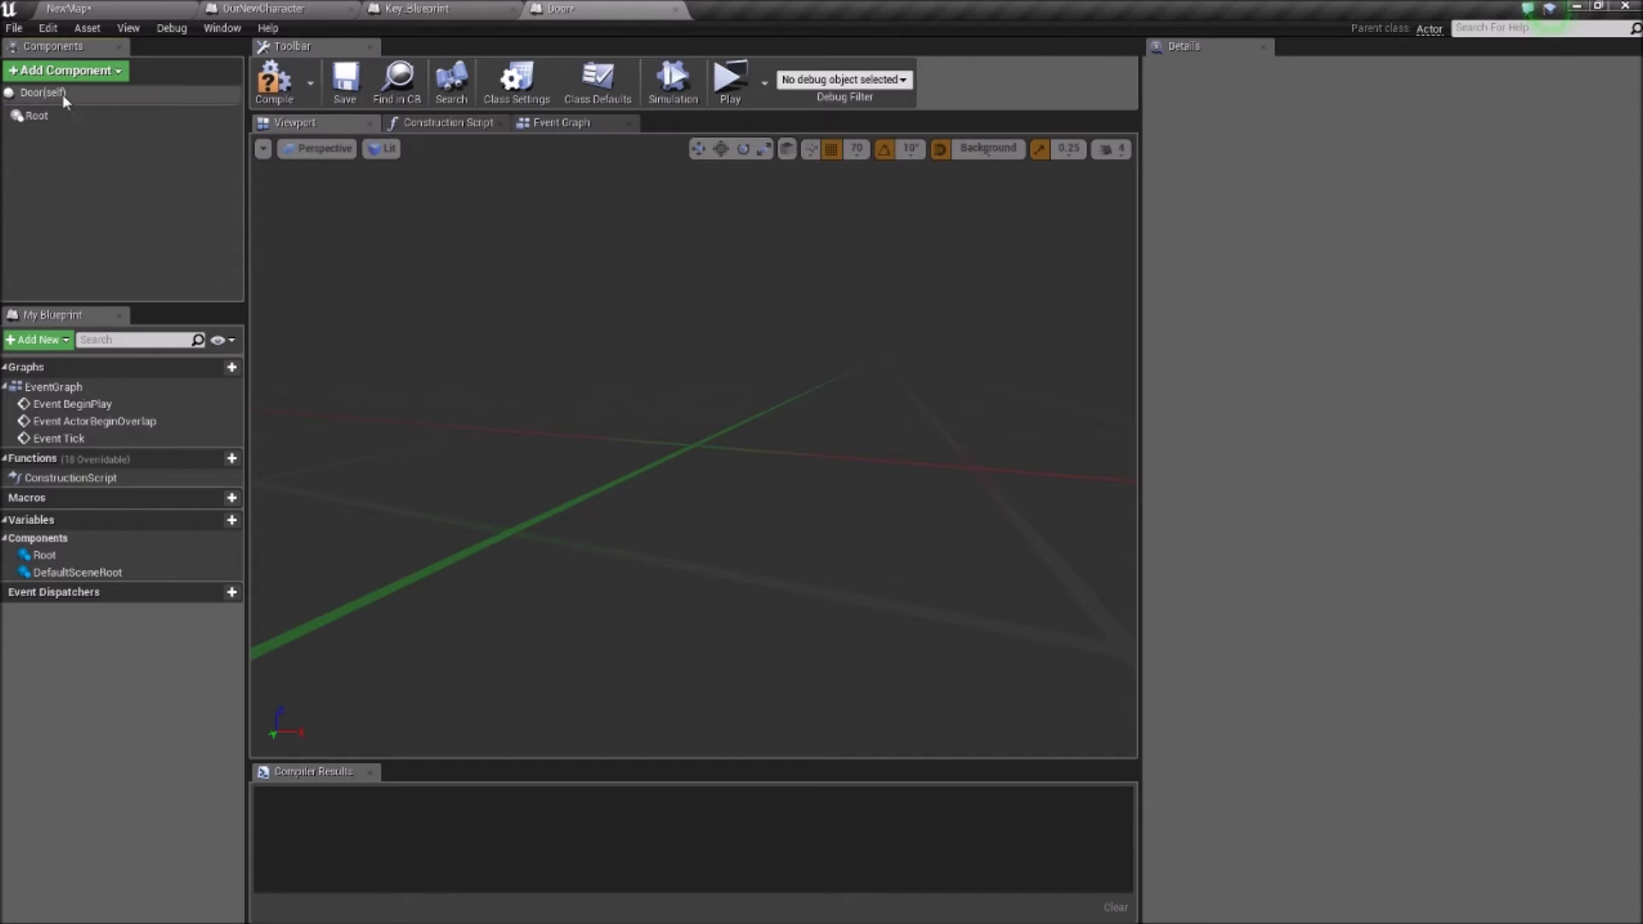
# Step: Add a Paper Sprite component named DoorSprite under Root
pyautogui.click(93, 73)
pyautogui.write('s')
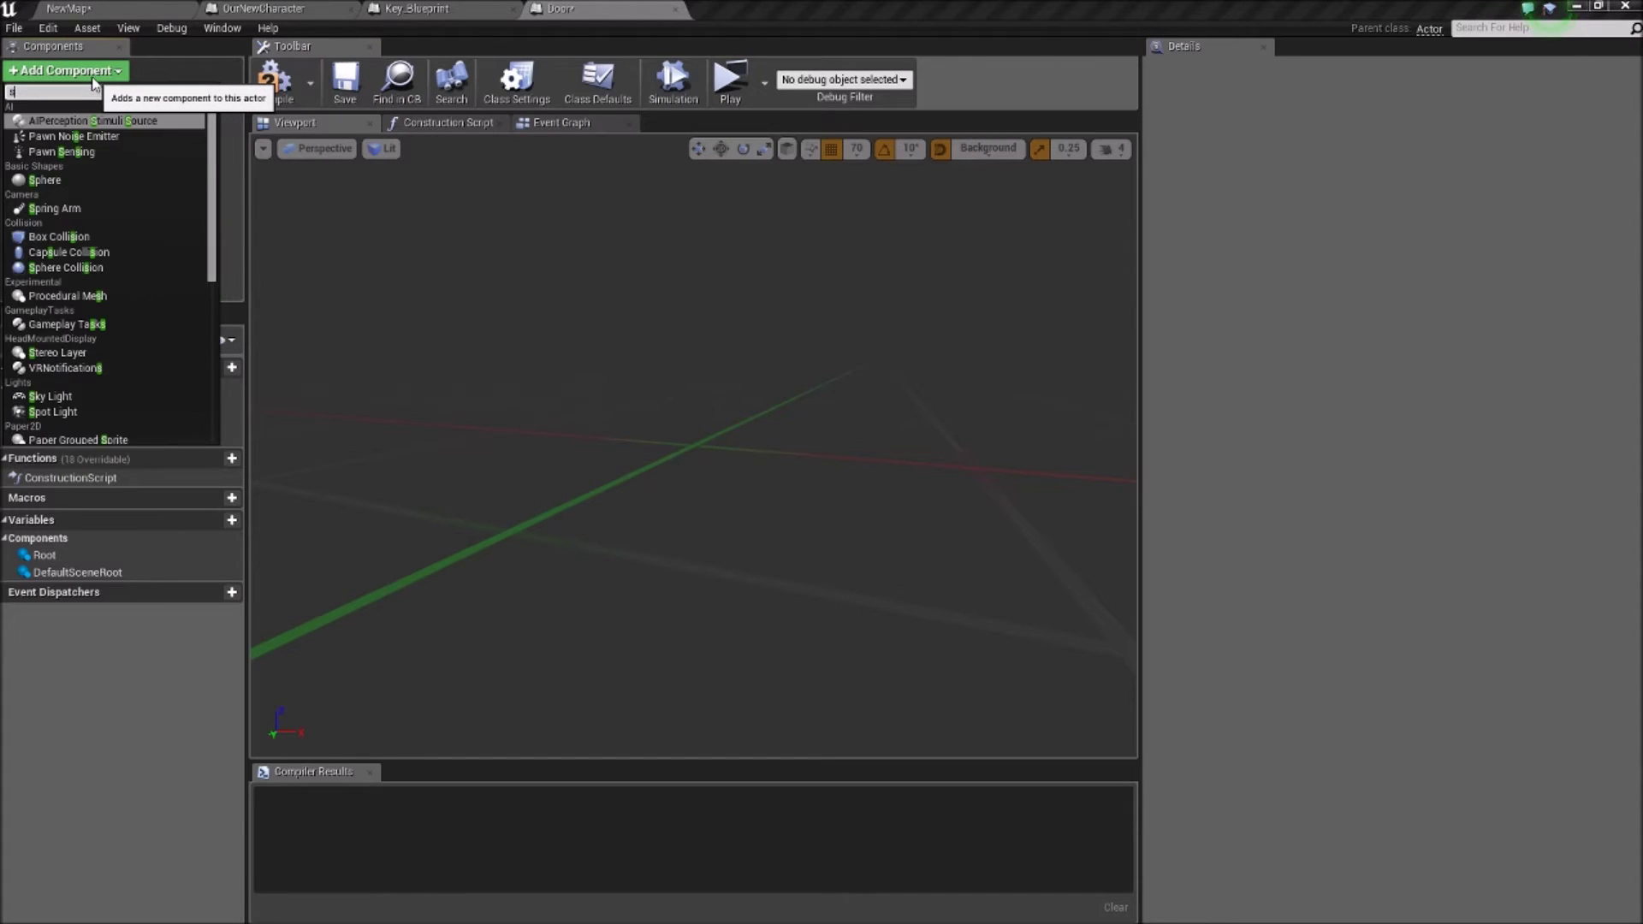
pyautogui.write('nsprite')
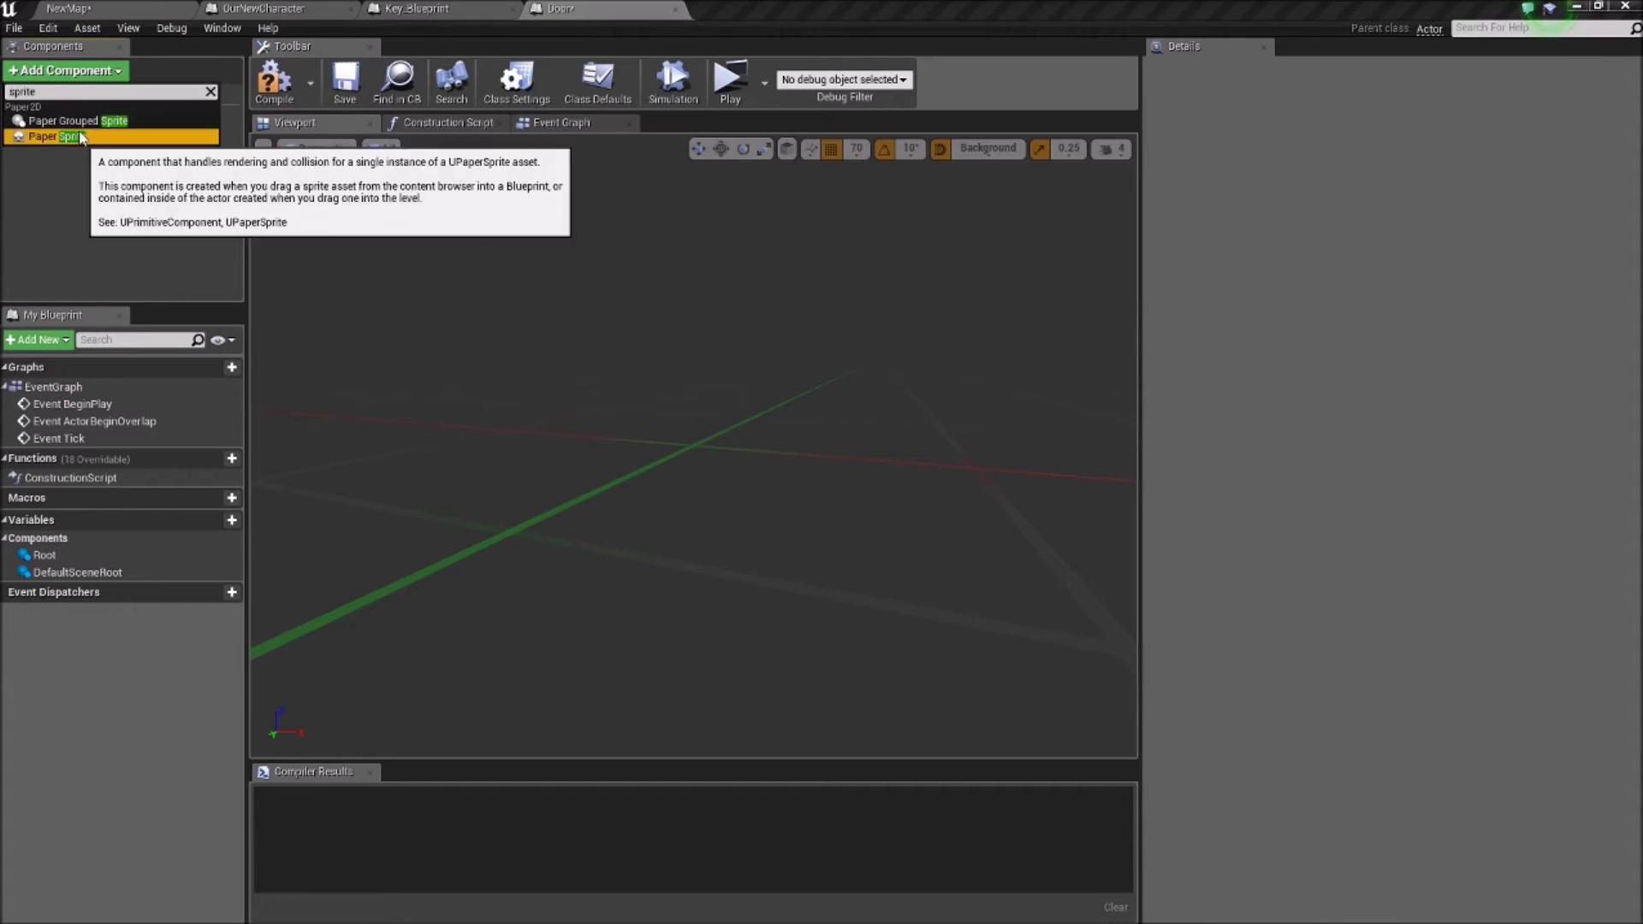
pyautogui.click(83, 137)
pyautogui.write('DoorSprite')
pyautogui.press('Return')
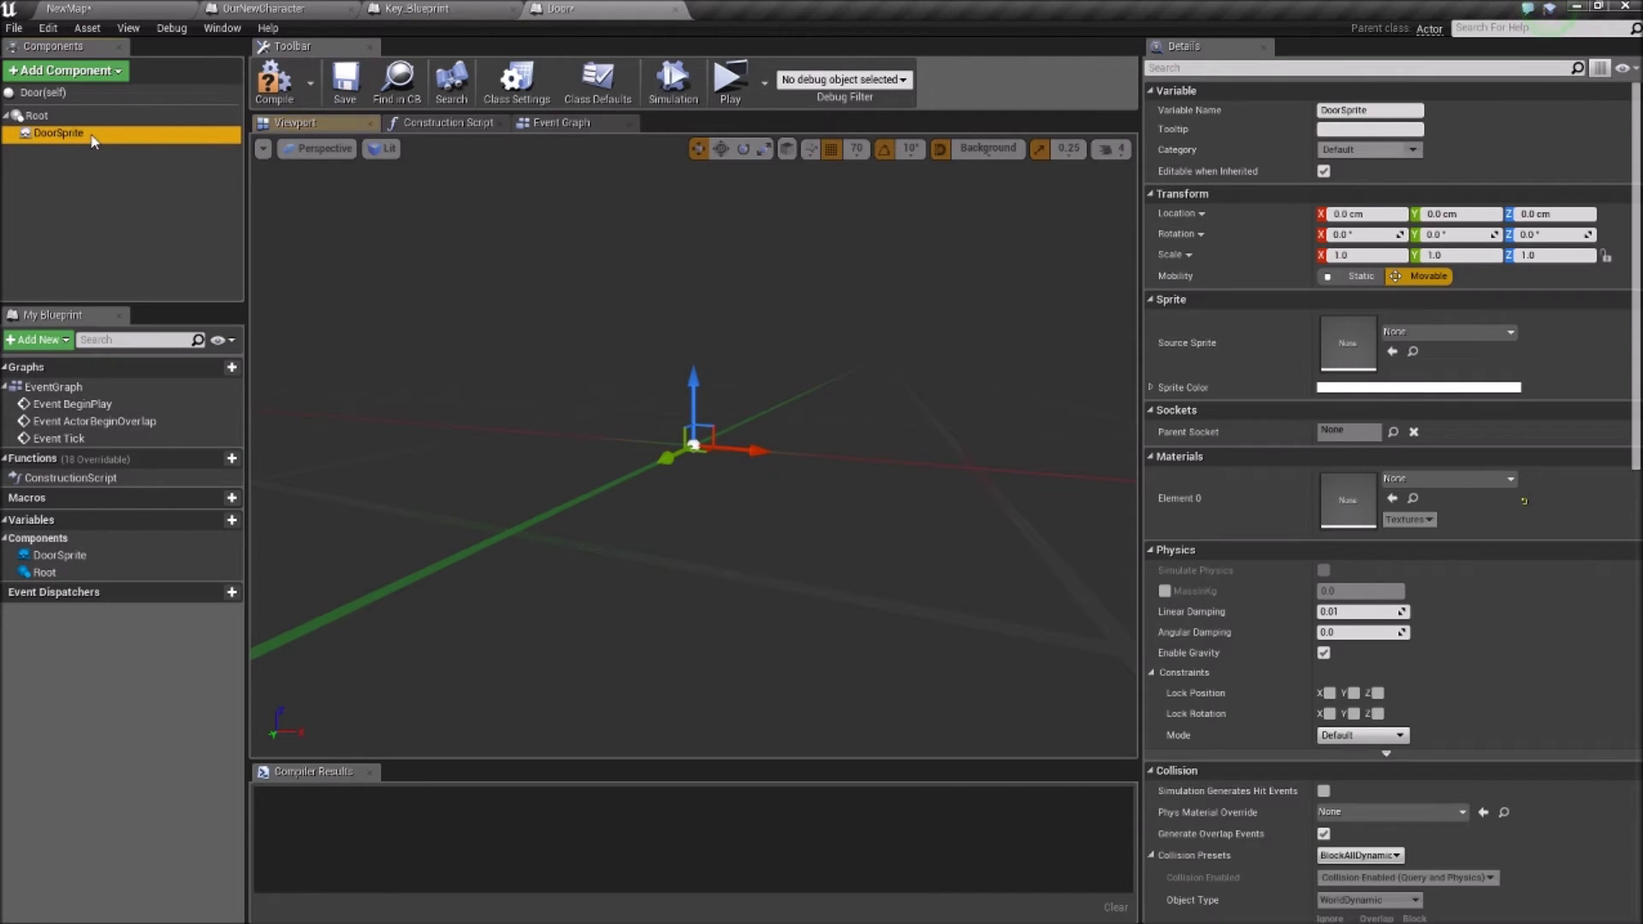
# Step: Assign the Door sprite as the source sprite of the DoorSprite component
pyautogui.click(1433, 332)
pyautogui.write('door')
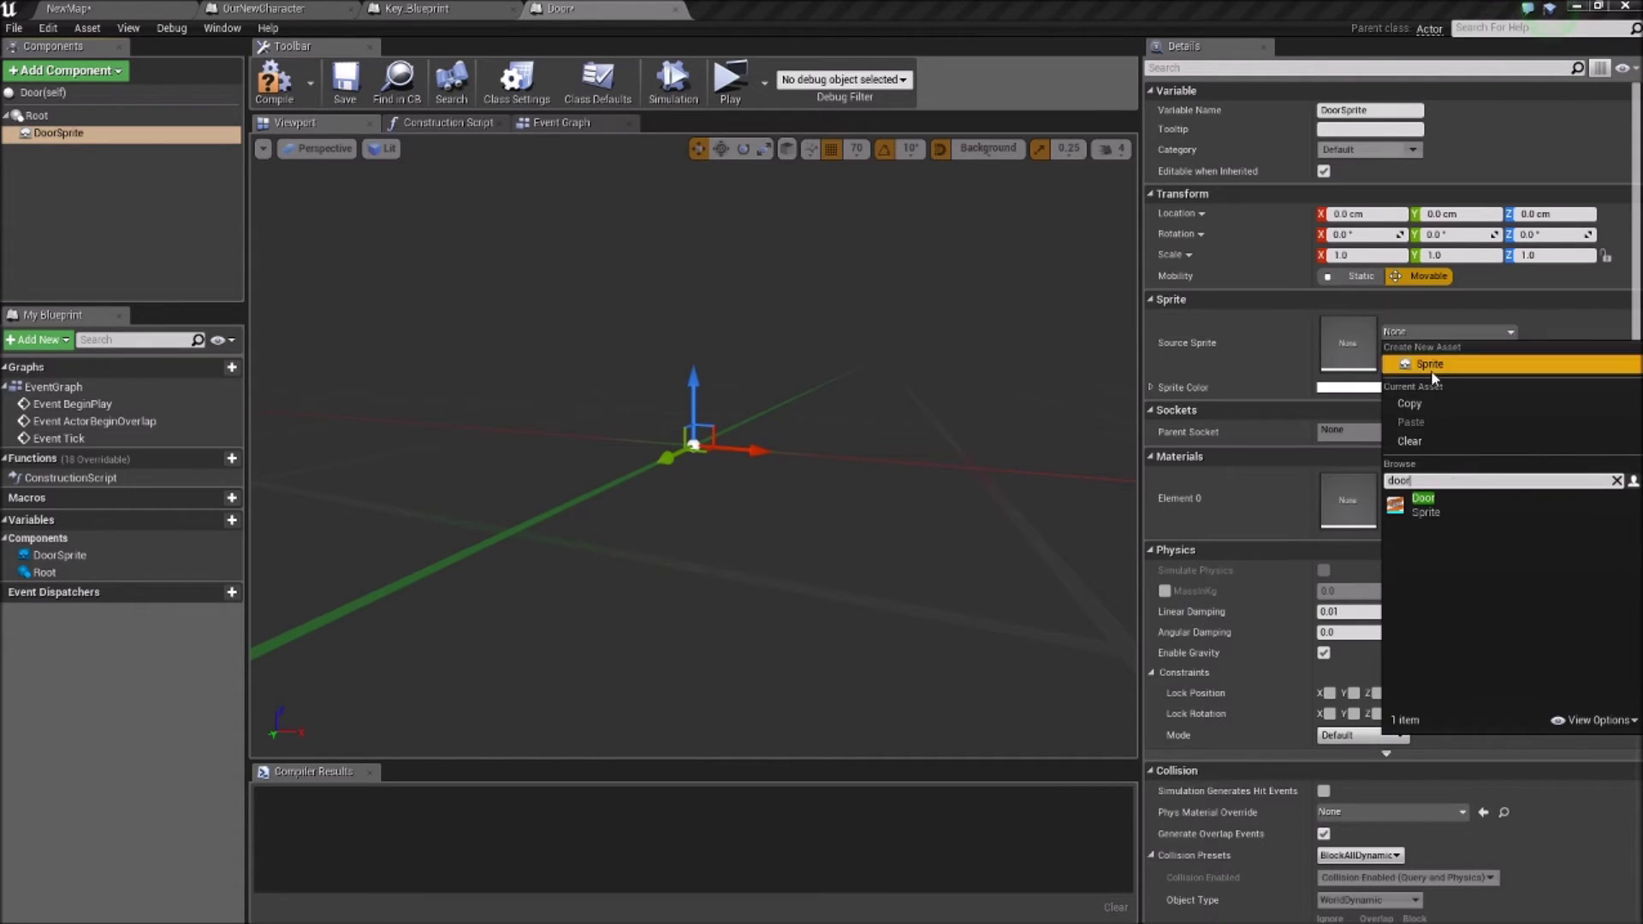
pyautogui.click(1424, 507)
pyautogui.moveTo(701, 428); pyautogui.dragTo(642, 433, button='right')
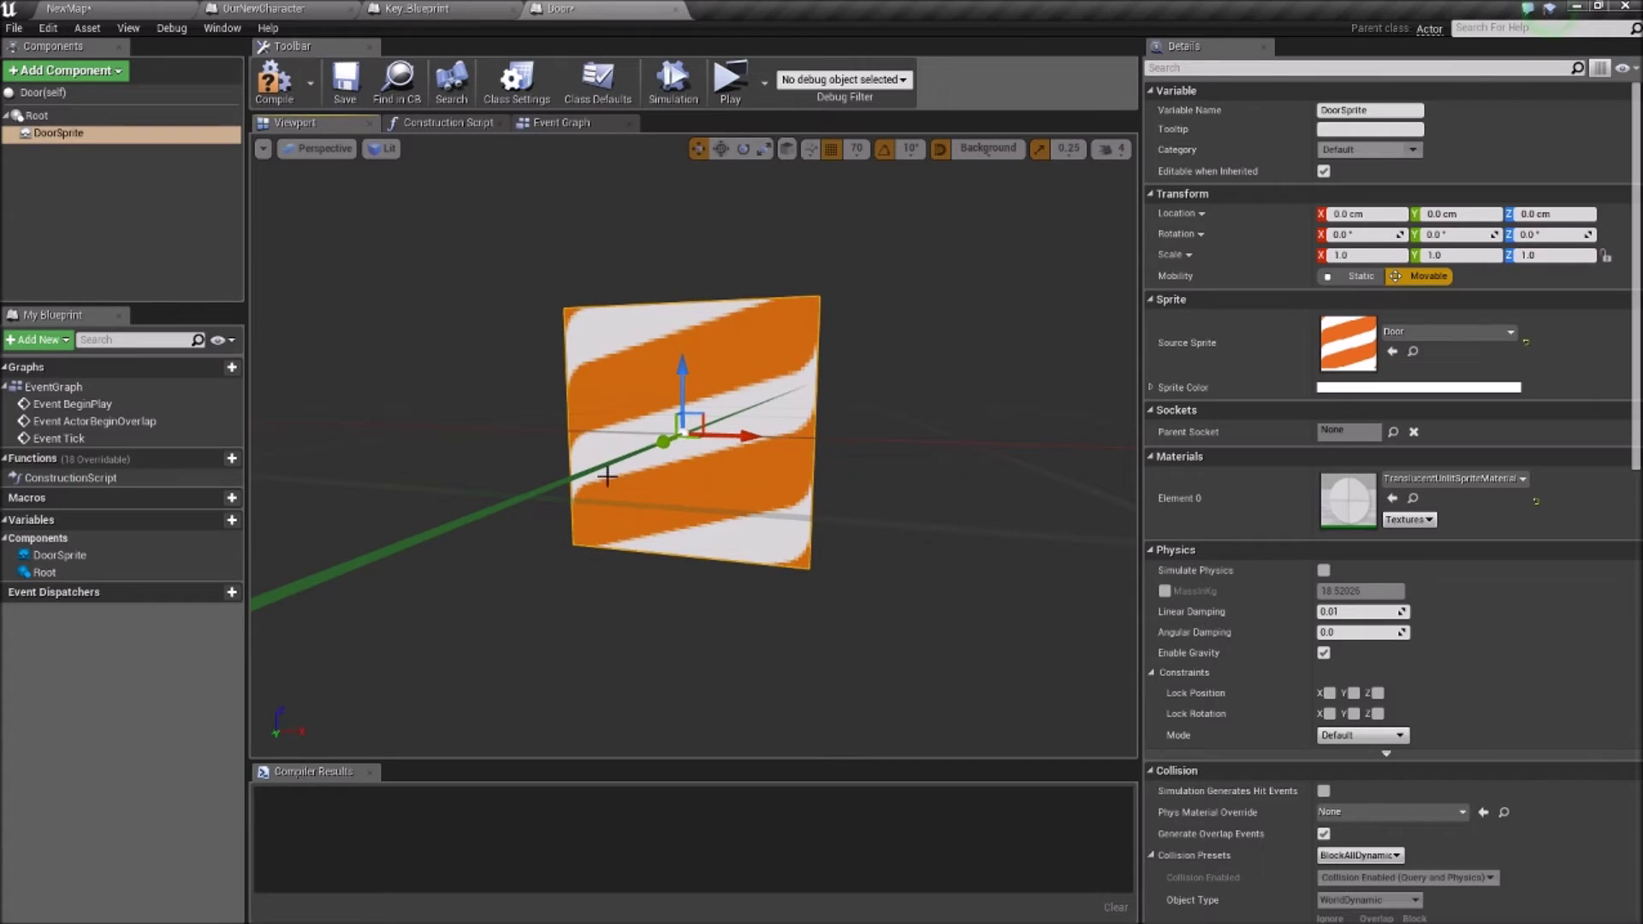
# Step: Duplicate DoorSprite as a second Paper Sprite and stack the copy above it at Z 70 cm
pyautogui.moveTo(61, 150); pyautogui.dragTo(75, 162)
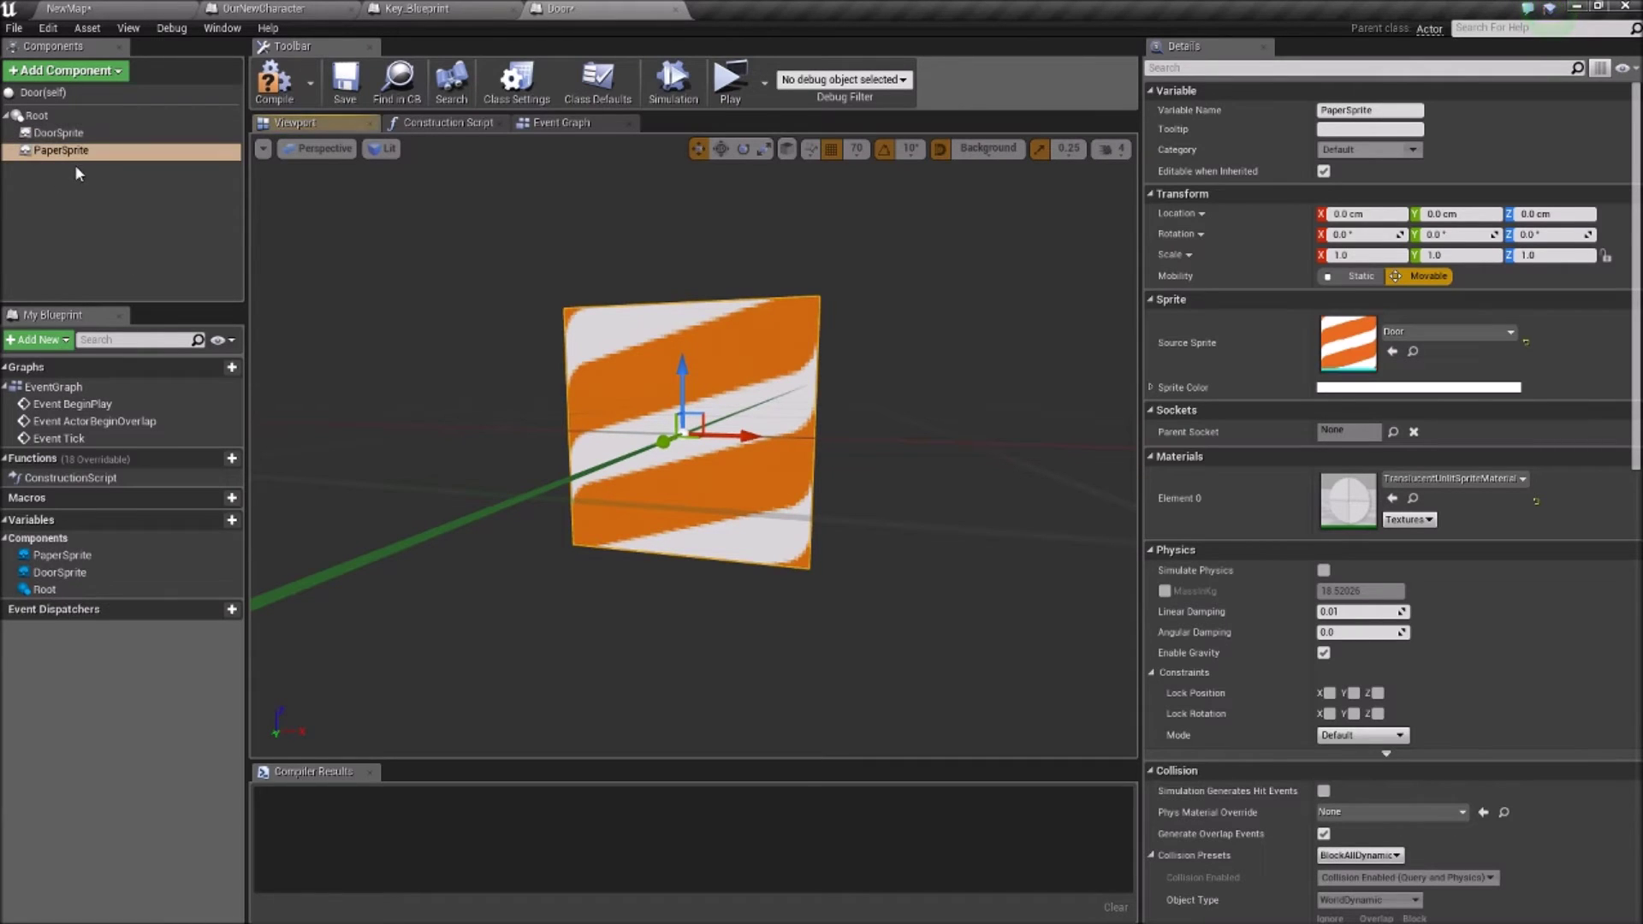
pyautogui.moveTo(678, 296); pyautogui.dragTo(685, 231)
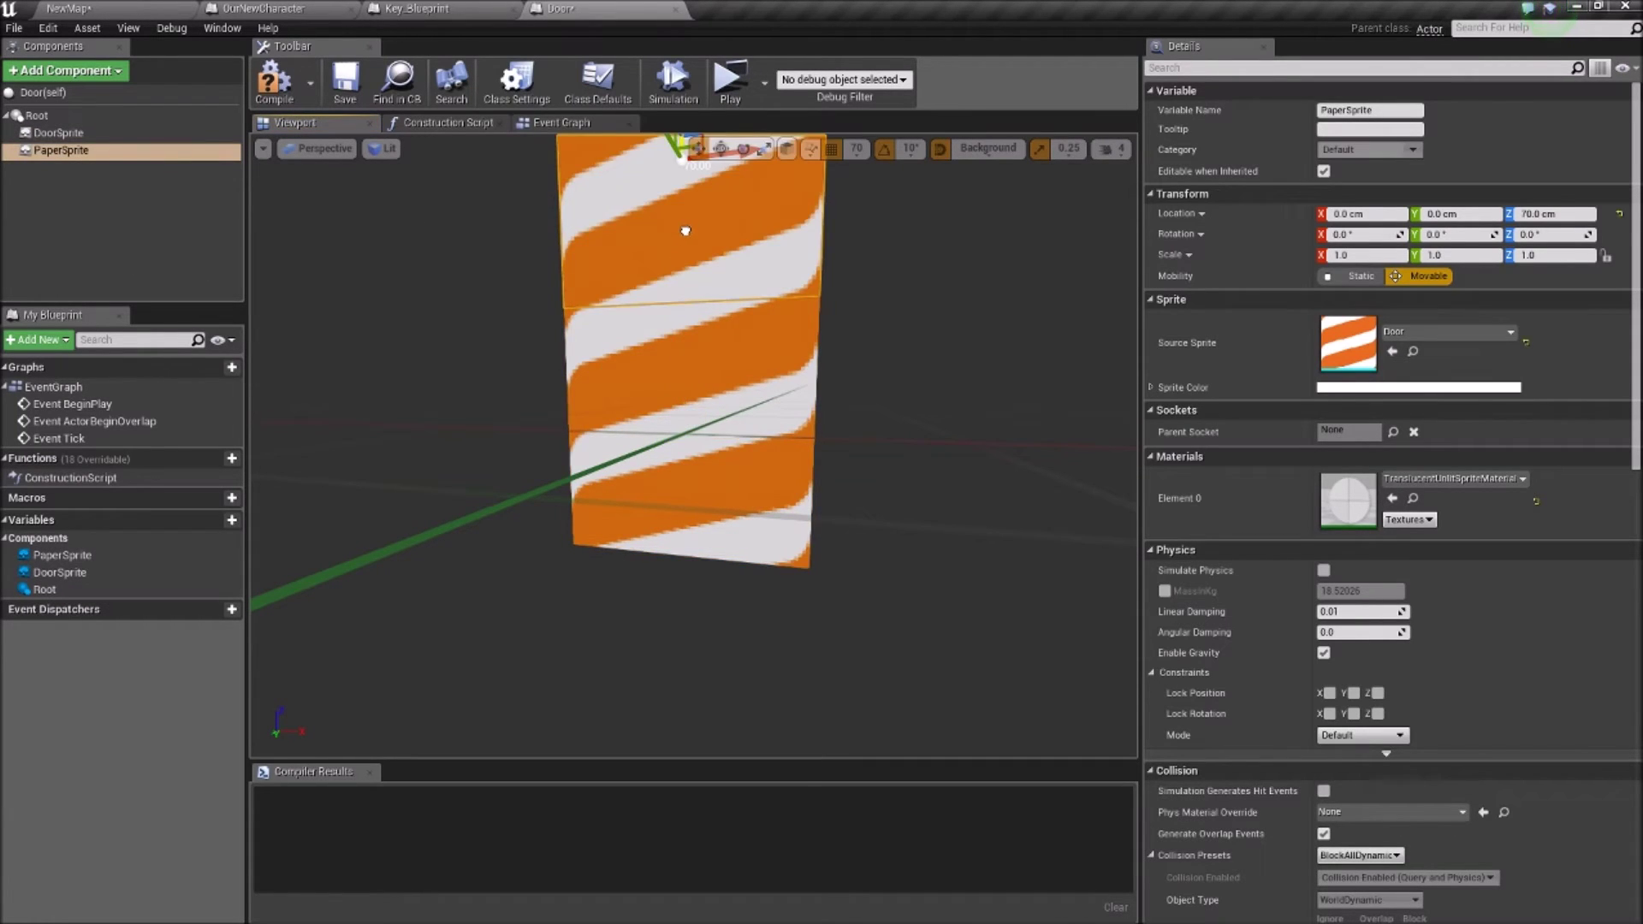
pyautogui.press('f')
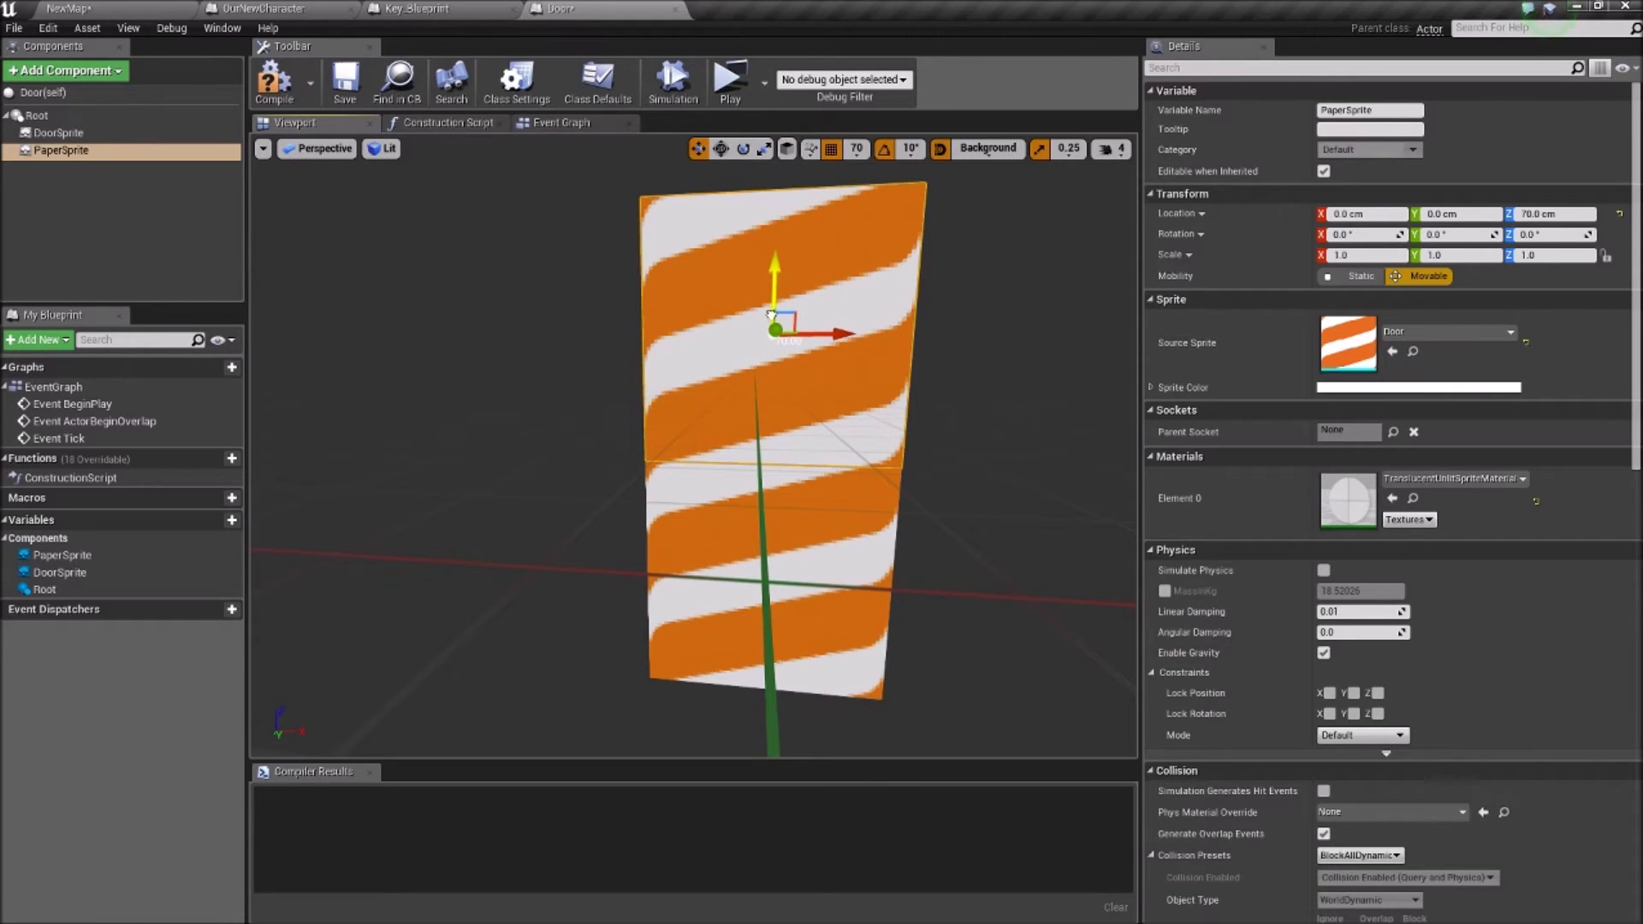
pyautogui.moveTo(825, 332); pyautogui.dragTo(736, 330)
pyautogui.moveTo(742, 437); pyautogui.dragTo(729, 517, button='right')
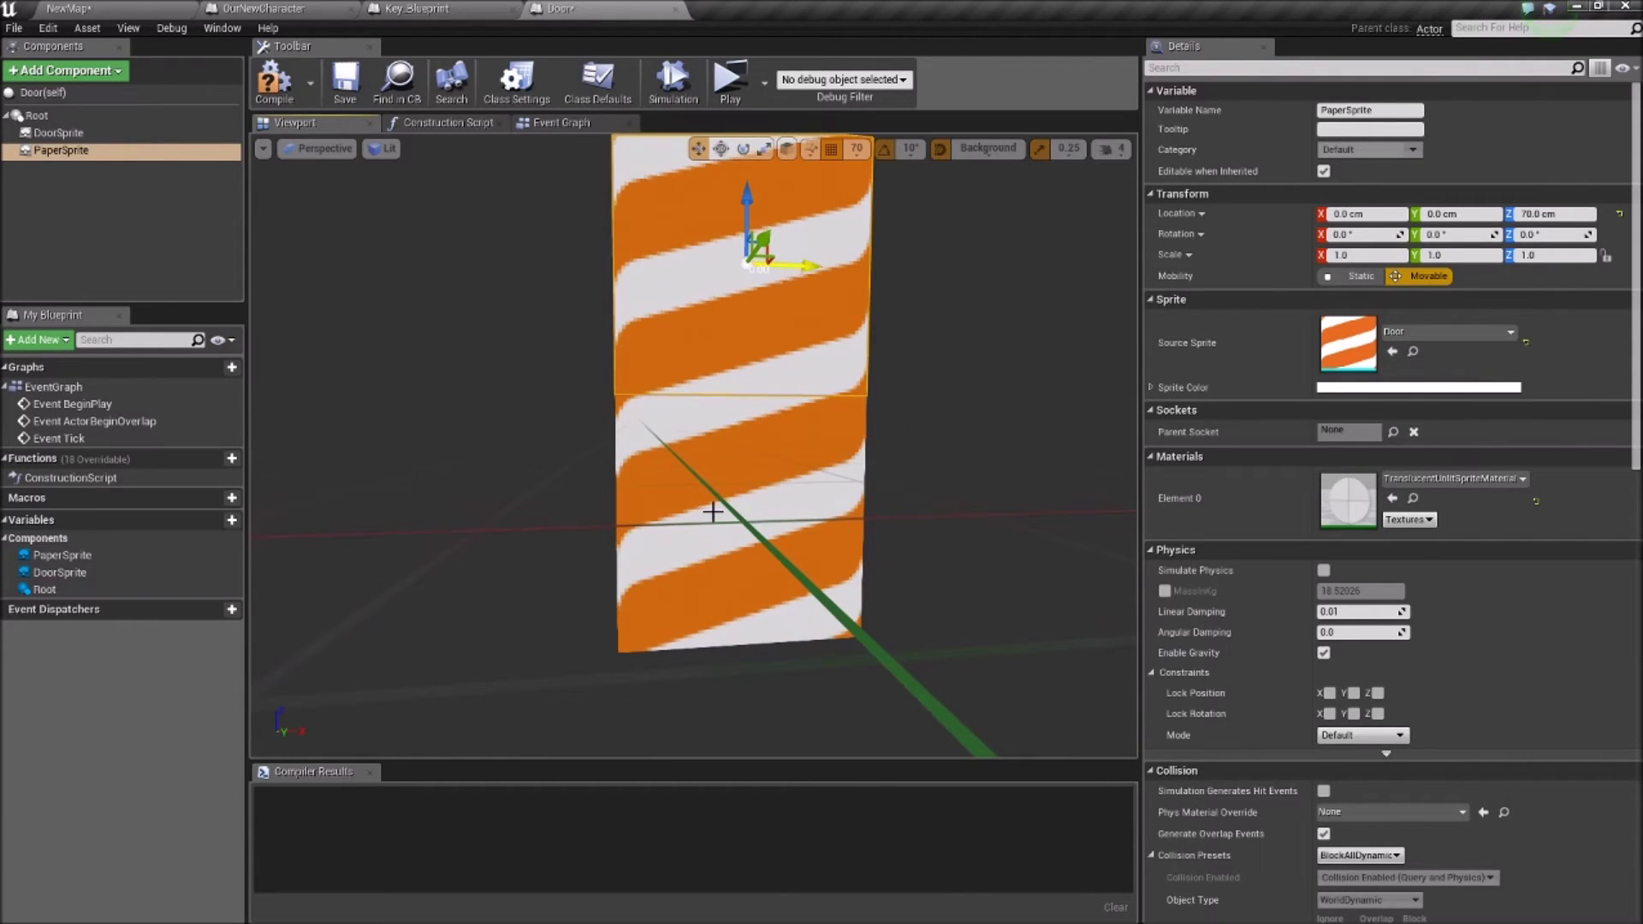
# Step: Select both door sprites, set the grid snap size to 35, and raise them together so the door's base sits on Root
pyautogui.keyDown('ctrl'); pyautogui.click(764, 469); pyautogui.keyUp('ctrl')
pyautogui.press('s')
pyautogui.moveTo(813, 424)
pyautogui.mouseDown(button='right')
pyautogui.moveTo(882, 419)
pyautogui.moveTo(805, 439)
pyautogui.mouseUp(button='right')
pyautogui.press('w')
pyautogui.moveTo(804, 438); pyautogui.dragTo(825, 452, button='middle')
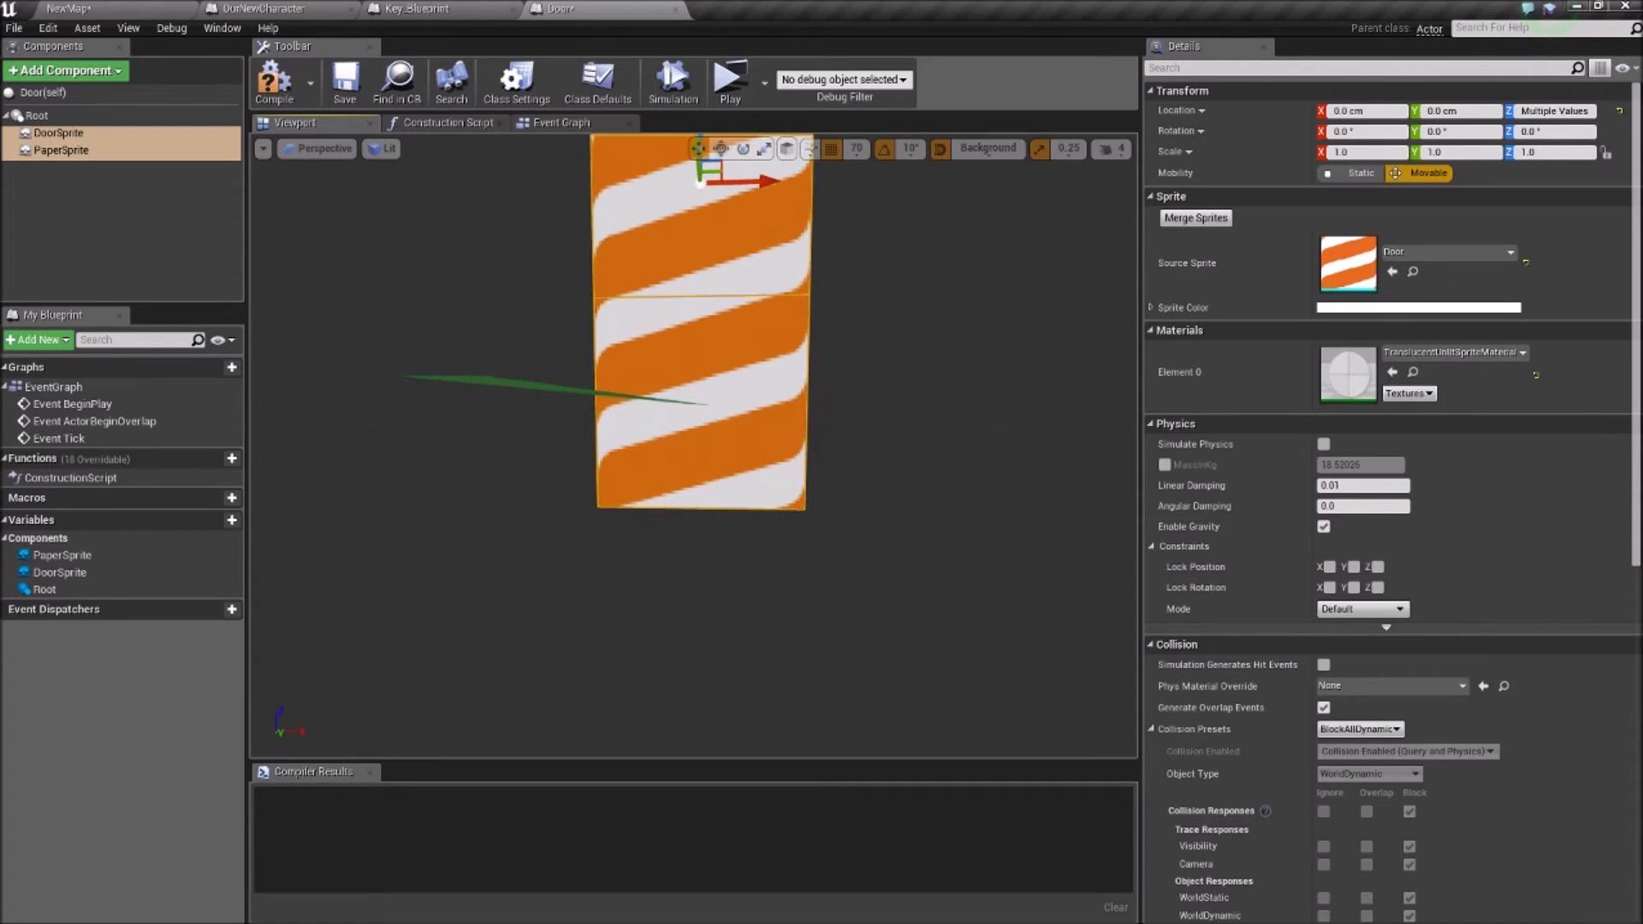
pyautogui.moveTo(644, 393); pyautogui.dragTo(627, 368, button='middle')
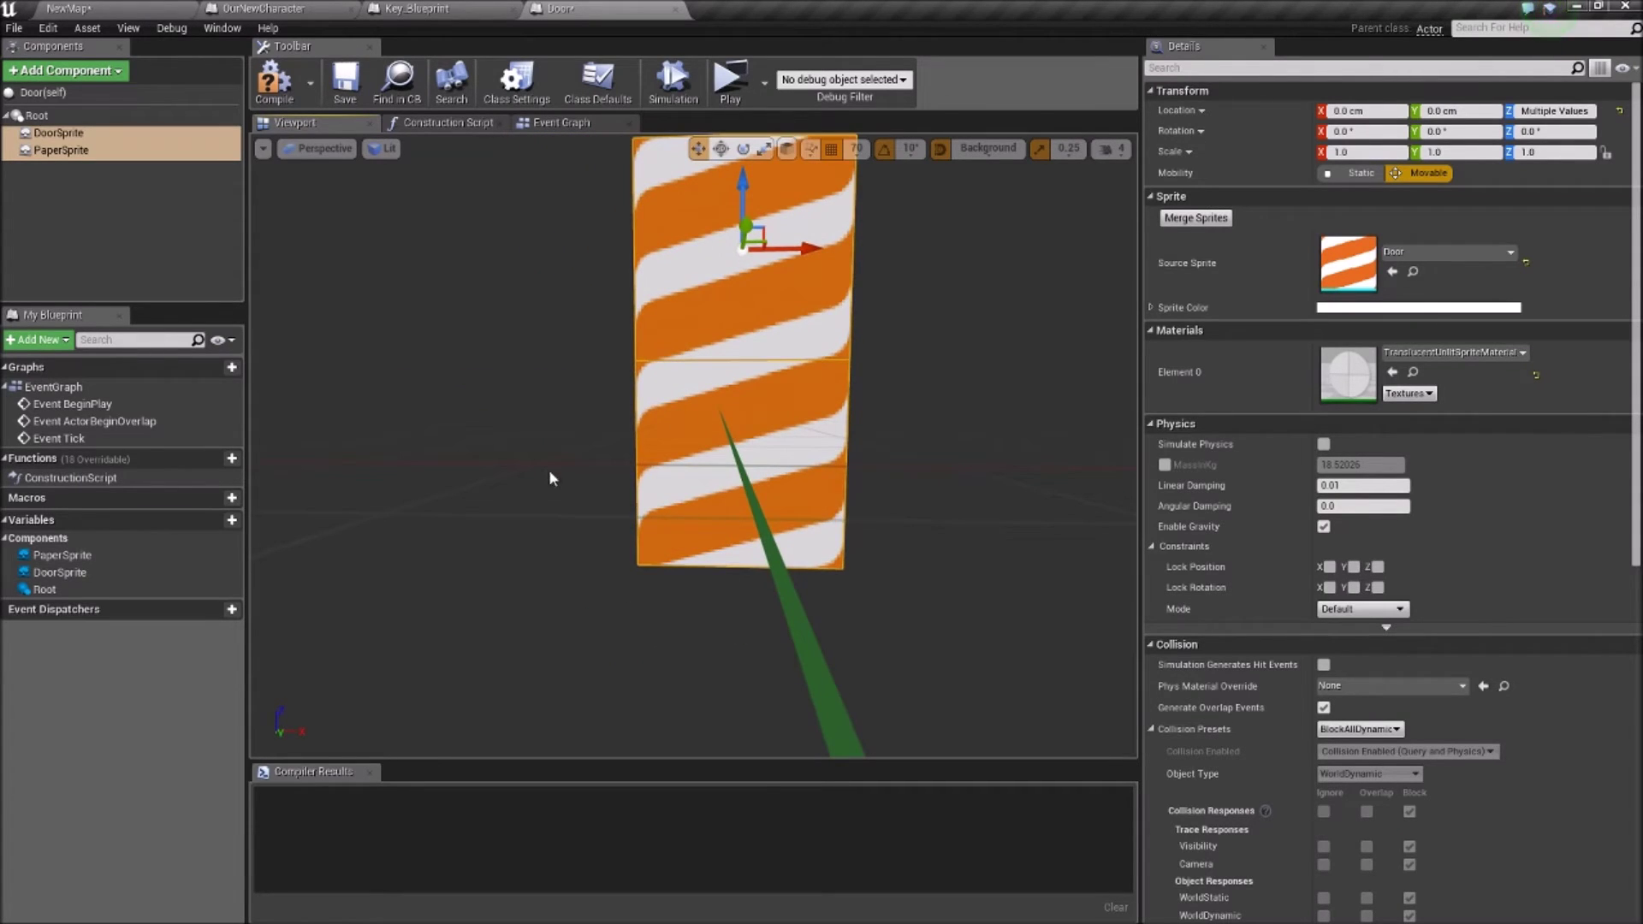
pyautogui.click(700, 328)
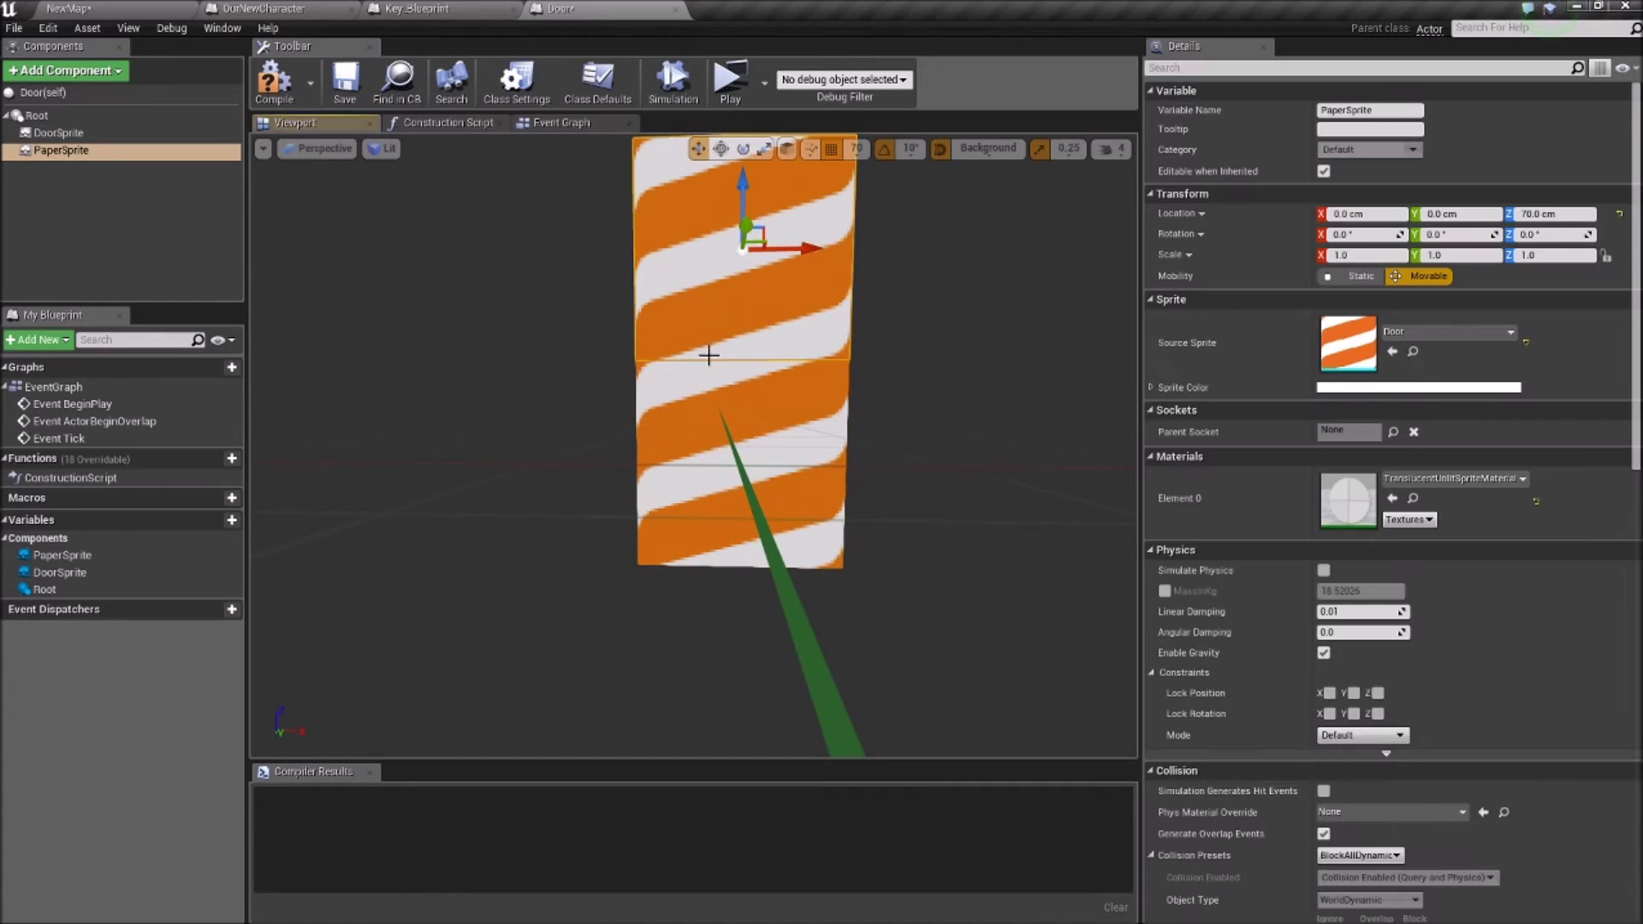
pyautogui.click(679, 408)
pyautogui.keyDown('ctrl'); pyautogui.click(787, 186); pyautogui.keyUp('ctrl')
pyautogui.click(856, 148)
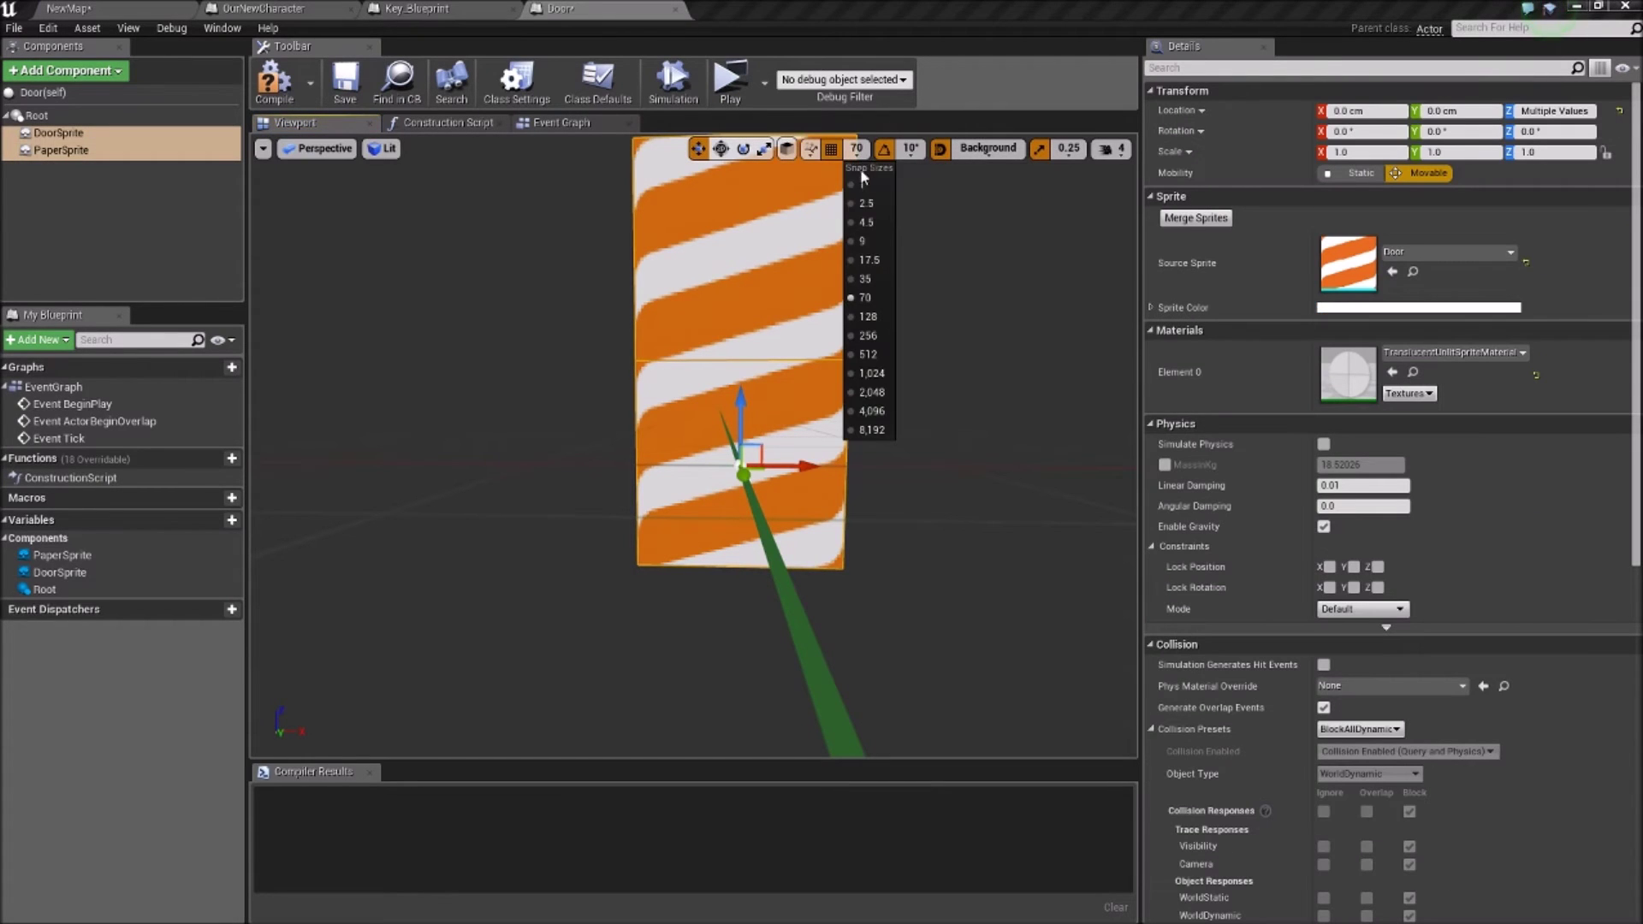
pyautogui.click(867, 281)
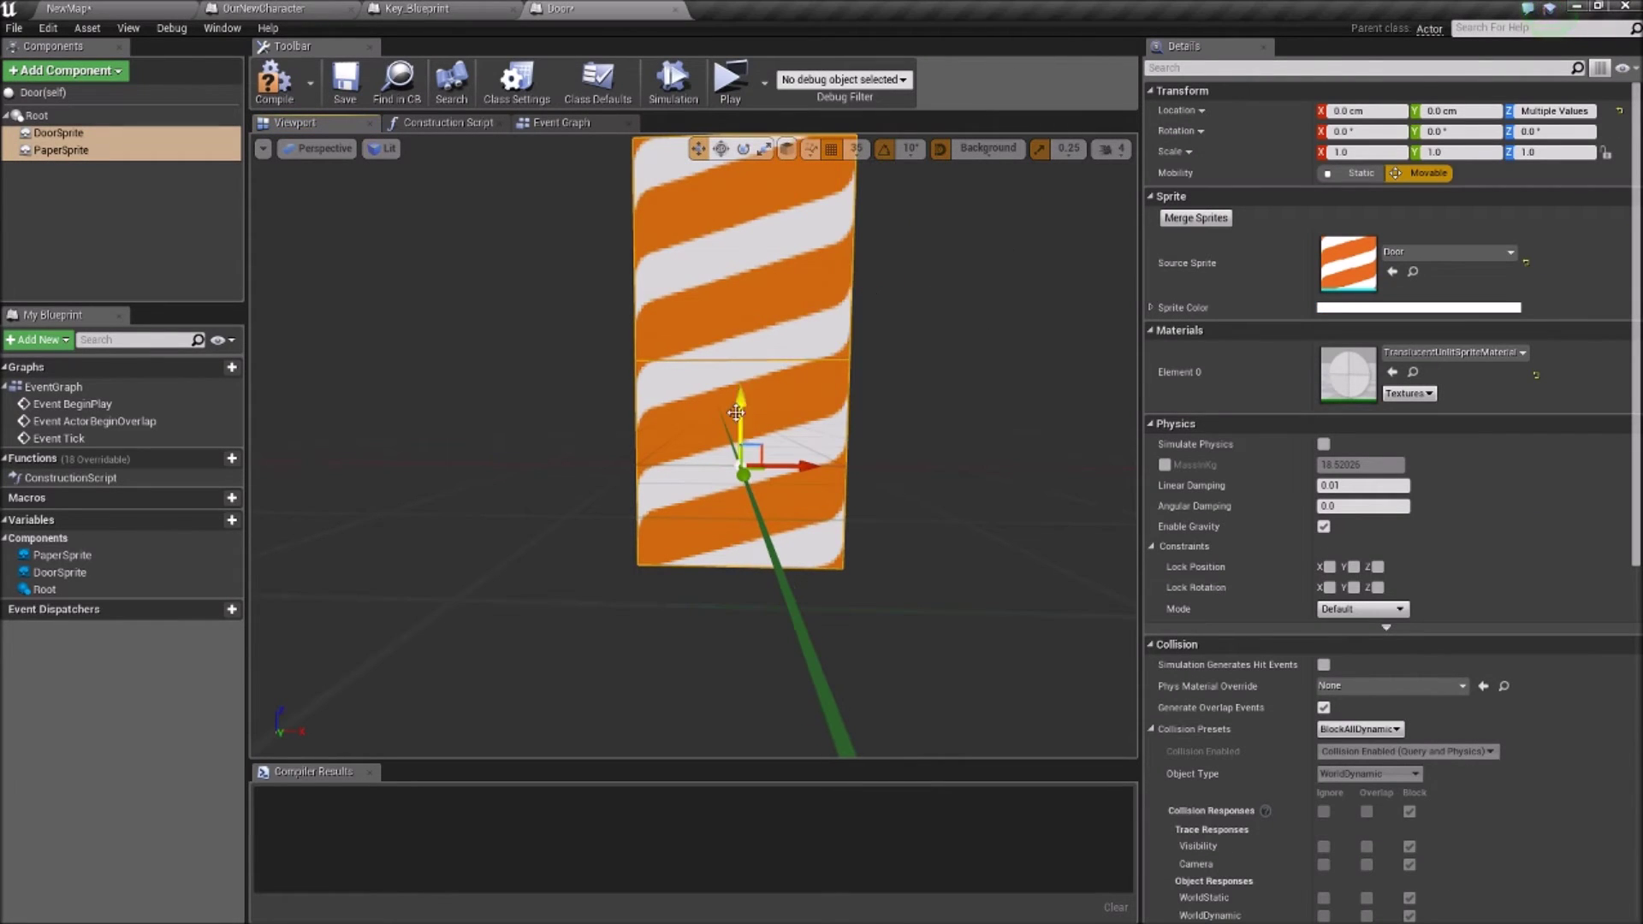
pyautogui.moveTo(742, 388); pyautogui.dragTo(742, 332)
pyautogui.moveTo(742, 334); pyautogui.dragTo(763, 264, button='right')
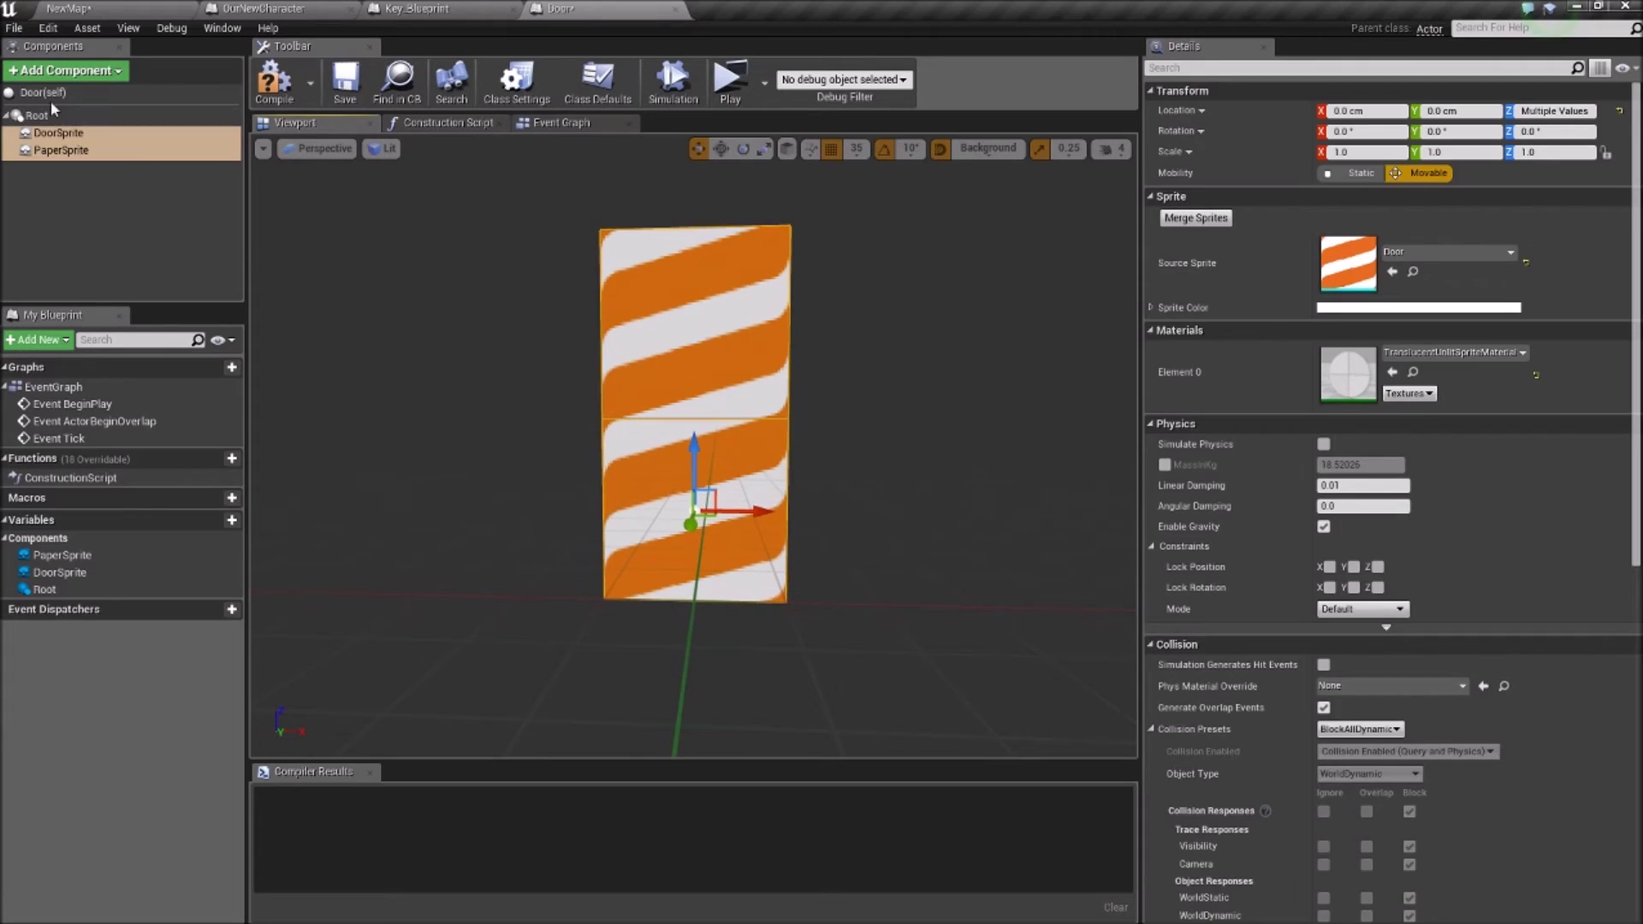
# Step: Add a Box Collision component under Root in the Door blueprint
pyautogui.click(50, 180)
pyautogui.click(78, 75)
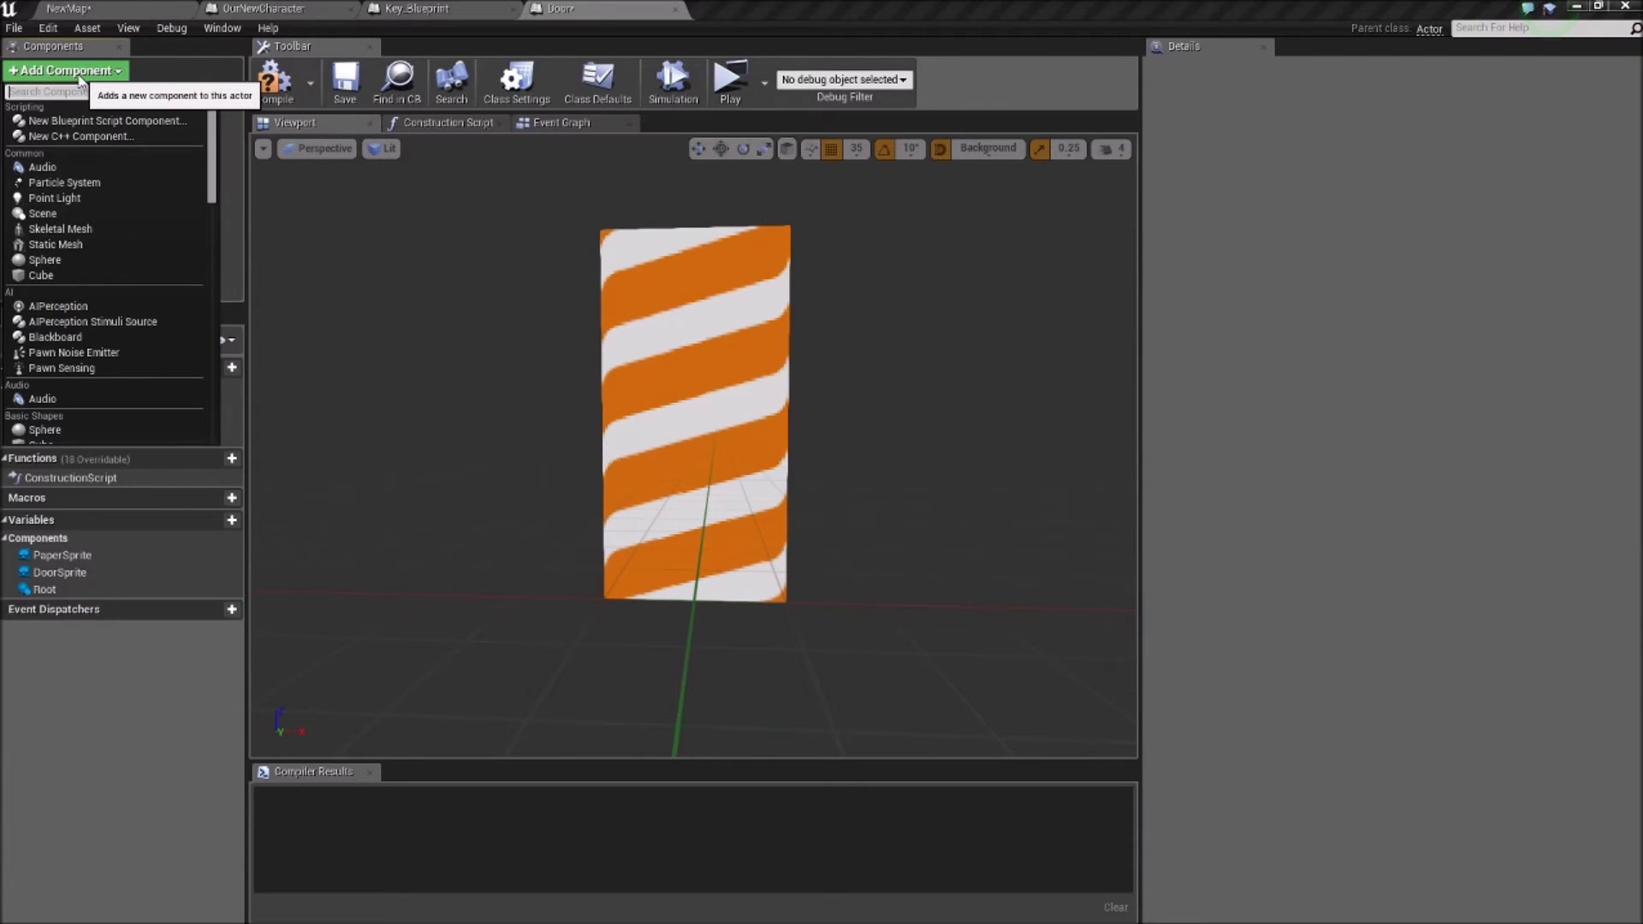
pyautogui.write('box')
pyautogui.press('Return')
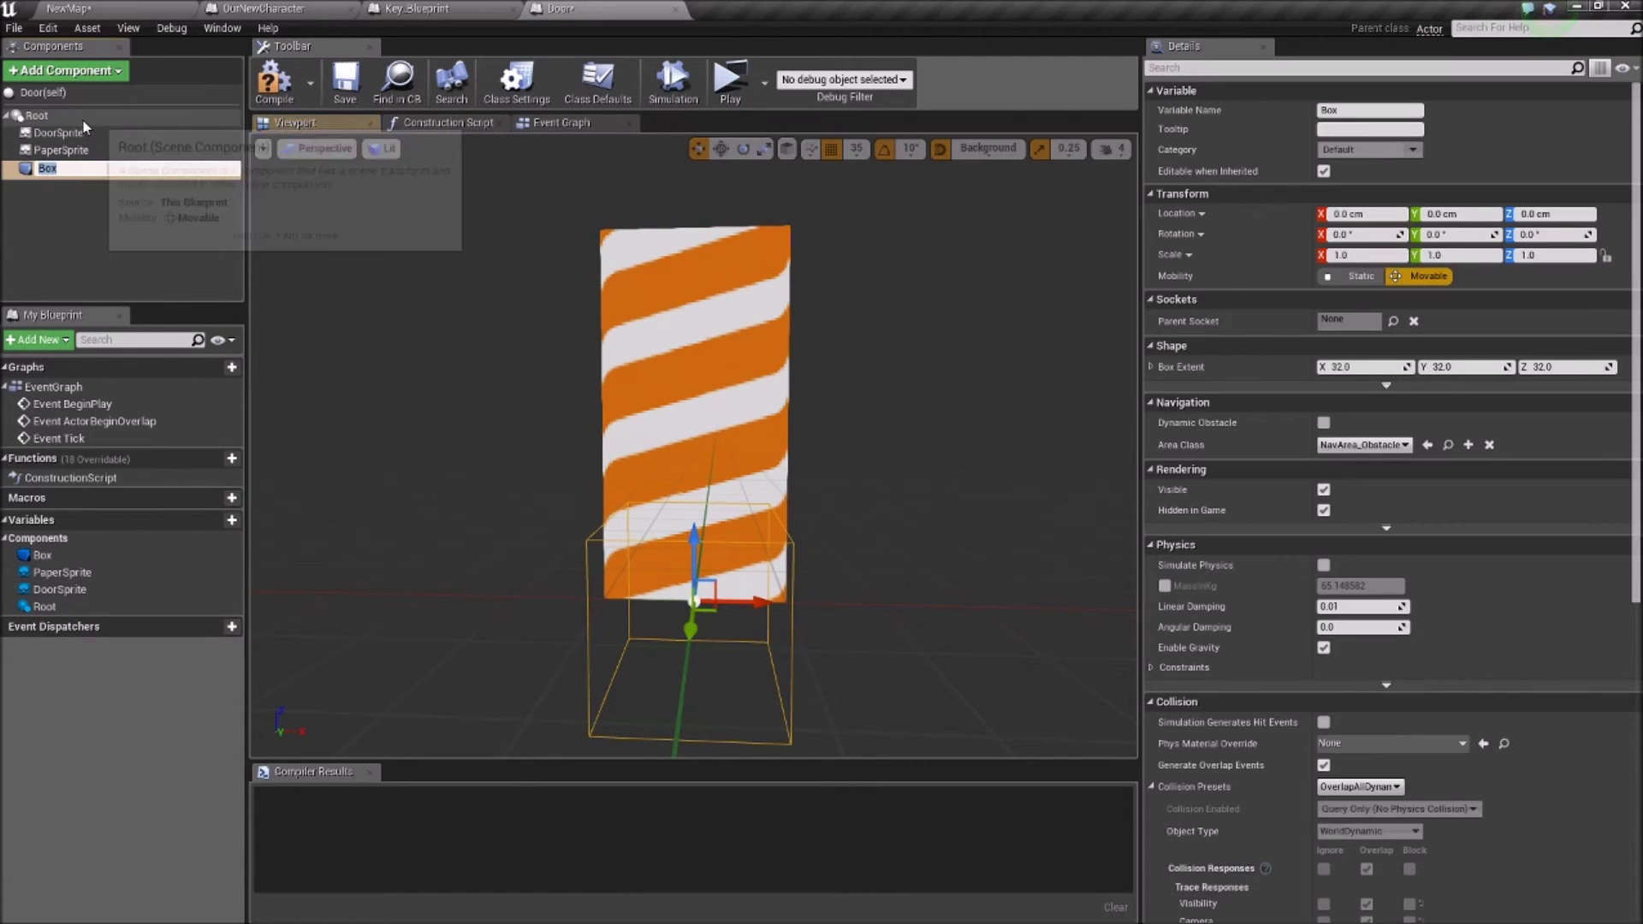
# Step: Raise the Box component to Z 70 cm and scale it to about 2.15 in Z so it encloses both door sprites
pyautogui.click(690, 546)
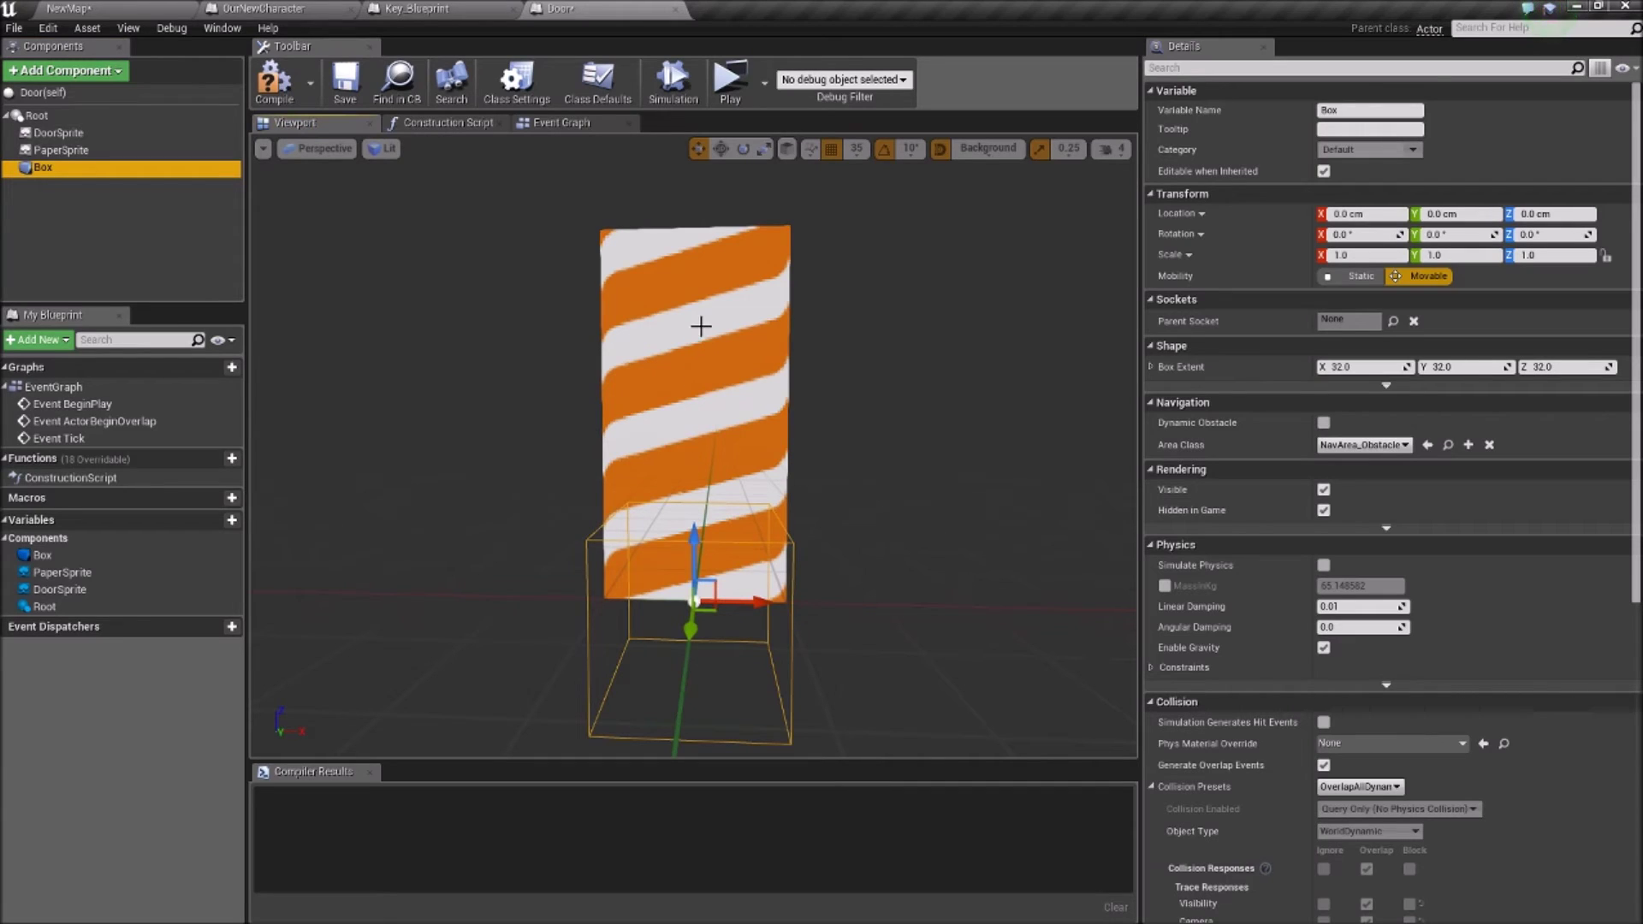
pyautogui.moveTo(691, 555); pyautogui.dragTo(694, 334)
pyautogui.press('r')
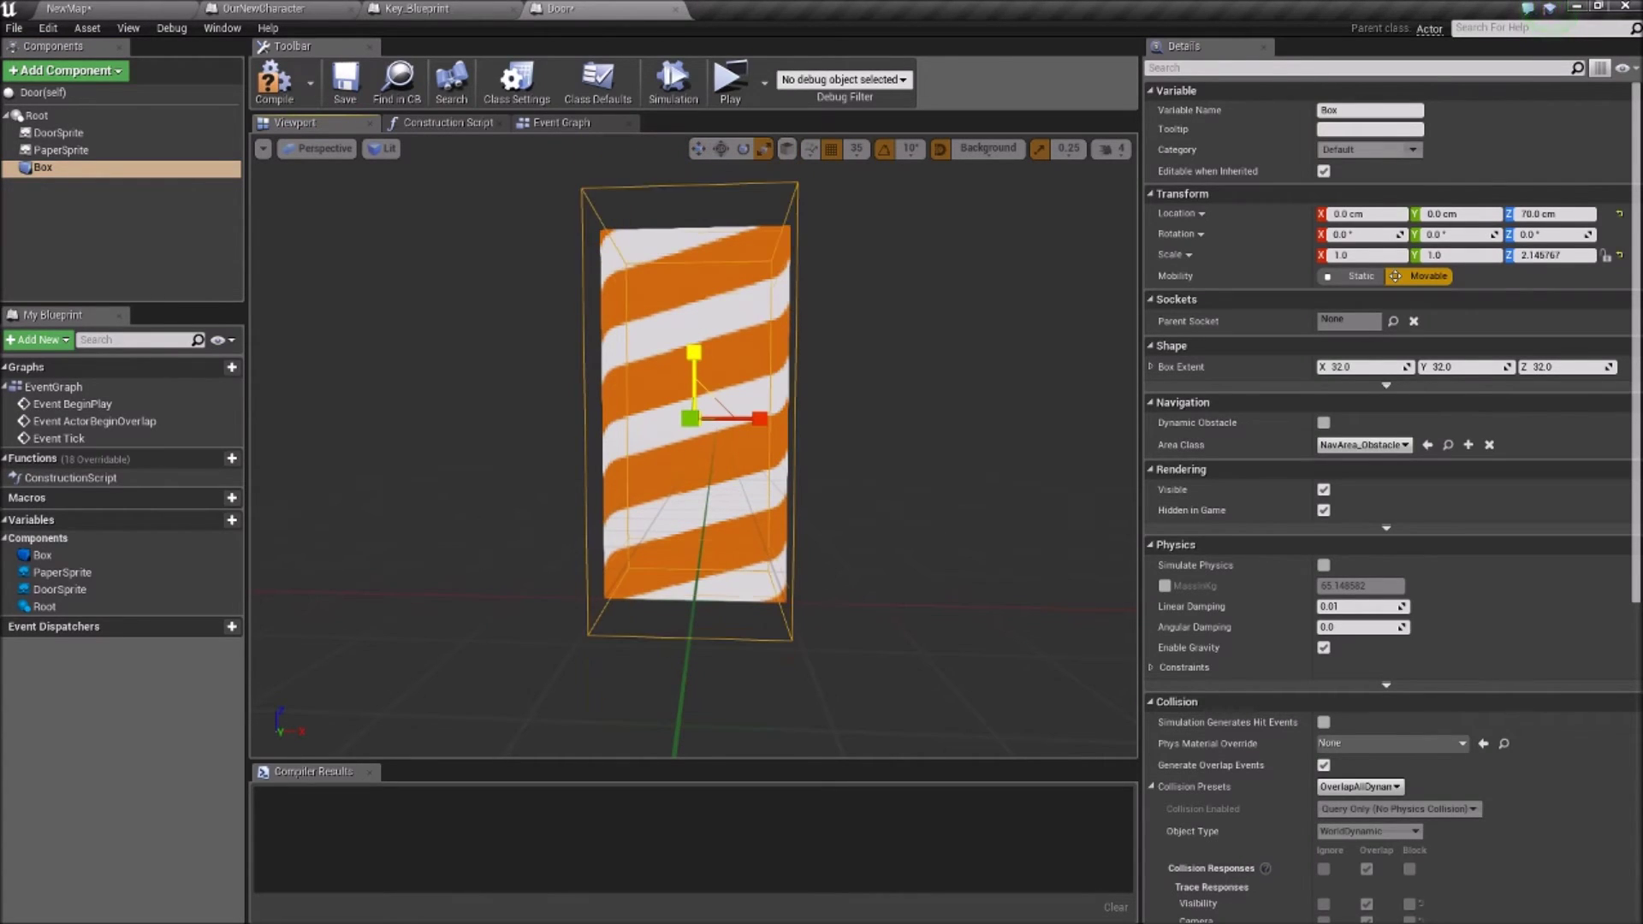
pyautogui.moveTo(915, 469); pyautogui.dragTo(967, 458, button='right')
pyautogui.moveTo(702, 347); pyautogui.dragTo(744, 347, button='right')
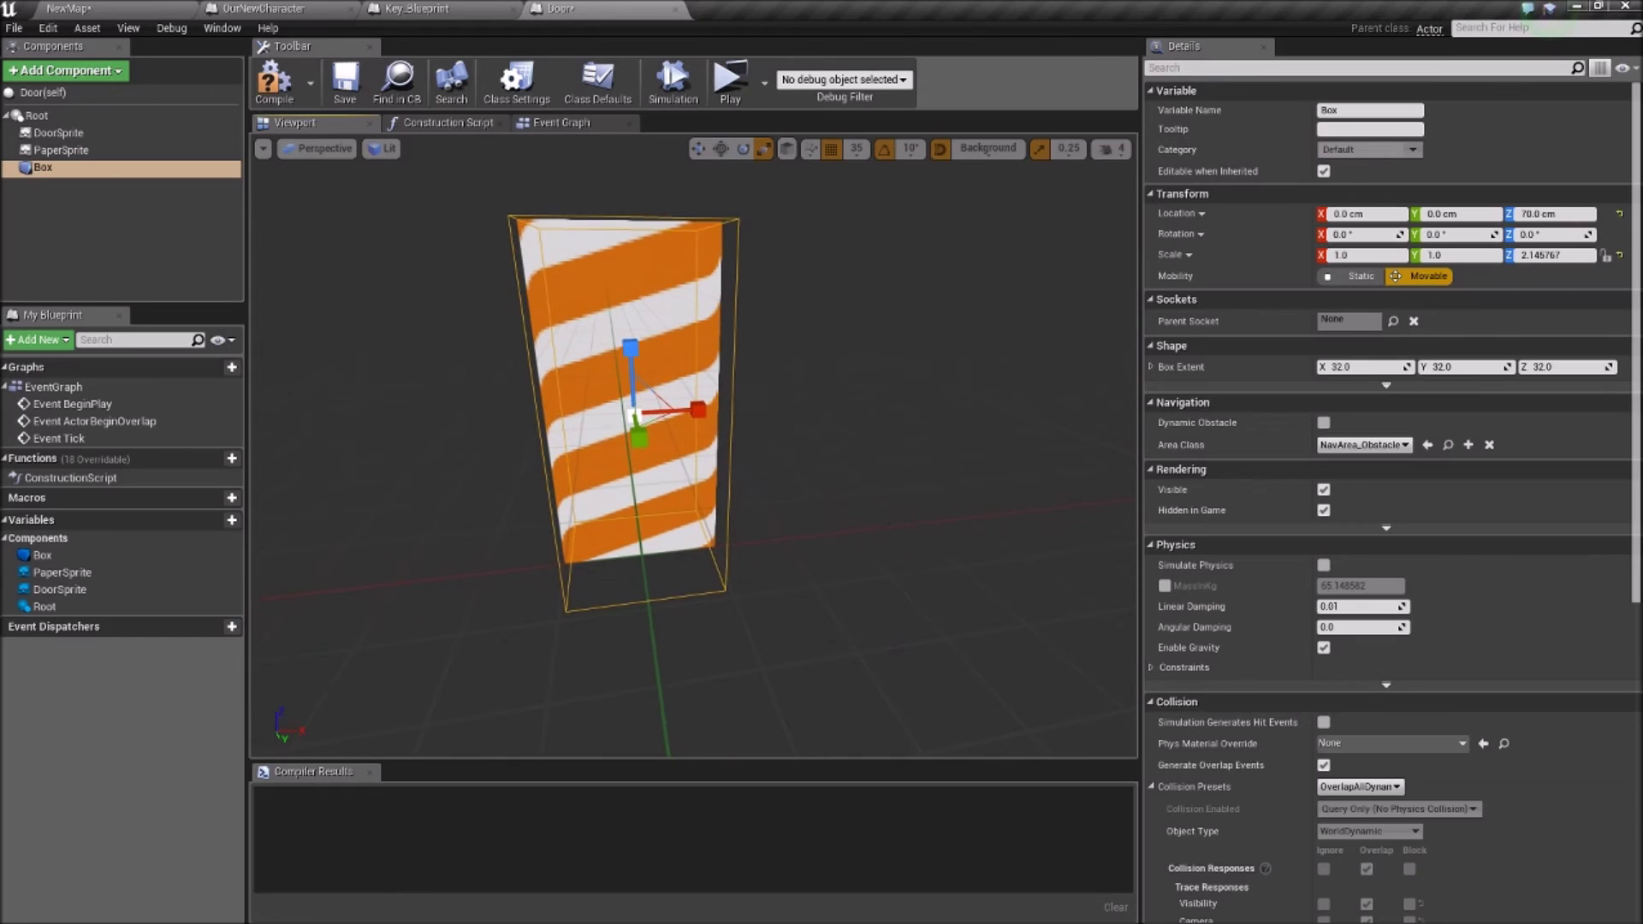
# Step: Set the Box component's collision preset to BlockAll, then compile and save the Door blueprint
pyautogui.scroll(-3, 1335, 771)
pyautogui.click(1361, 678)
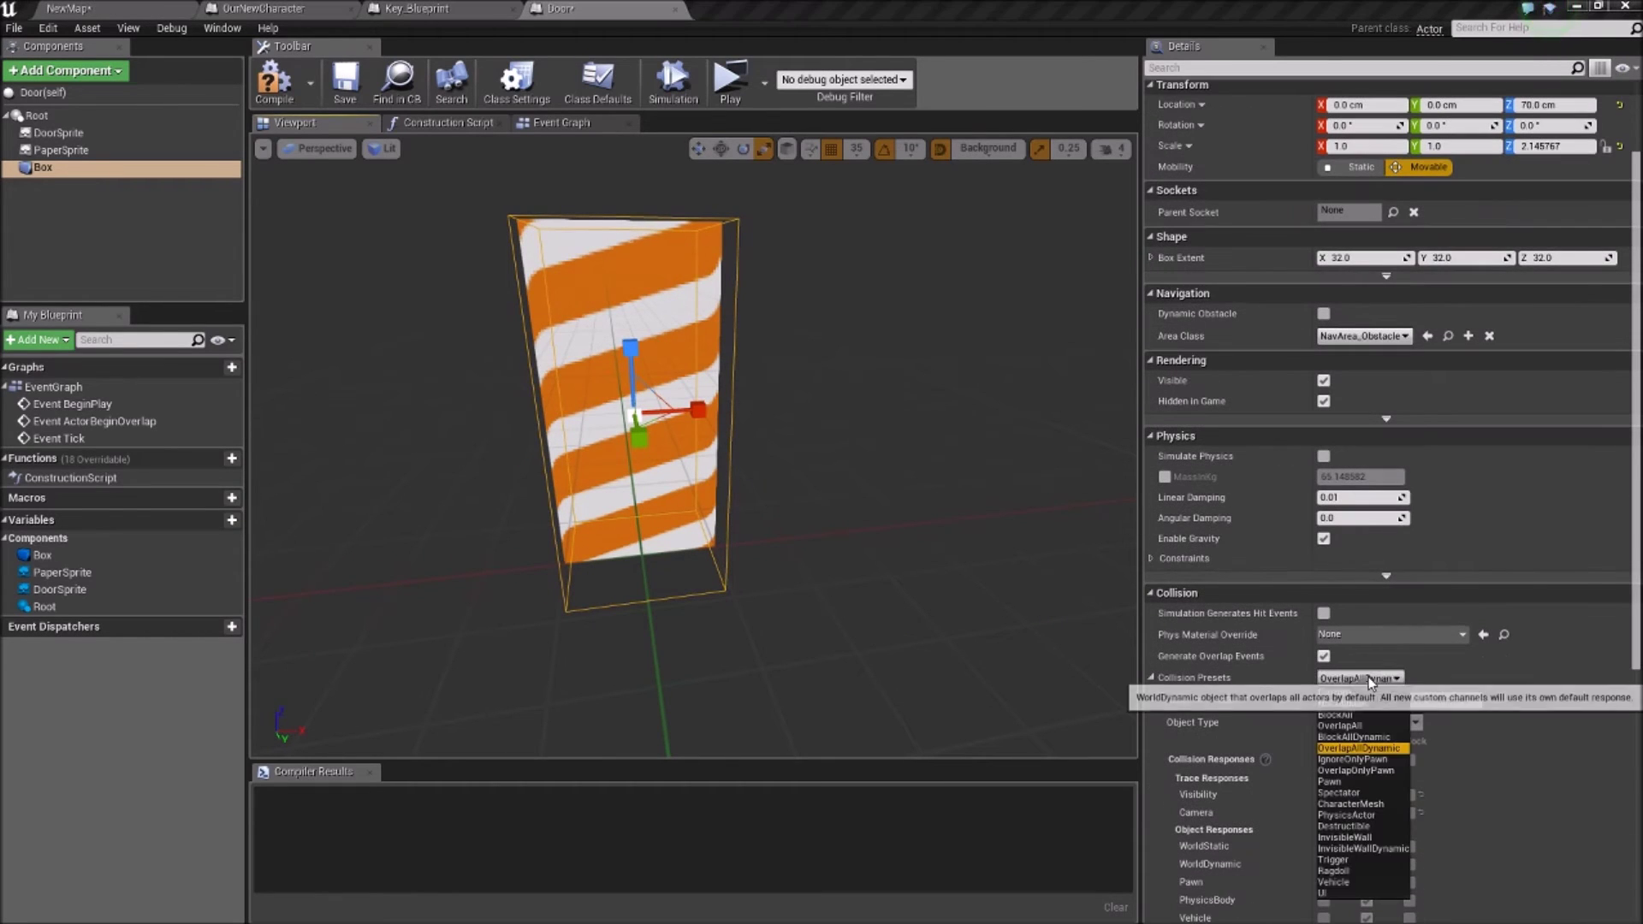
pyautogui.click(1335, 715)
pyautogui.click(274, 81)
pyautogui.click(345, 81)
# Step: Place a Door actor in the NewMap level and fit it into the wall opening at about X 17.3, Z -783.2 cm without grid snapping
pyautogui.click(163, 9)
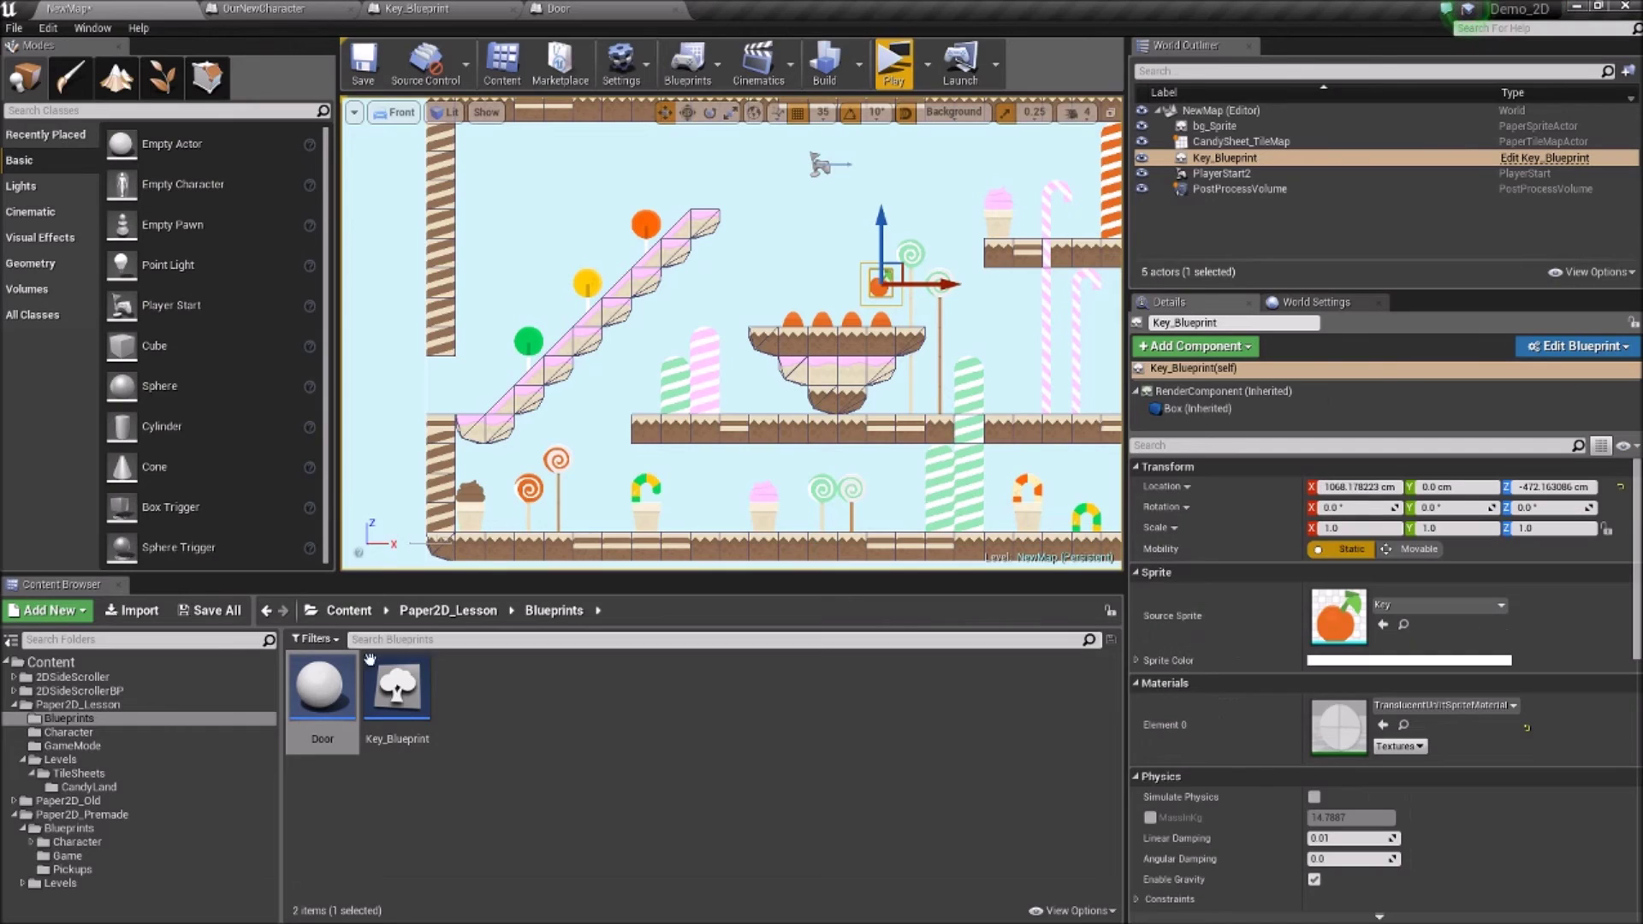
pyautogui.moveTo(323, 692); pyautogui.dragTo(444, 413)
pyautogui.press('f')
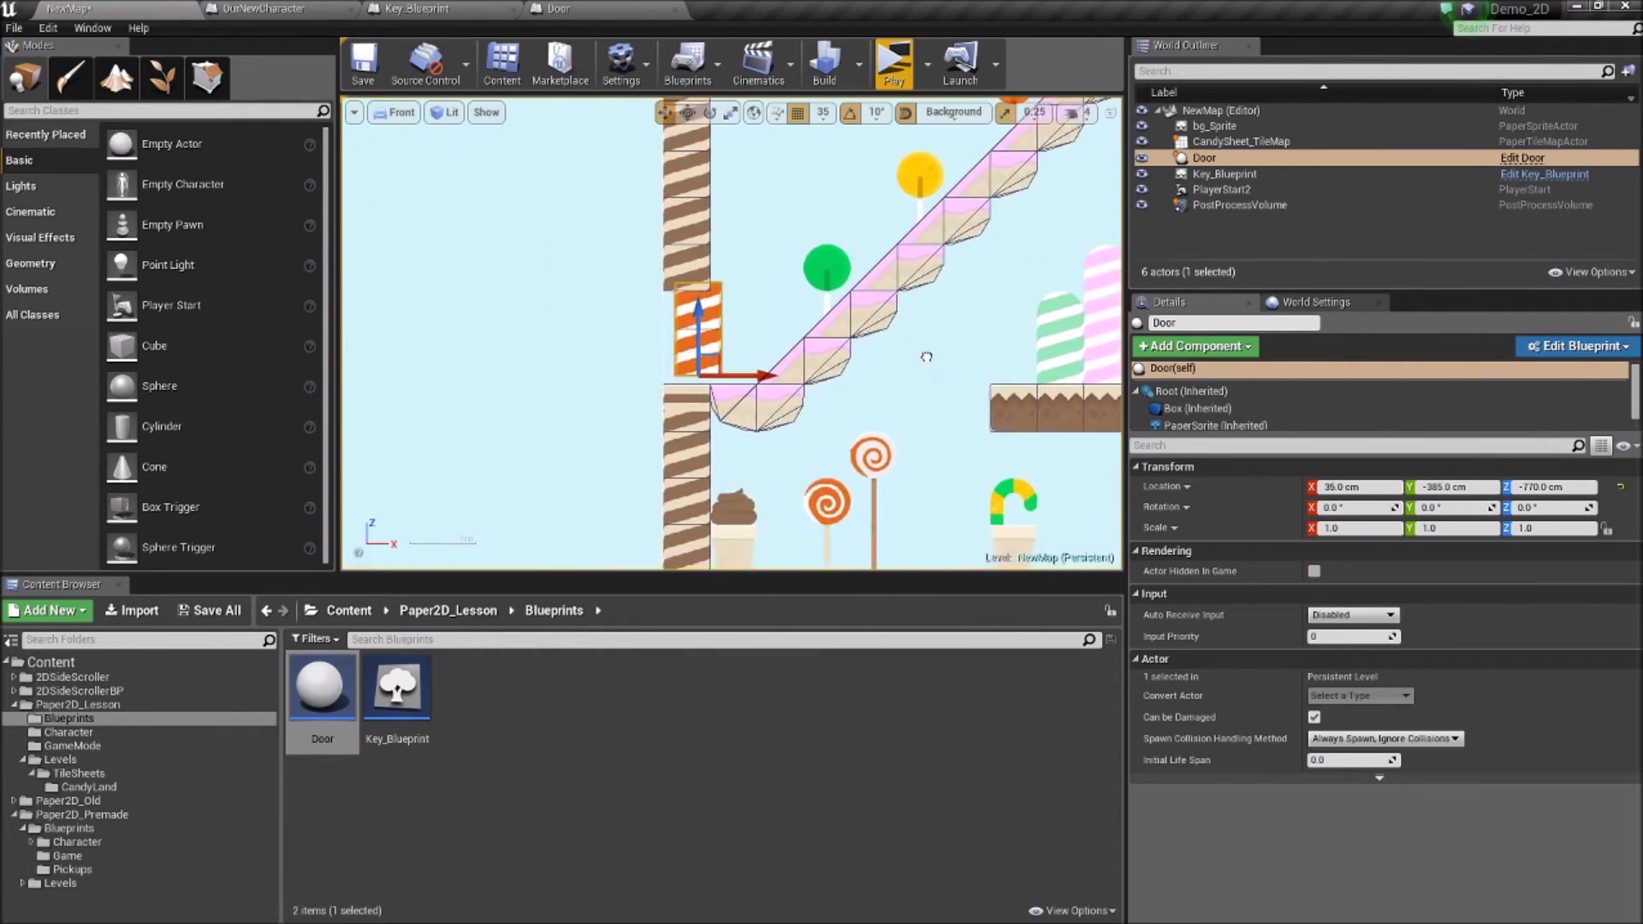
pyautogui.moveTo(706, 392); pyautogui.dragTo(655, 394)
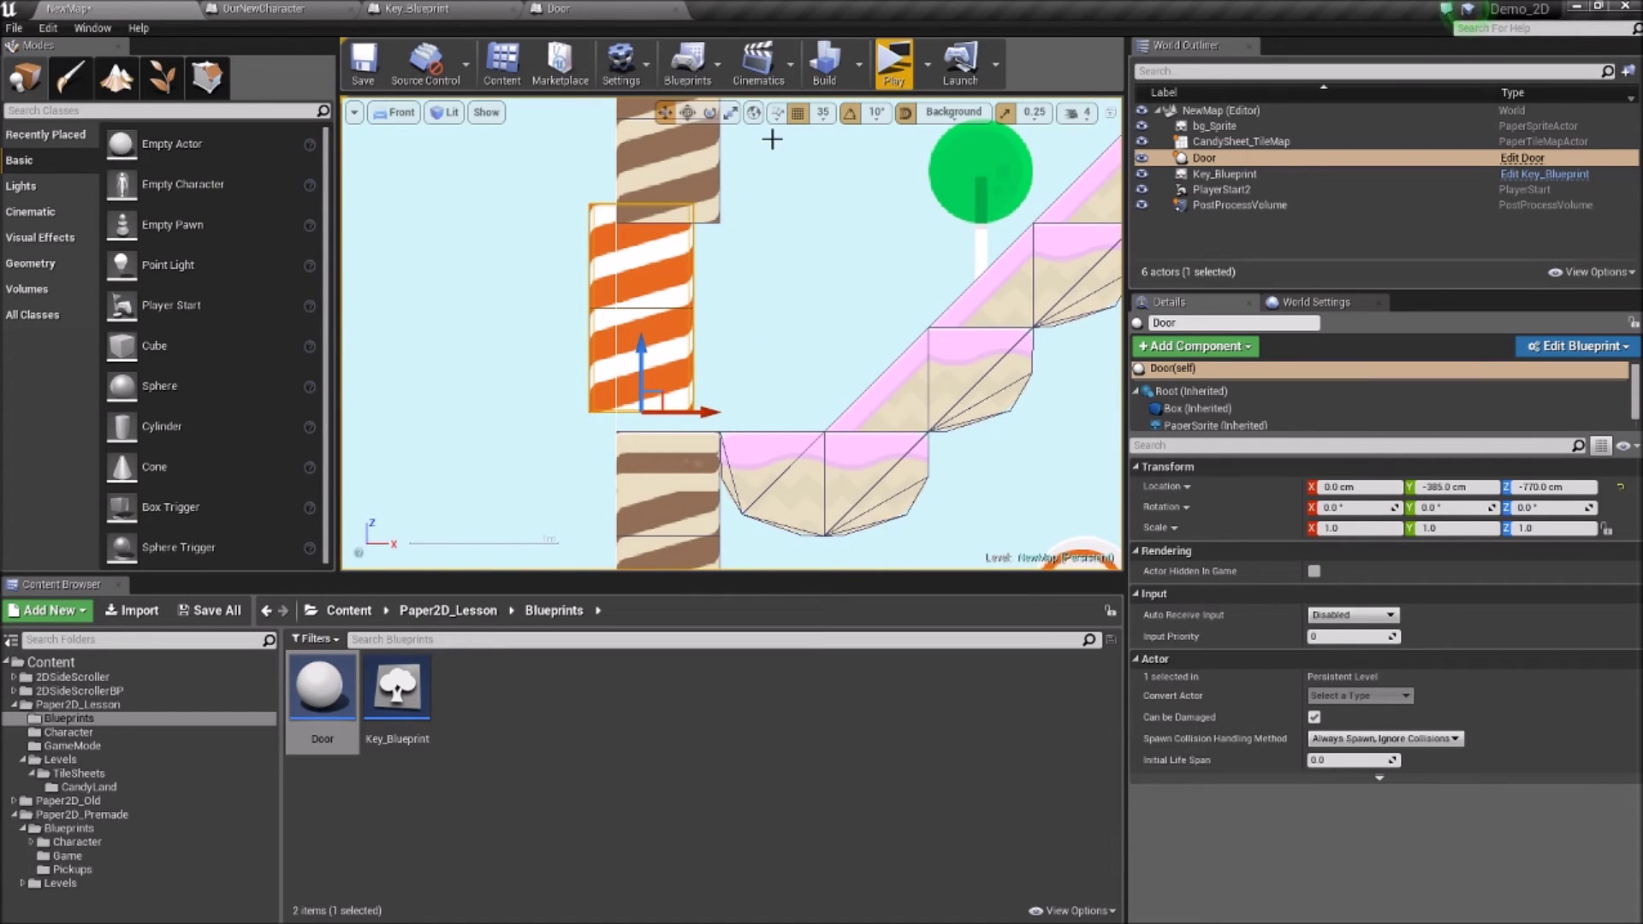
pyautogui.moveTo(658, 399); pyautogui.dragTo(685, 418)
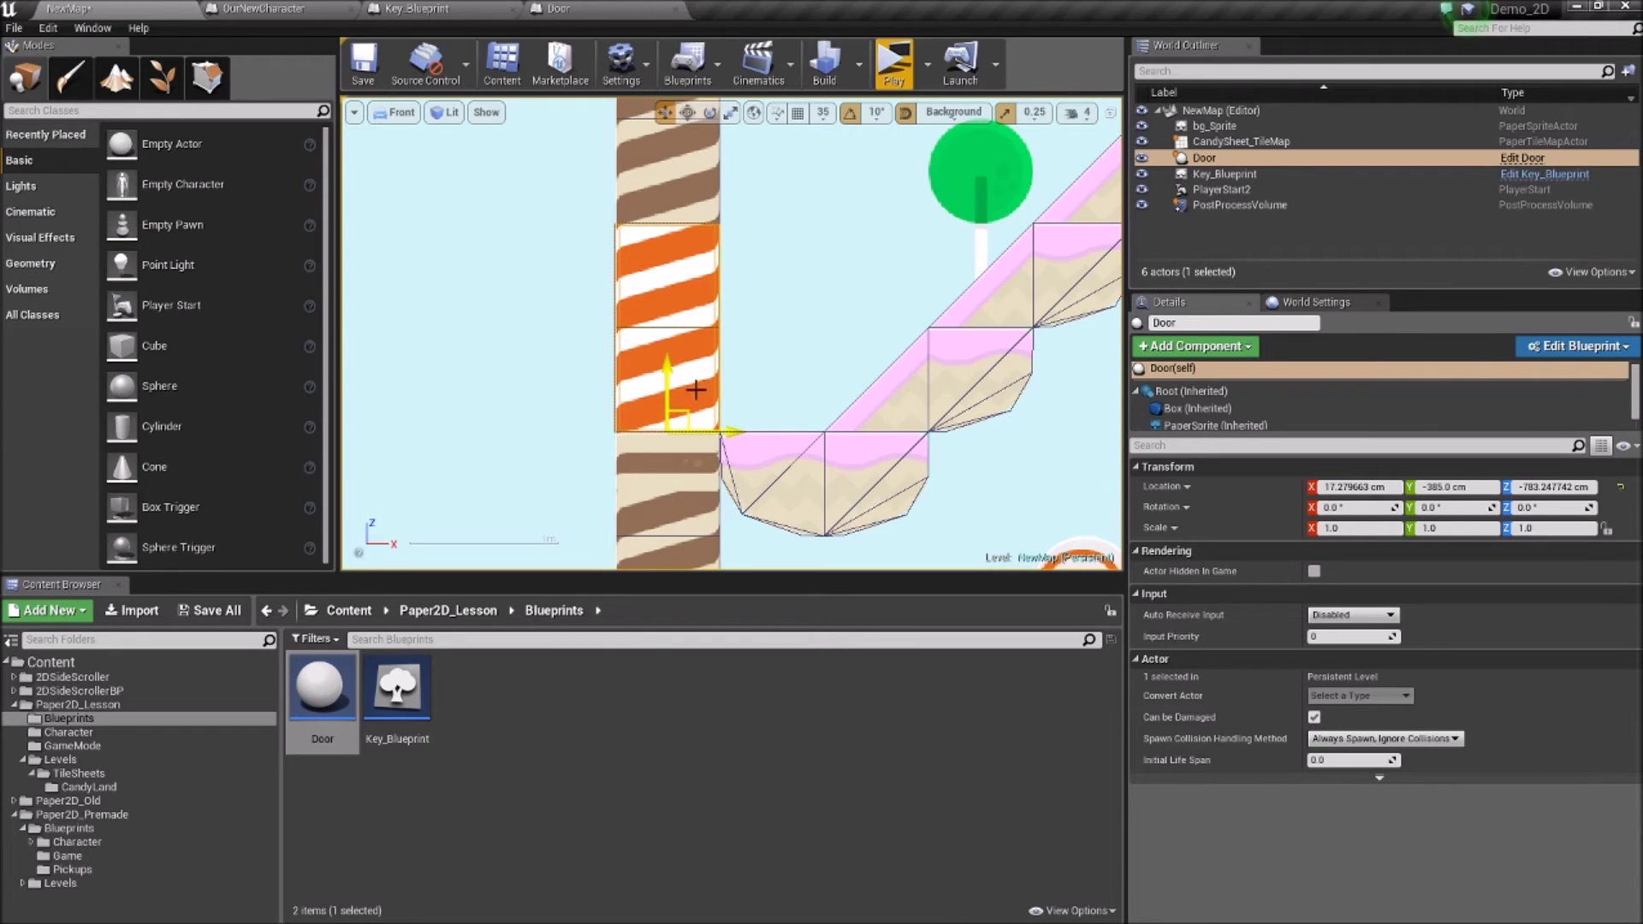
# Step: Set the level's grid snap size to 70 and check the Door's fit in the wall opening
pyautogui.click(798, 112)
pyautogui.moveTo(727, 430)
pyautogui.mouseDown()
pyautogui.moveTo(813, 428)
pyautogui.moveTo(730, 416)
pyautogui.mouseUp()
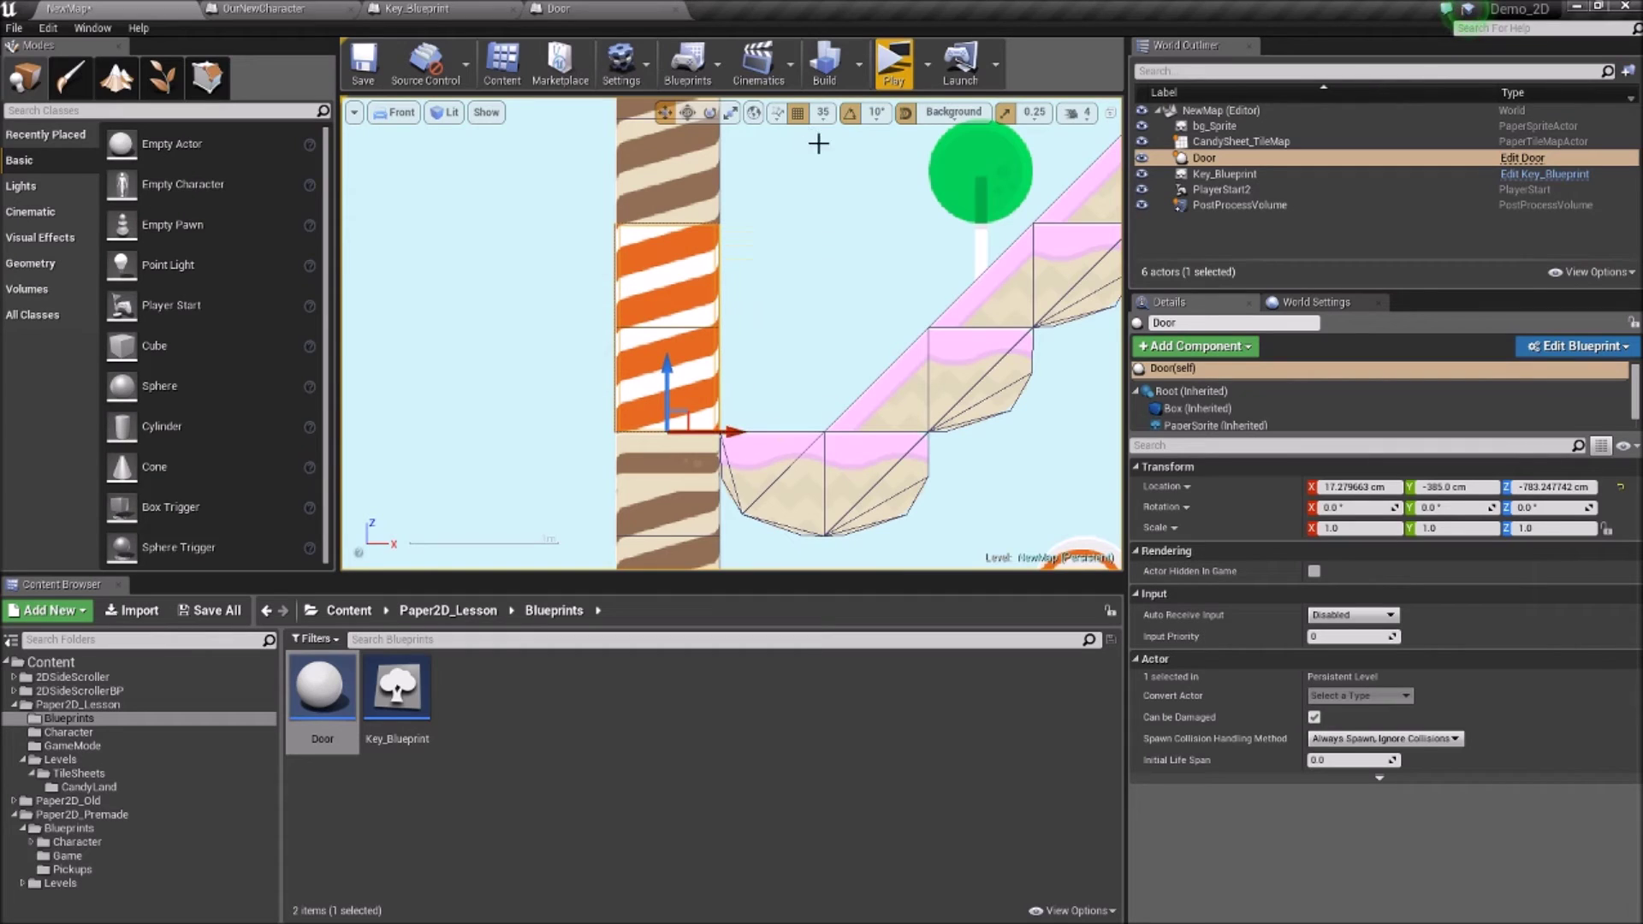
pyautogui.click(823, 112)
pyautogui.click(835, 245)
pyautogui.moveTo(727, 434)
pyautogui.mouseDown()
pyautogui.moveTo(813, 432)
pyautogui.moveTo(738, 430)
pyautogui.mouseUp()
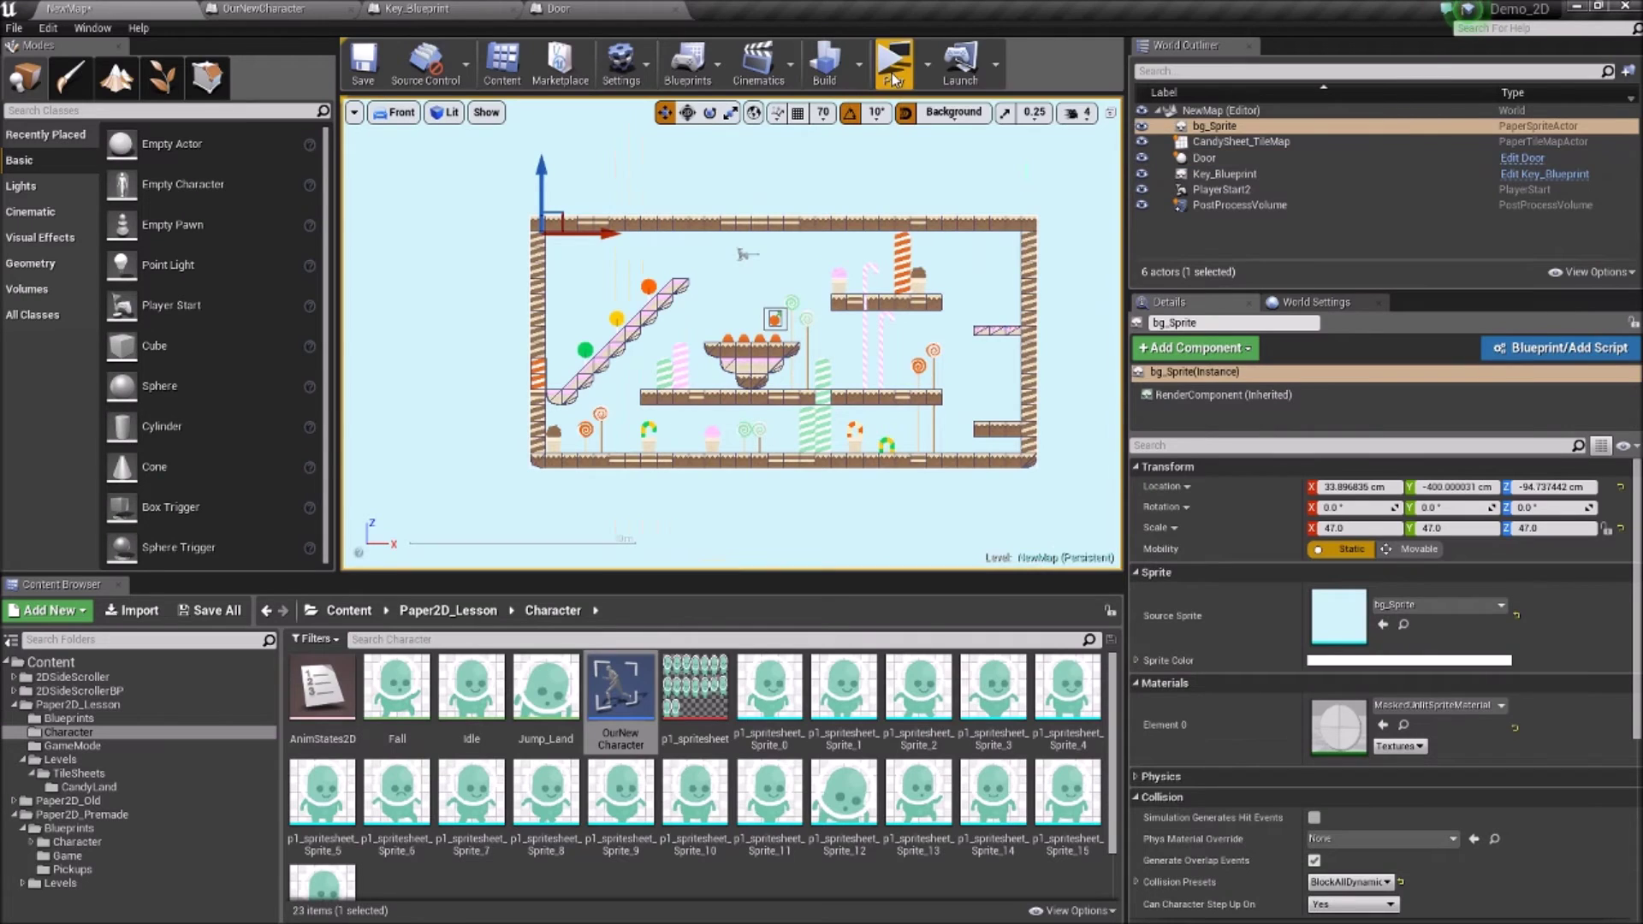
# Step: Playtest the level by running and jumping the character toward the door, then stop the preview
pyautogui.click(893, 65)
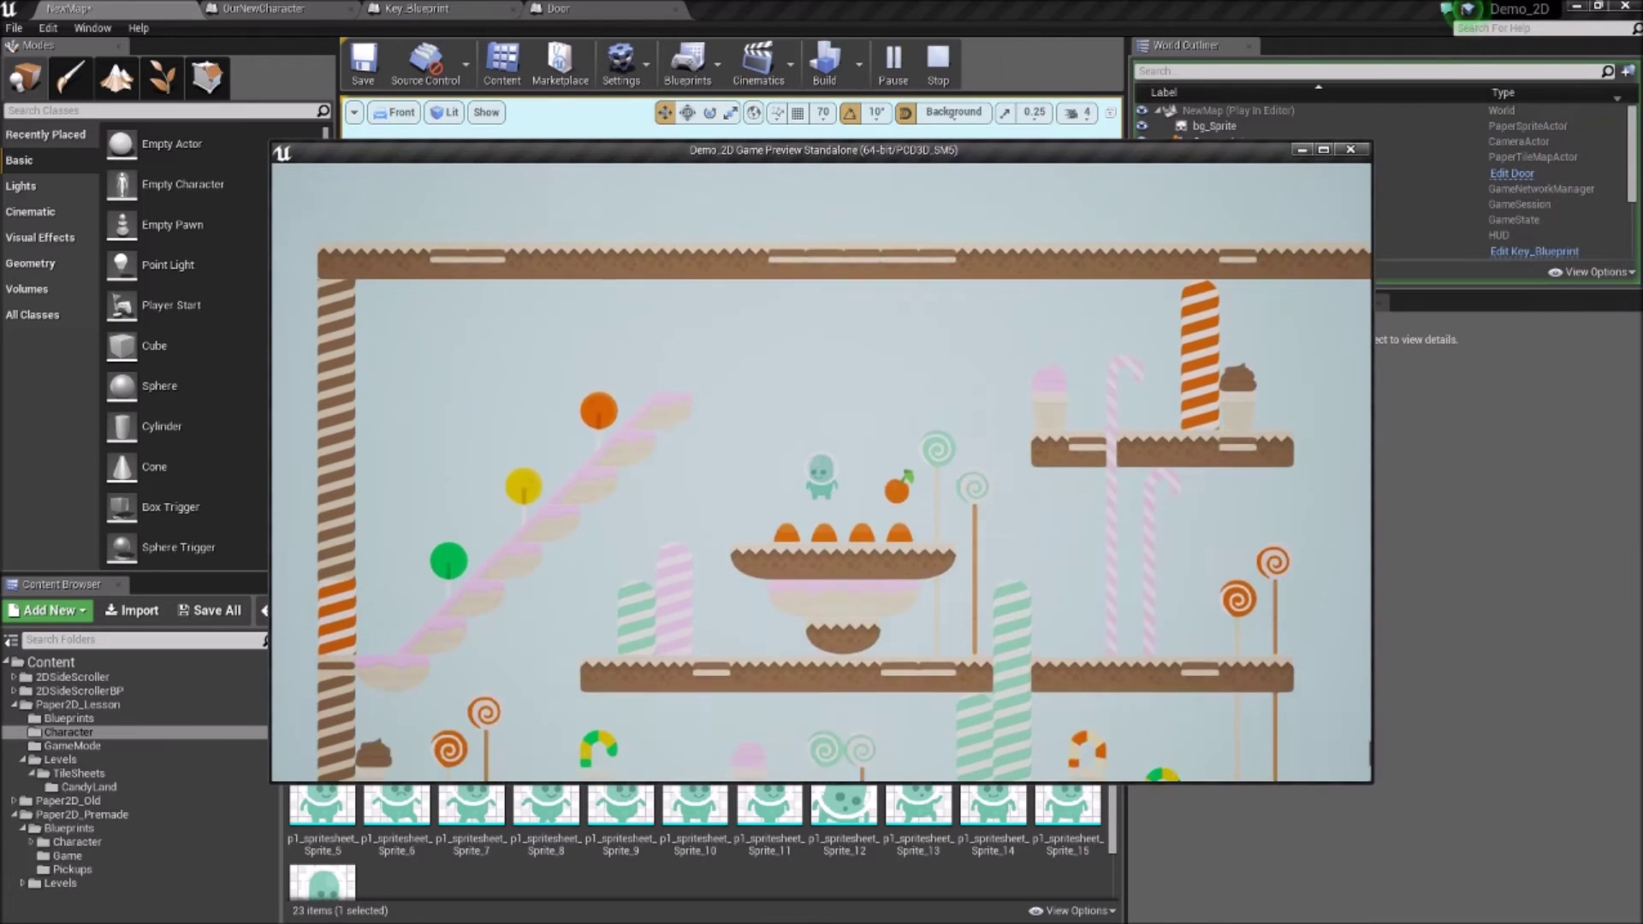
pyautogui.press('a')
pyautogui.press('space')
pyautogui.press('a')
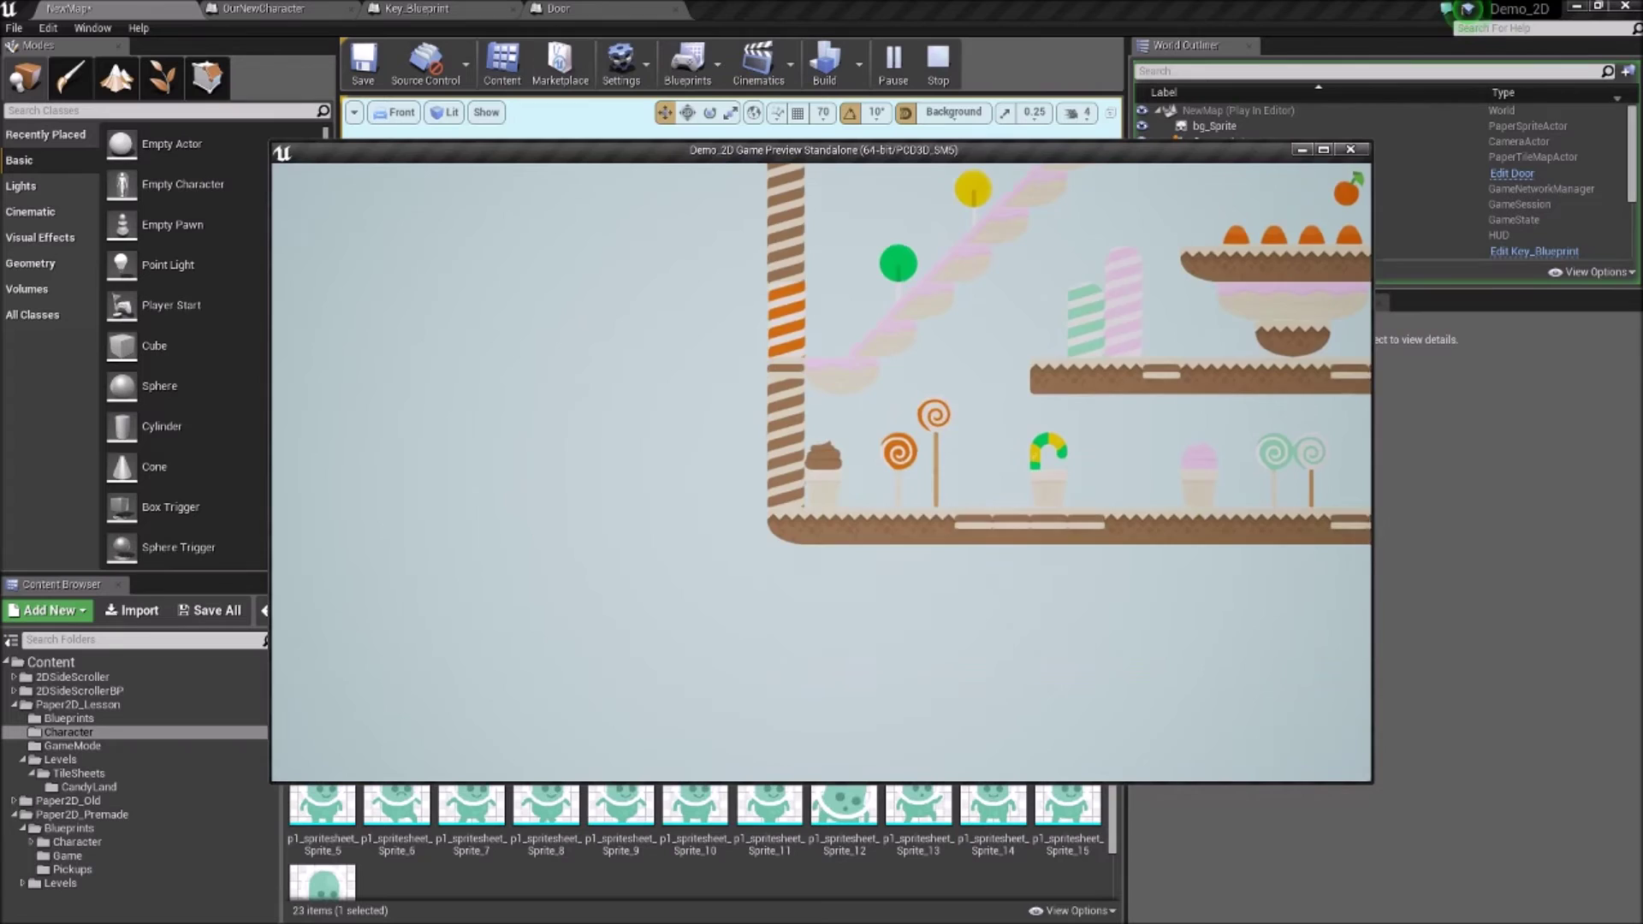
pyautogui.press('Escape')
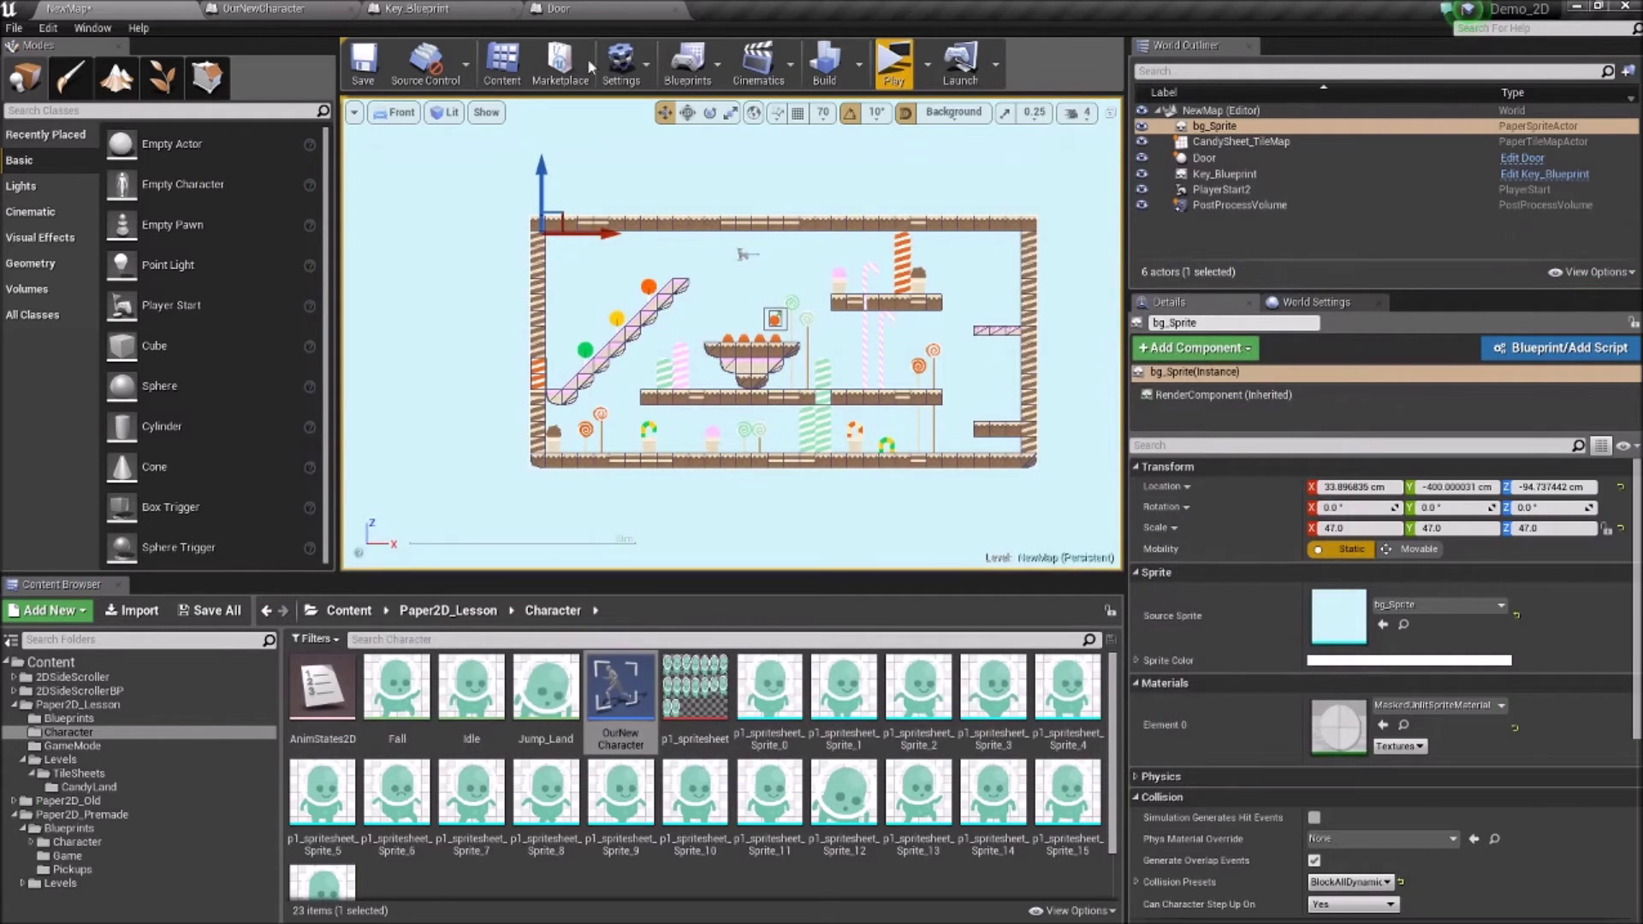
# Step: Select the inherited CapsuleComponent in the OurNewCharacter blueprint, and return to the NewMap level
pyautogui.click(262, 9)
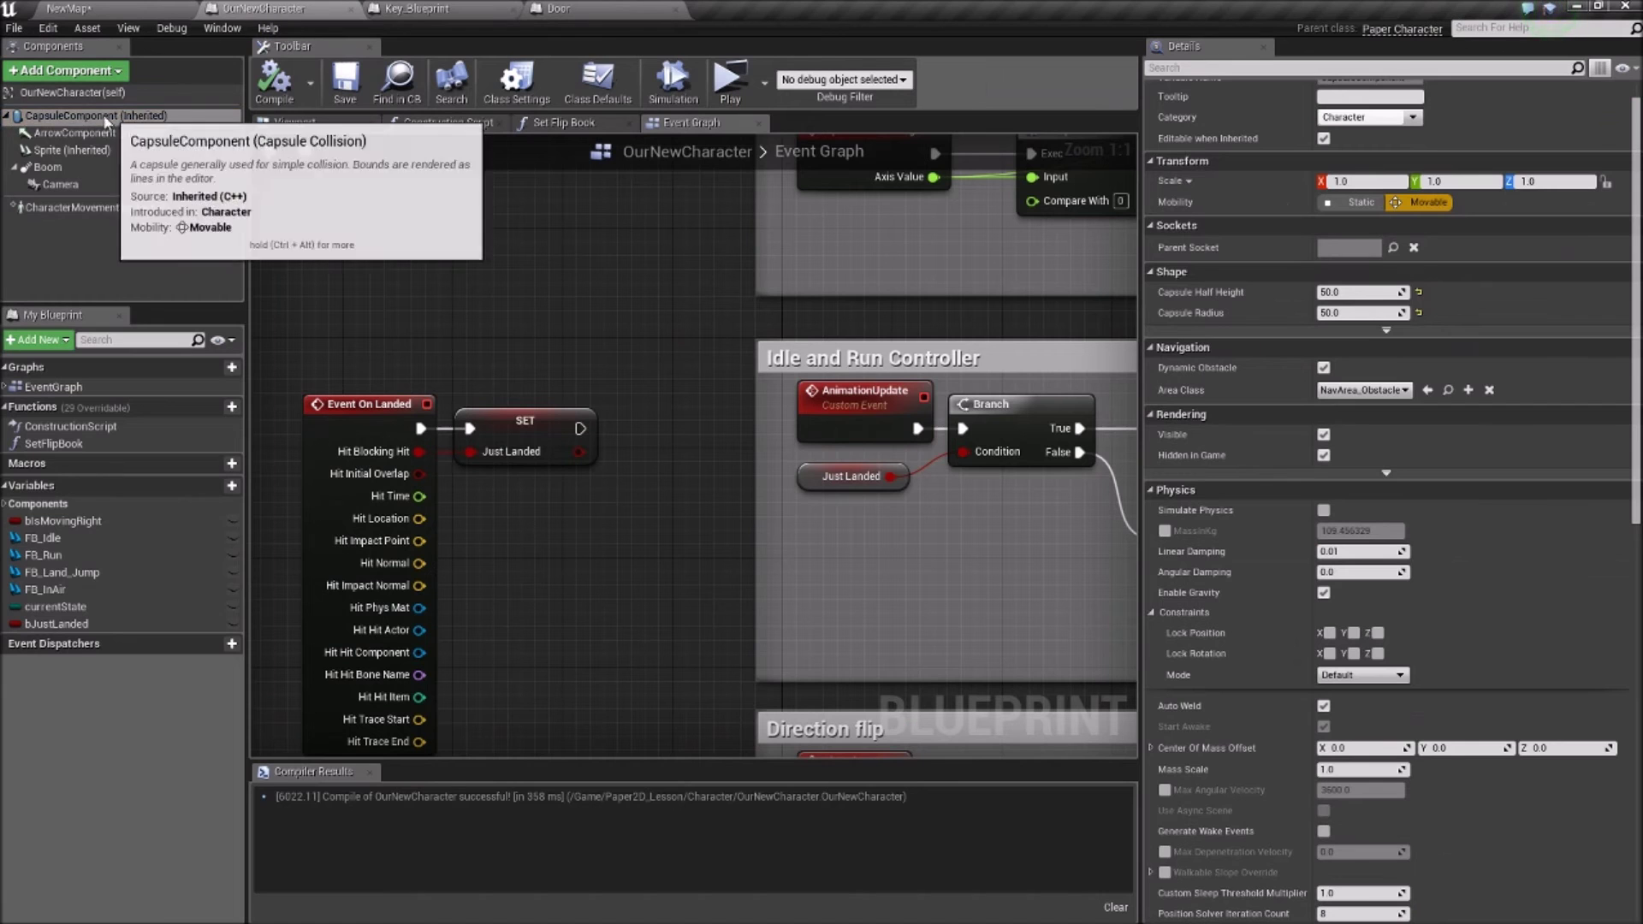
pyautogui.click(68, 119)
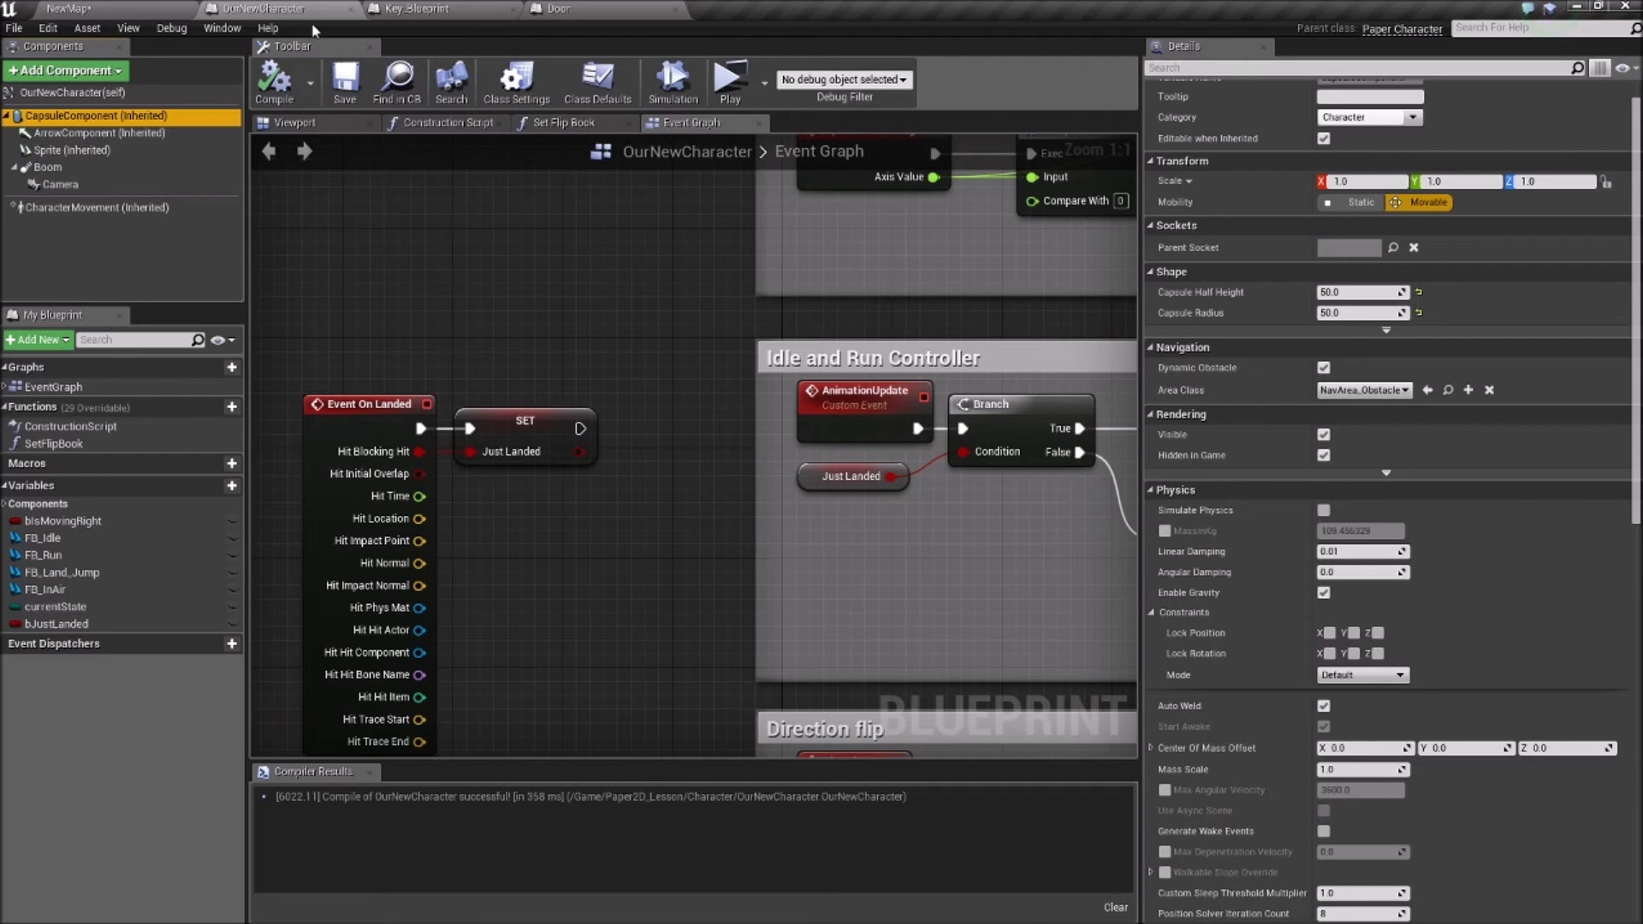
pyautogui.click(116, 7)
# Step: View the level in Perspective, try moving bg_Sprite along the Y axis, and undo the move
pyautogui.moveTo(589, 304); pyautogui.dragTo(680, 333, button='right')
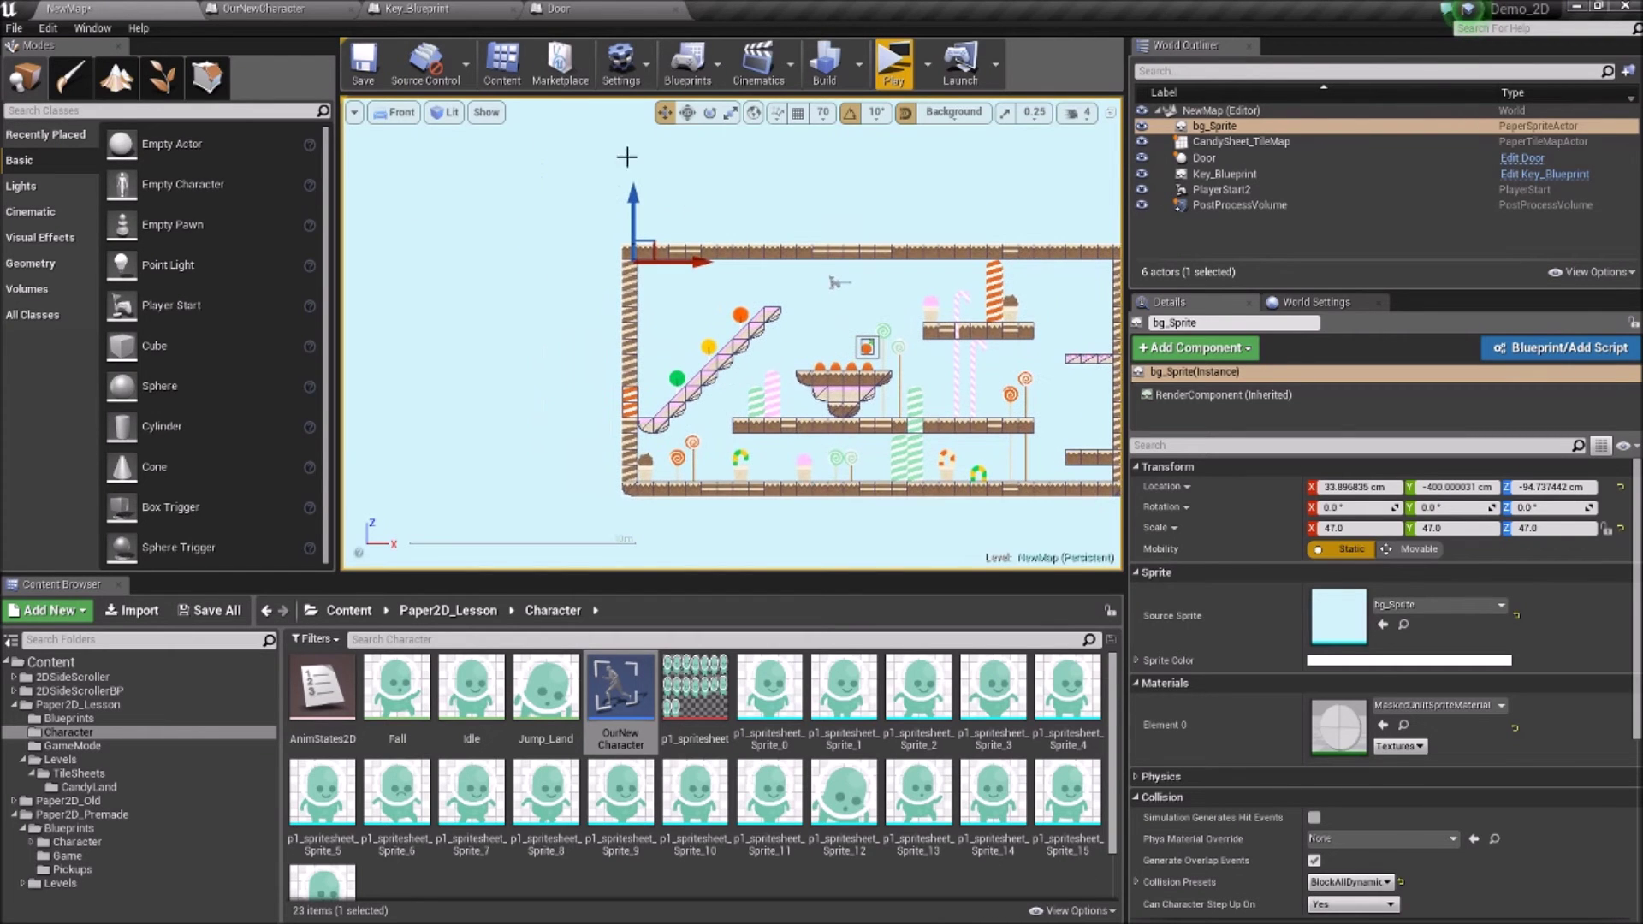
pyautogui.click(398, 112)
pyautogui.click(412, 142)
pyautogui.moveTo(554, 219); pyautogui.dragTo(466, 223, button='right')
pyautogui.moveTo(637, 223)
pyautogui.mouseDown()
pyautogui.moveTo(685, 225)
pyautogui.moveTo(595, 250)
pyautogui.moveTo(630, 249)
pyautogui.mouseUp()
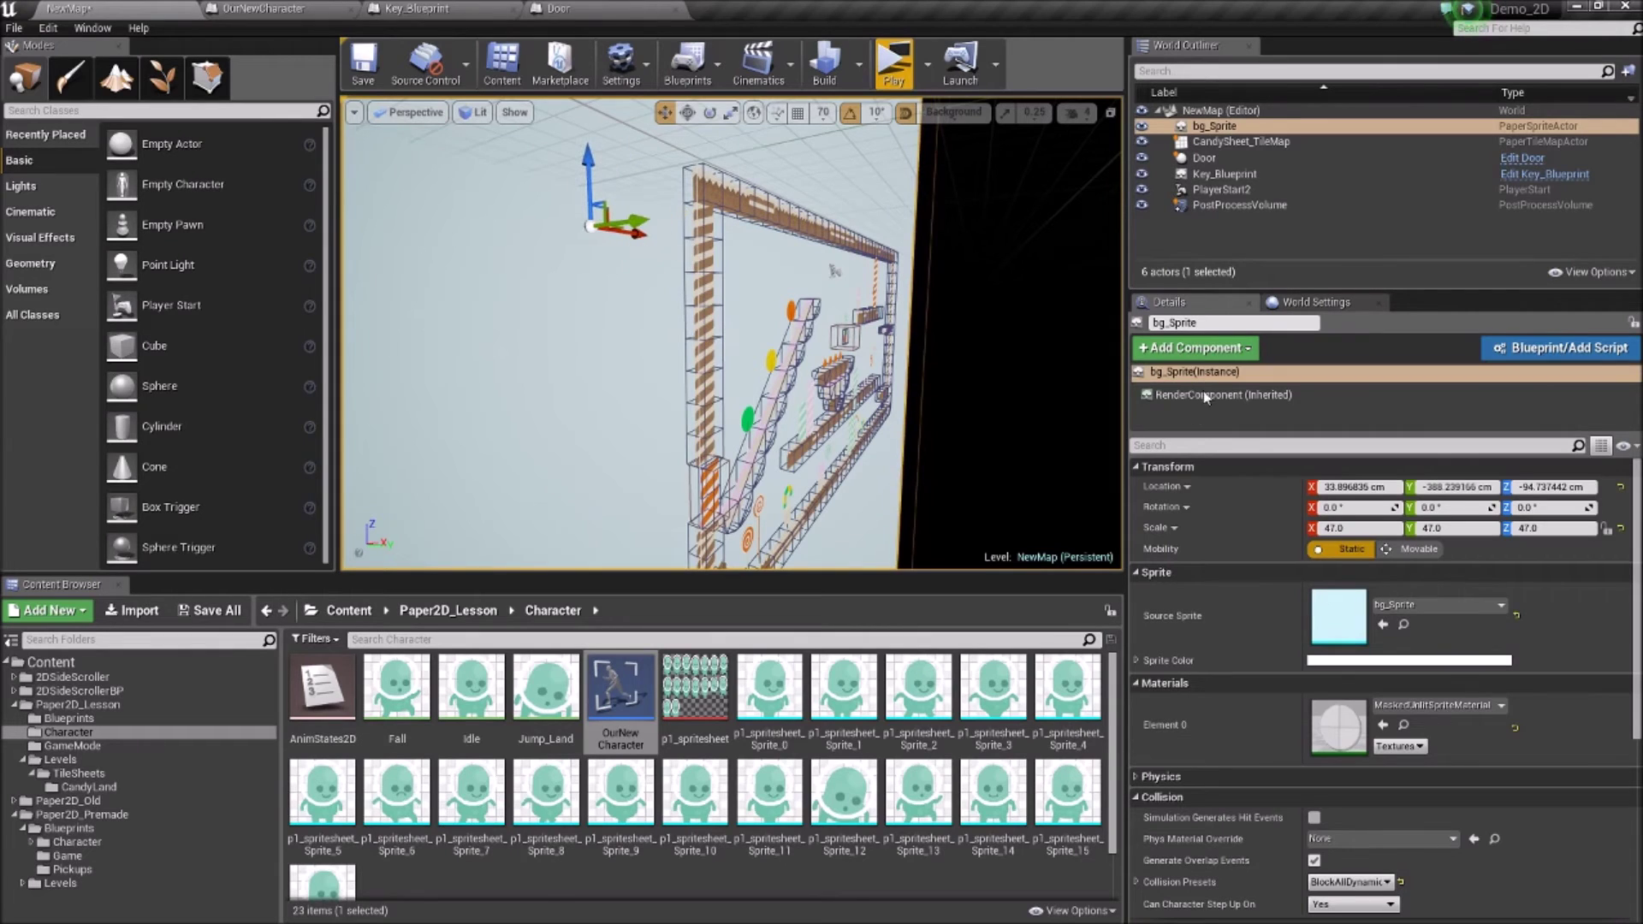
pyautogui.hotkey('ctrl', 'z')
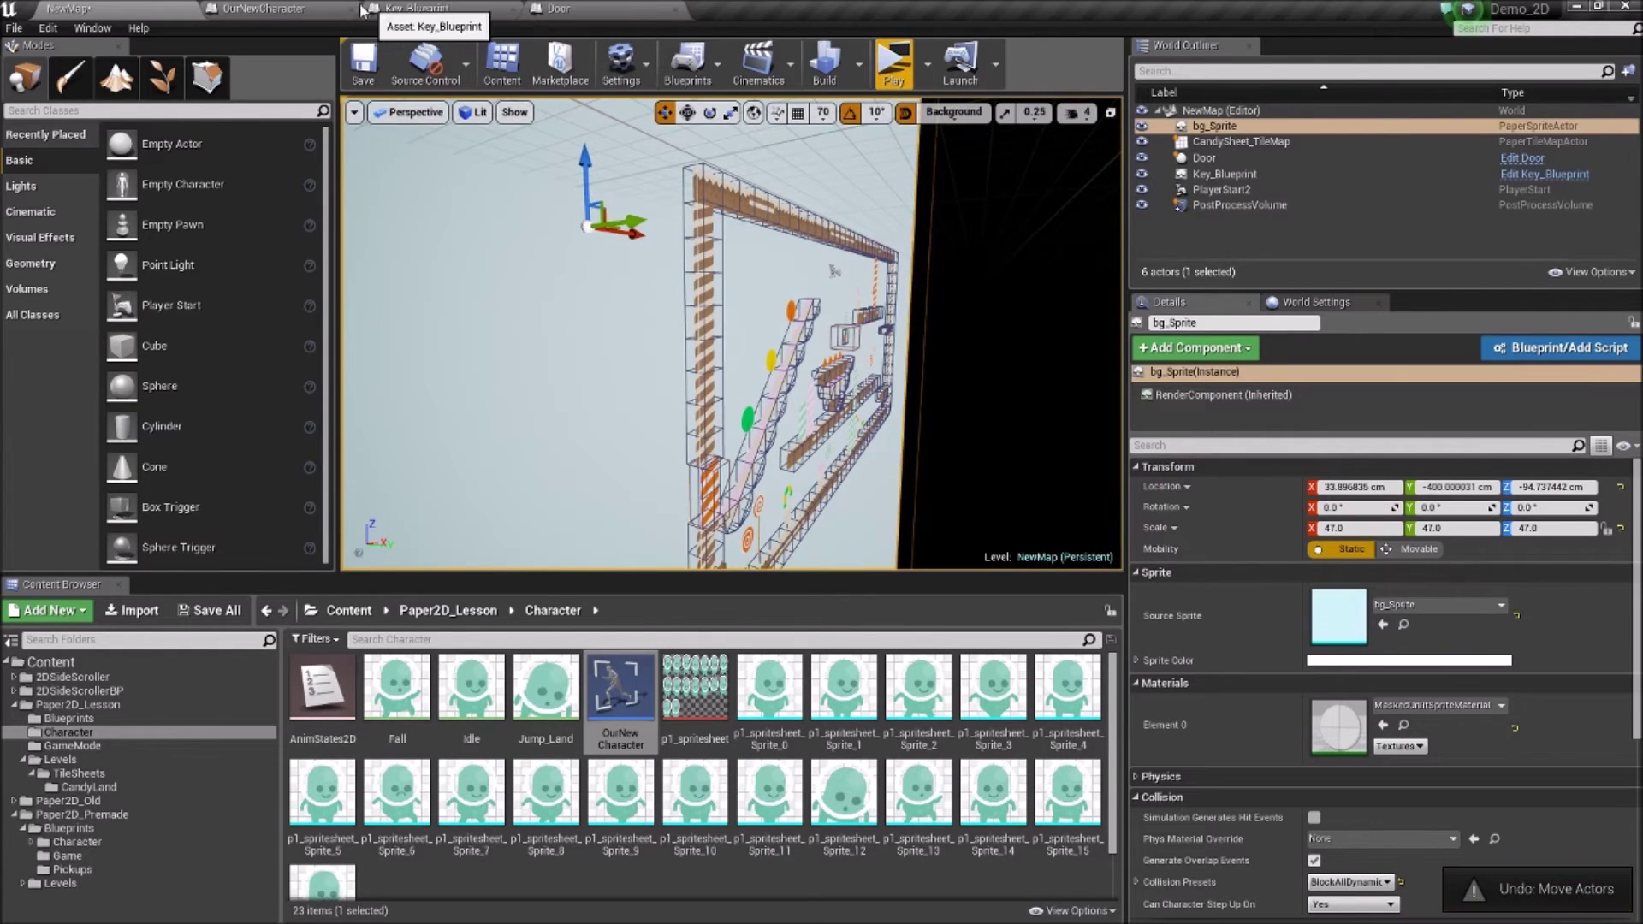
# Step: Lock the Y position in the physics constraints of OurNewCharacter's CapsuleComponent and save the blueprint
pyautogui.click(342, 9)
pyautogui.click(1353, 634)
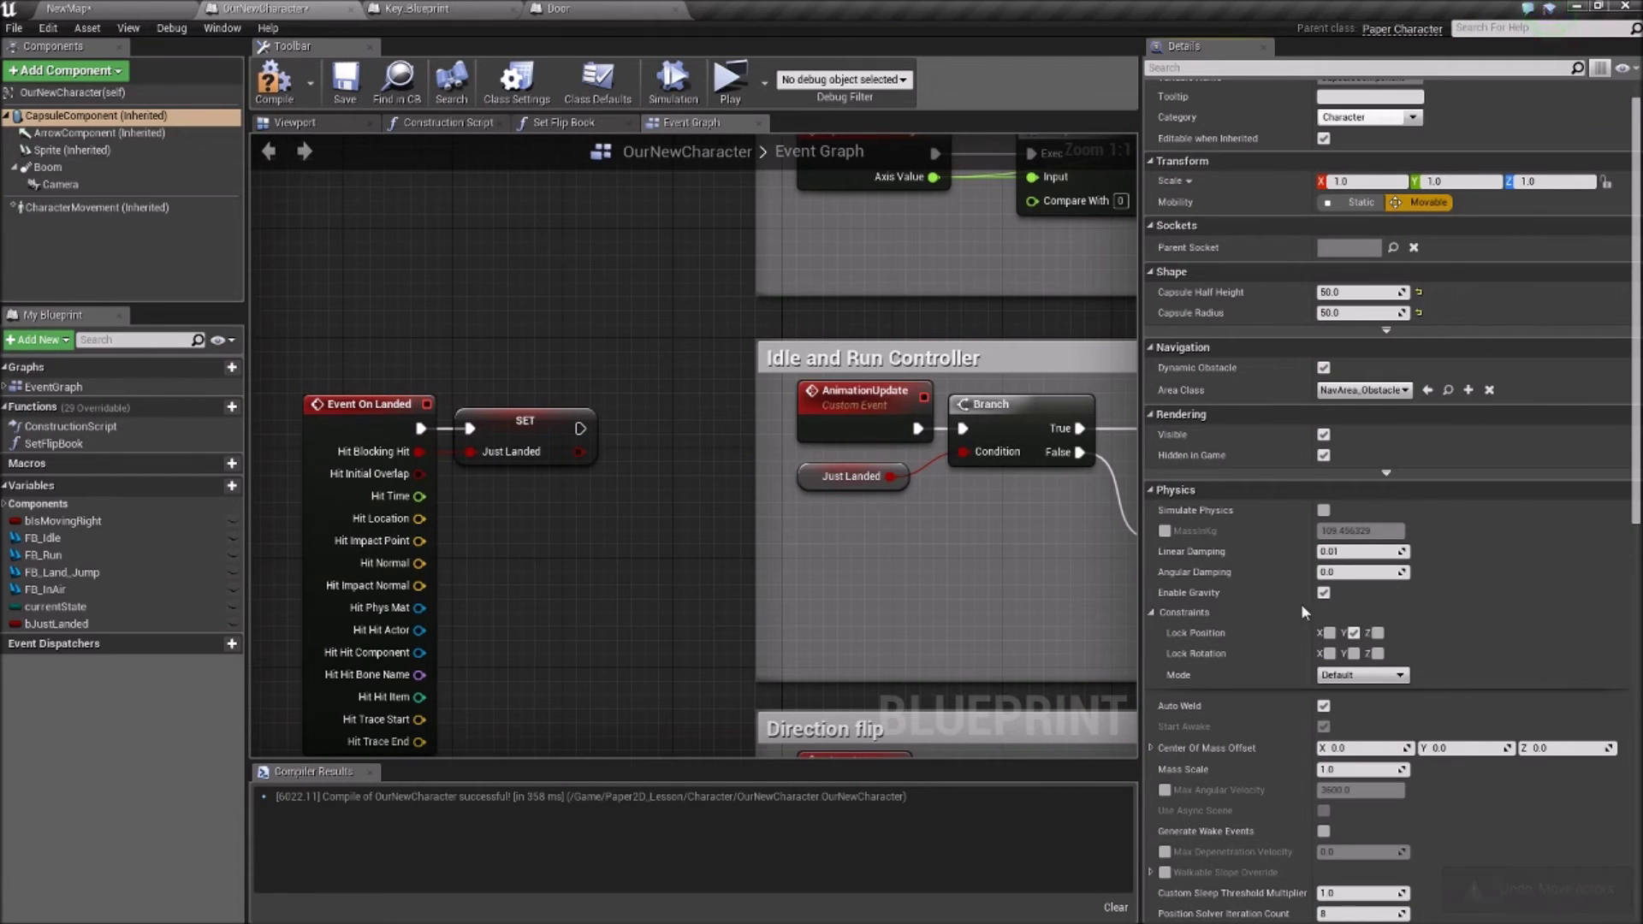
pyautogui.click(357, 89)
# Step: Playtest the level again, running the character down the slope against the door and jumping there
pyautogui.click(734, 84)
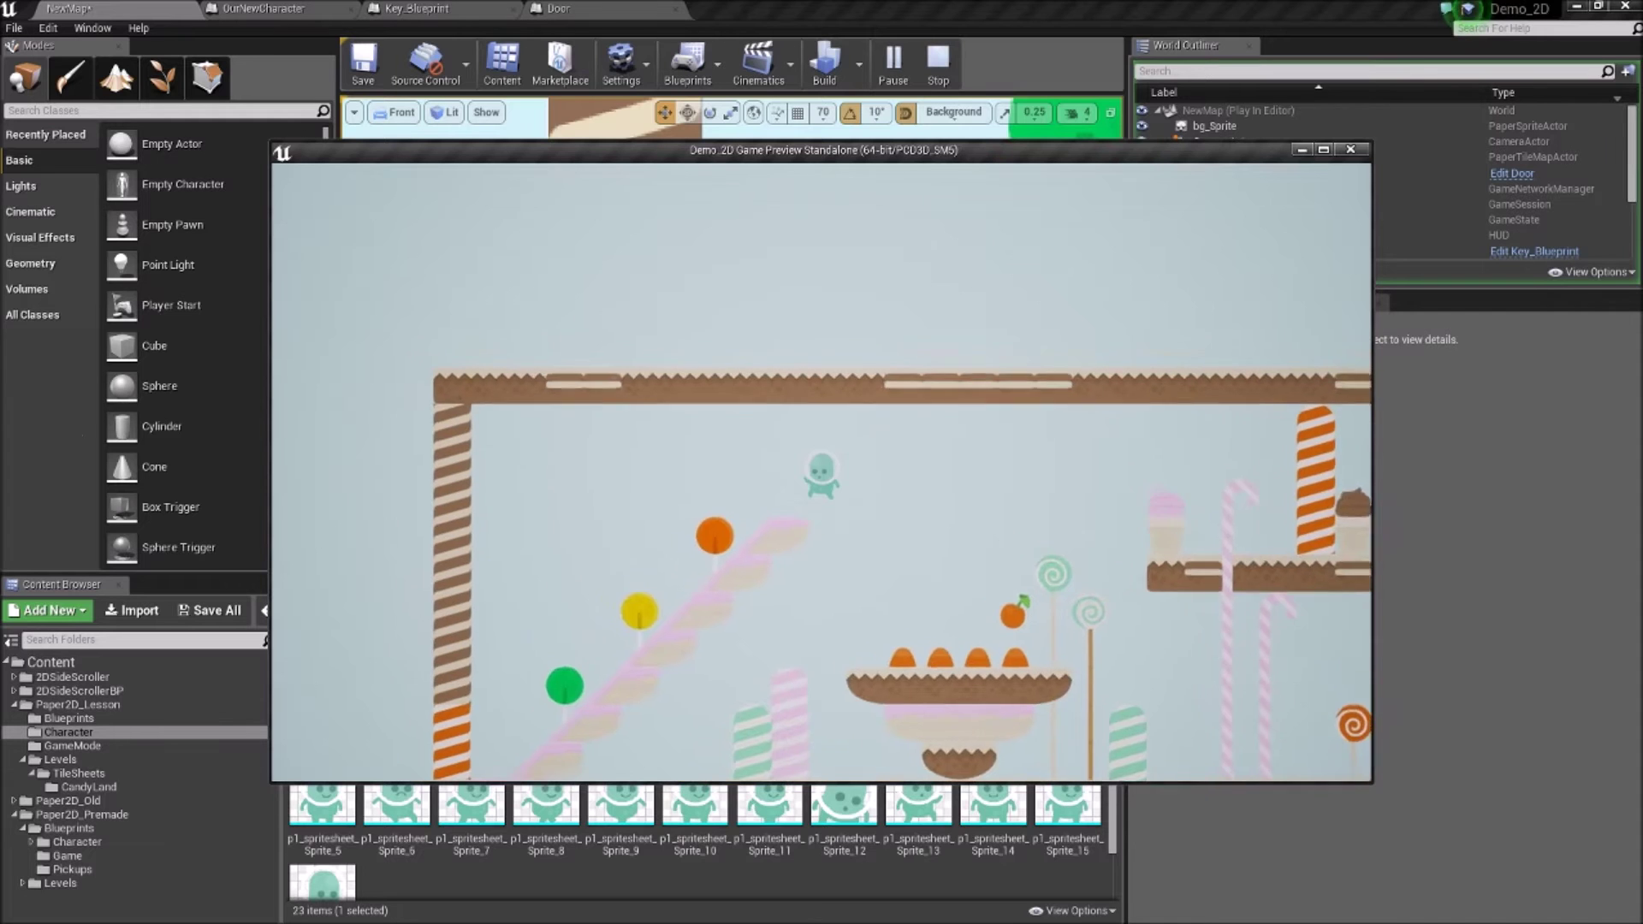
pyautogui.press('a')
pyautogui.press('a')
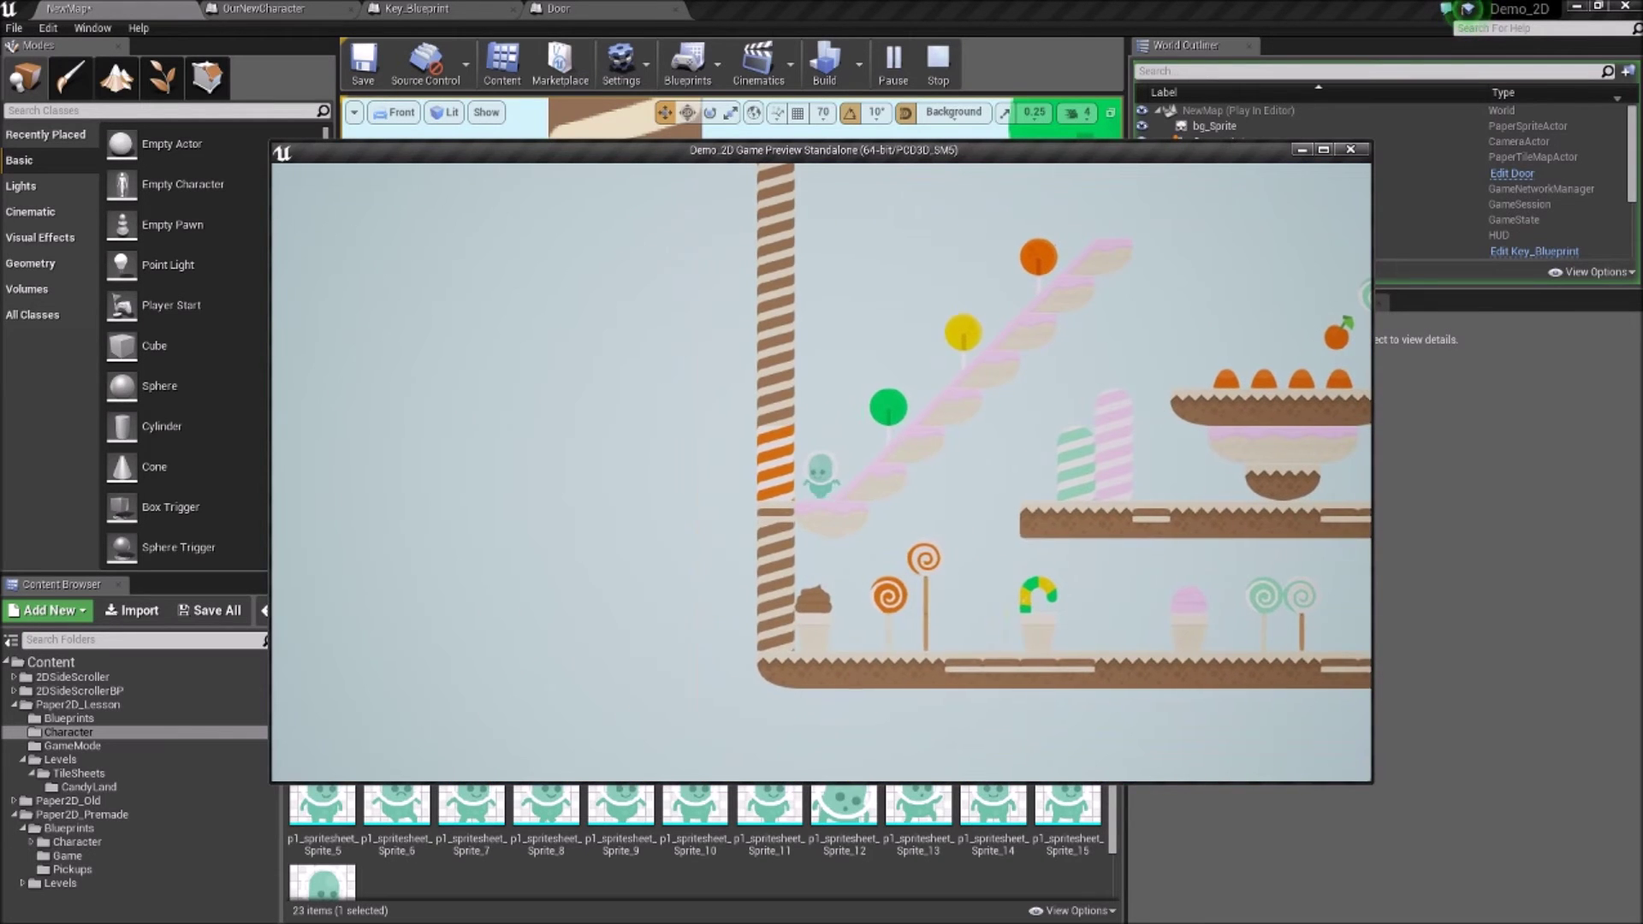
pyautogui.press('space')
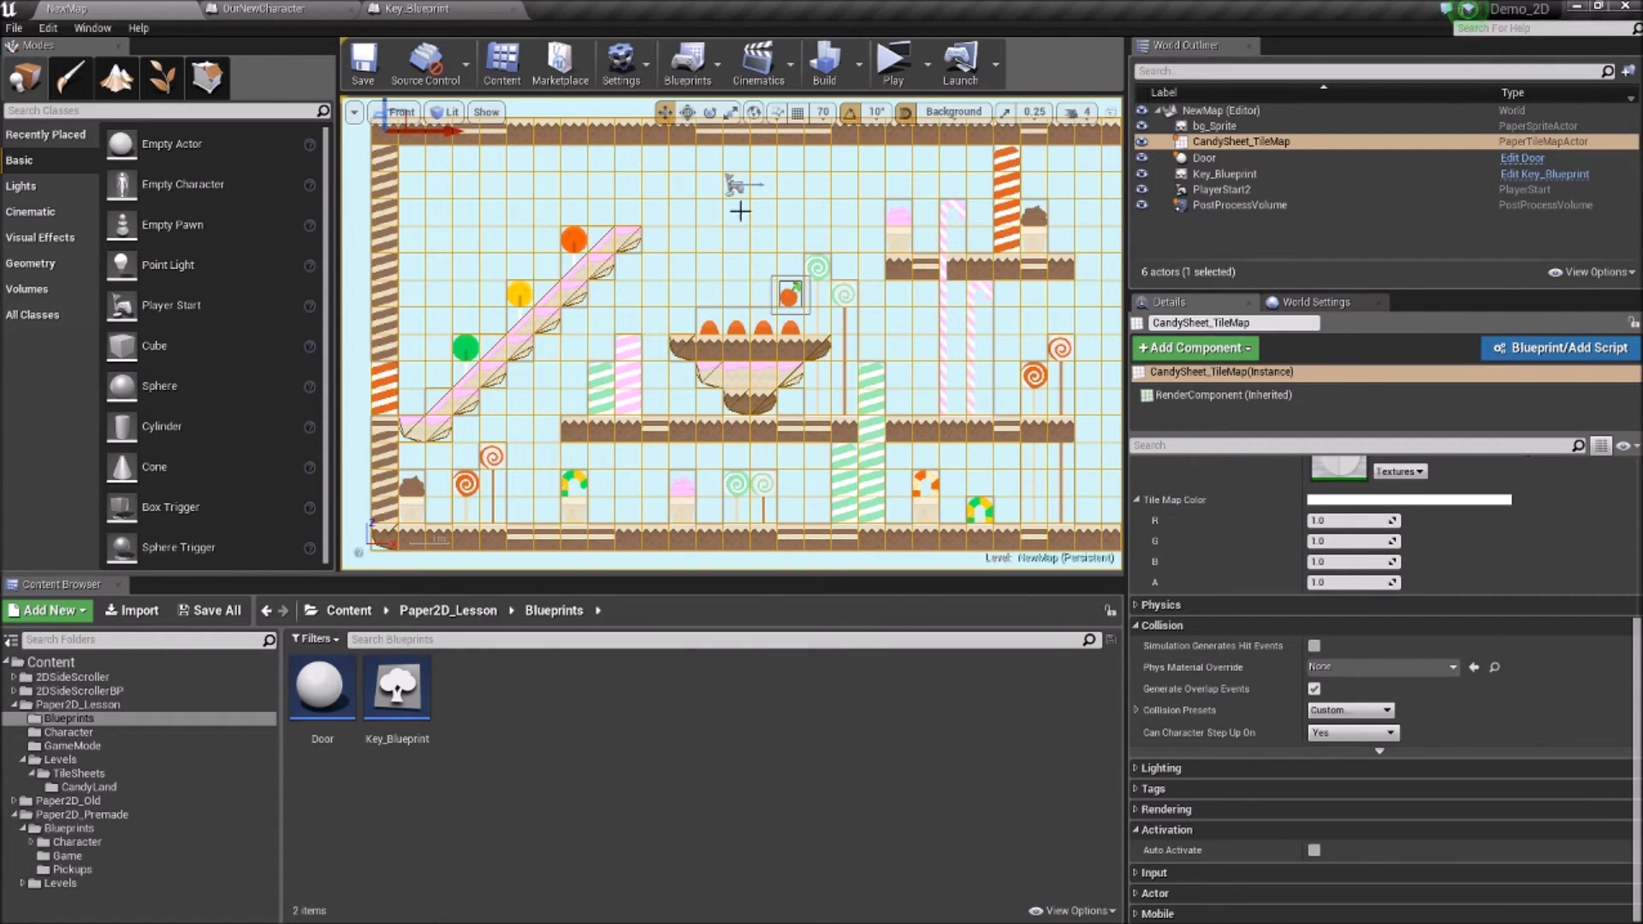
# Step: Open the Collision page of the project settings and expand its list of collision presets
pyautogui.click(622, 62)
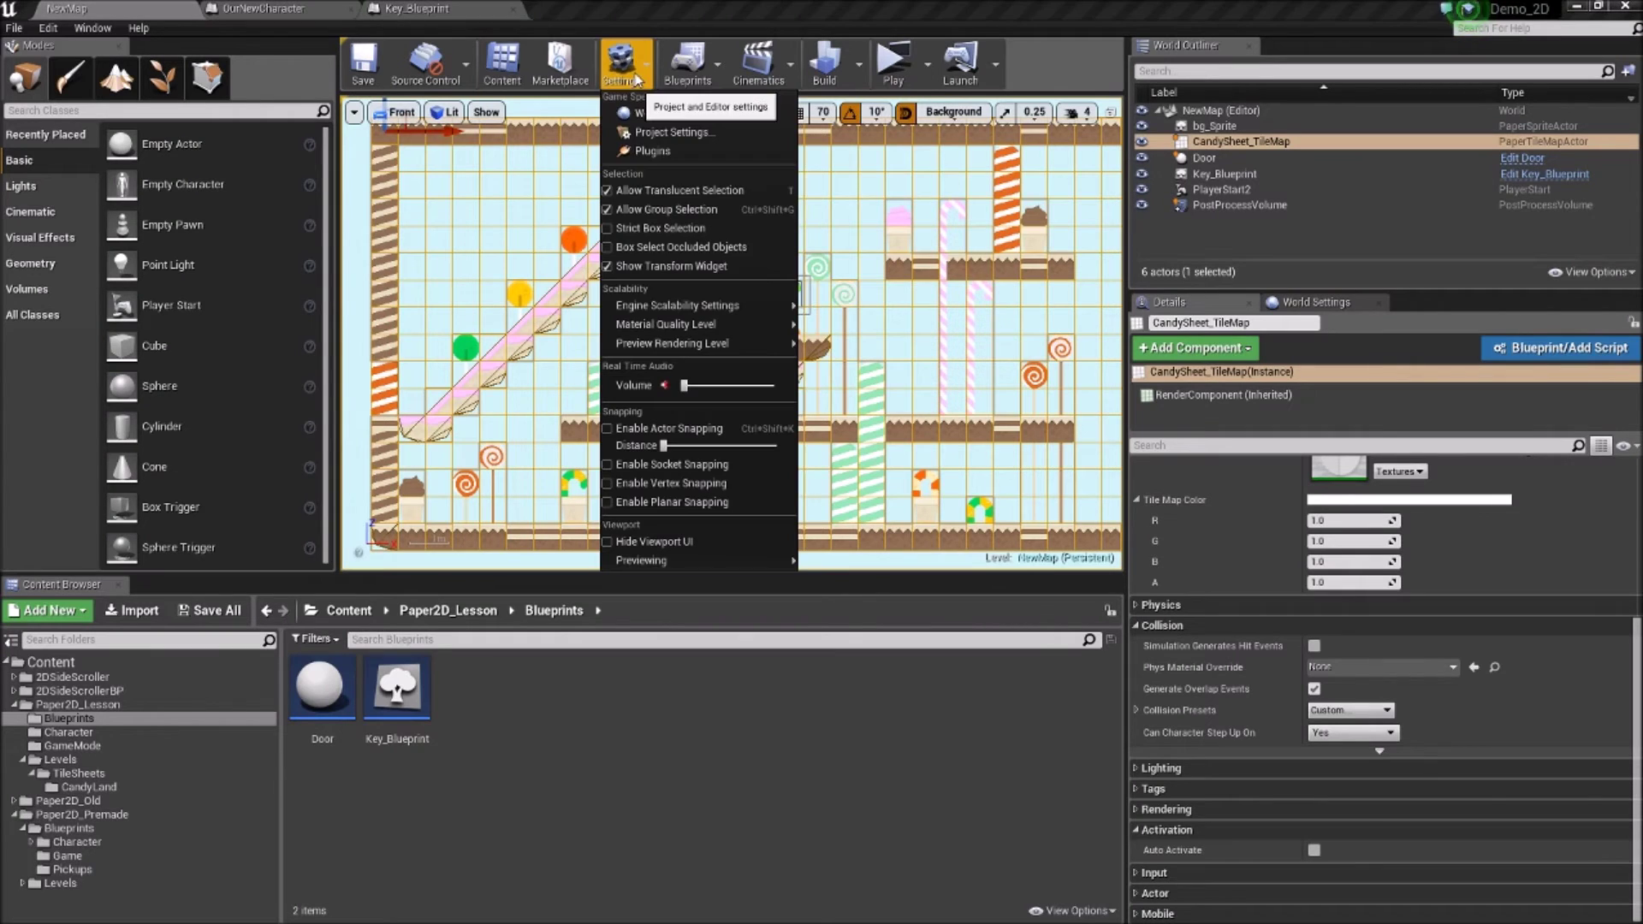
pyautogui.click(656, 135)
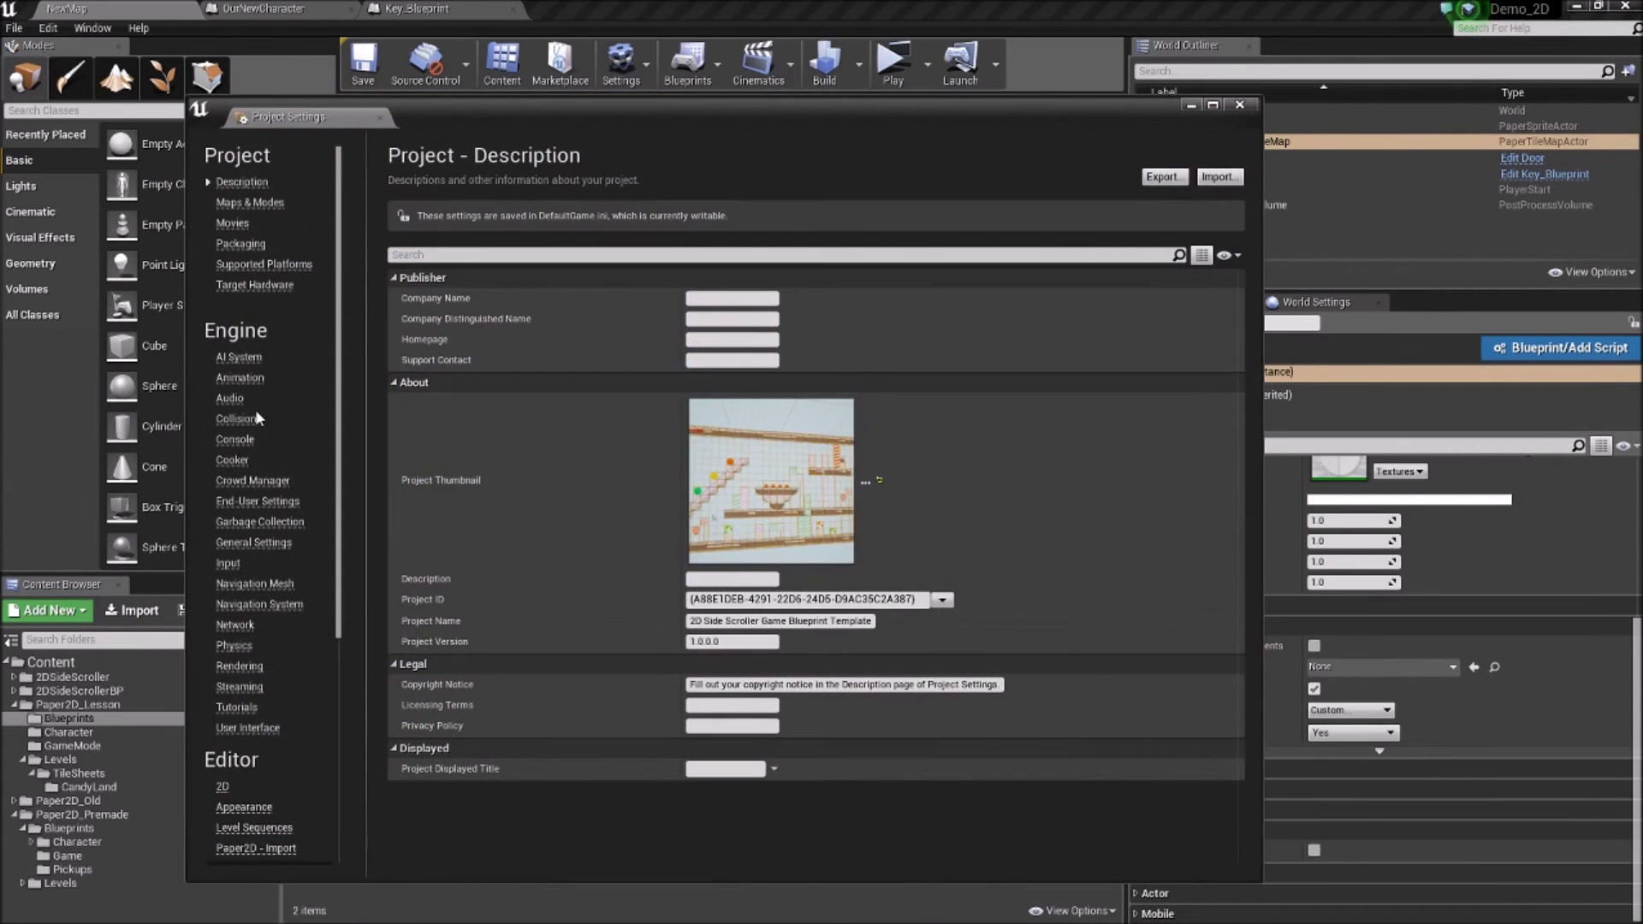
pyautogui.click(236, 420)
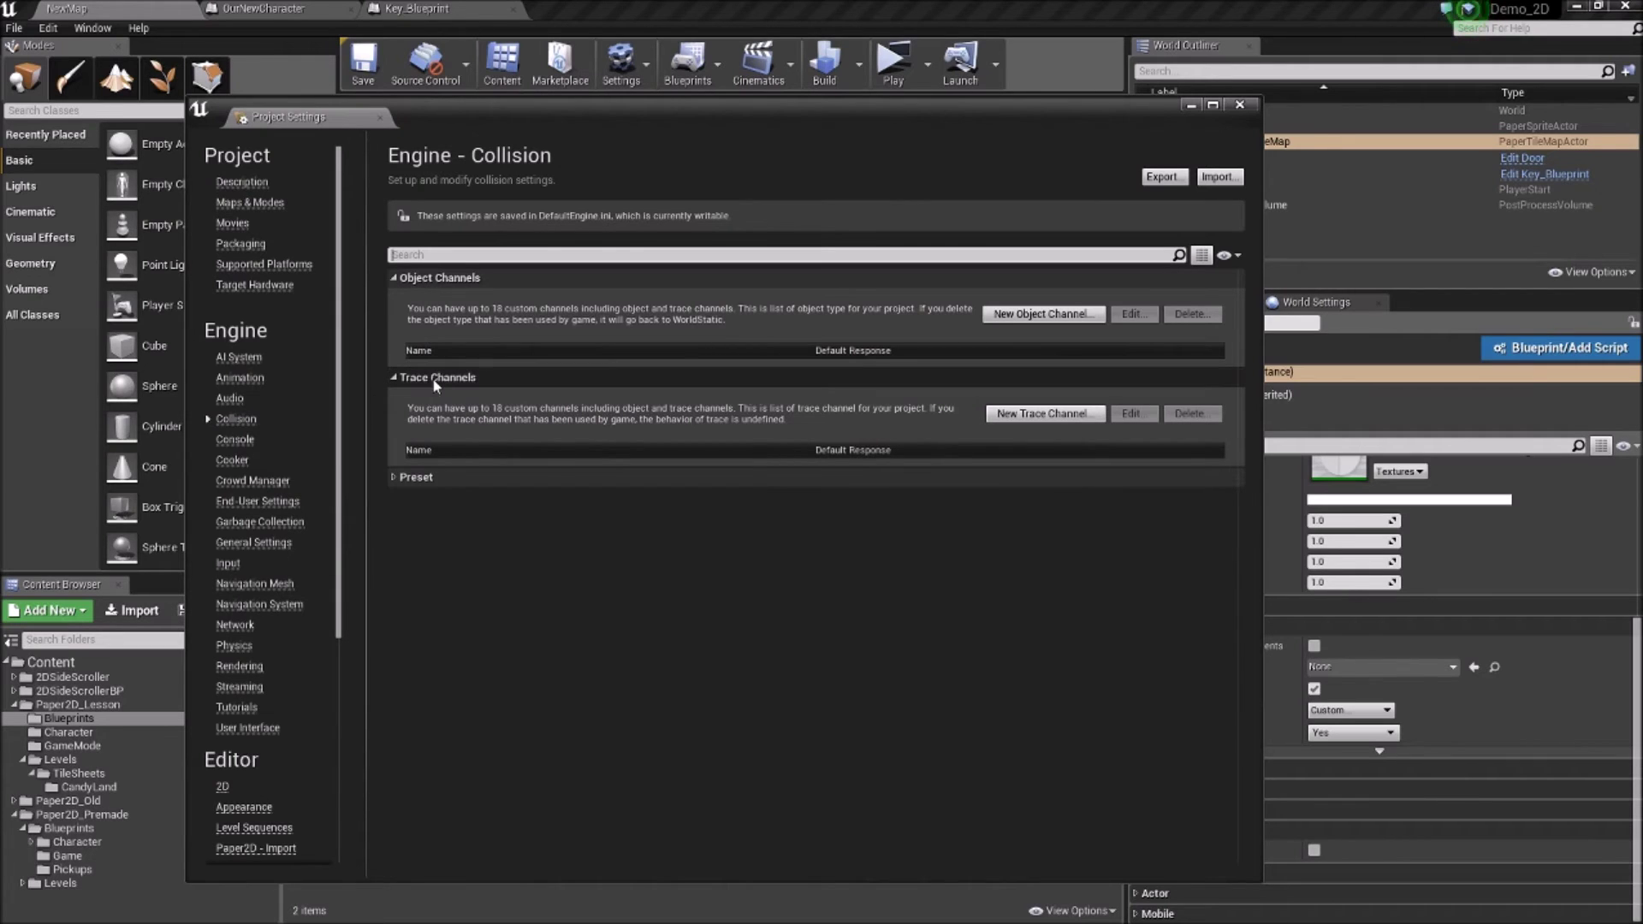
pyautogui.click(430, 476)
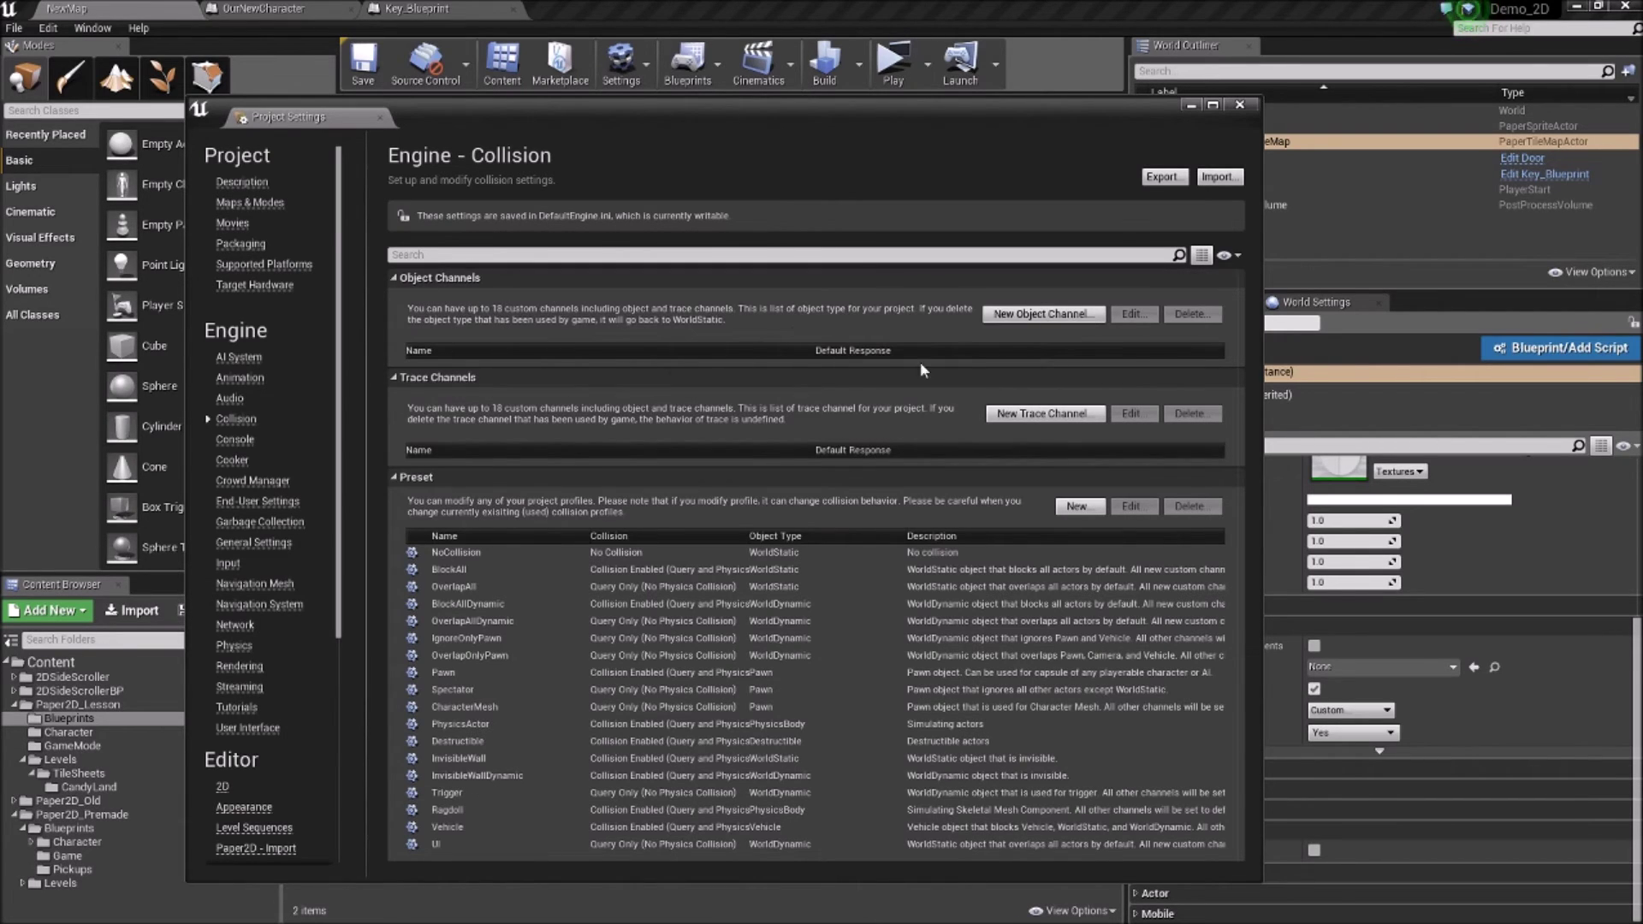
# Step: Create a new object channel named Key with the default response Overlap
pyautogui.click(1032, 319)
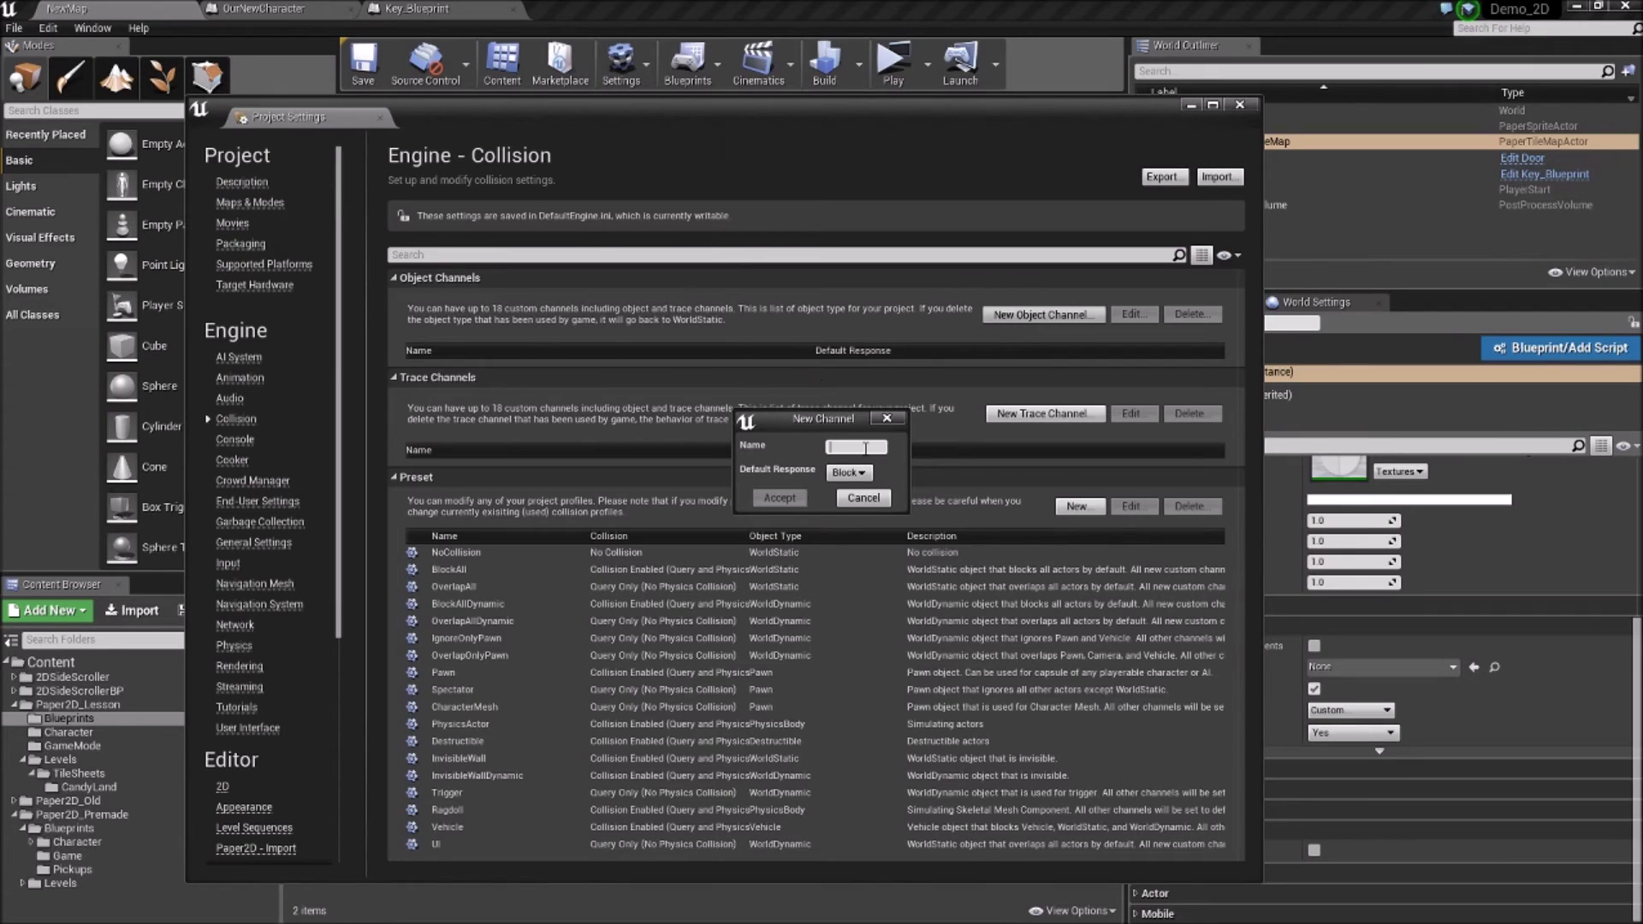
pyautogui.write('Key')
pyautogui.click(859, 476)
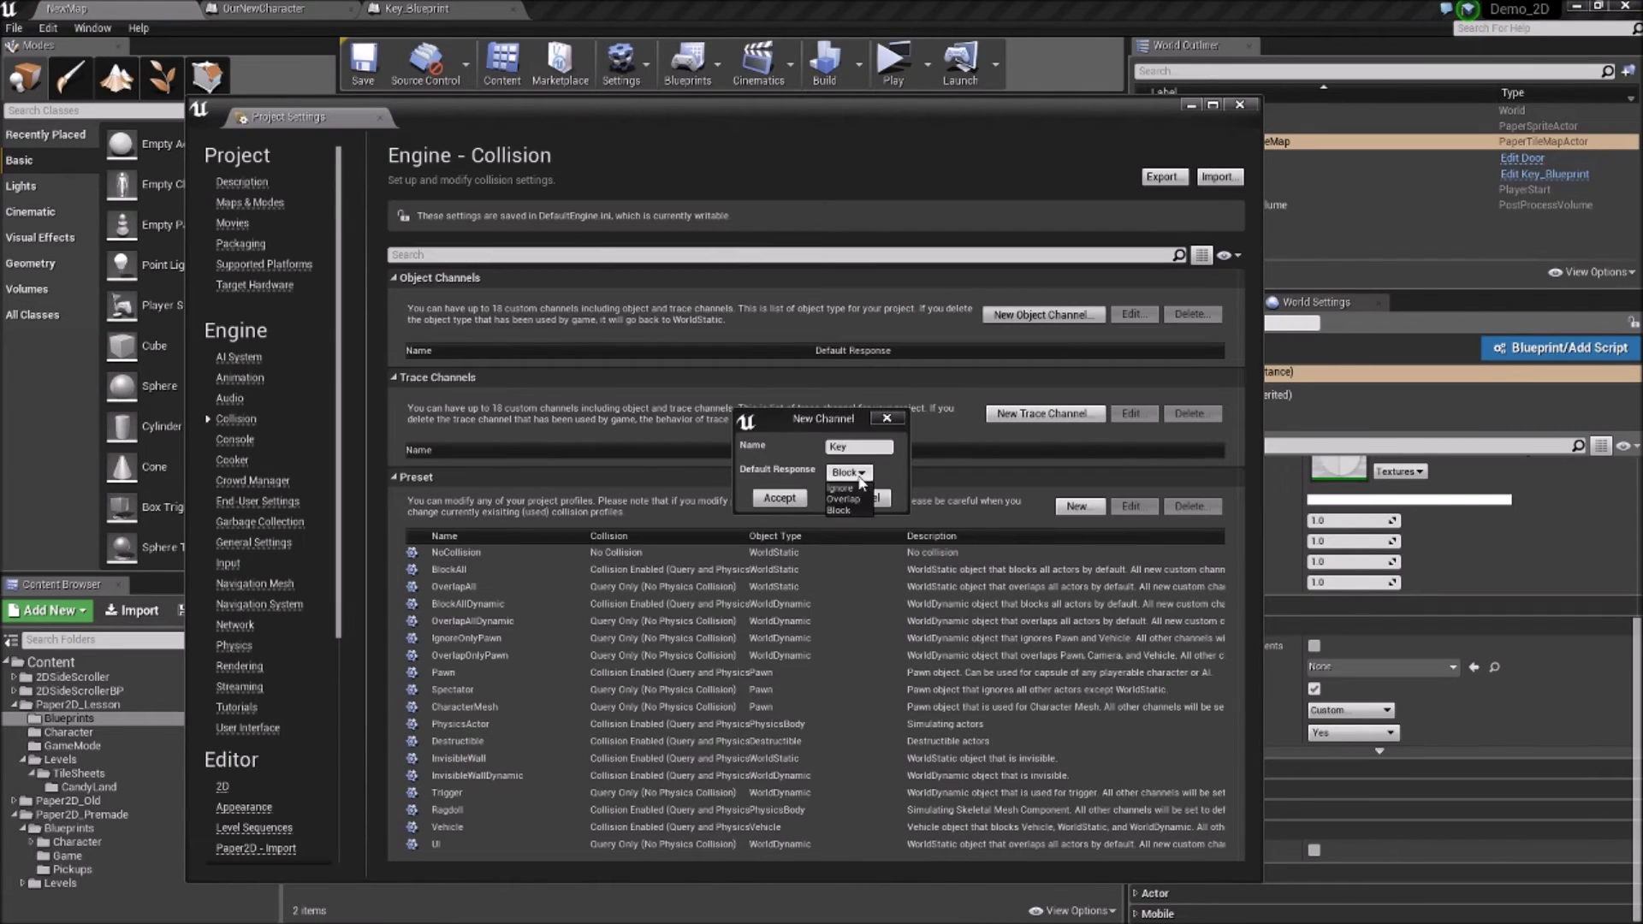
pyautogui.click(847, 499)
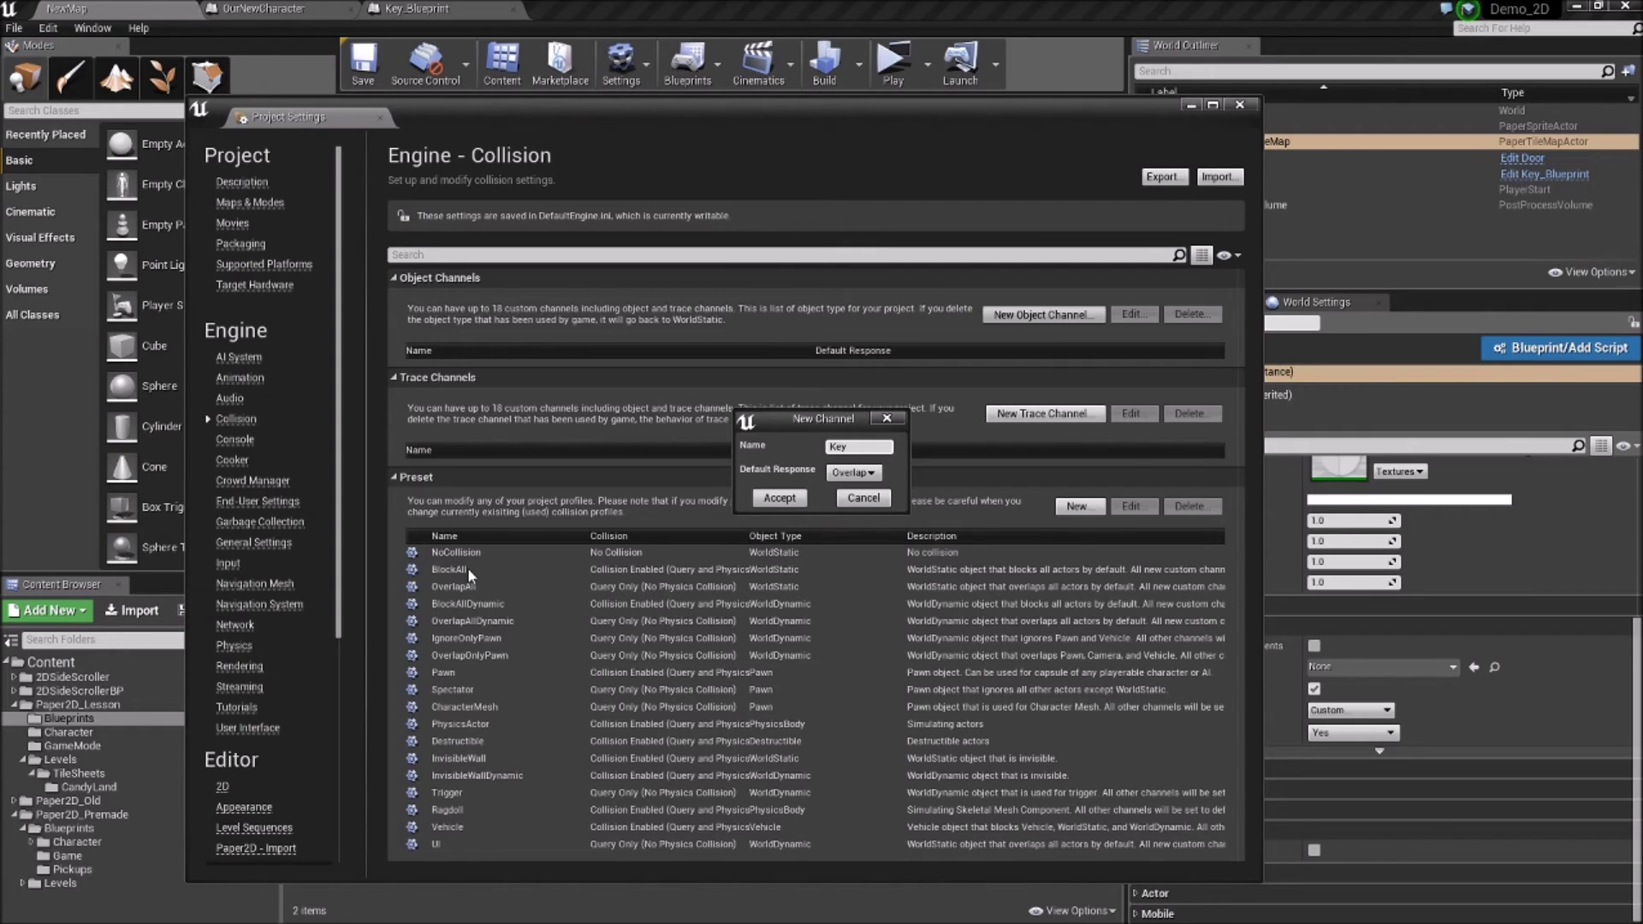
pyautogui.click(779, 499)
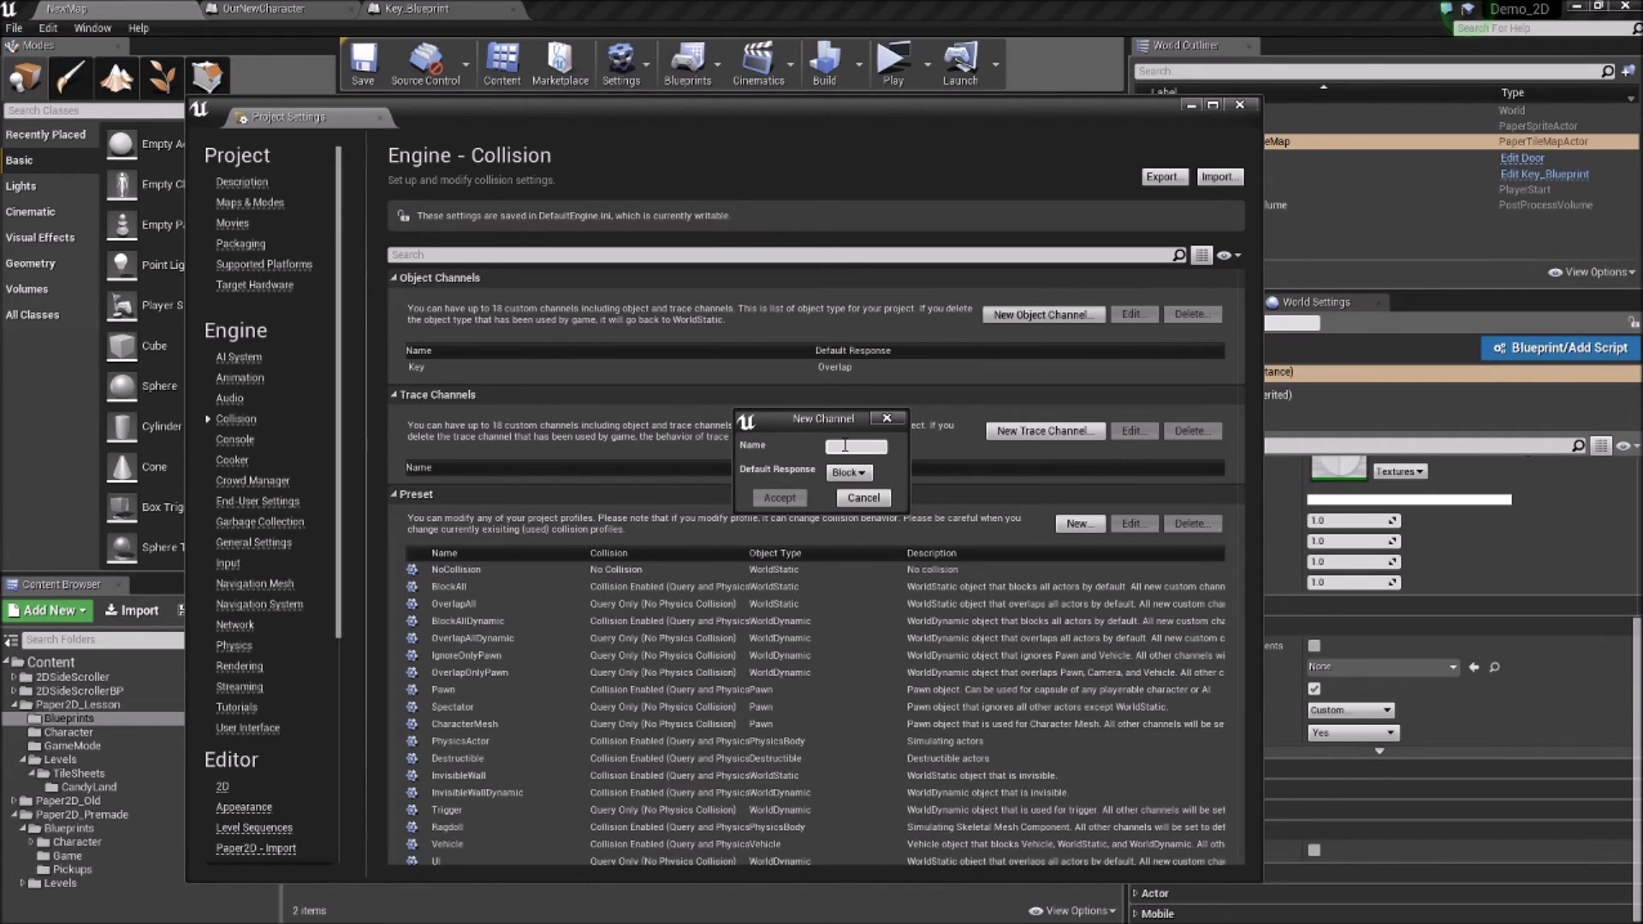
# Step: Create a second object channel named Player with the default response Block
pyautogui.click(844, 446)
pyautogui.write('Player')
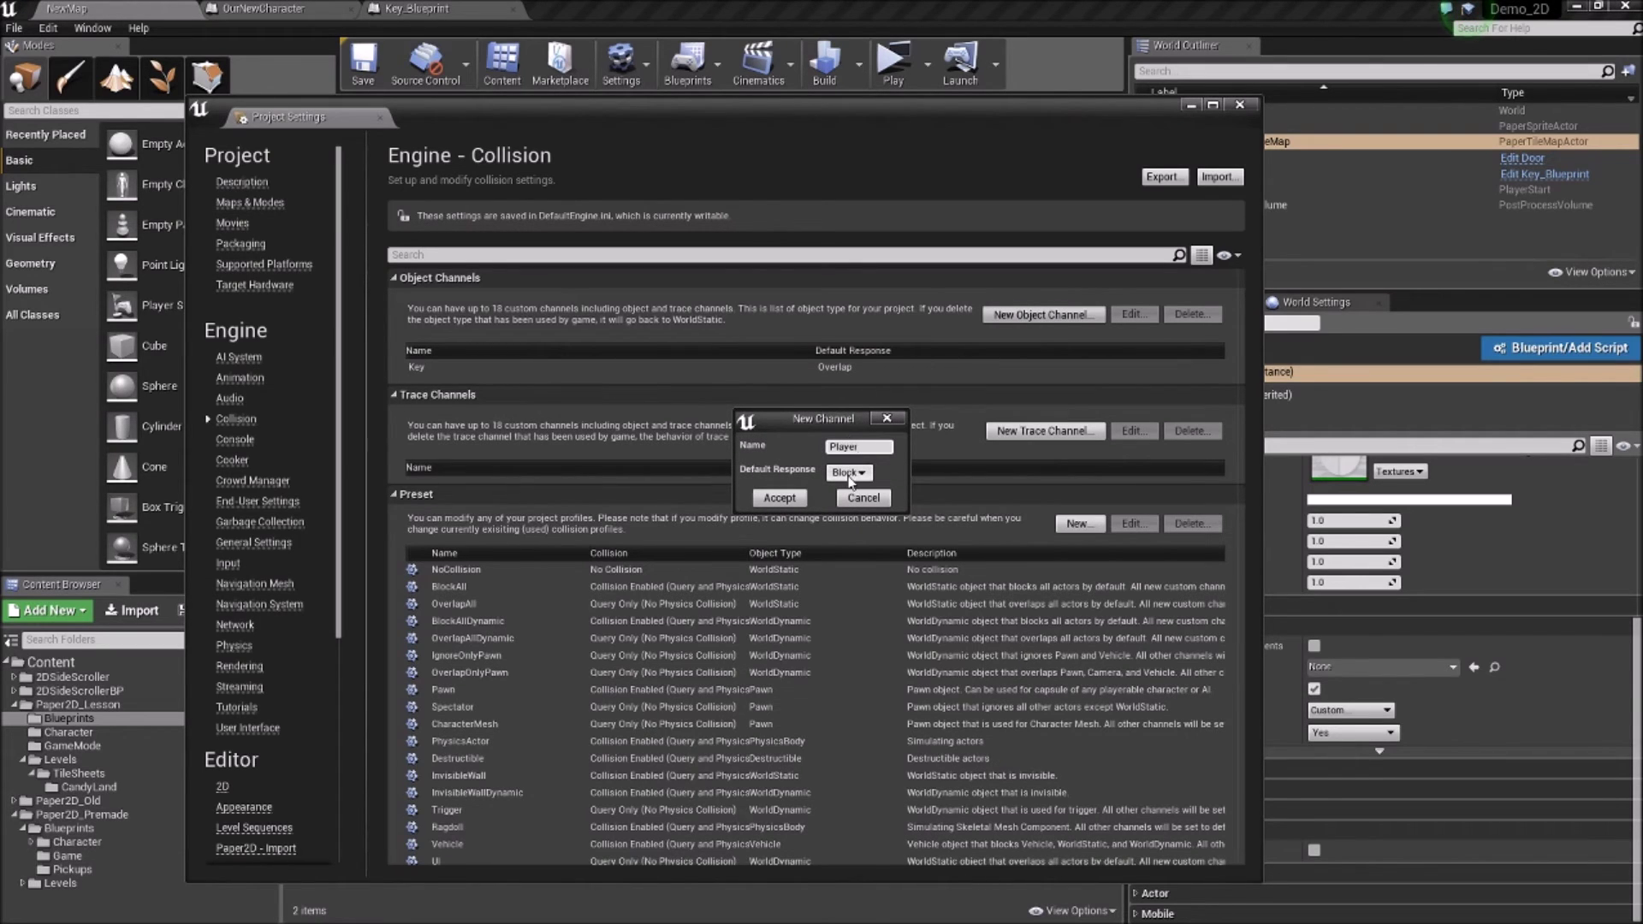
pyautogui.click(848, 476)
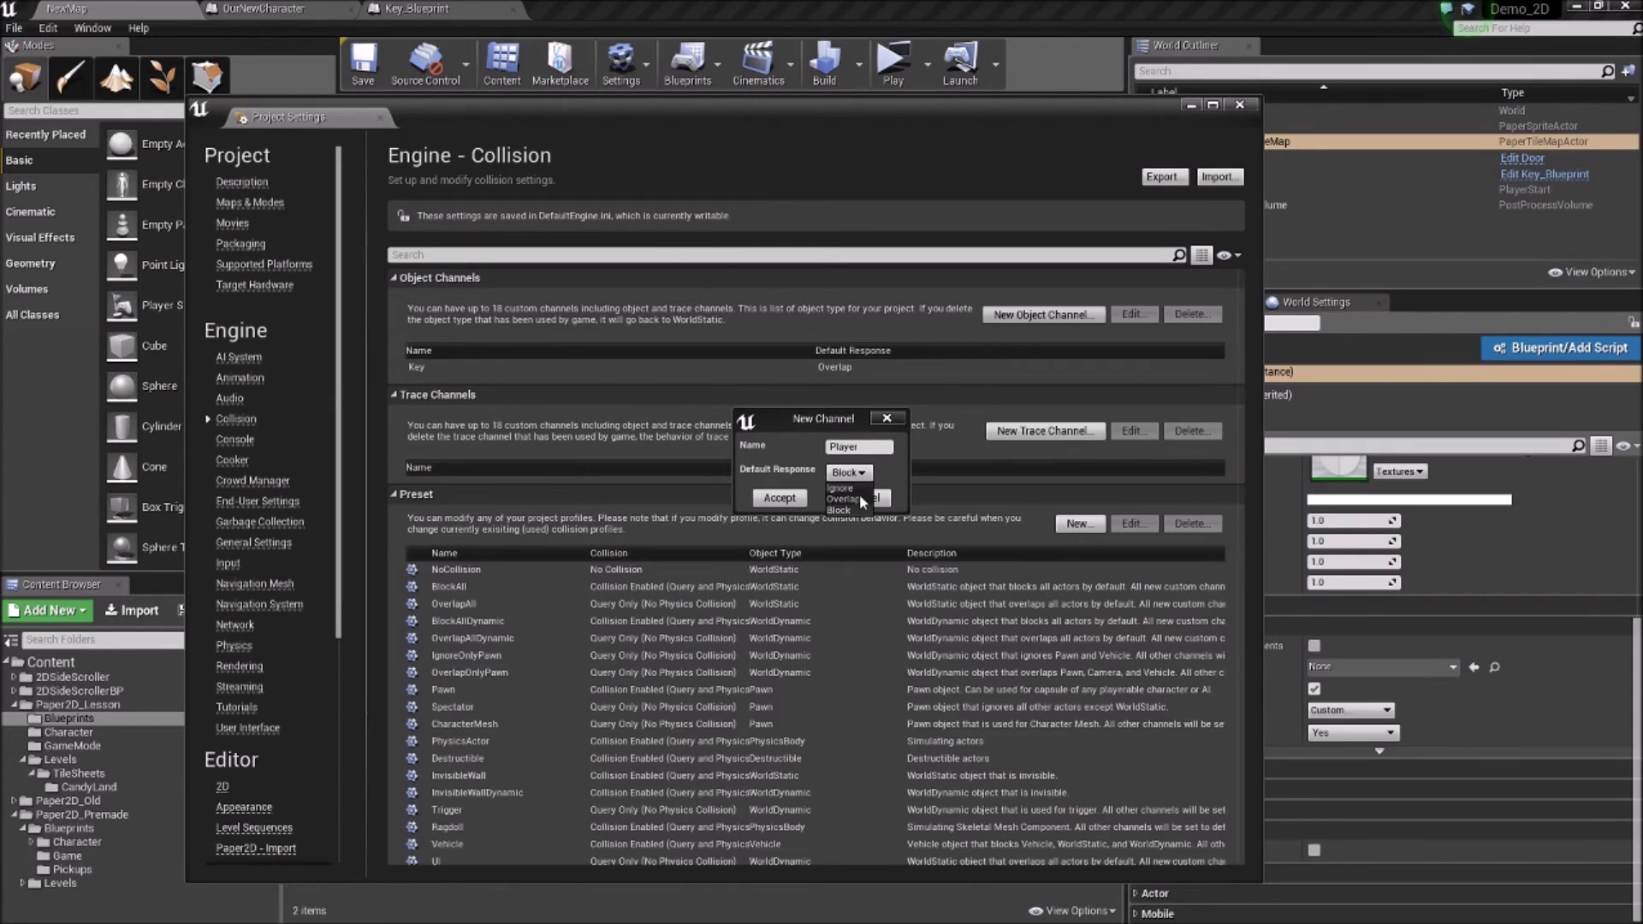
pyautogui.click(784, 498)
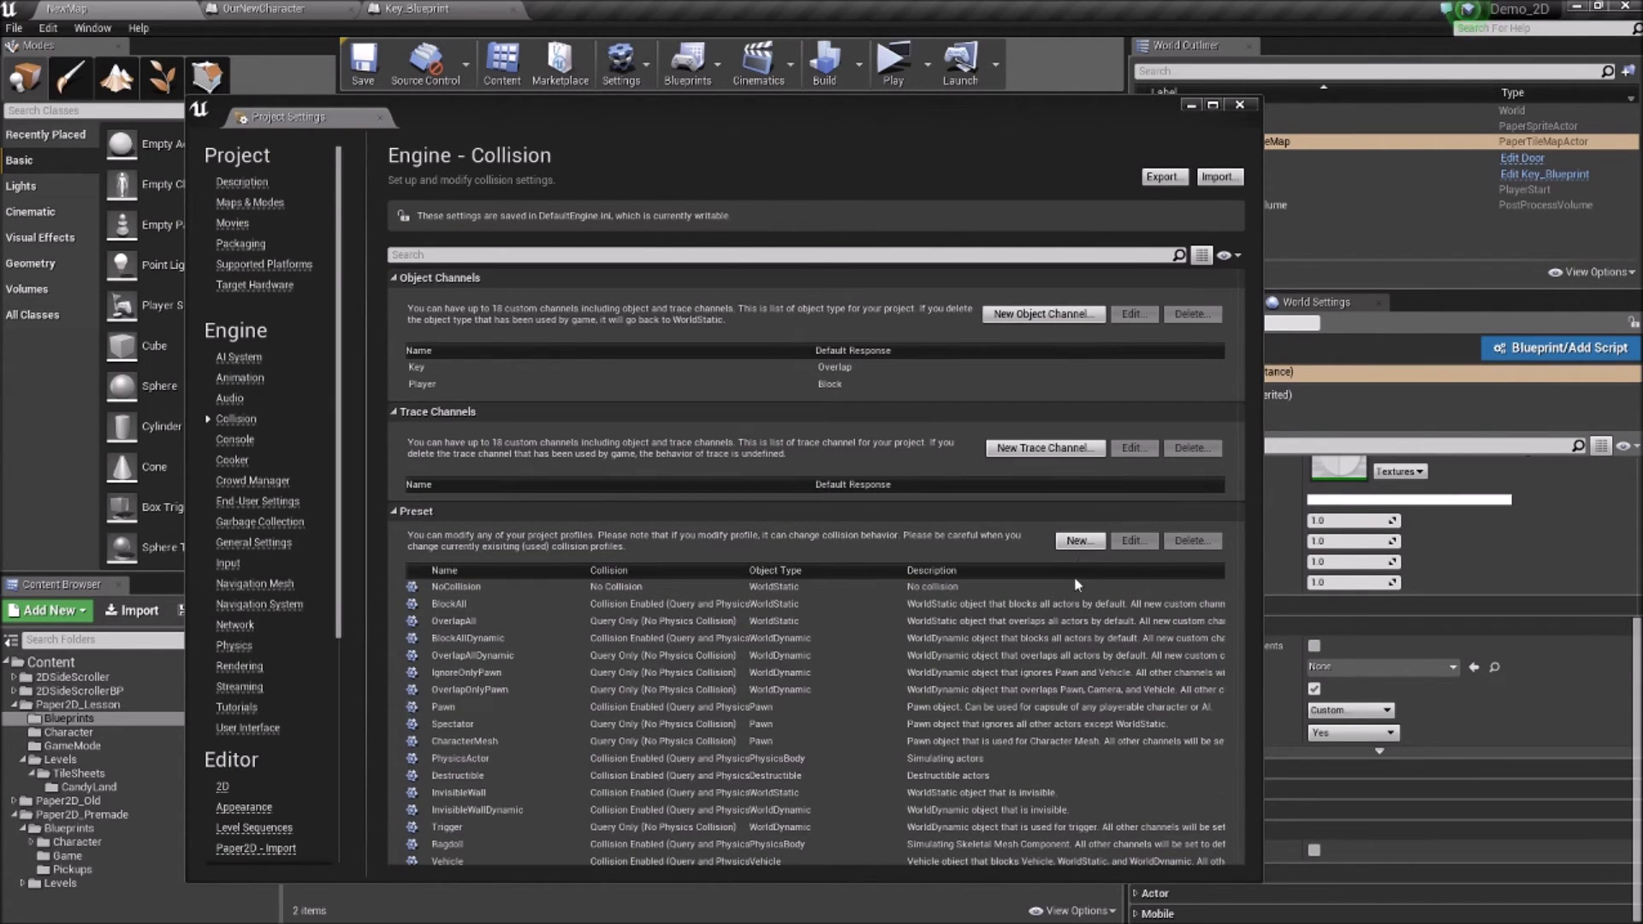
# Step: Create a collision preset KeyP with Query Only collision, object type Key and description Key, ignoring every channel except an overlap with Player
pyautogui.moveTo(1060, 883); pyautogui.dragTo(1060, 894)
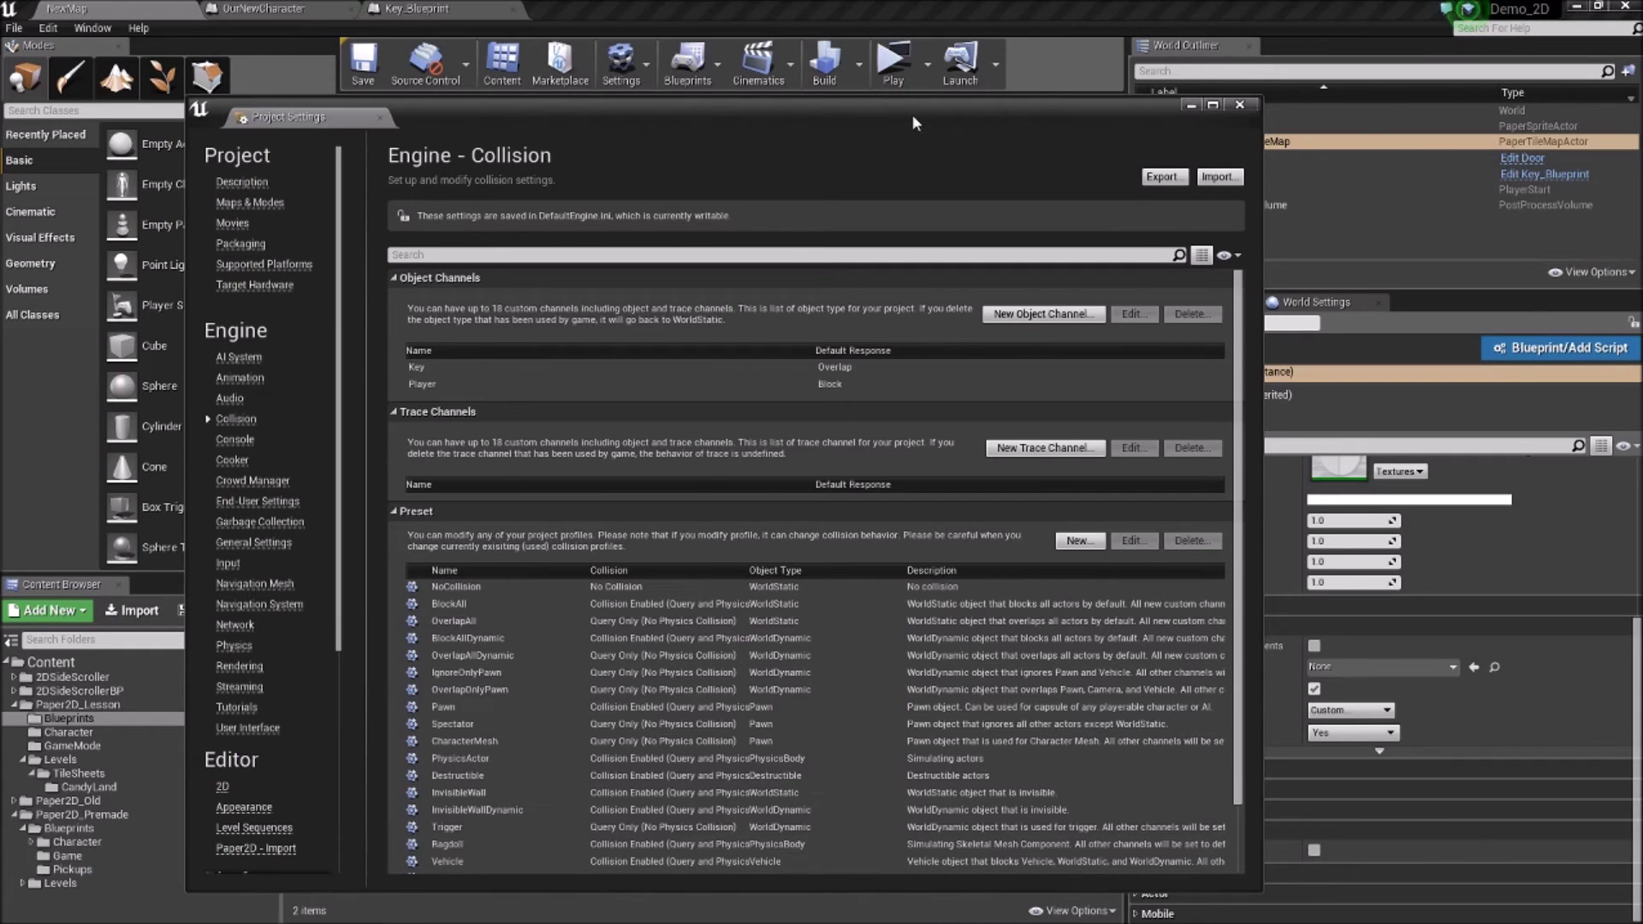
pyautogui.moveTo(912, 116); pyautogui.dragTo(912, 81)
pyautogui.click(1080, 507)
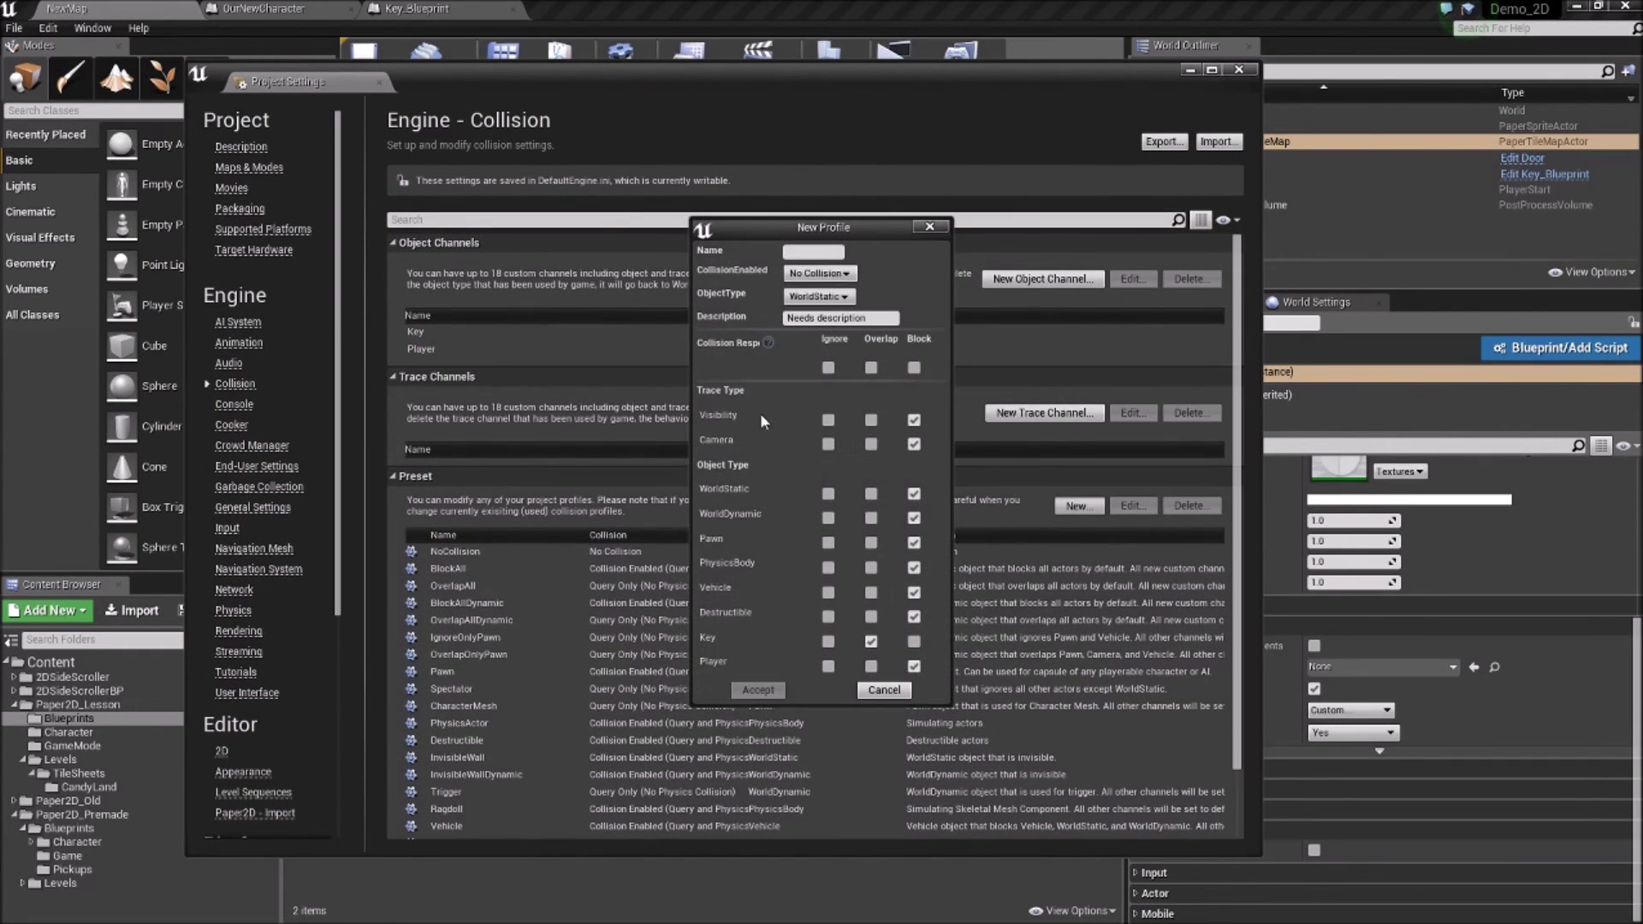
pyautogui.write('KeyP')
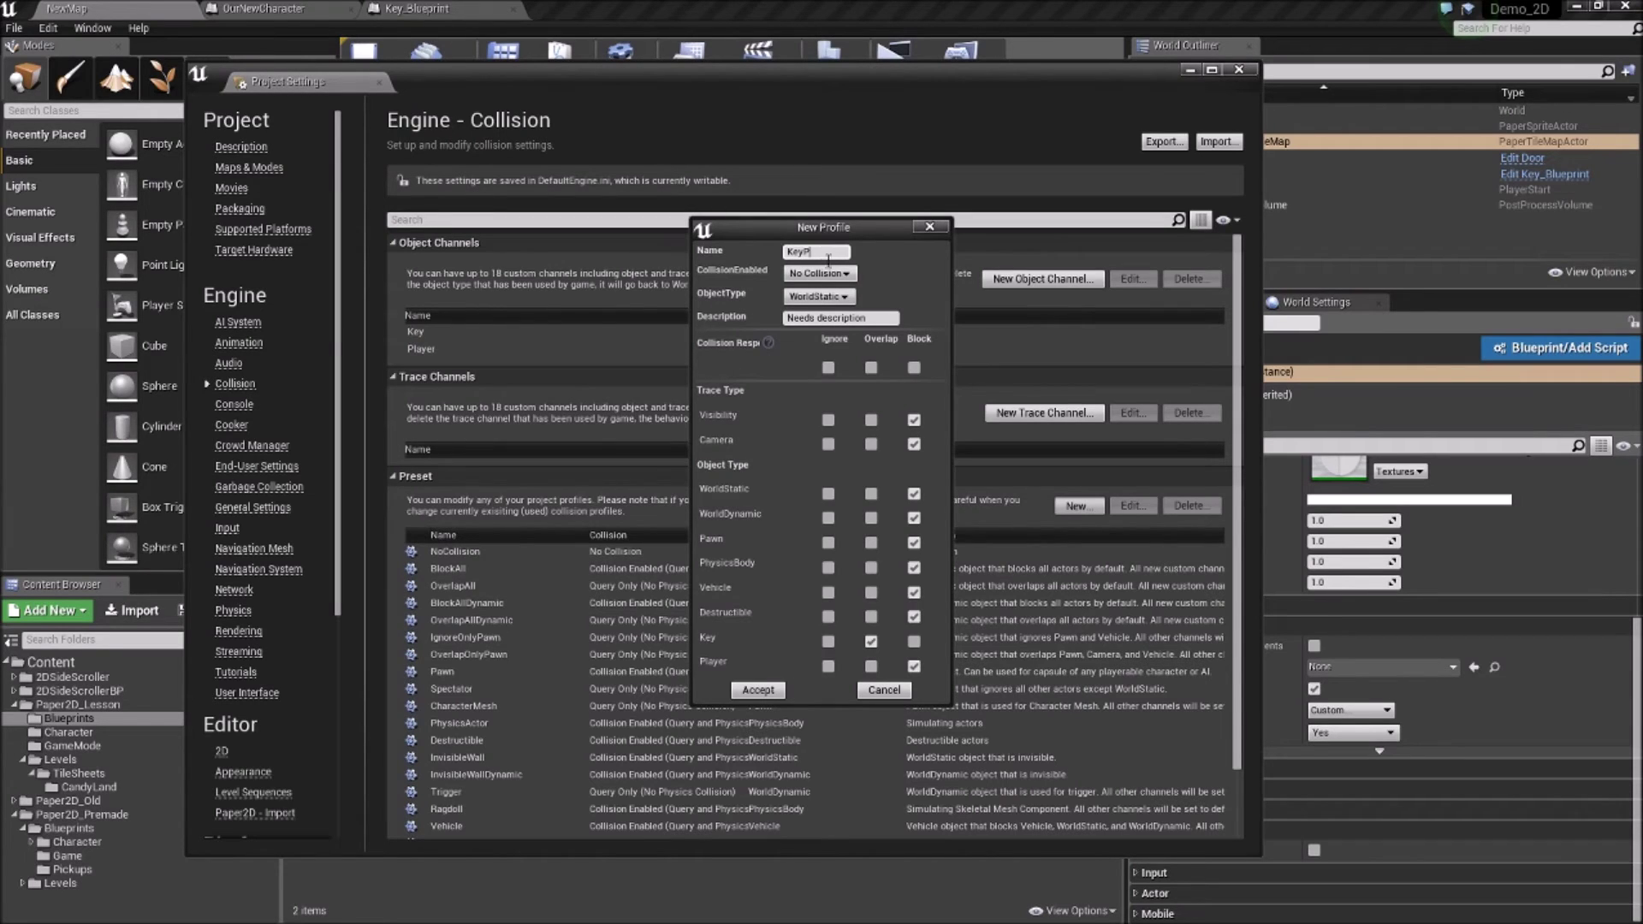
pyautogui.click(816, 275)
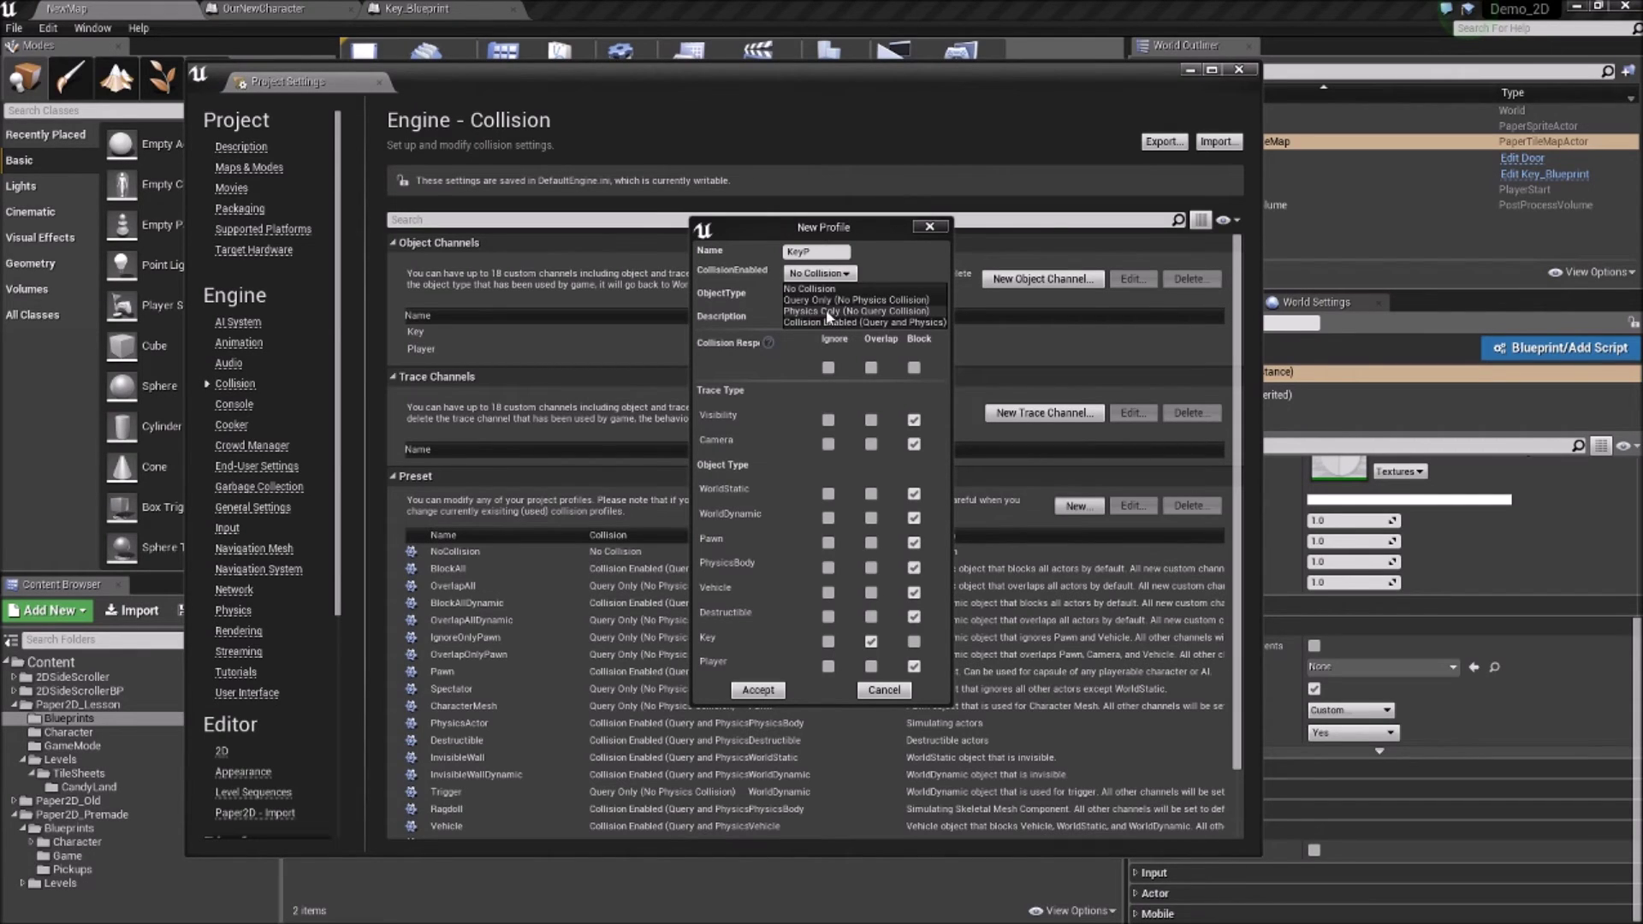
pyautogui.click(811, 301)
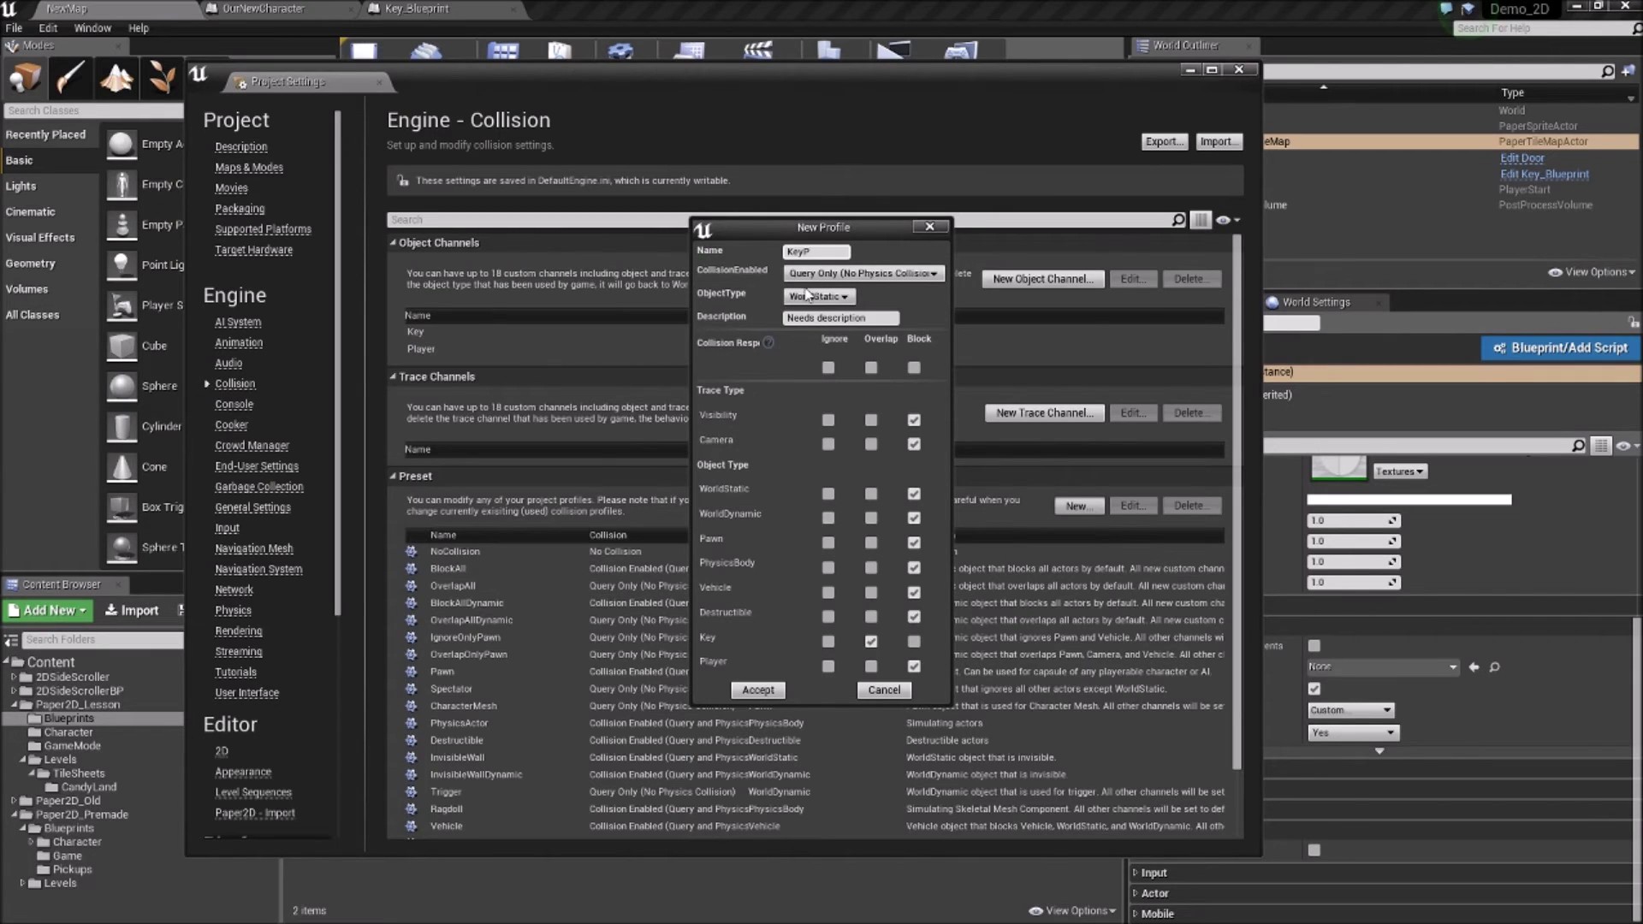
pyautogui.click(807, 296)
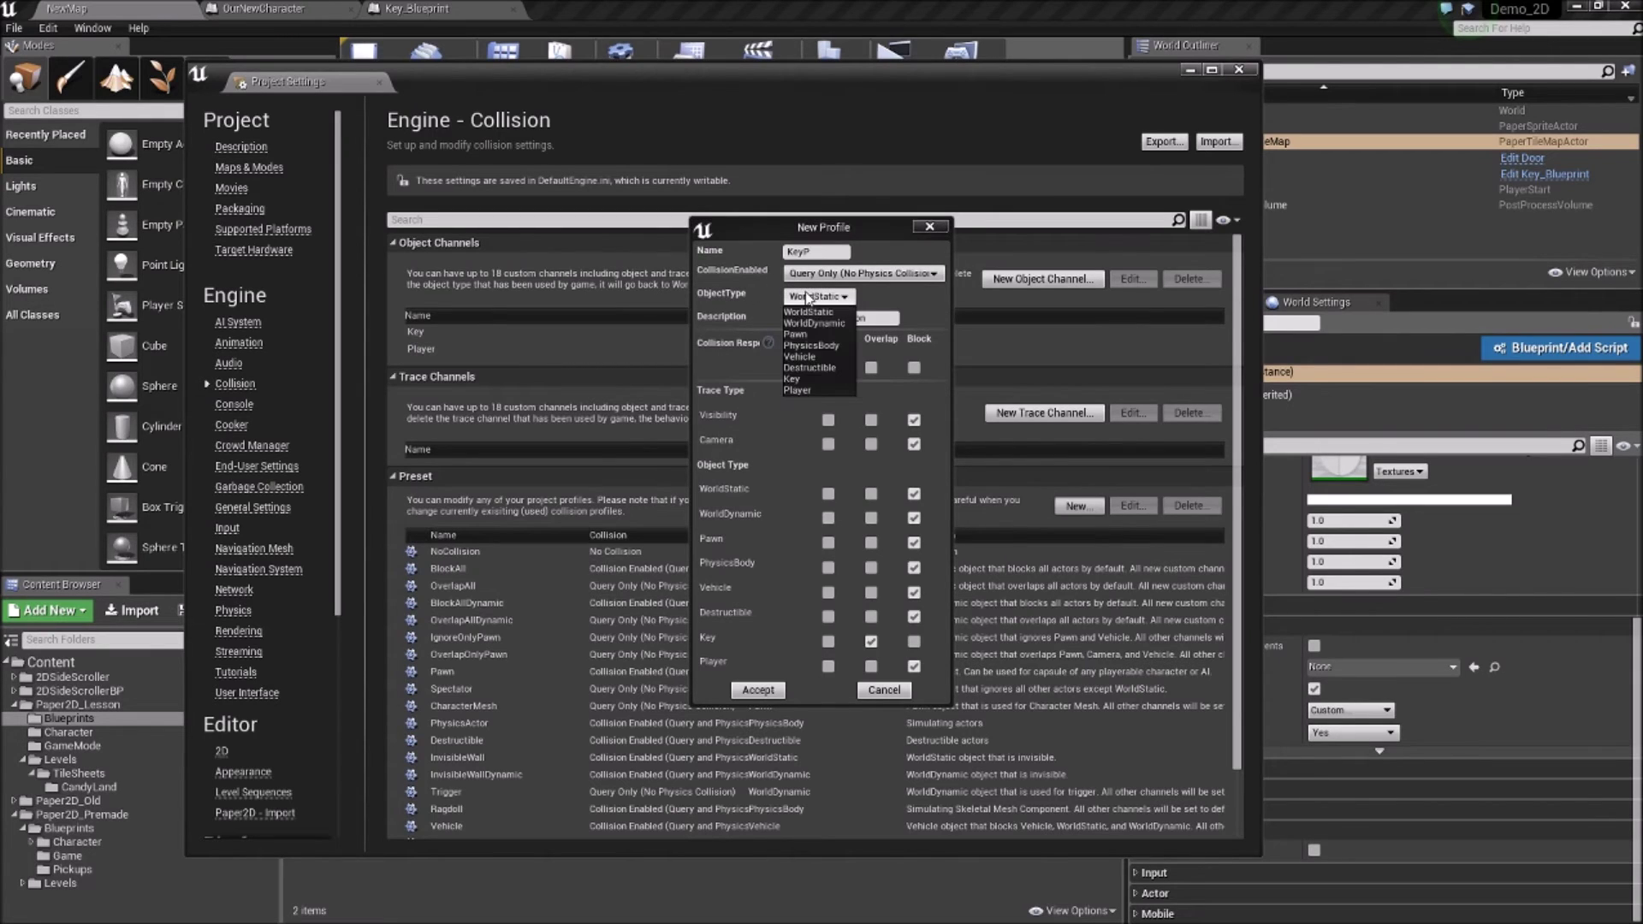
pyautogui.click(799, 378)
pyautogui.click(827, 366)
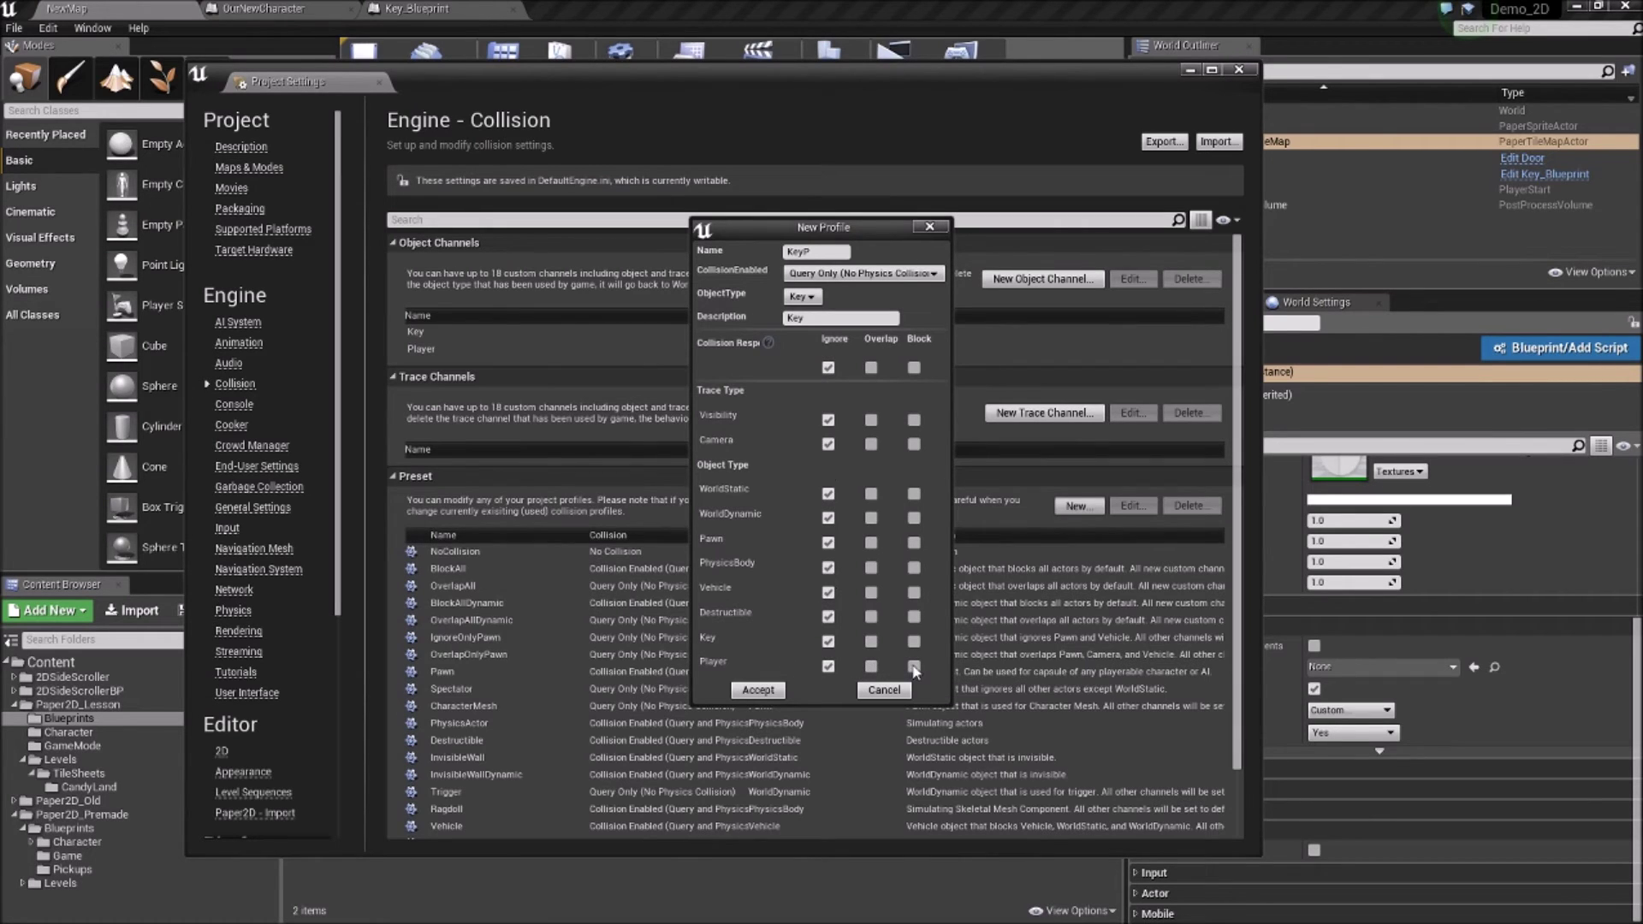
pyautogui.click(873, 666)
pyautogui.click(758, 690)
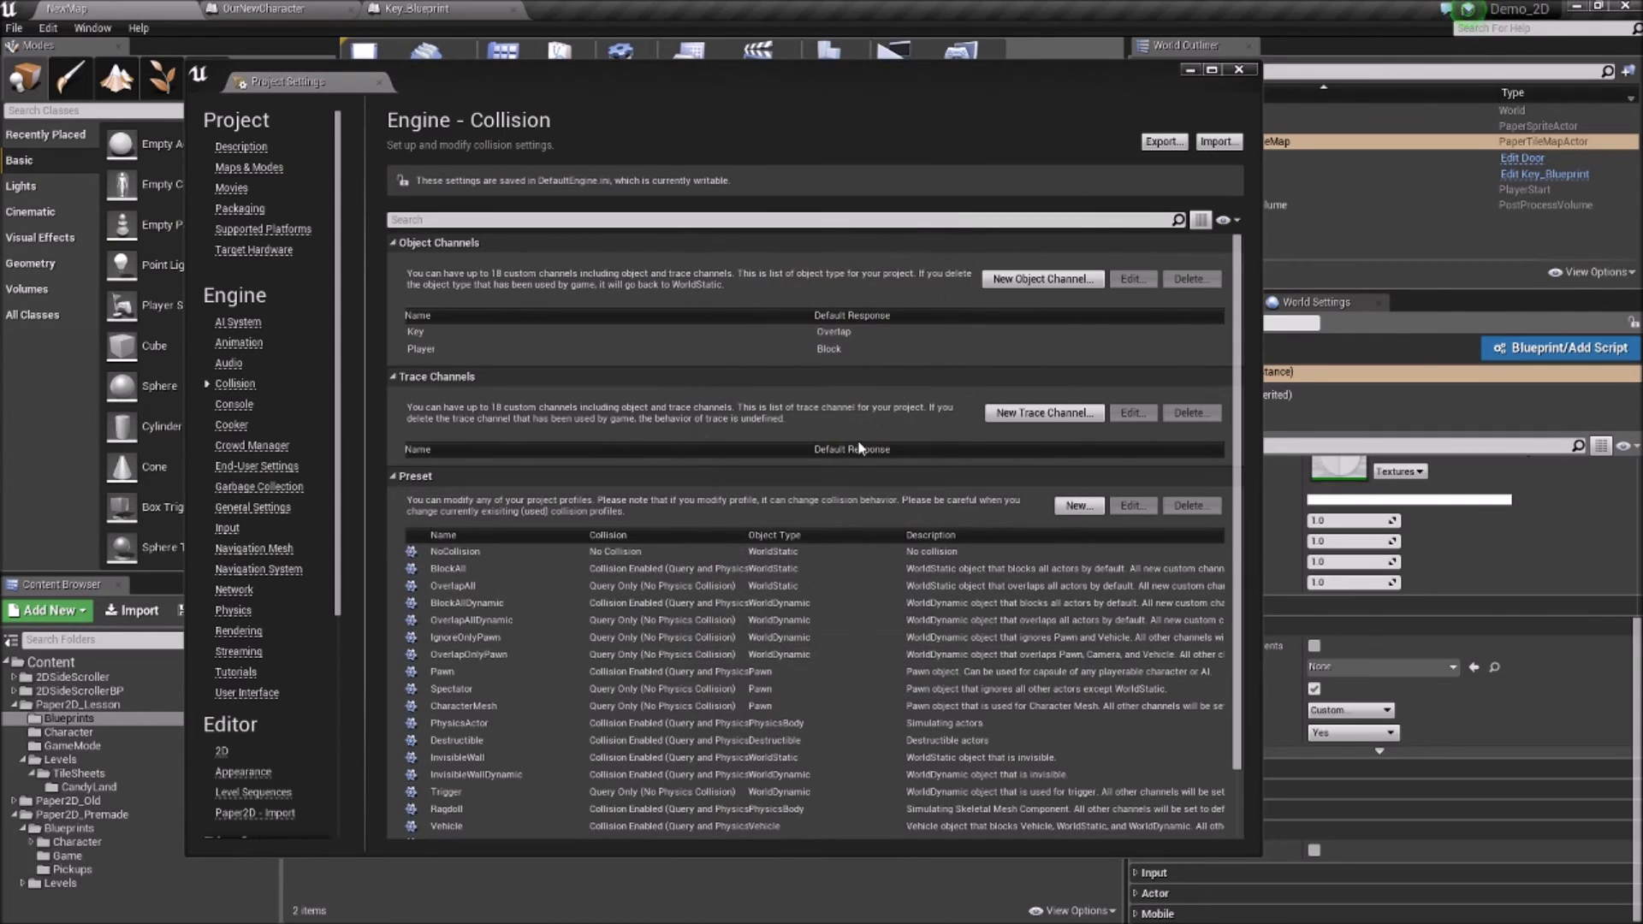
# Step: Create a collision preset 2DPlayer with Query Only collision, object type Player, description Our Player and a Block response for Key
pyautogui.scroll(-1, 864, 389)
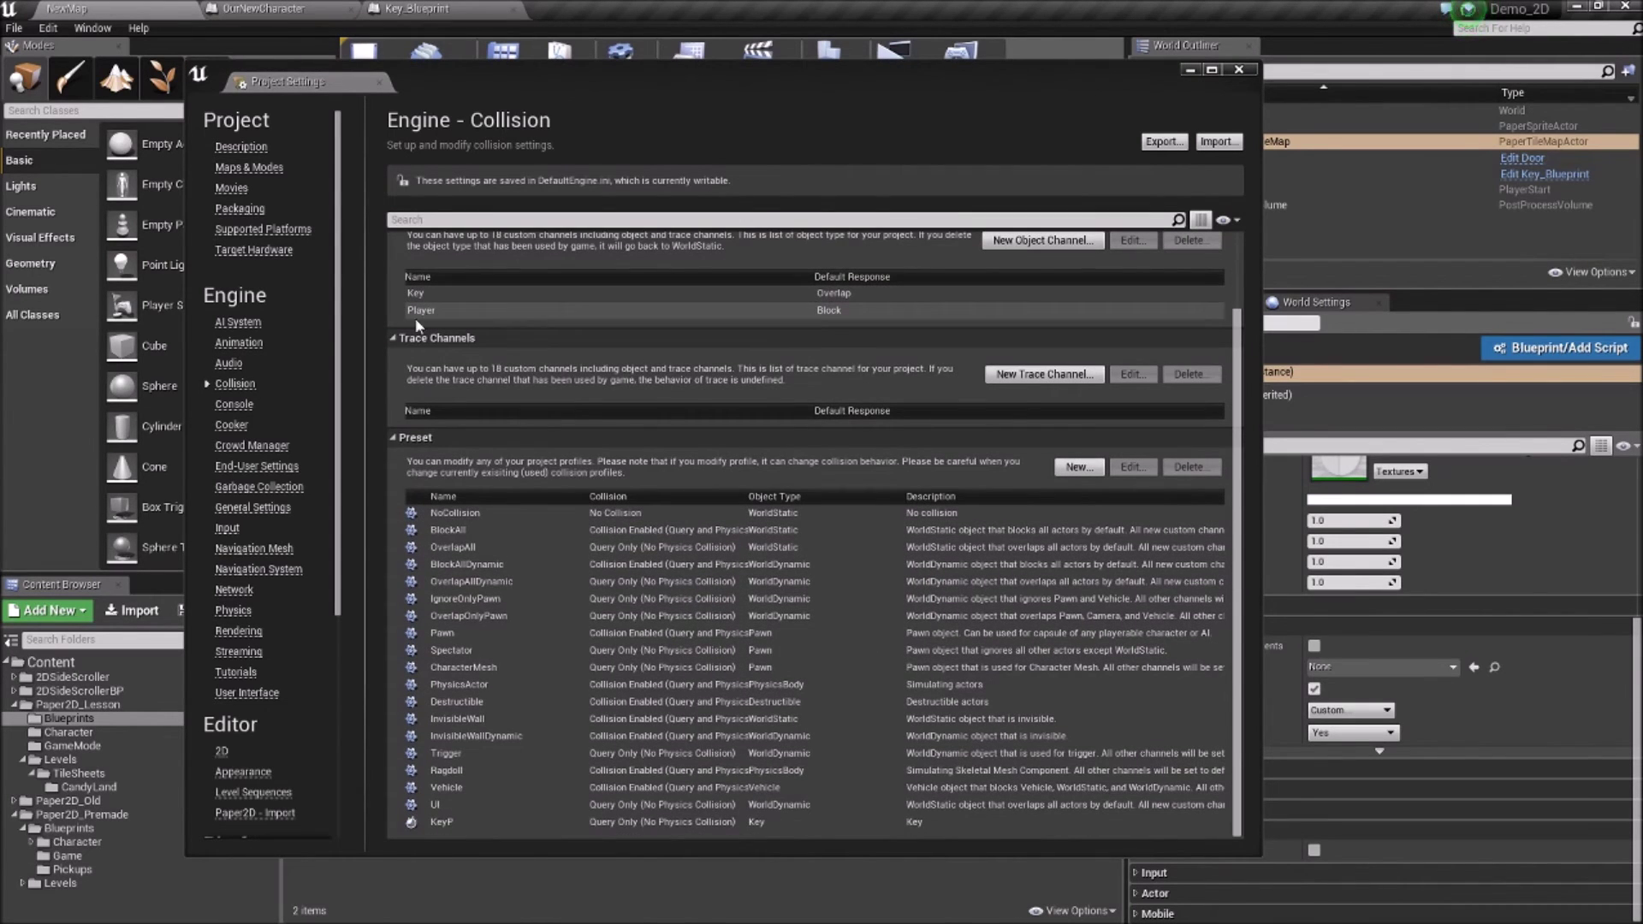
pyautogui.click(1075, 467)
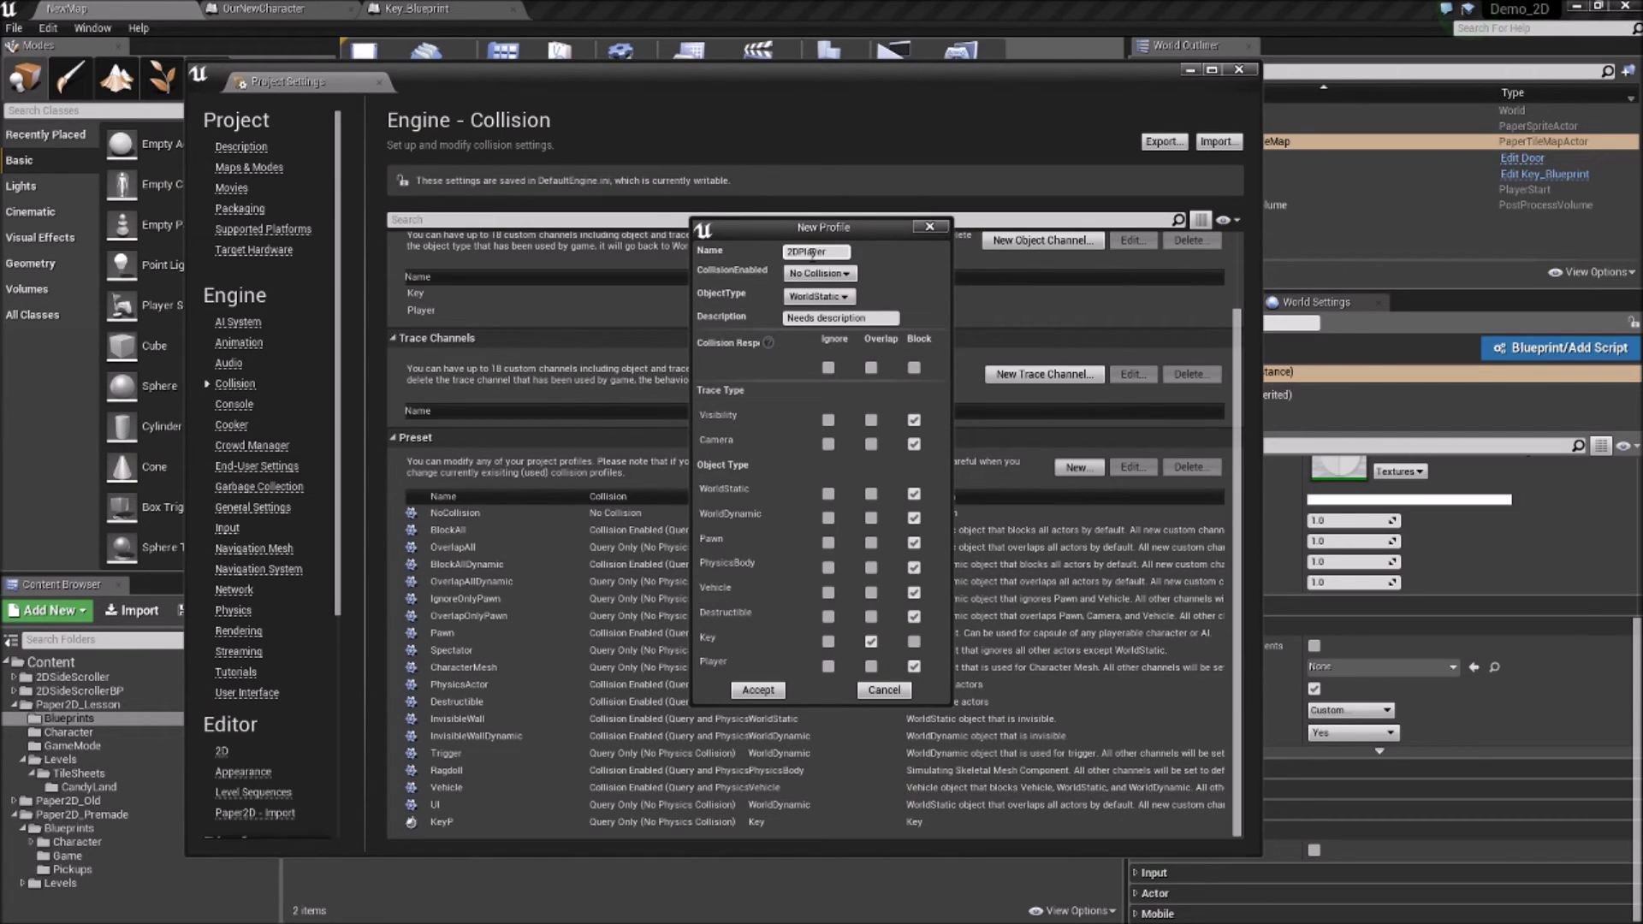
pyautogui.click(819, 273)
pyautogui.click(802, 300)
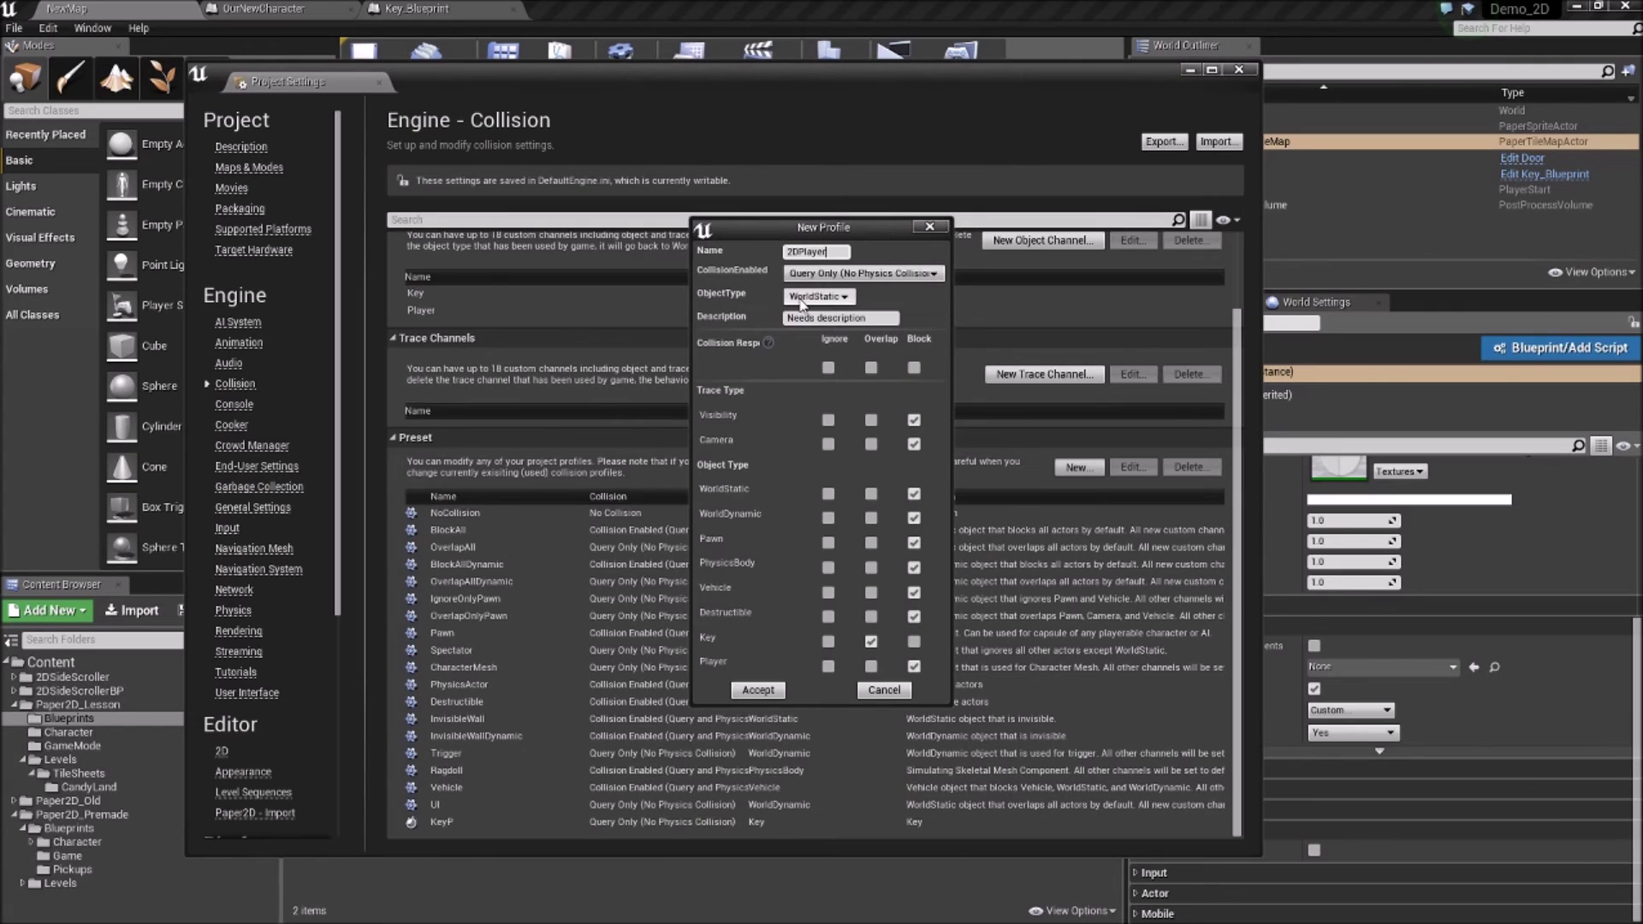
pyautogui.click(805, 296)
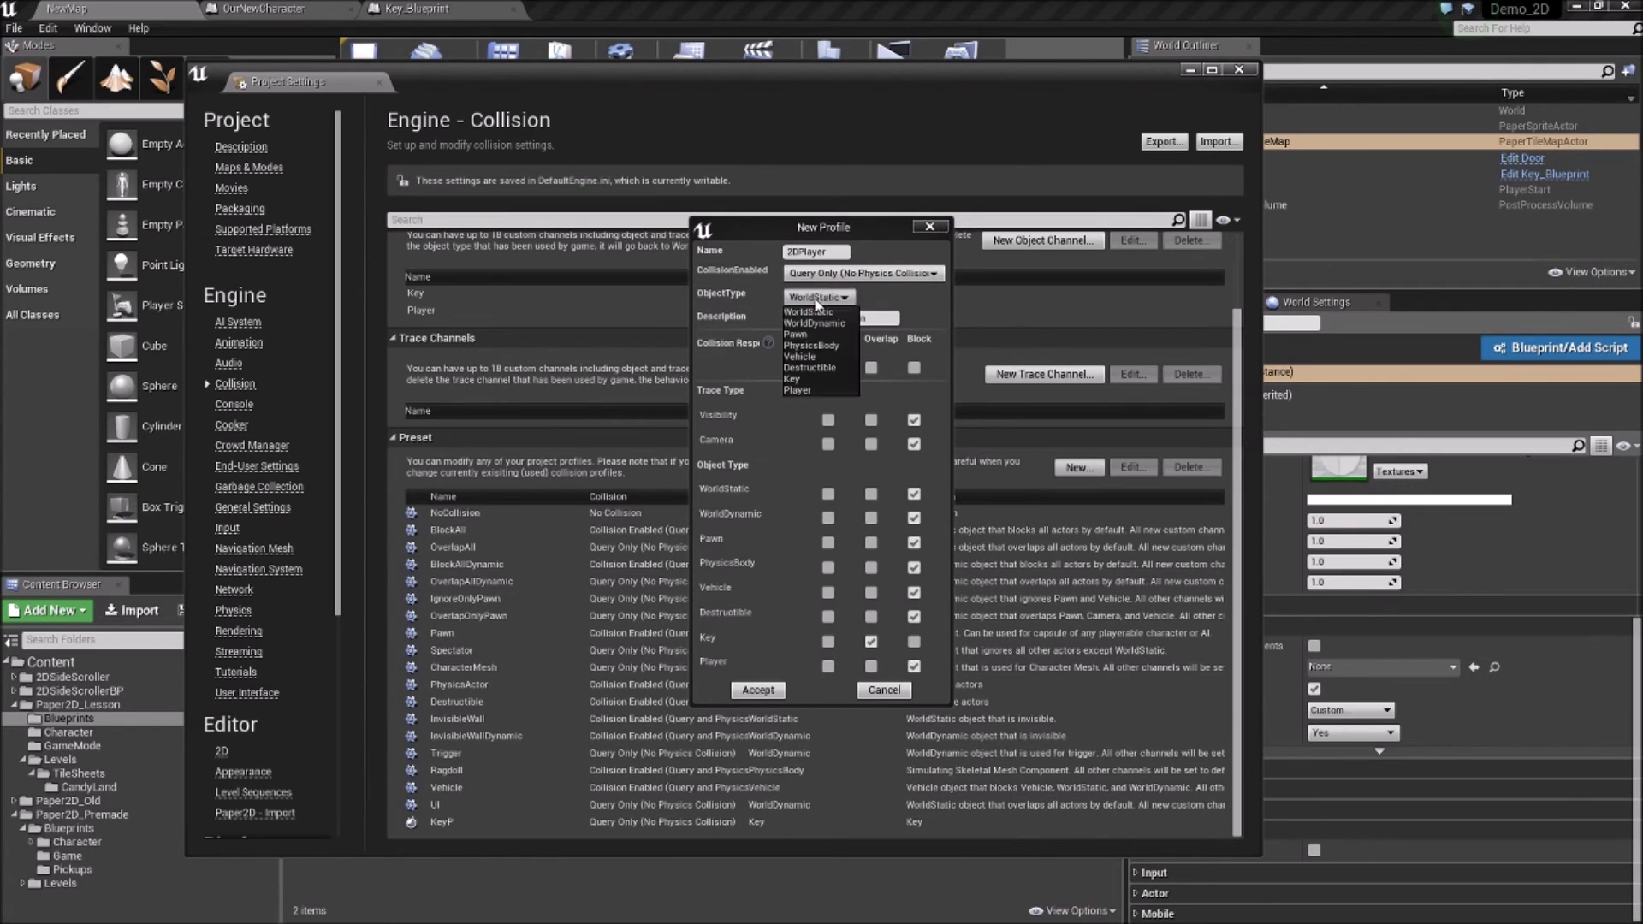
pyautogui.click(797, 389)
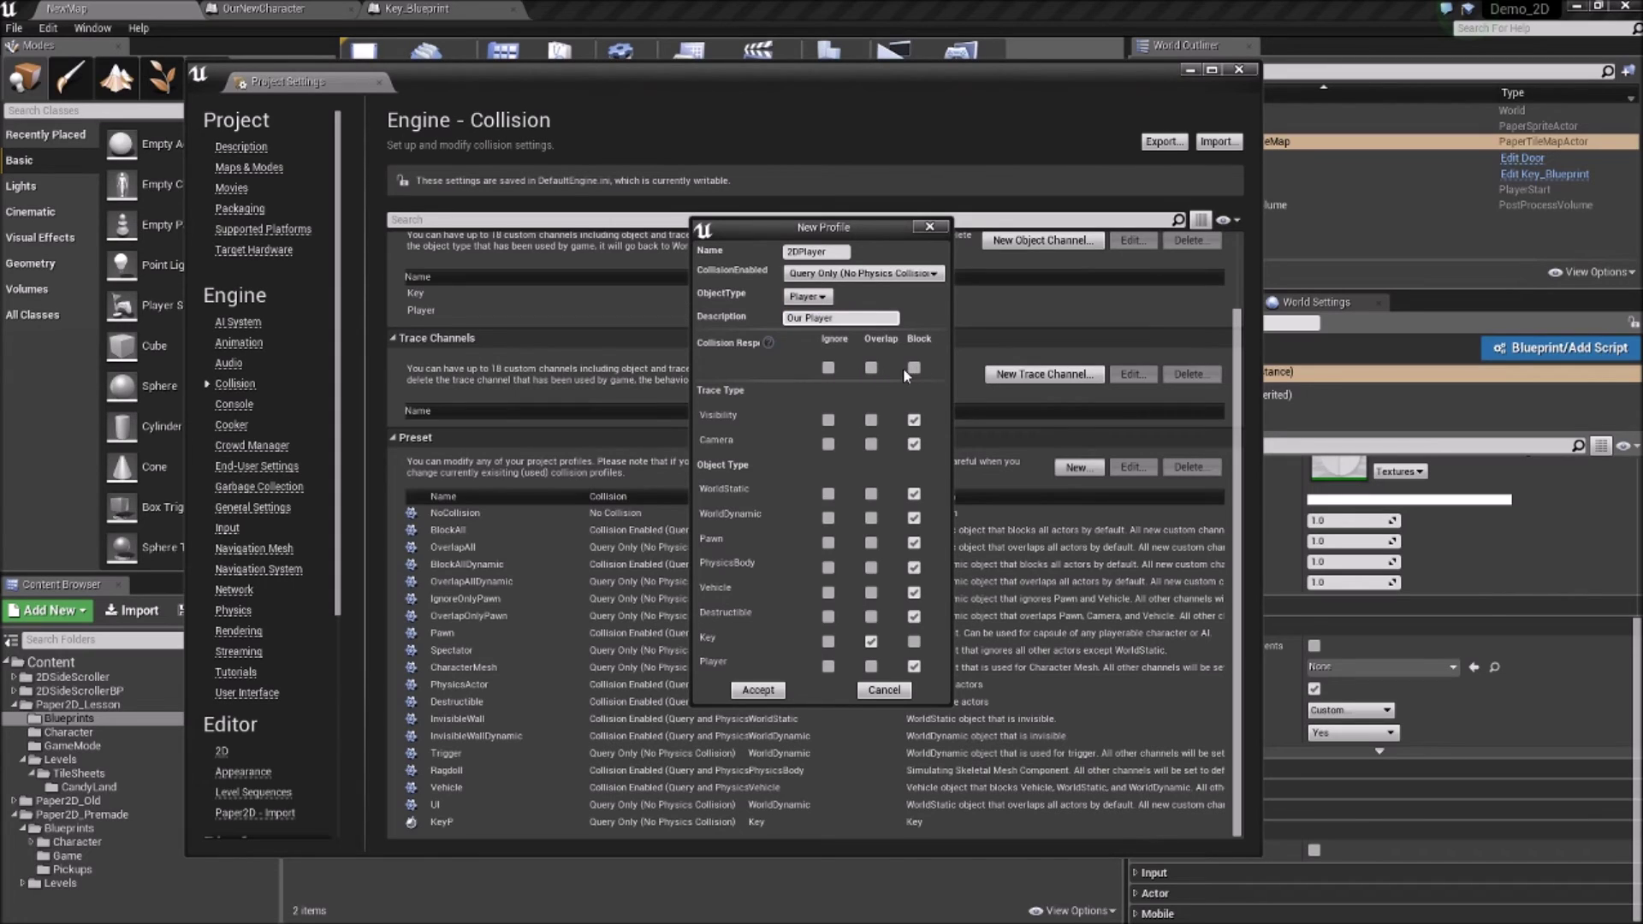
pyautogui.click(913, 642)
pyautogui.click(770, 695)
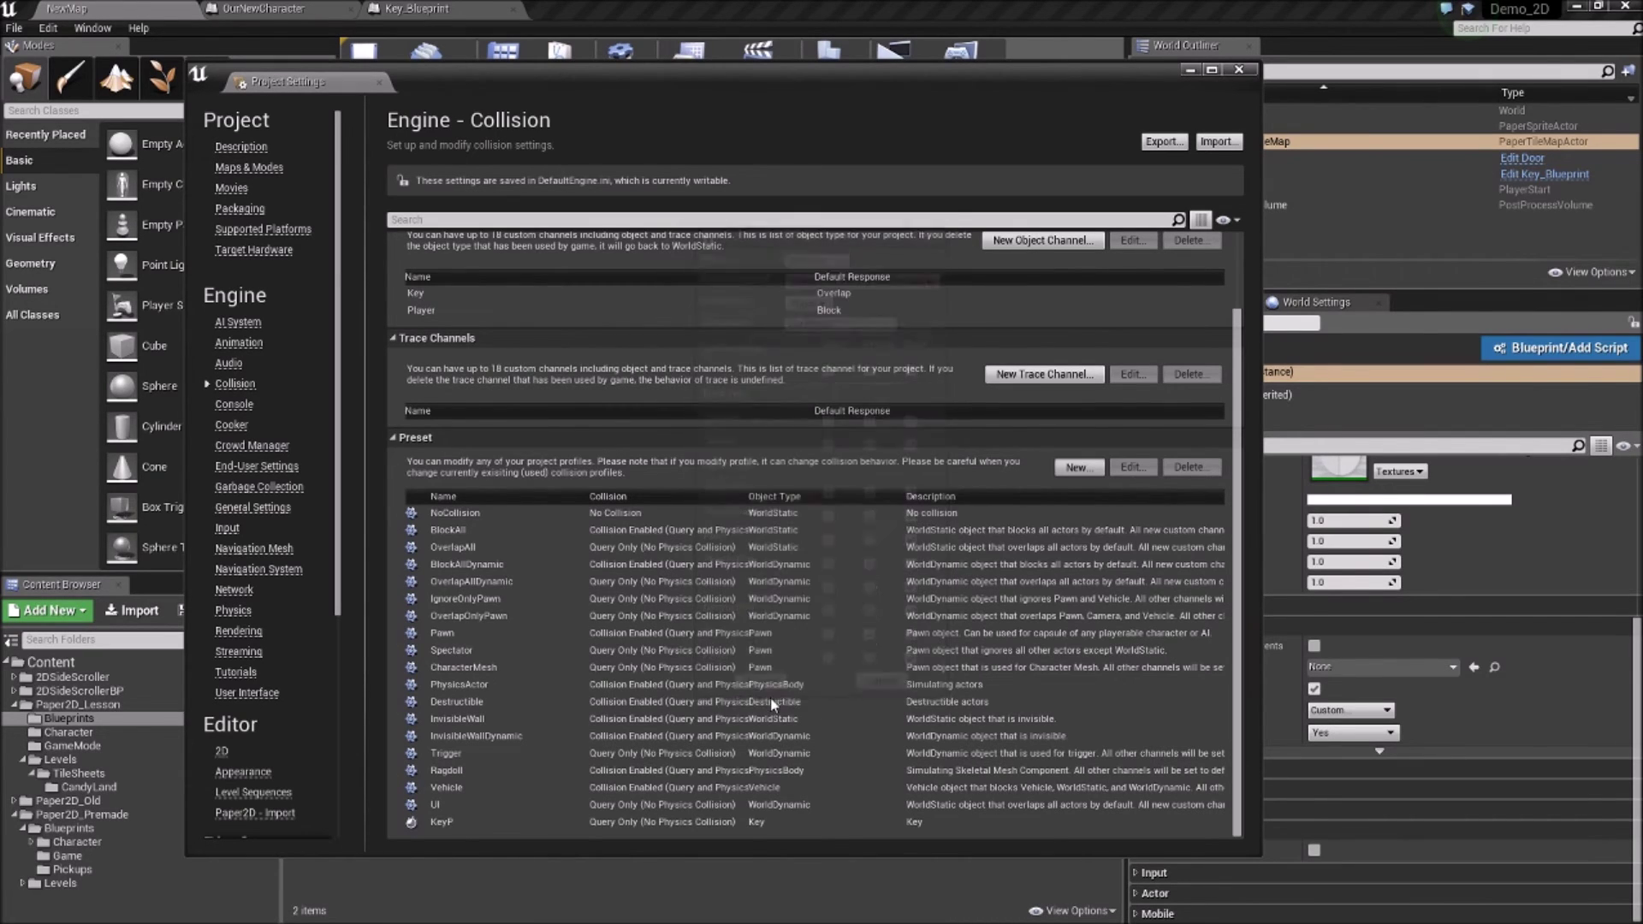
# Step: Close the project settings and the open OurNewCharacter and Key_Blueprint editors, and save all unsaved levels and assets
pyautogui.click(1238, 70)
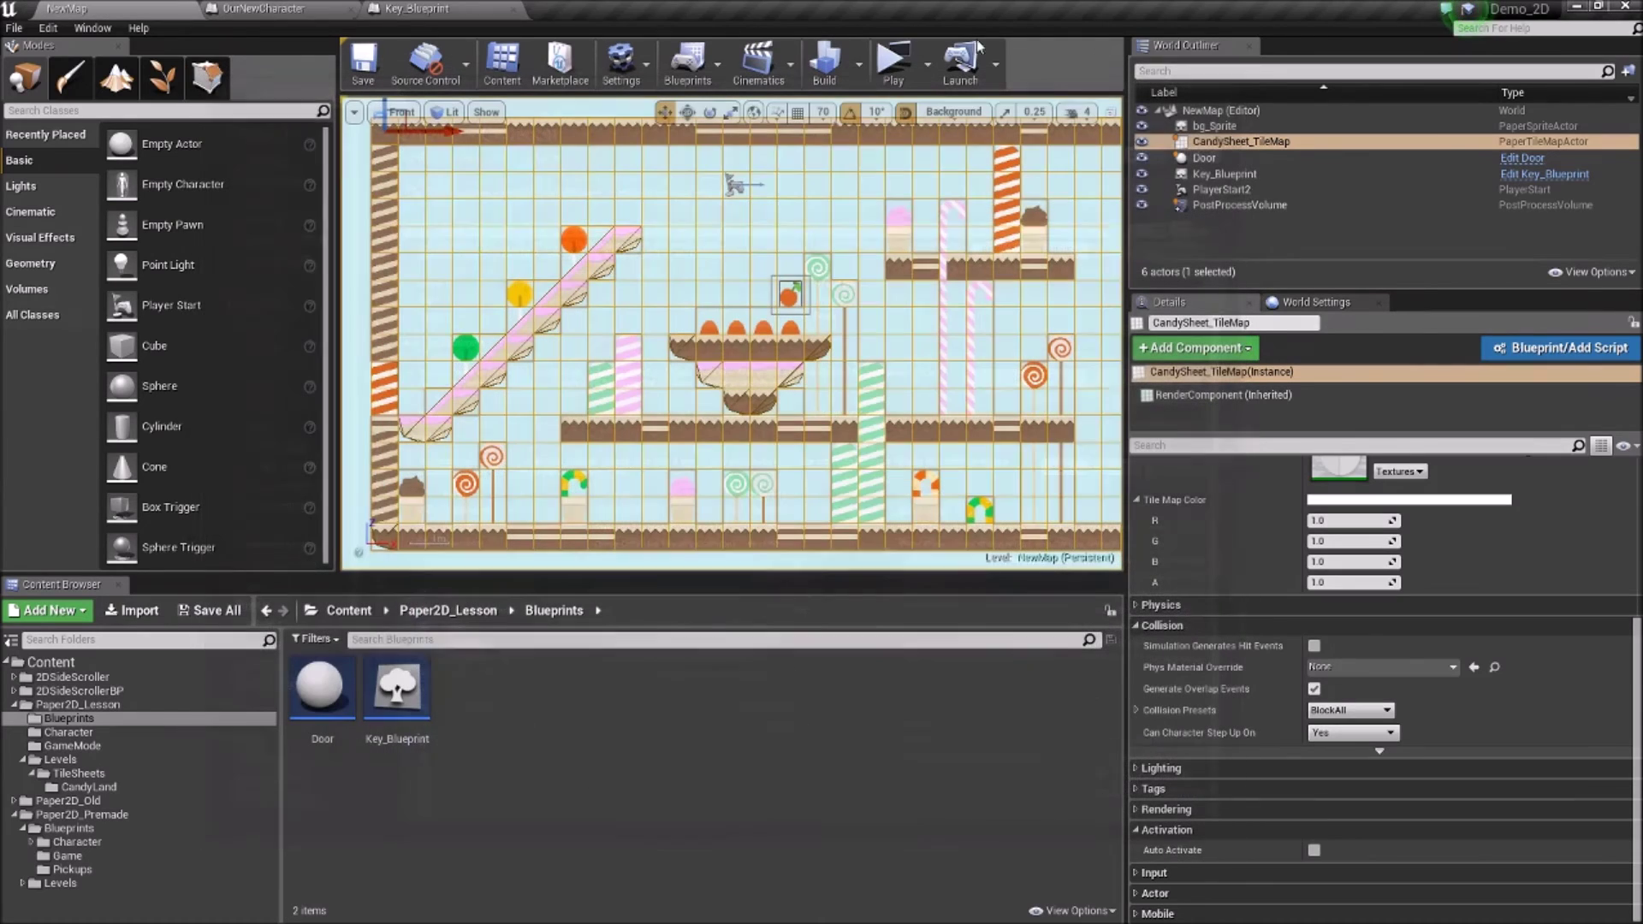
pyautogui.click(14, 27)
pyautogui.click(328, 9)
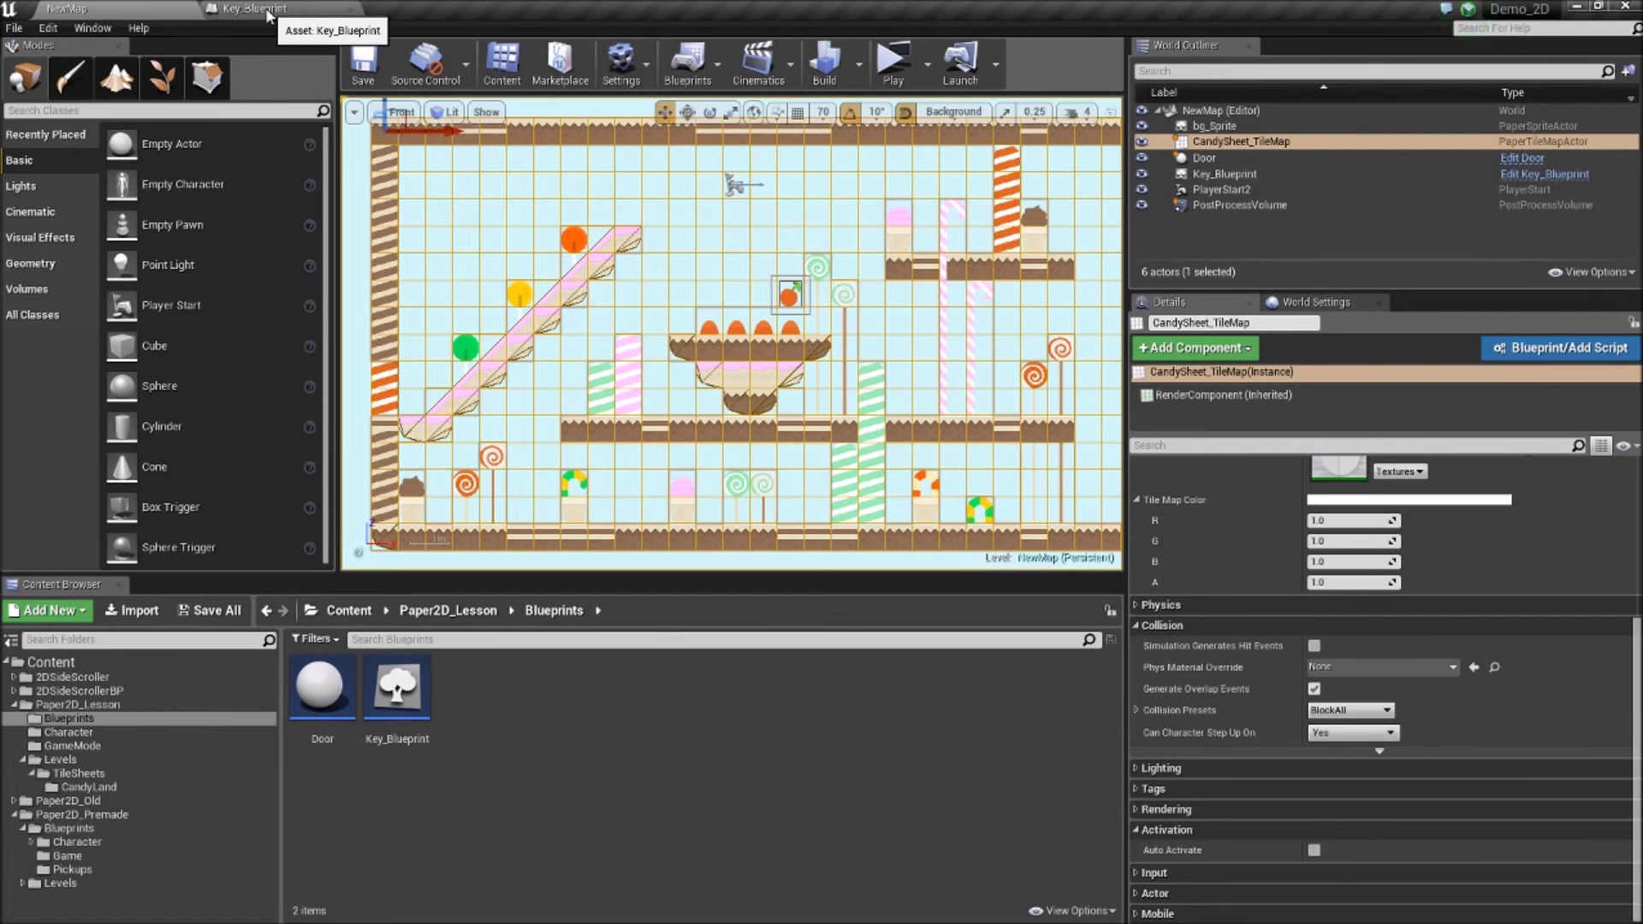
pyautogui.click(351, 9)
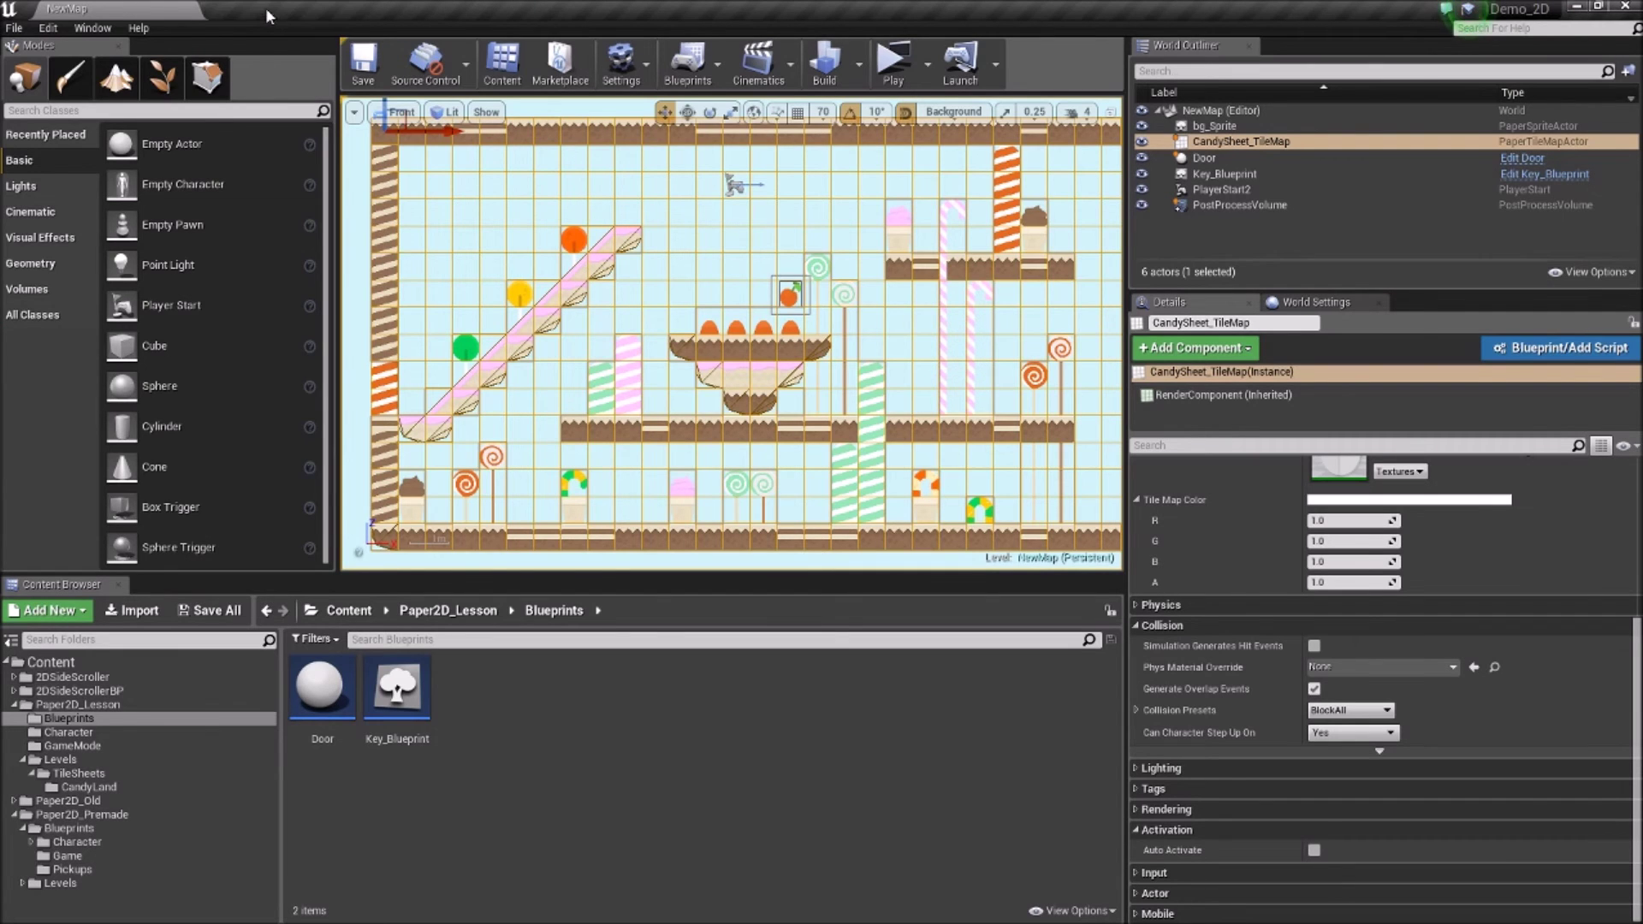
pyautogui.click(14, 28)
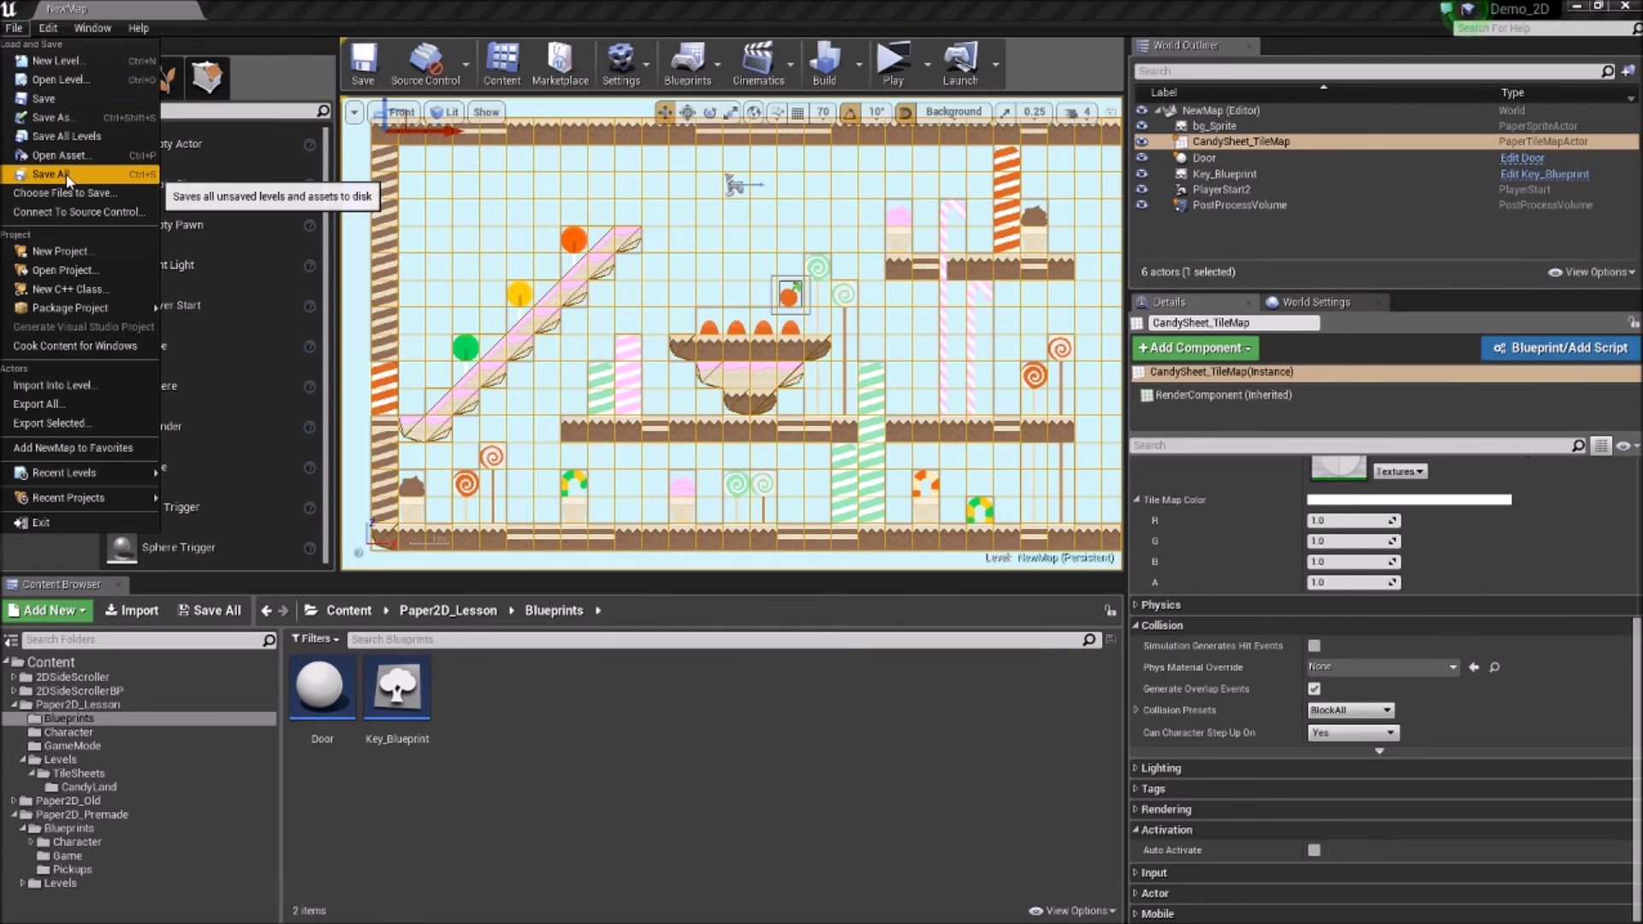
# Step: Assign the KeyP collision preset to the Box component of Key_Blueprint and compile the blueprint
pyautogui.doubleClick(383, 698)
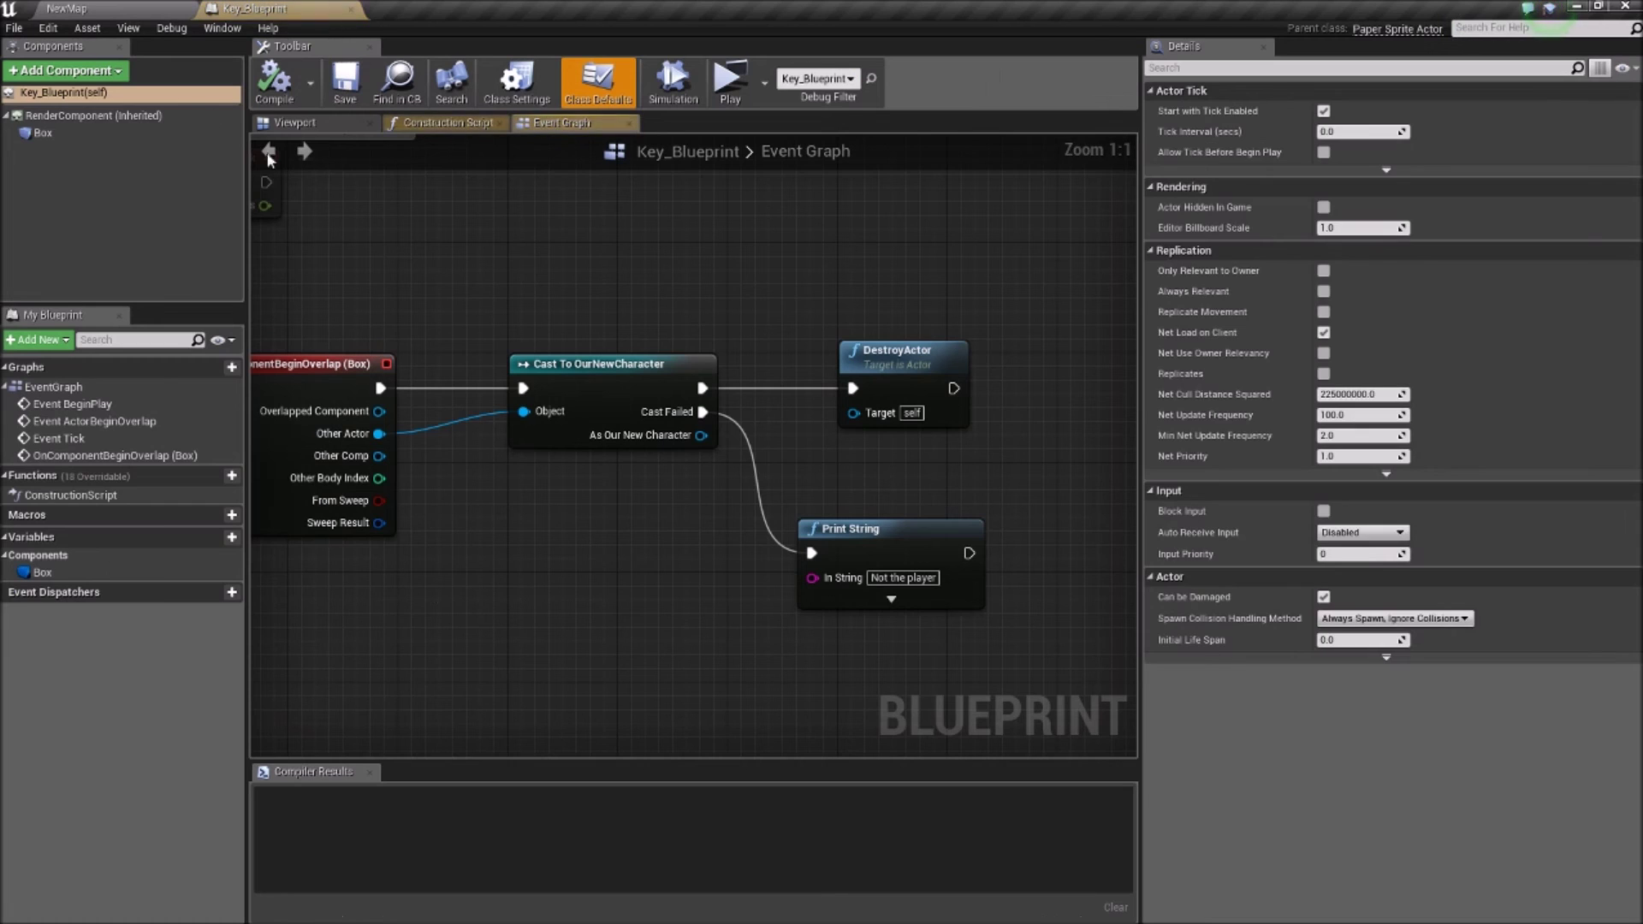
pyautogui.click(75, 135)
pyautogui.scroll(-4, 1276, 622)
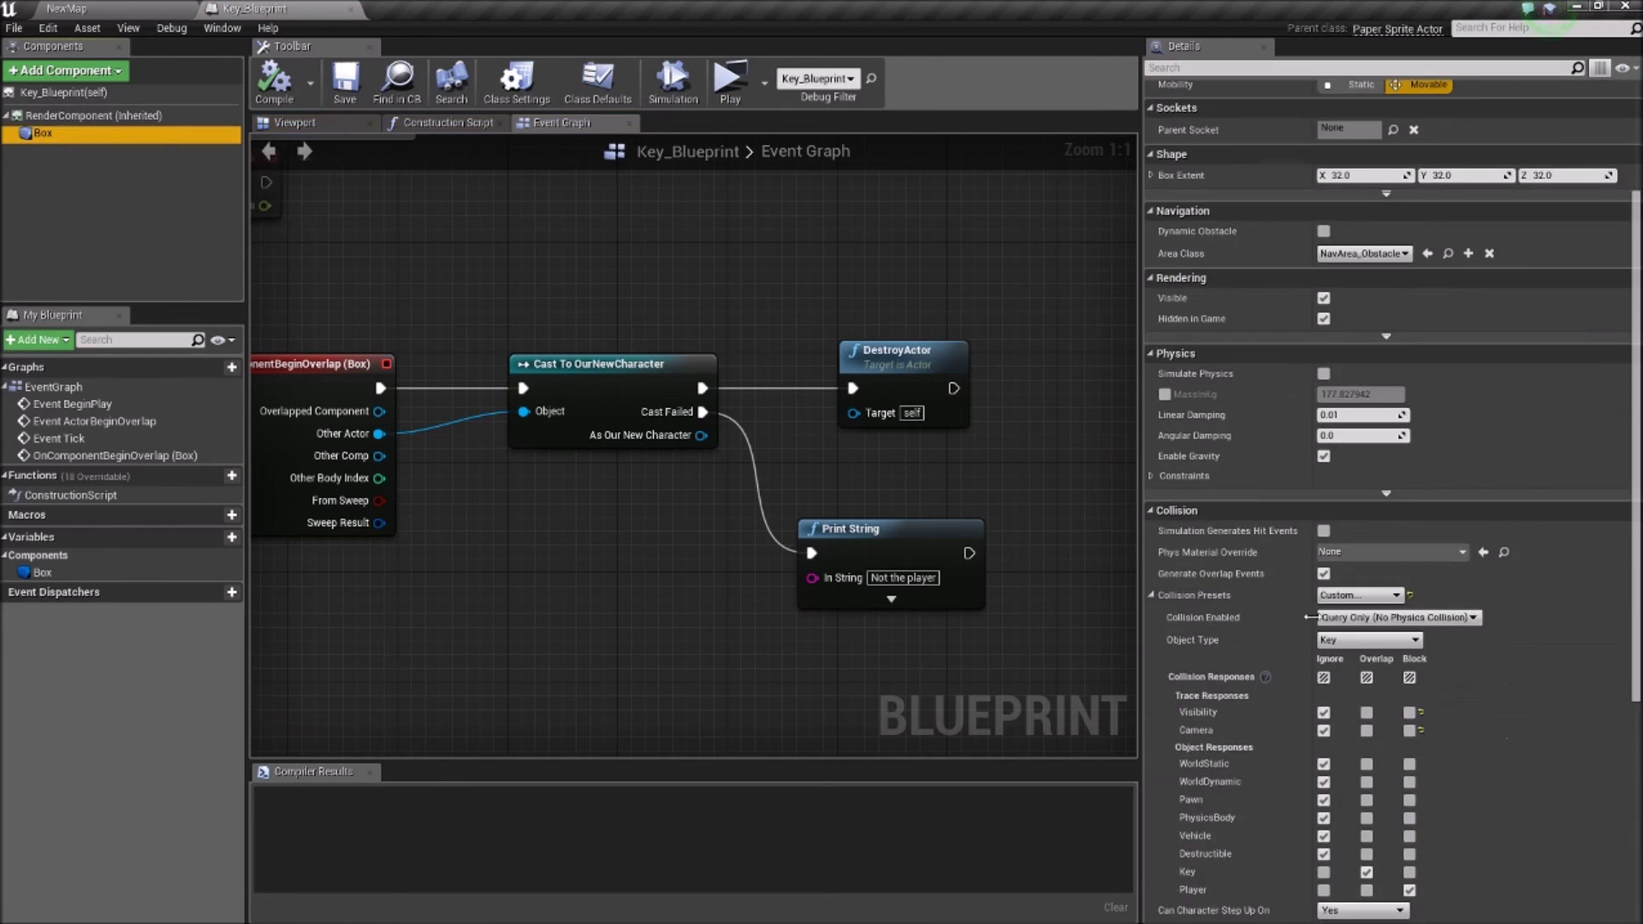
pyautogui.click(1360, 595)
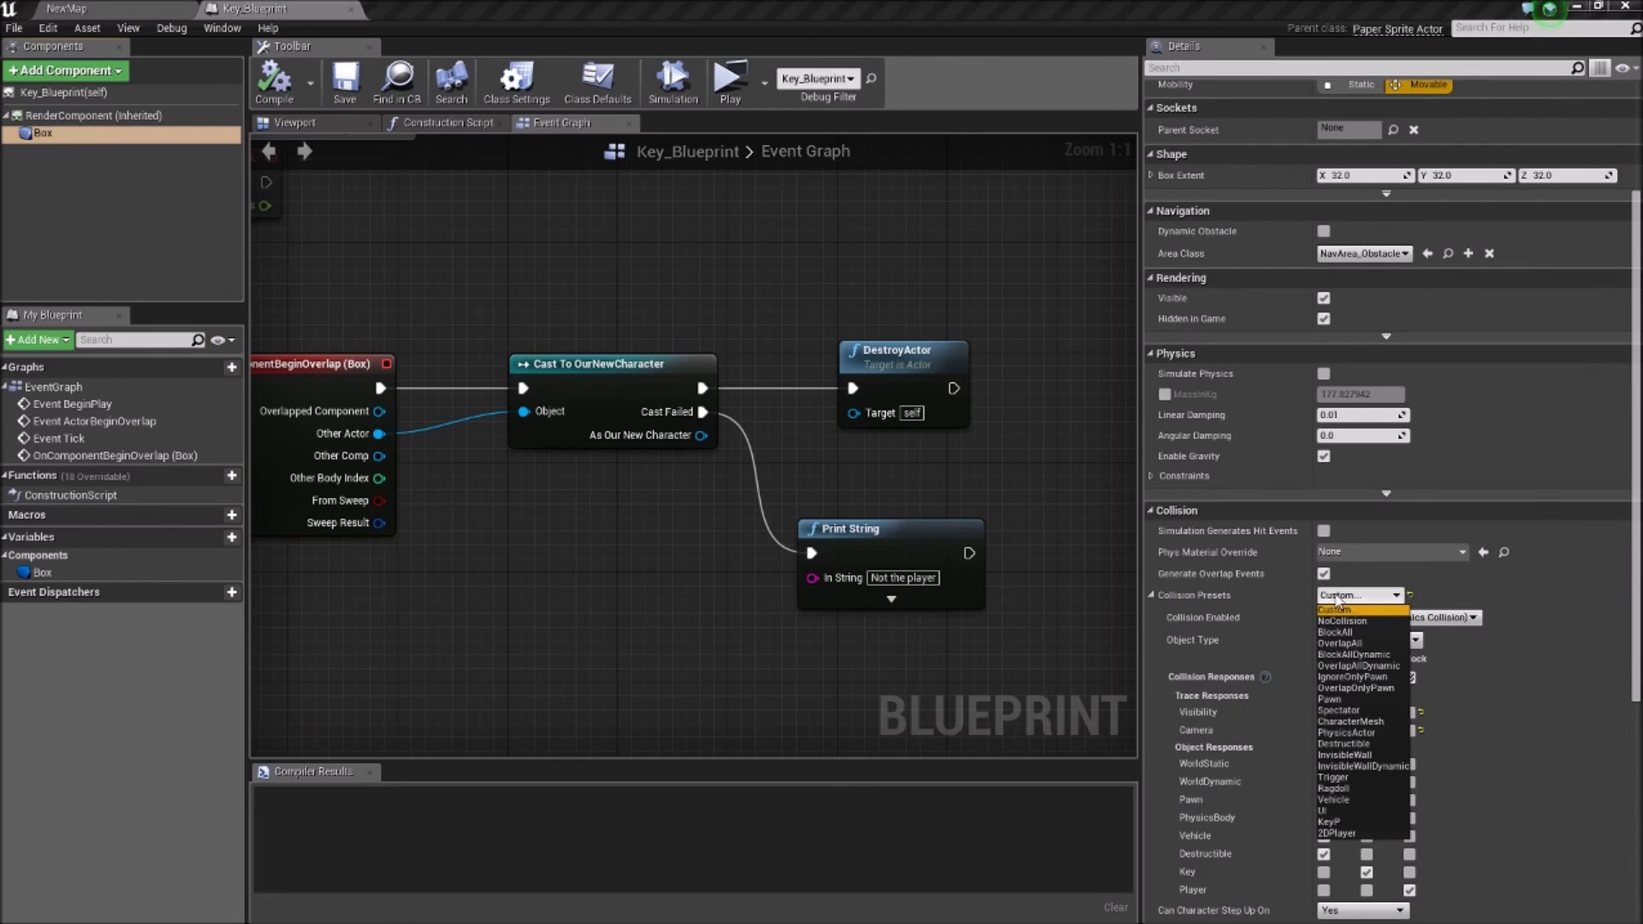
pyautogui.click(1333, 823)
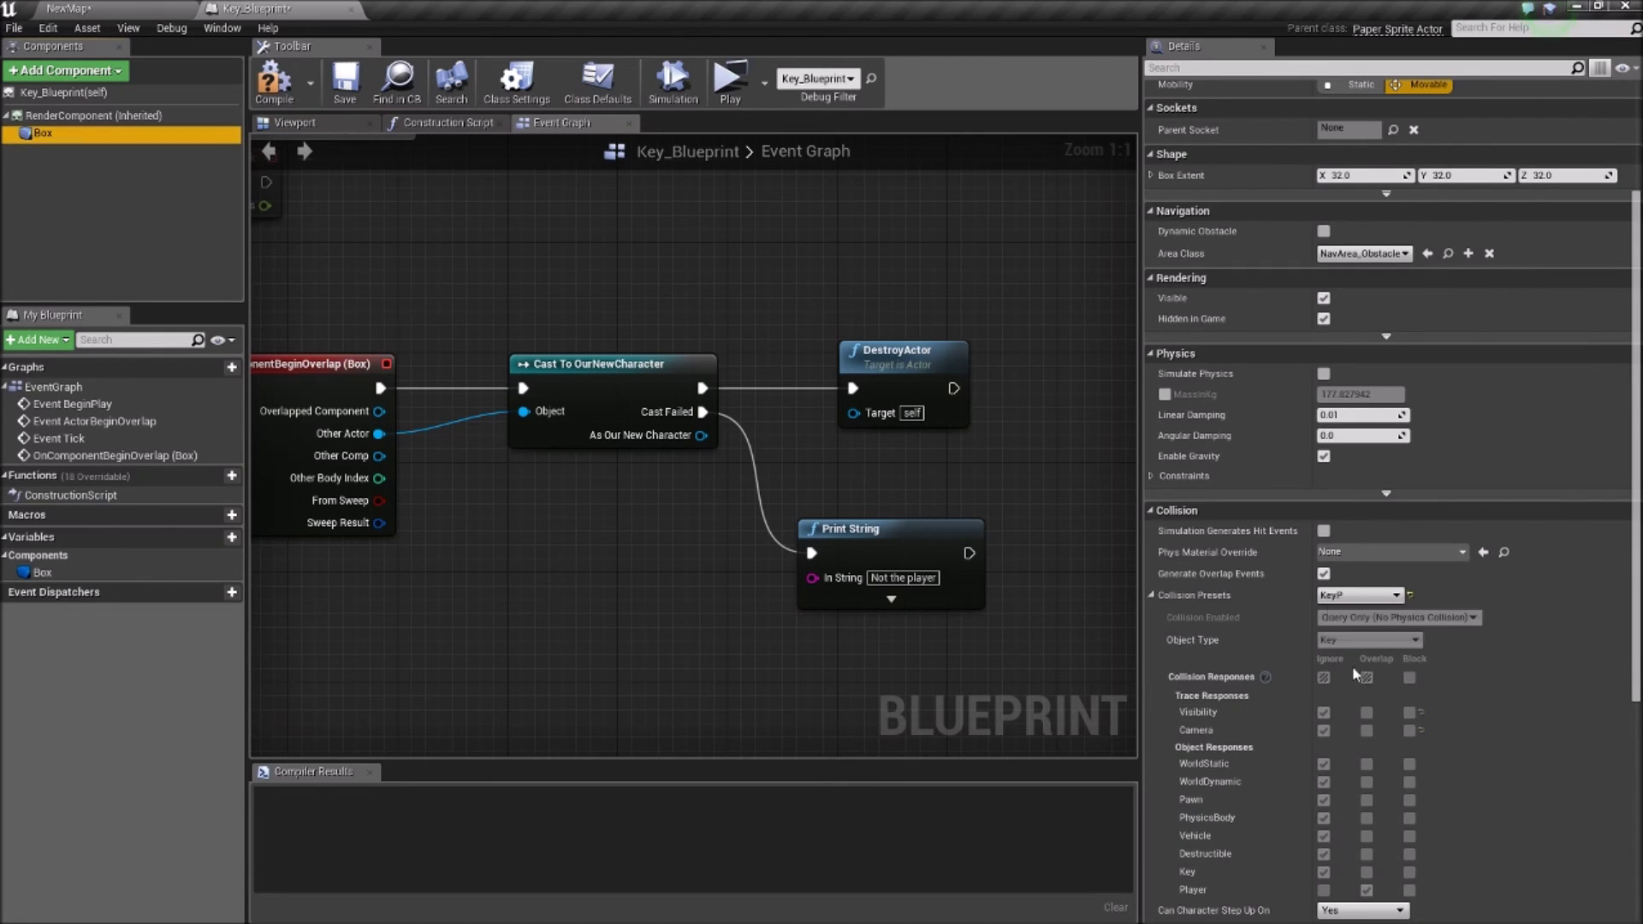
pyautogui.scroll(-3, 1374, 676)
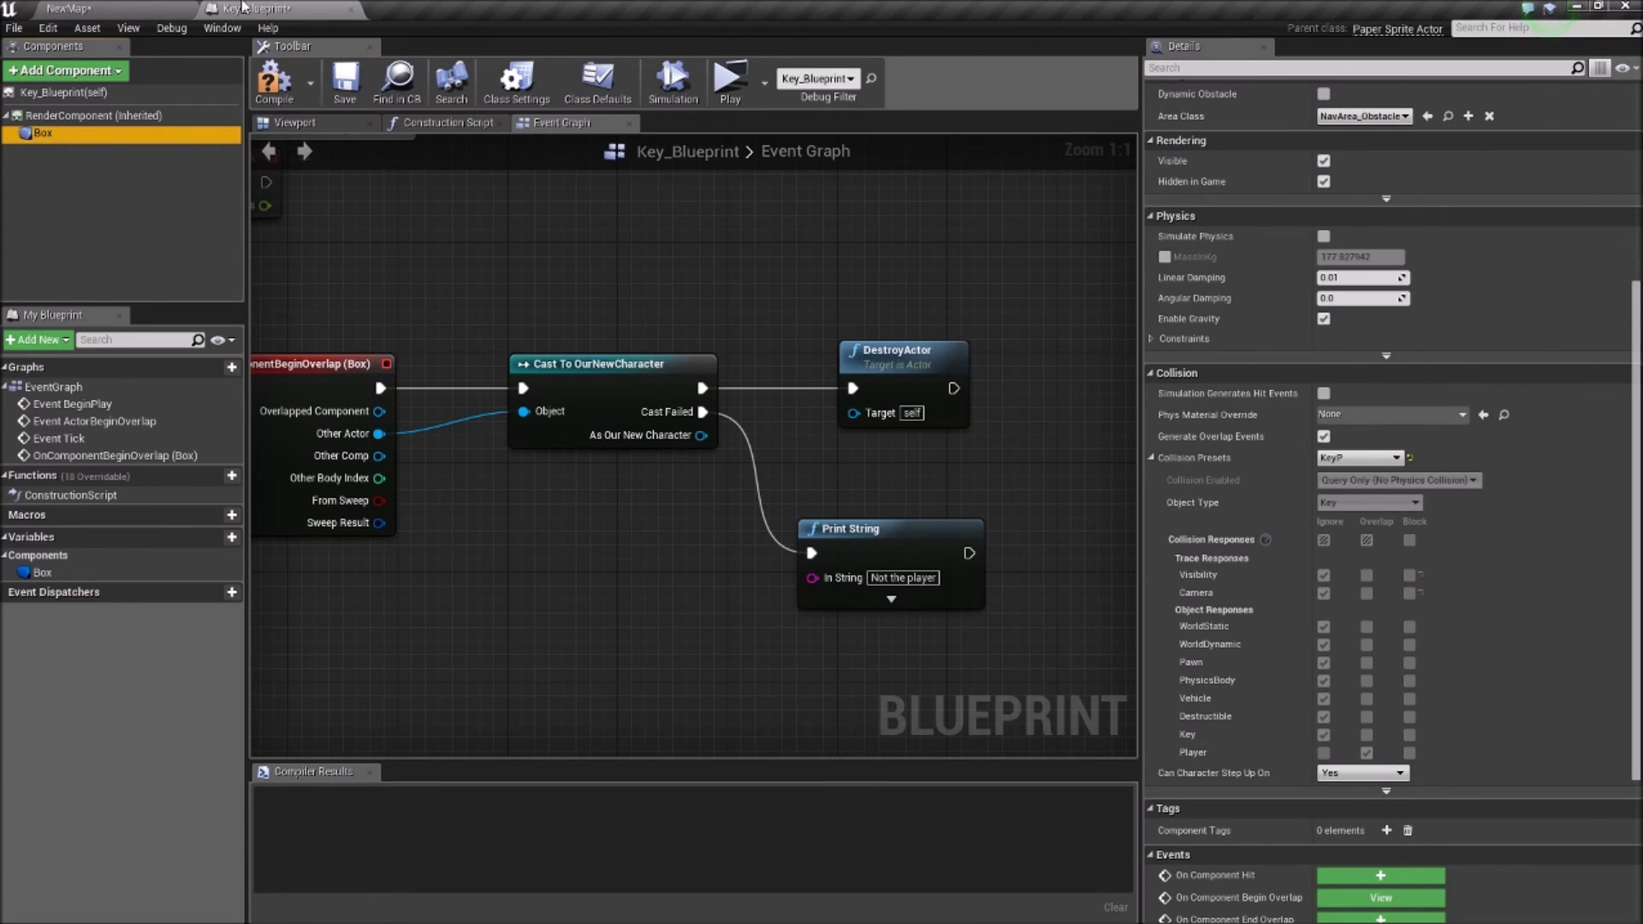
pyautogui.click(274, 81)
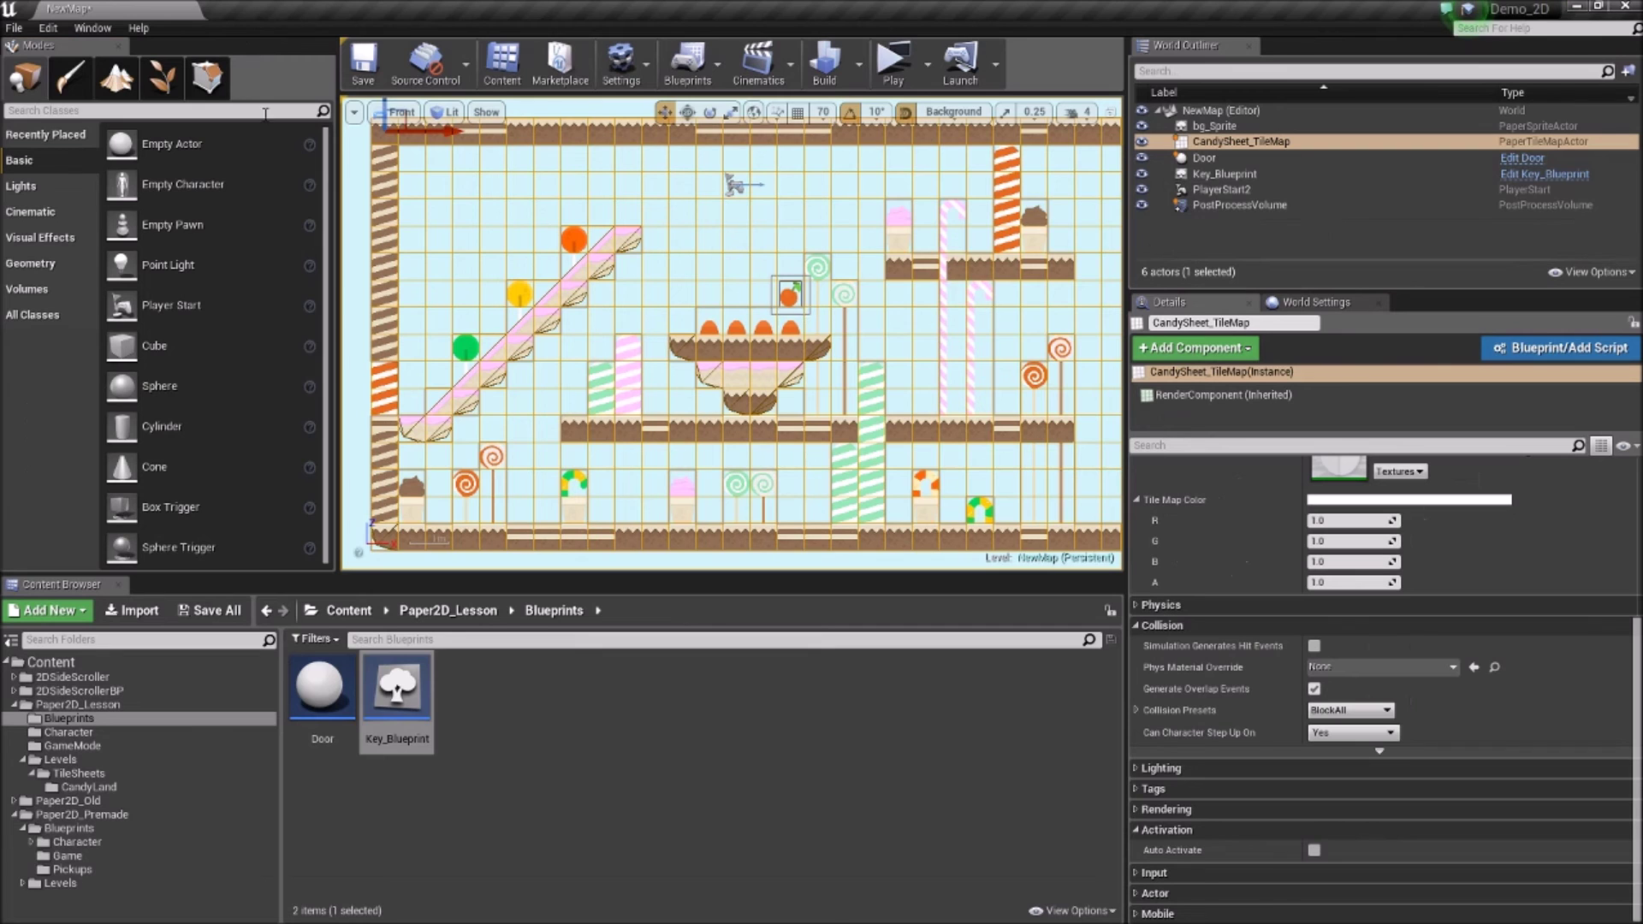
# Step: Open OurNewCharacter from the Character folder, assign the 2DPlayer collision preset to its CapsuleComponent, then compile and save the blueprint
pyautogui.click(69, 732)
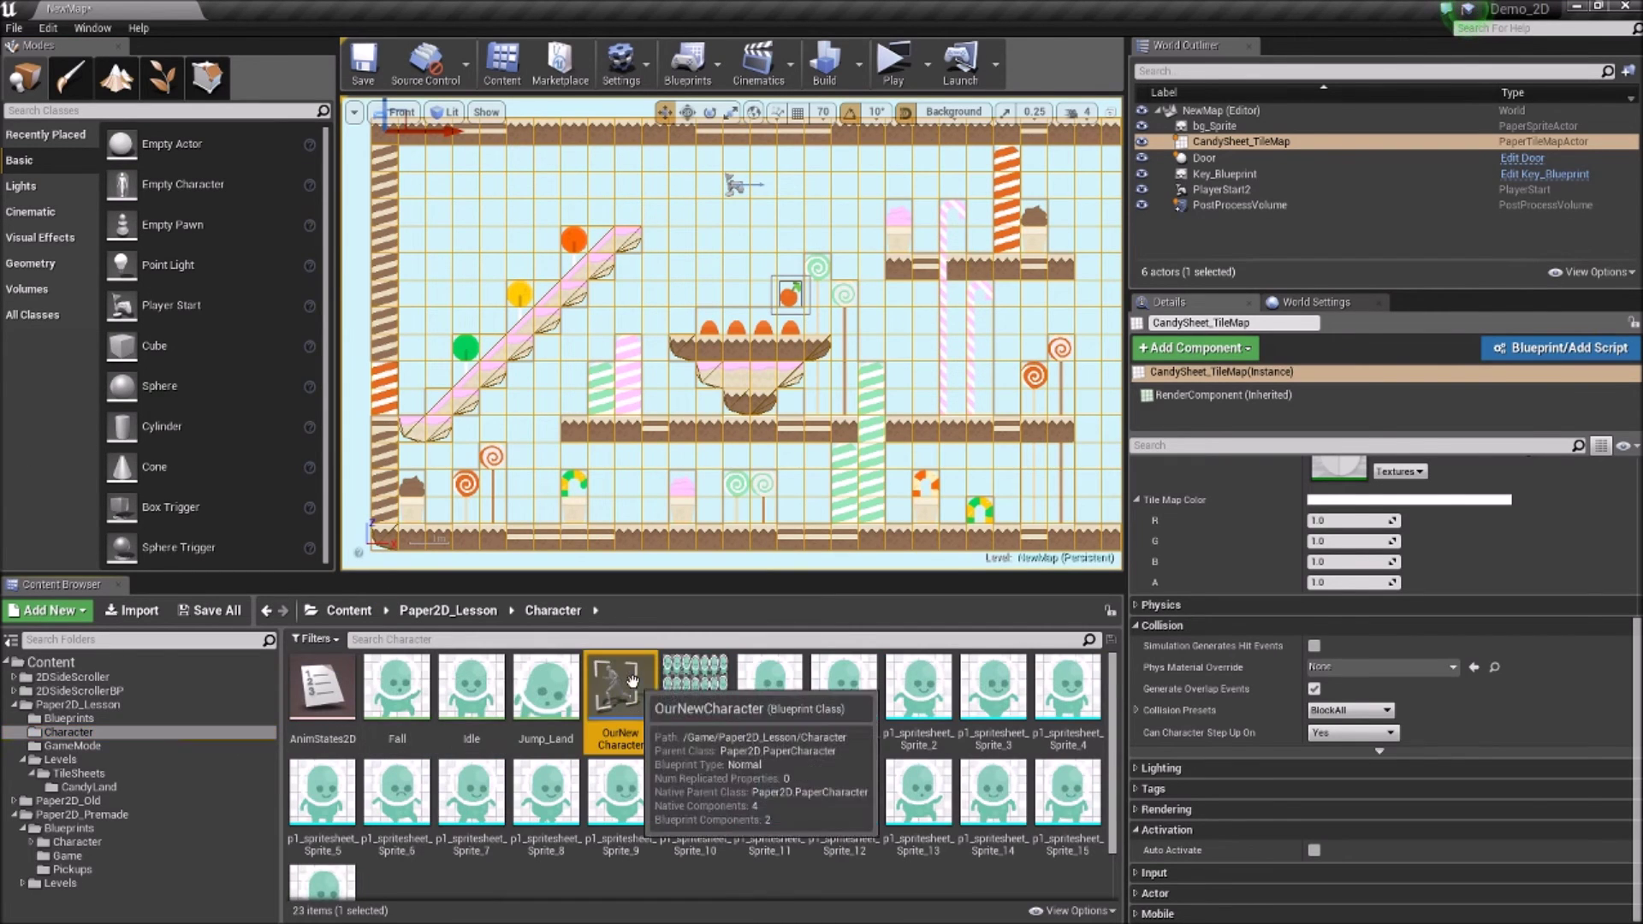
pyautogui.doubleClick(620, 689)
pyautogui.click(58, 119)
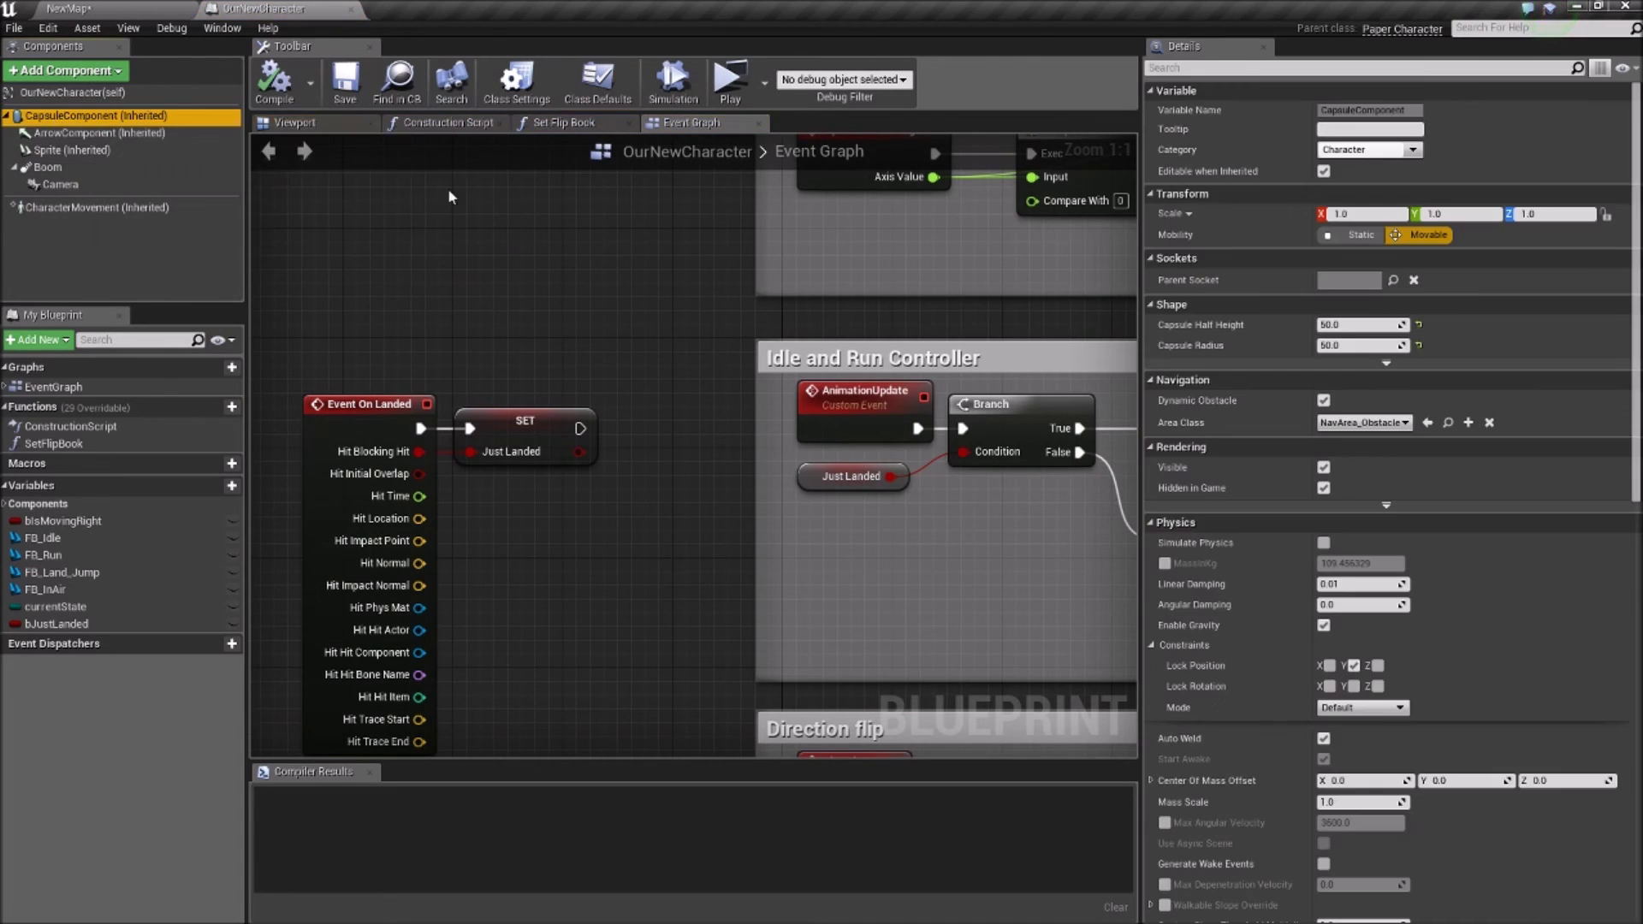
pyautogui.scroll(-5, 1280, 599)
pyautogui.scroll(-4, 1246, 598)
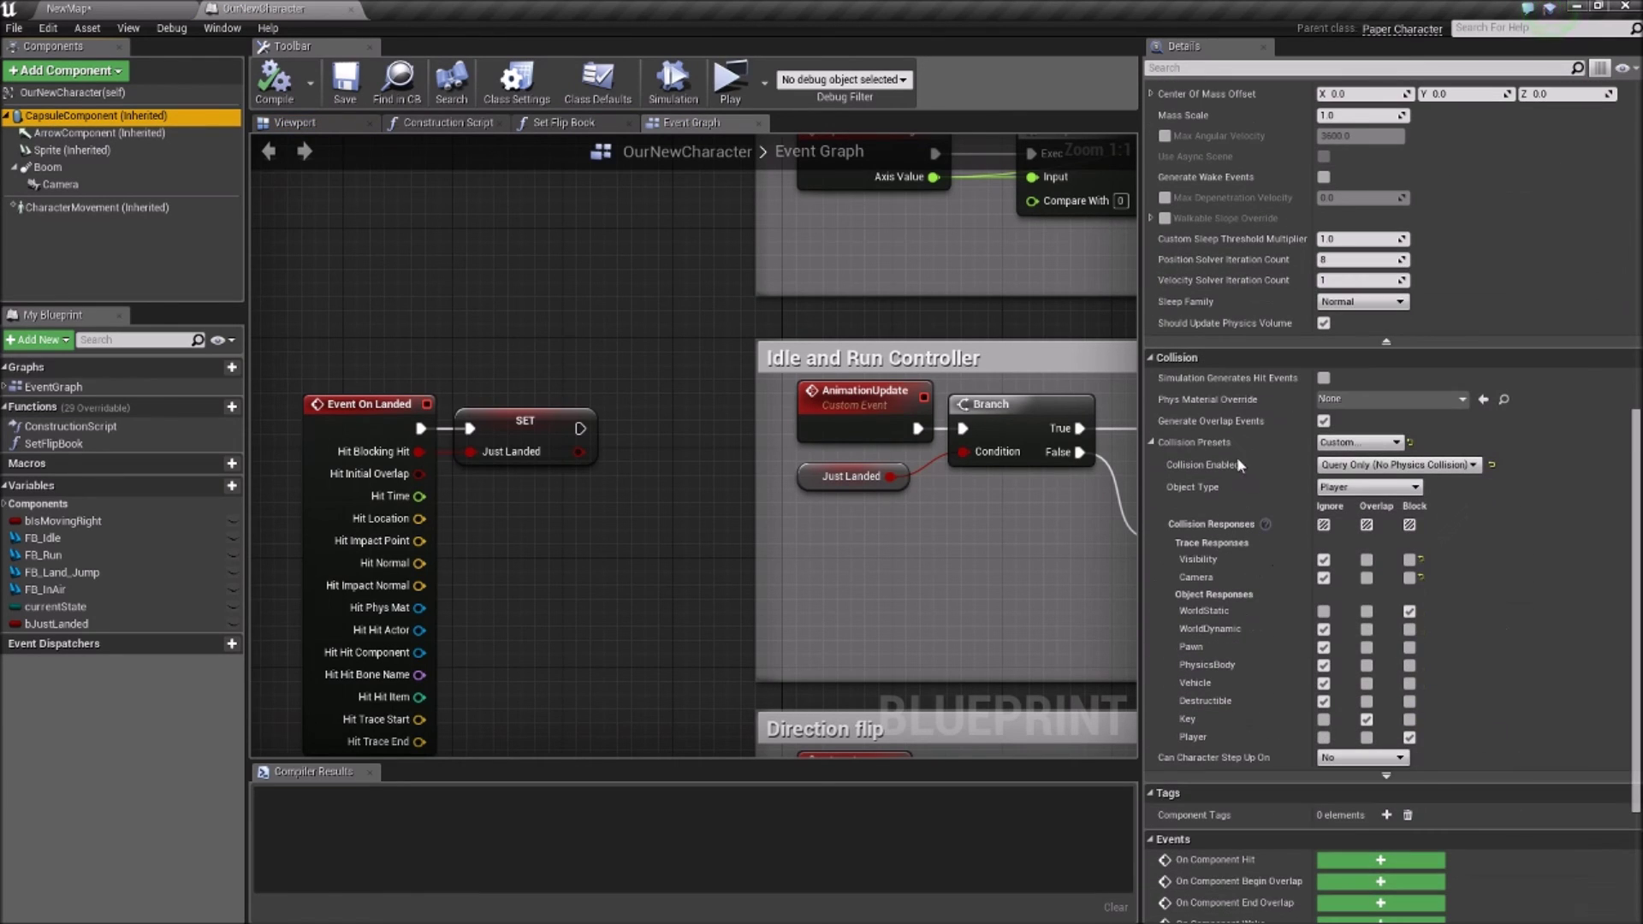
pyautogui.click(1359, 441)
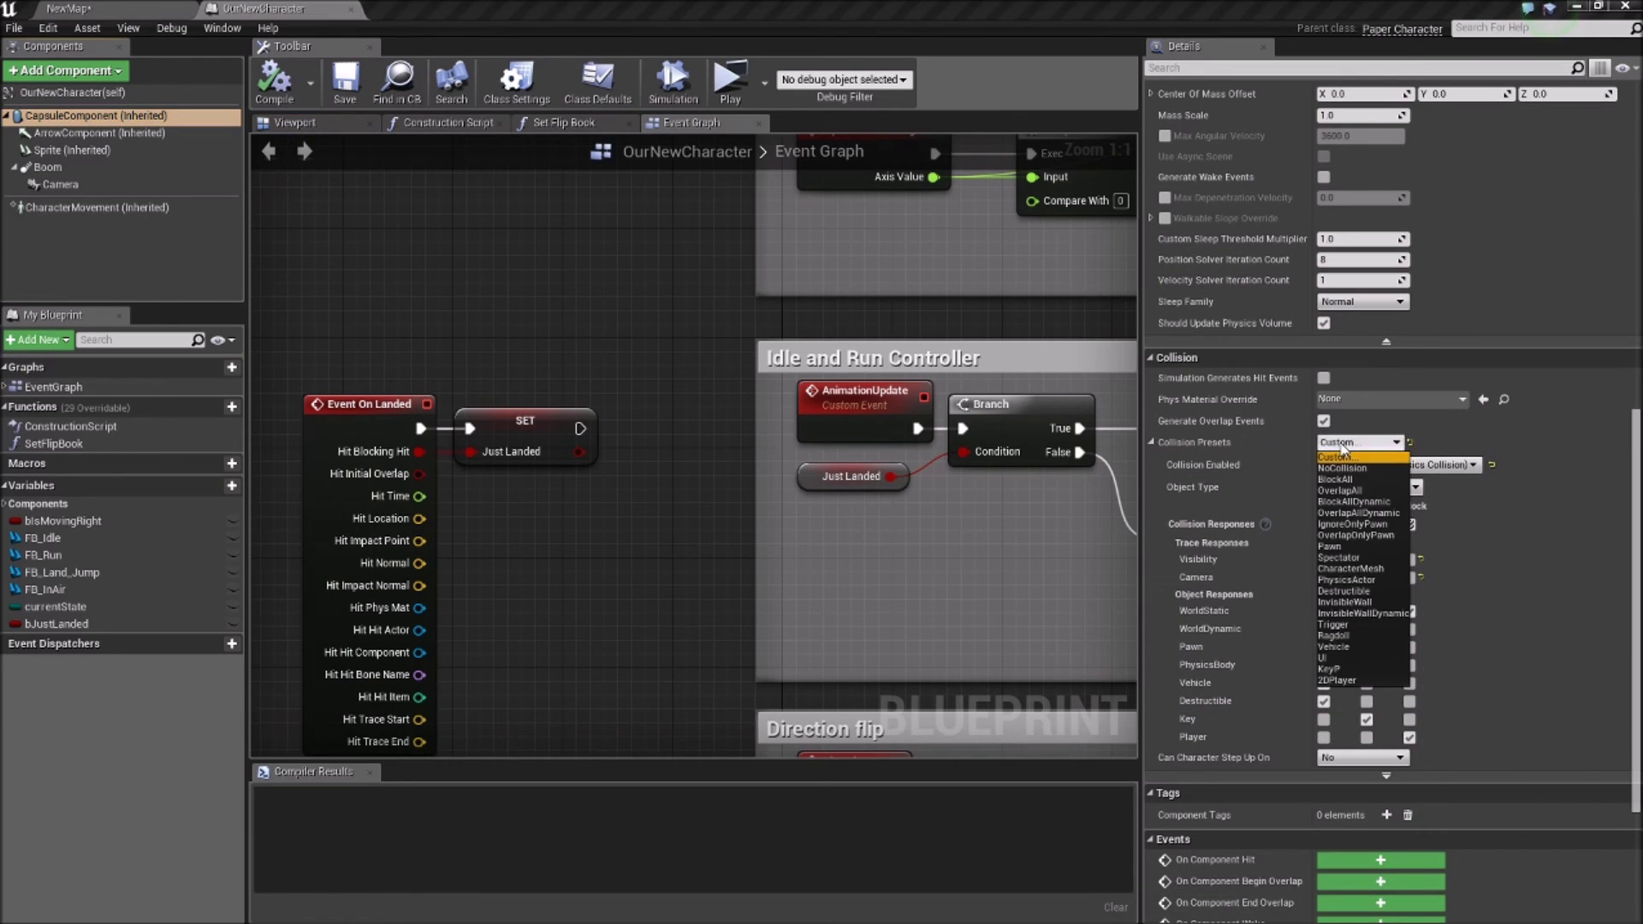
pyautogui.click(1340, 676)
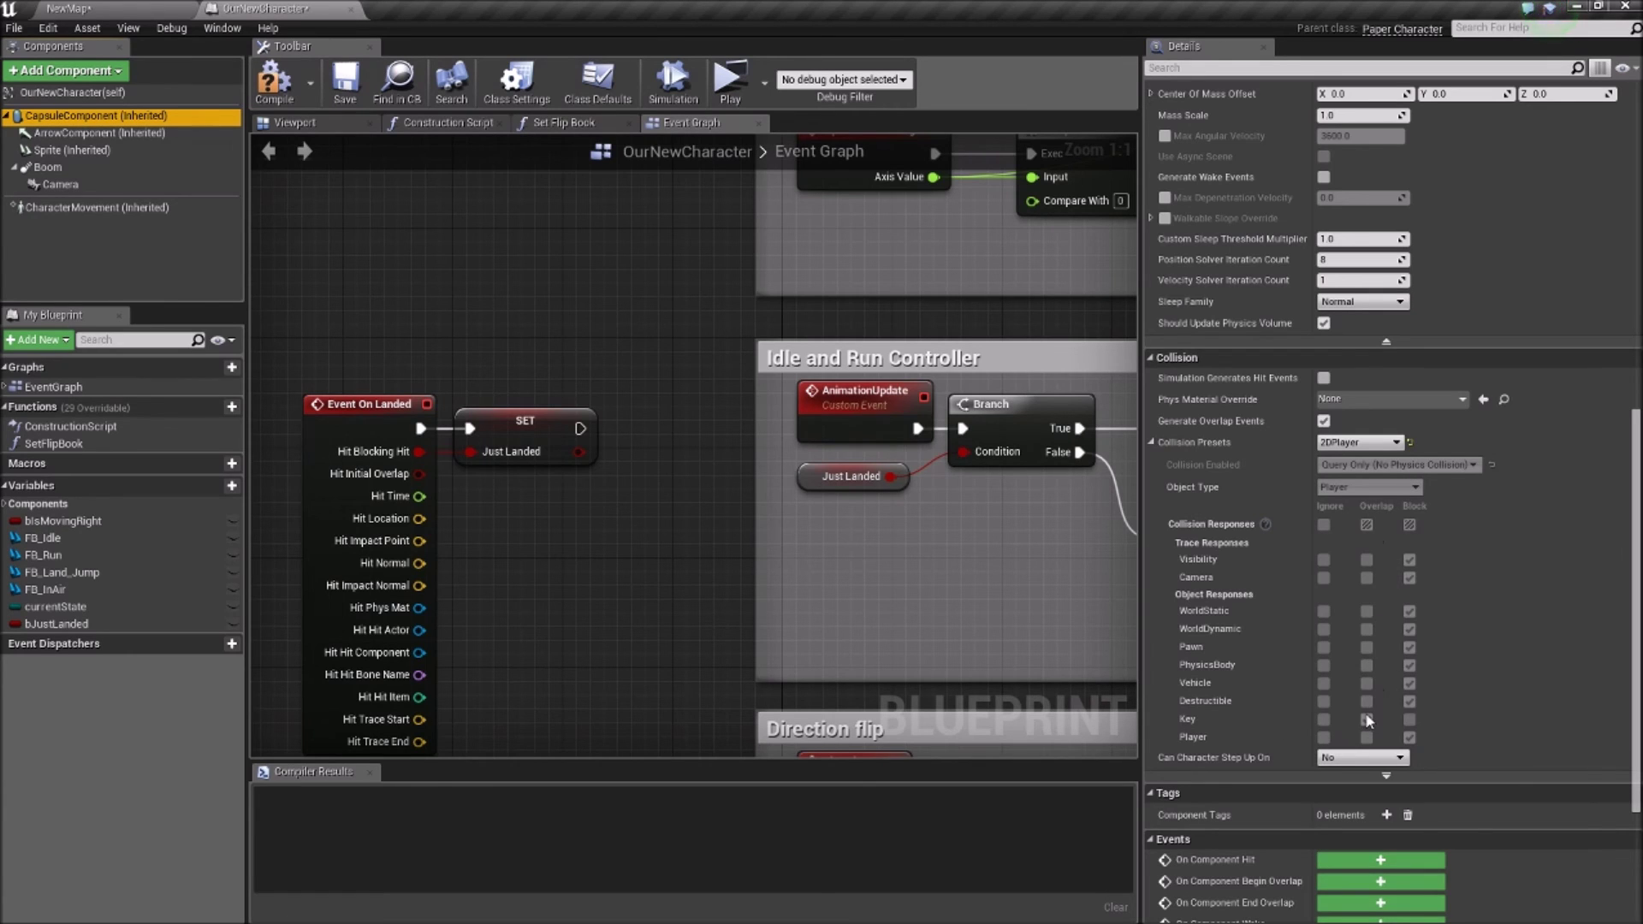
pyautogui.click(347, 80)
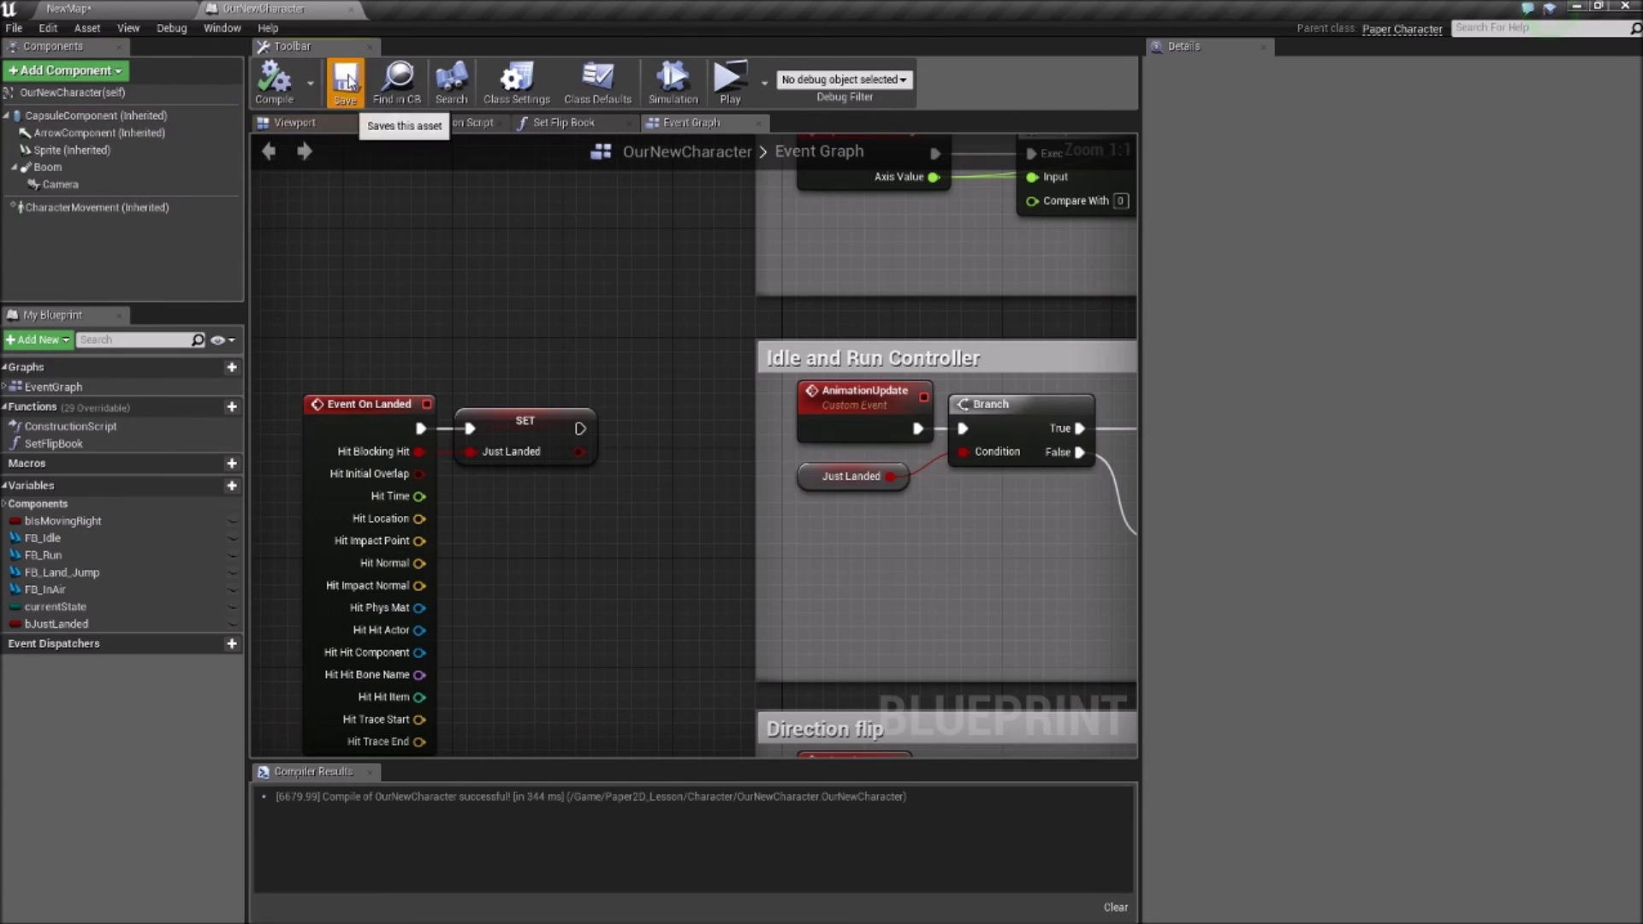
# Step: Play-test the level by running the character into the key and around the lollipop staircase, then end the preview
pyautogui.click(146, 7)
pyautogui.click(888, 63)
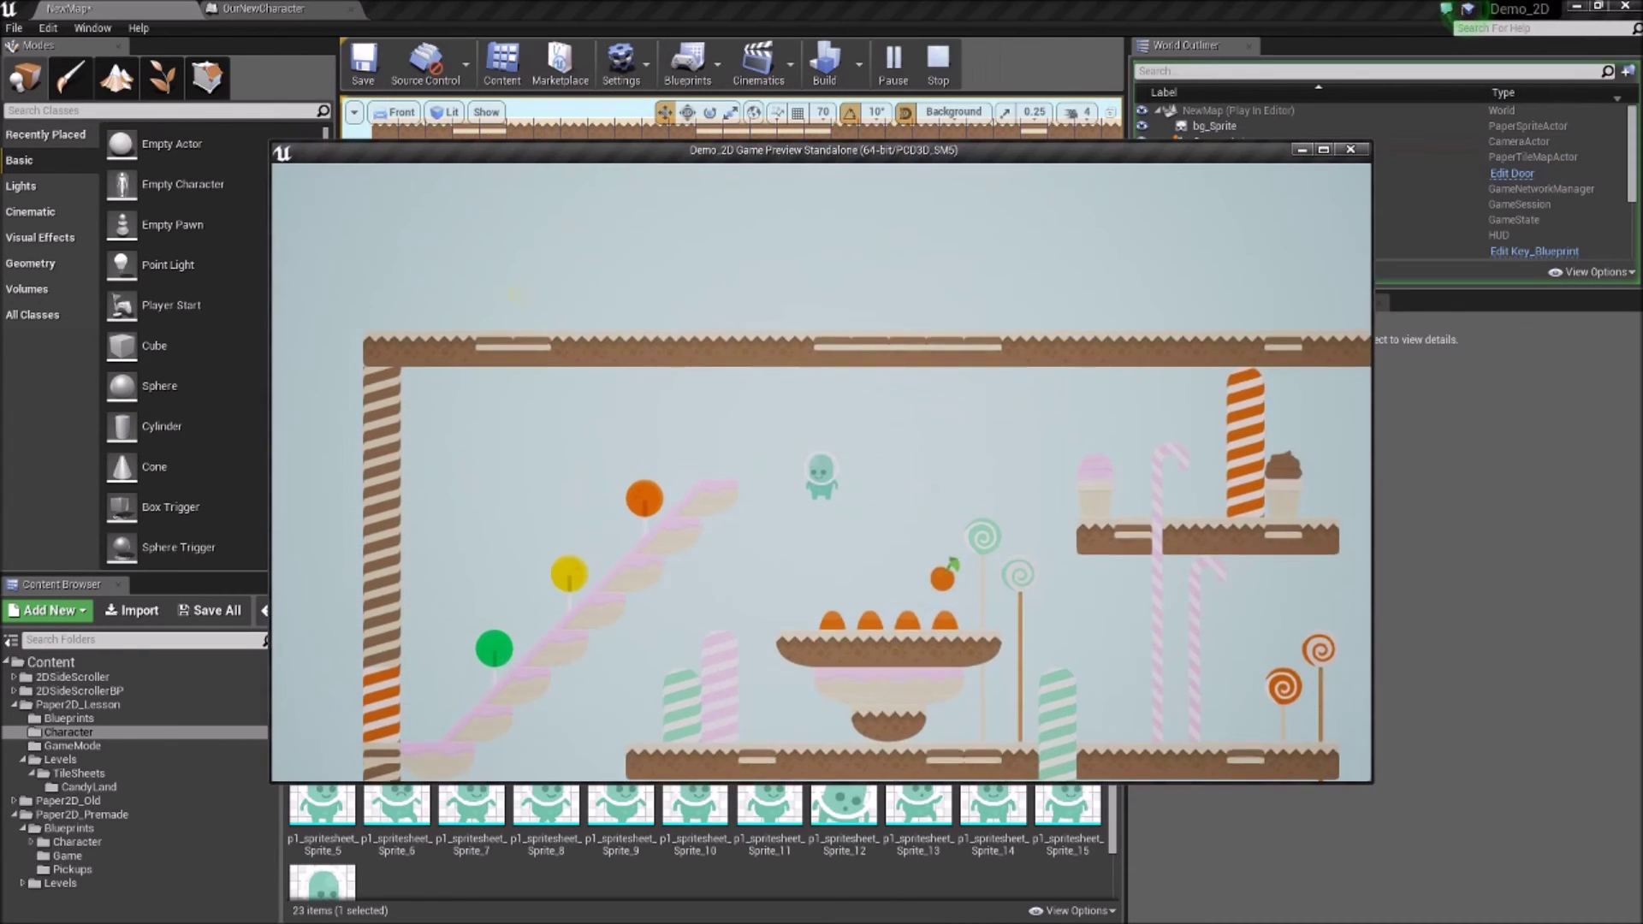
pyautogui.press('Right')
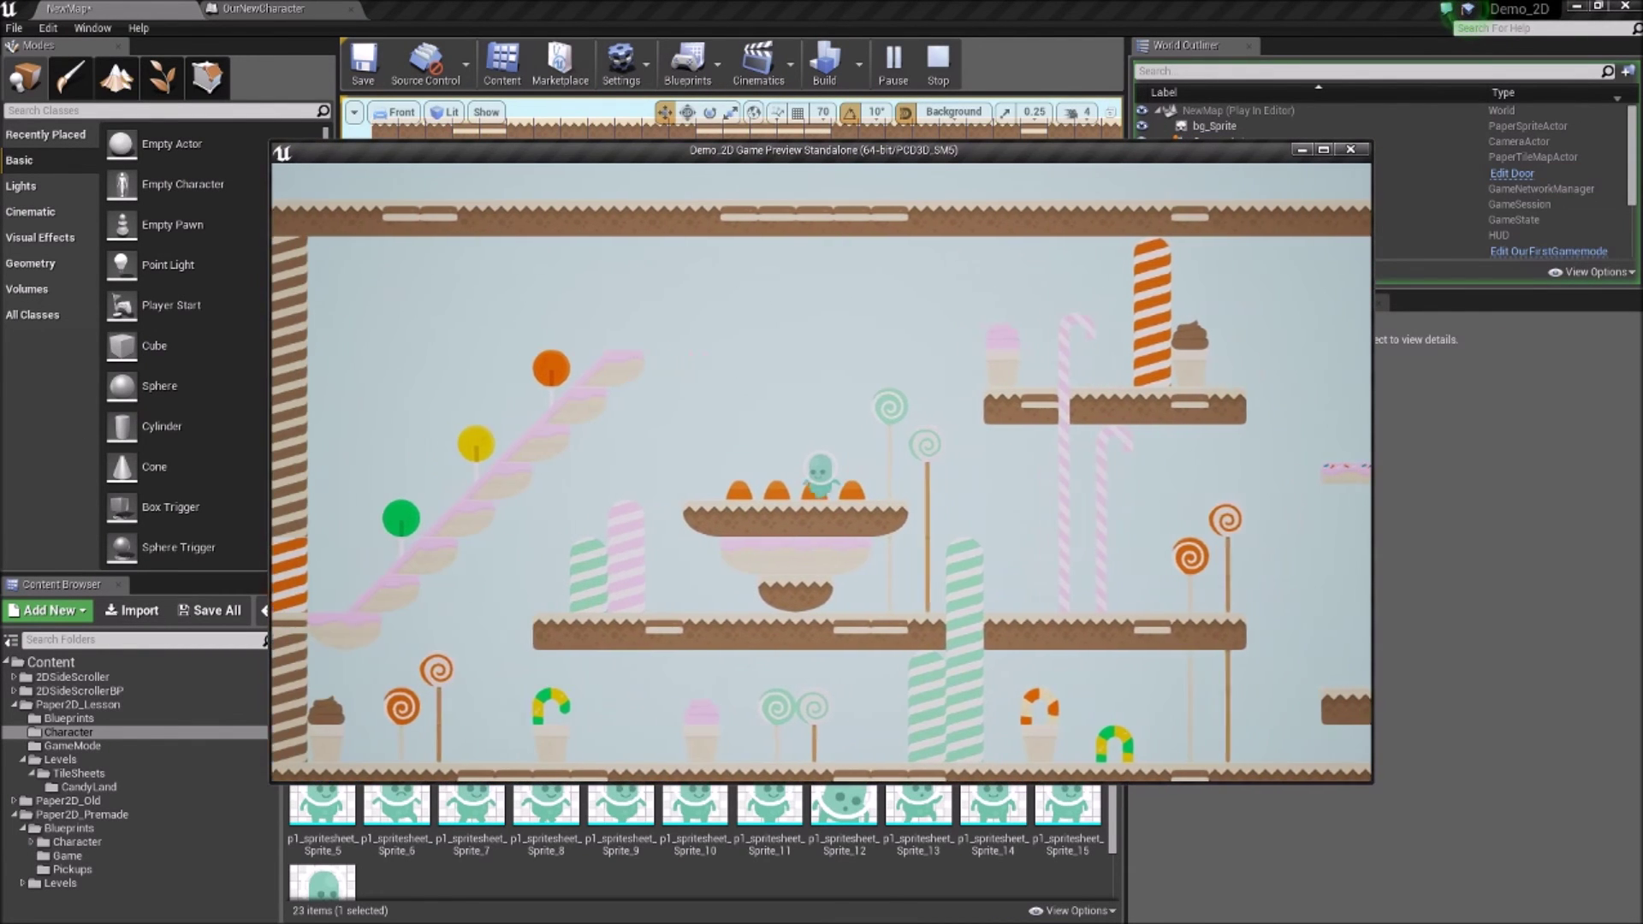
pyautogui.press('Left')
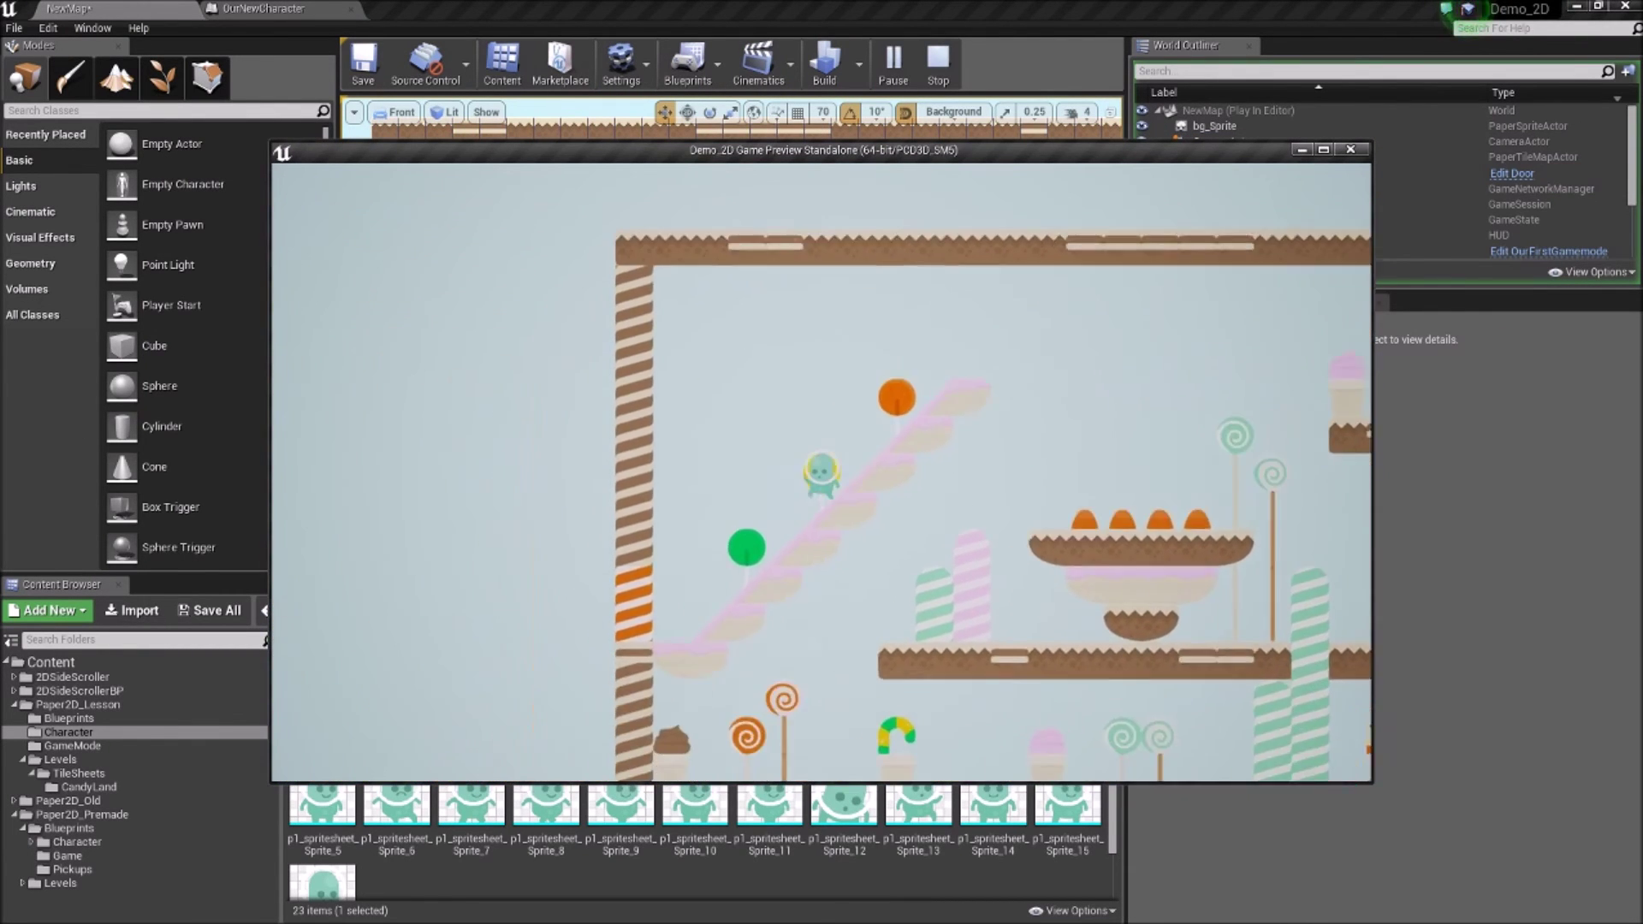
pyautogui.press('space')
pyautogui.press('Right')
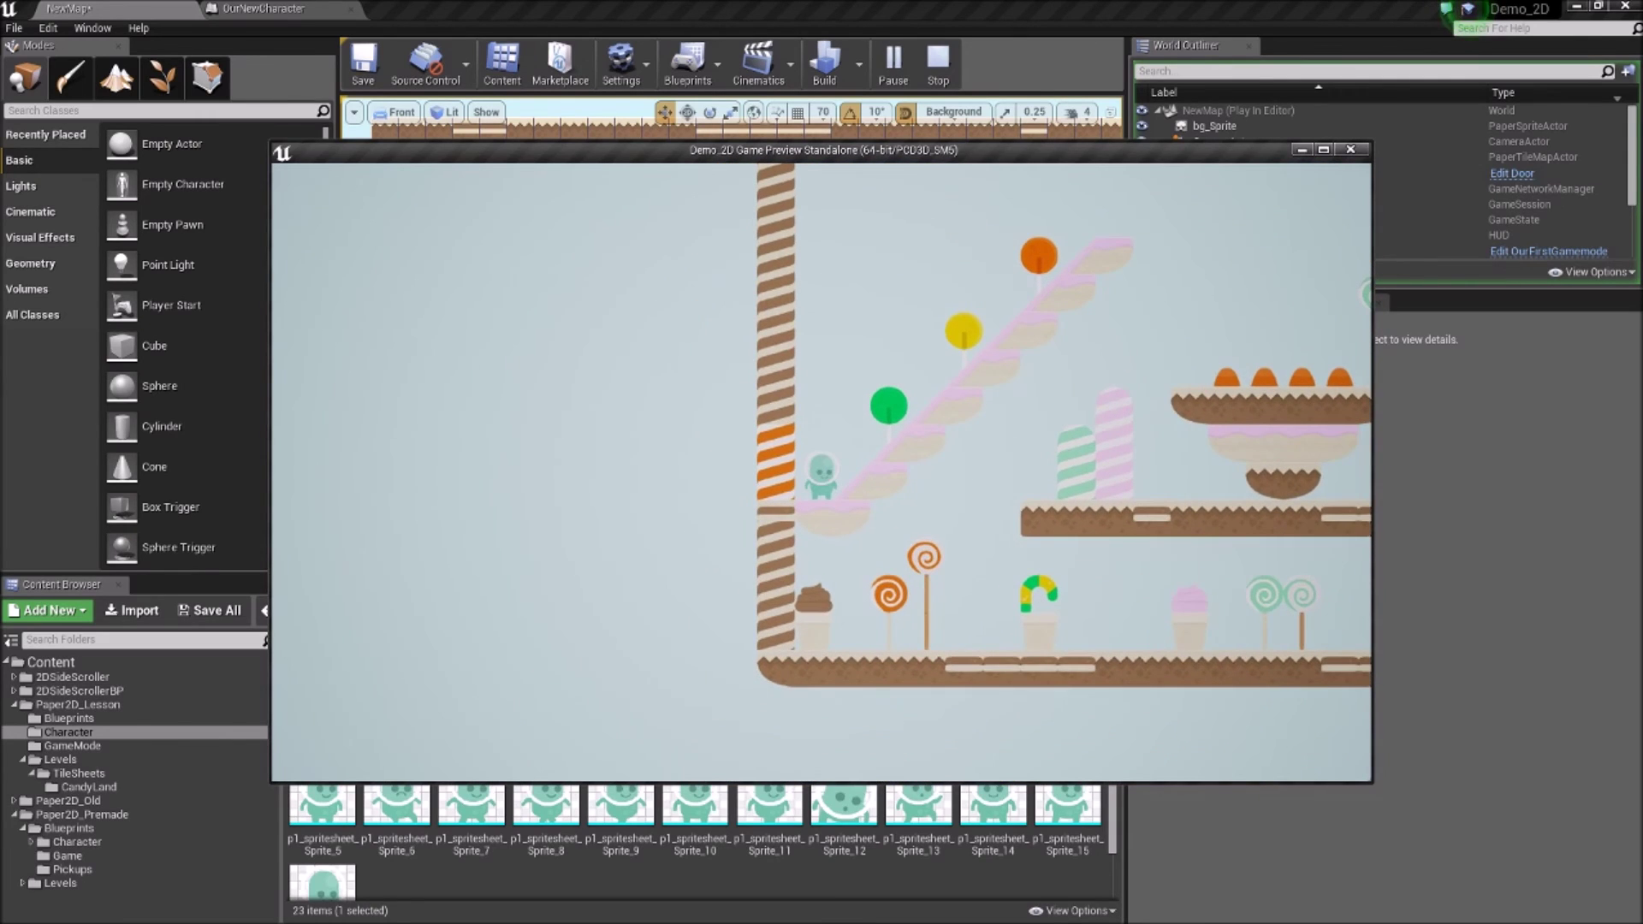
pyautogui.press('Escape')
# Step: Save all levels and assets, and open Key_Blueprint from the Paper2D_Lesson Blueprints folder
pyautogui.click(19, 17)
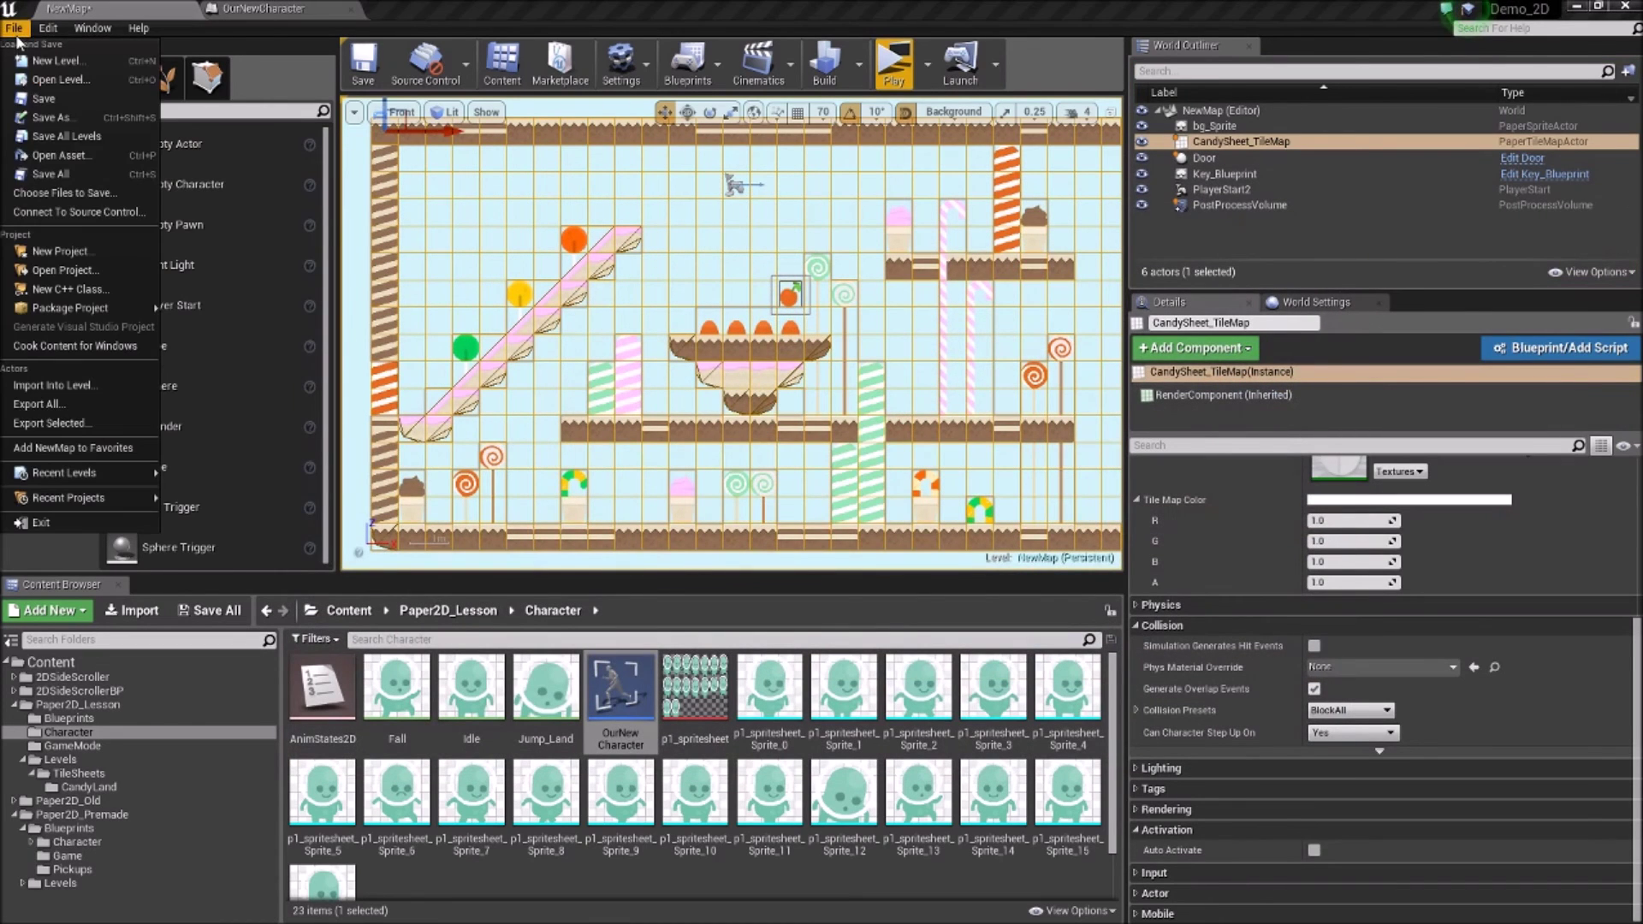
pyautogui.click(51, 163)
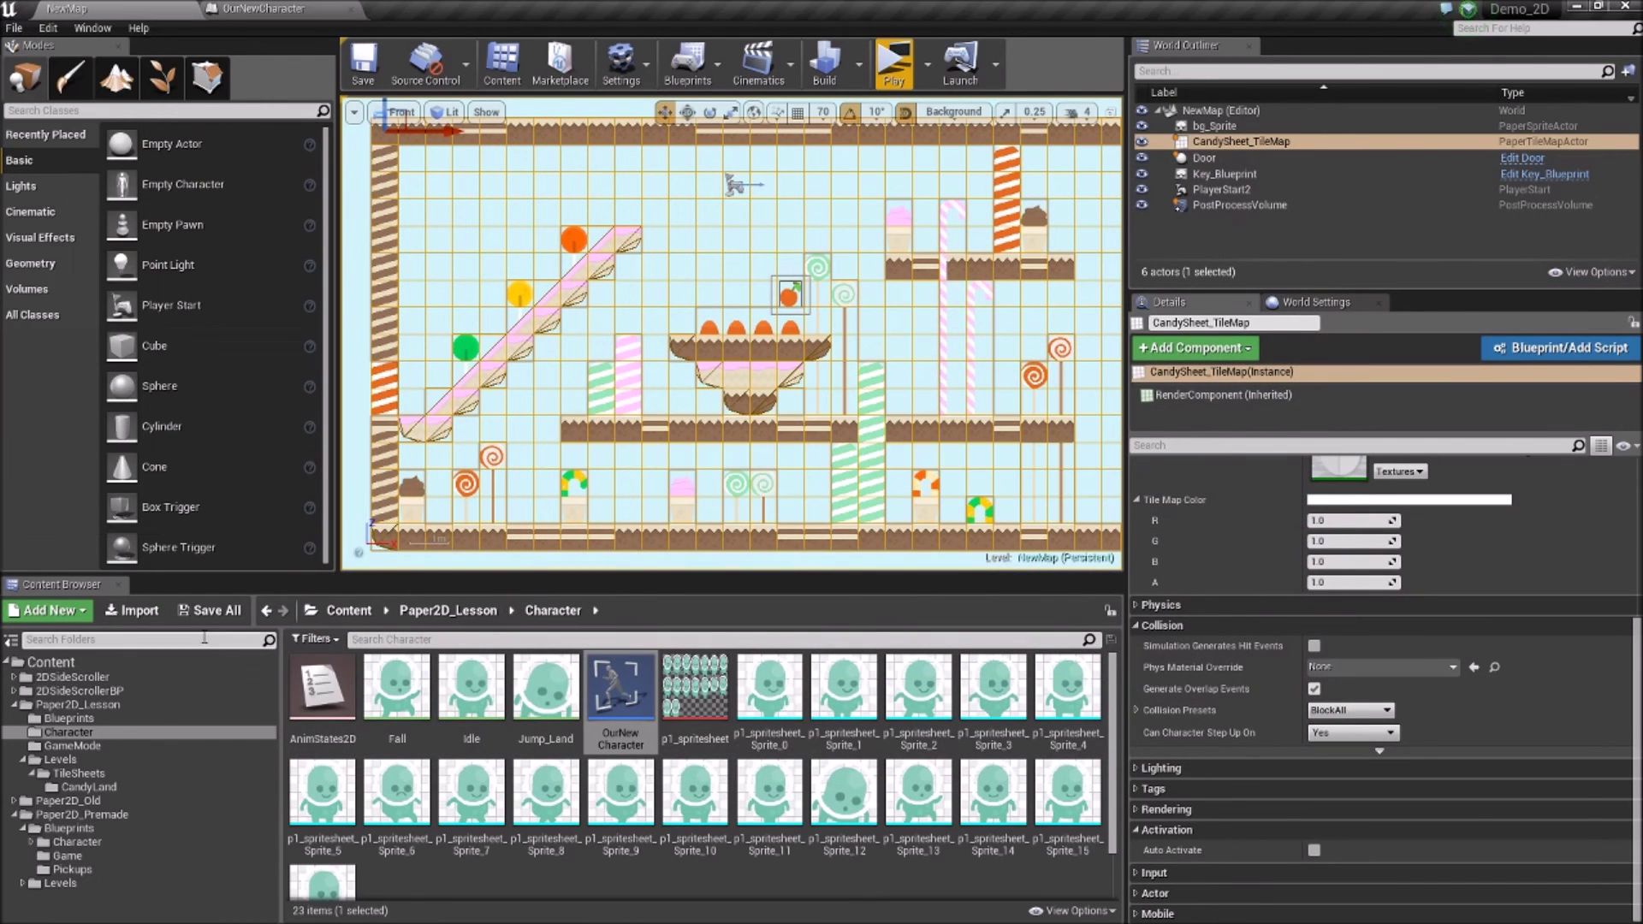
pyautogui.click(68, 718)
pyautogui.click(321, 689)
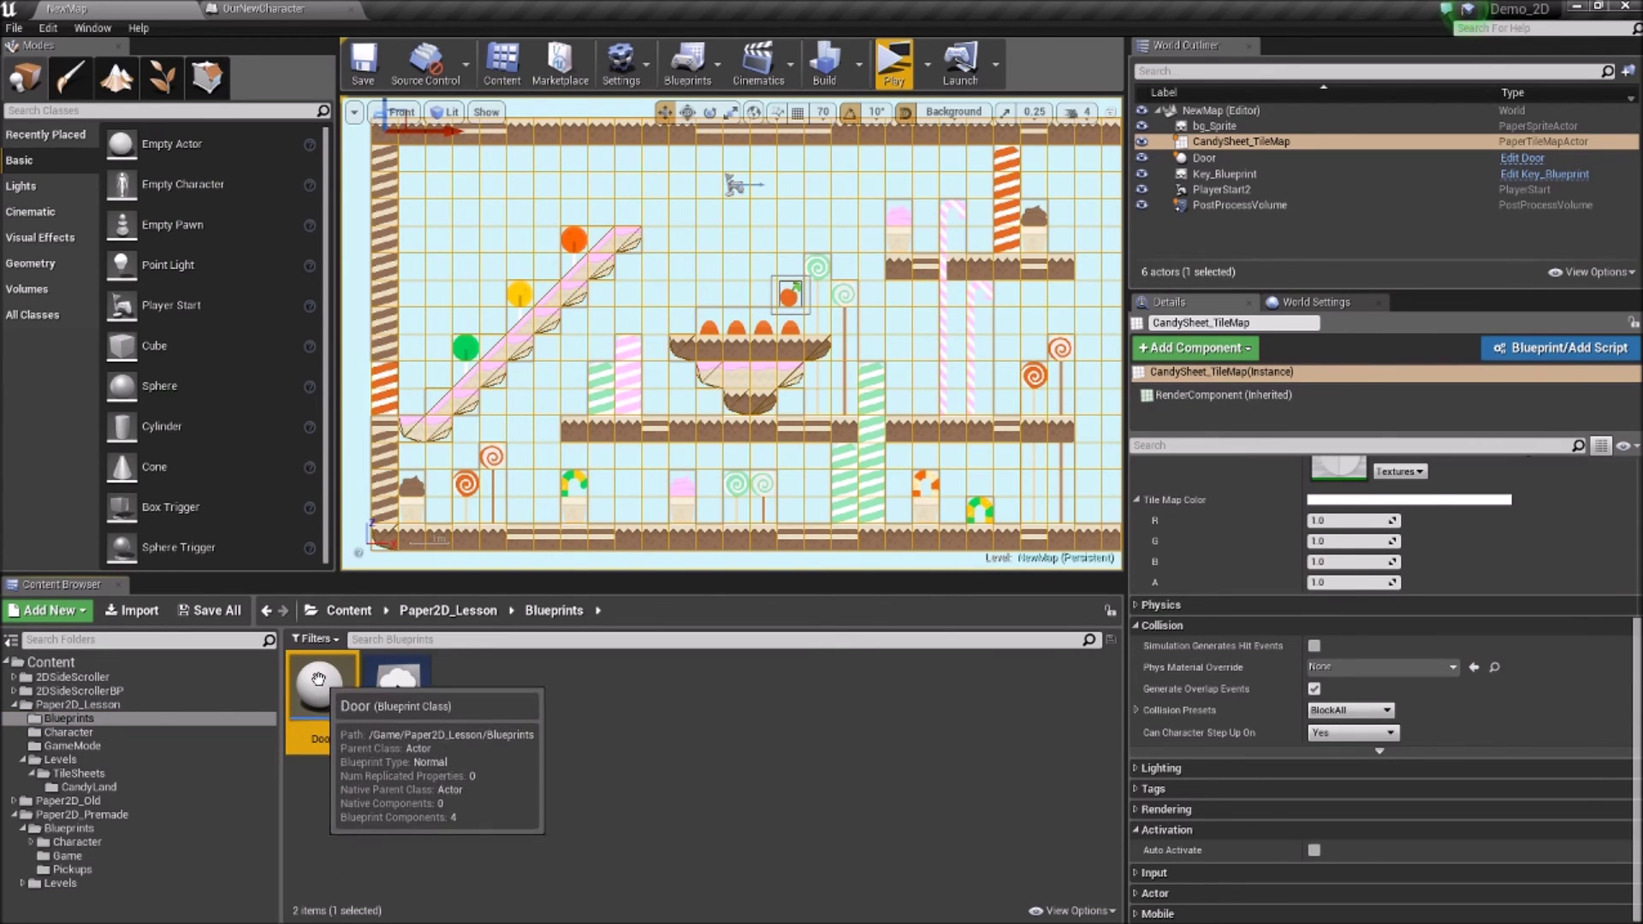
pyautogui.click(406, 684)
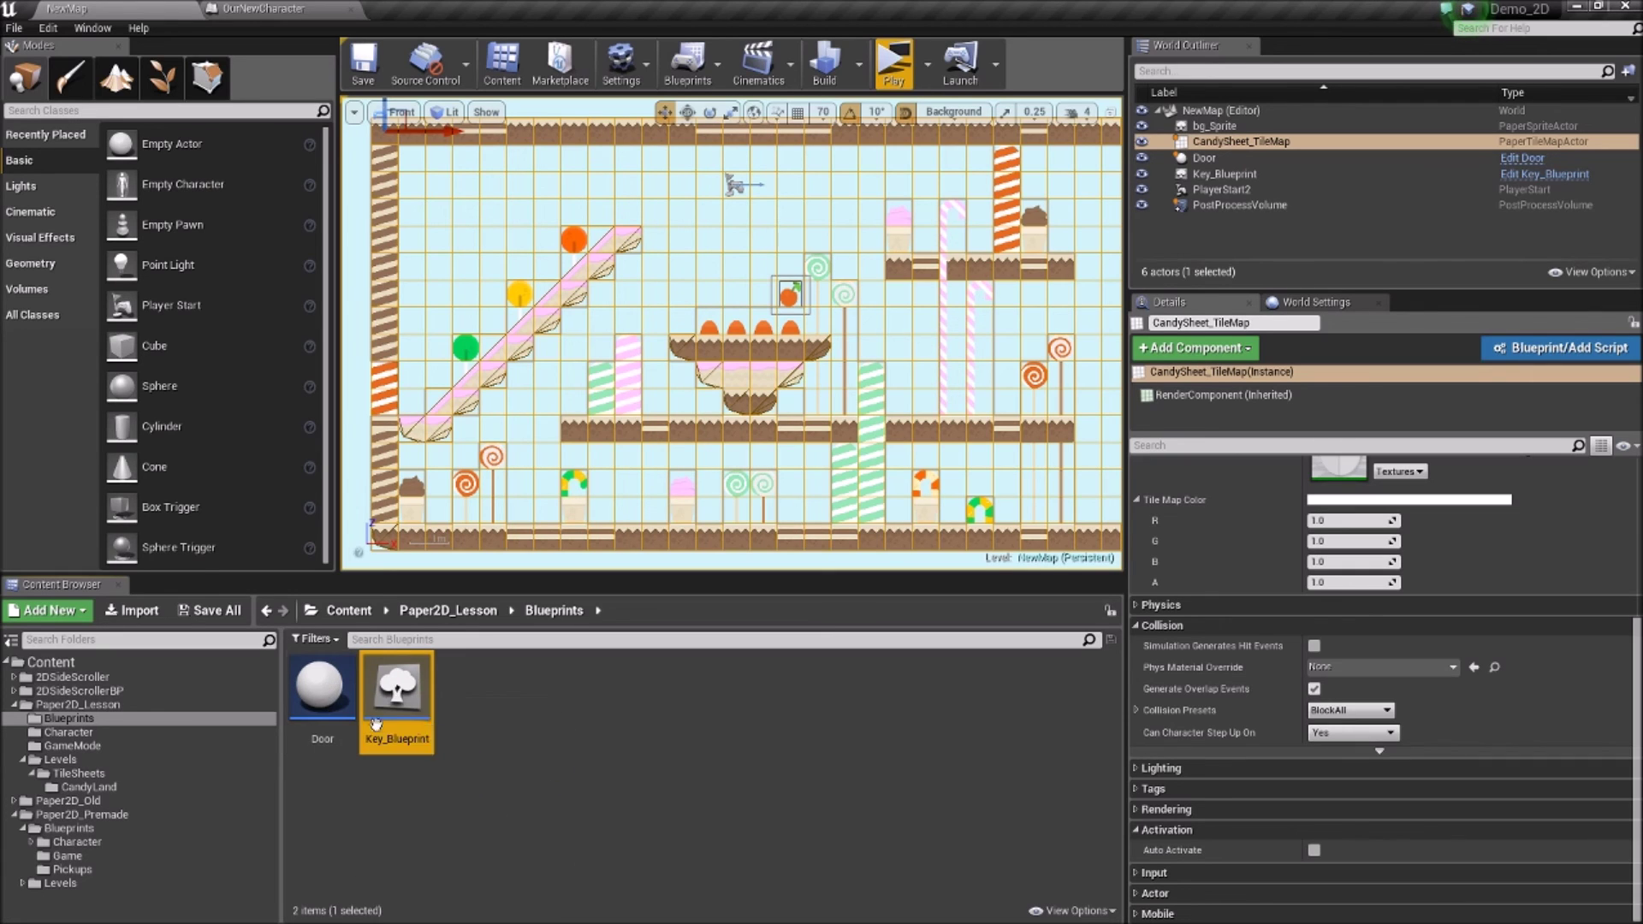
pyautogui.doubleClick(398, 683)
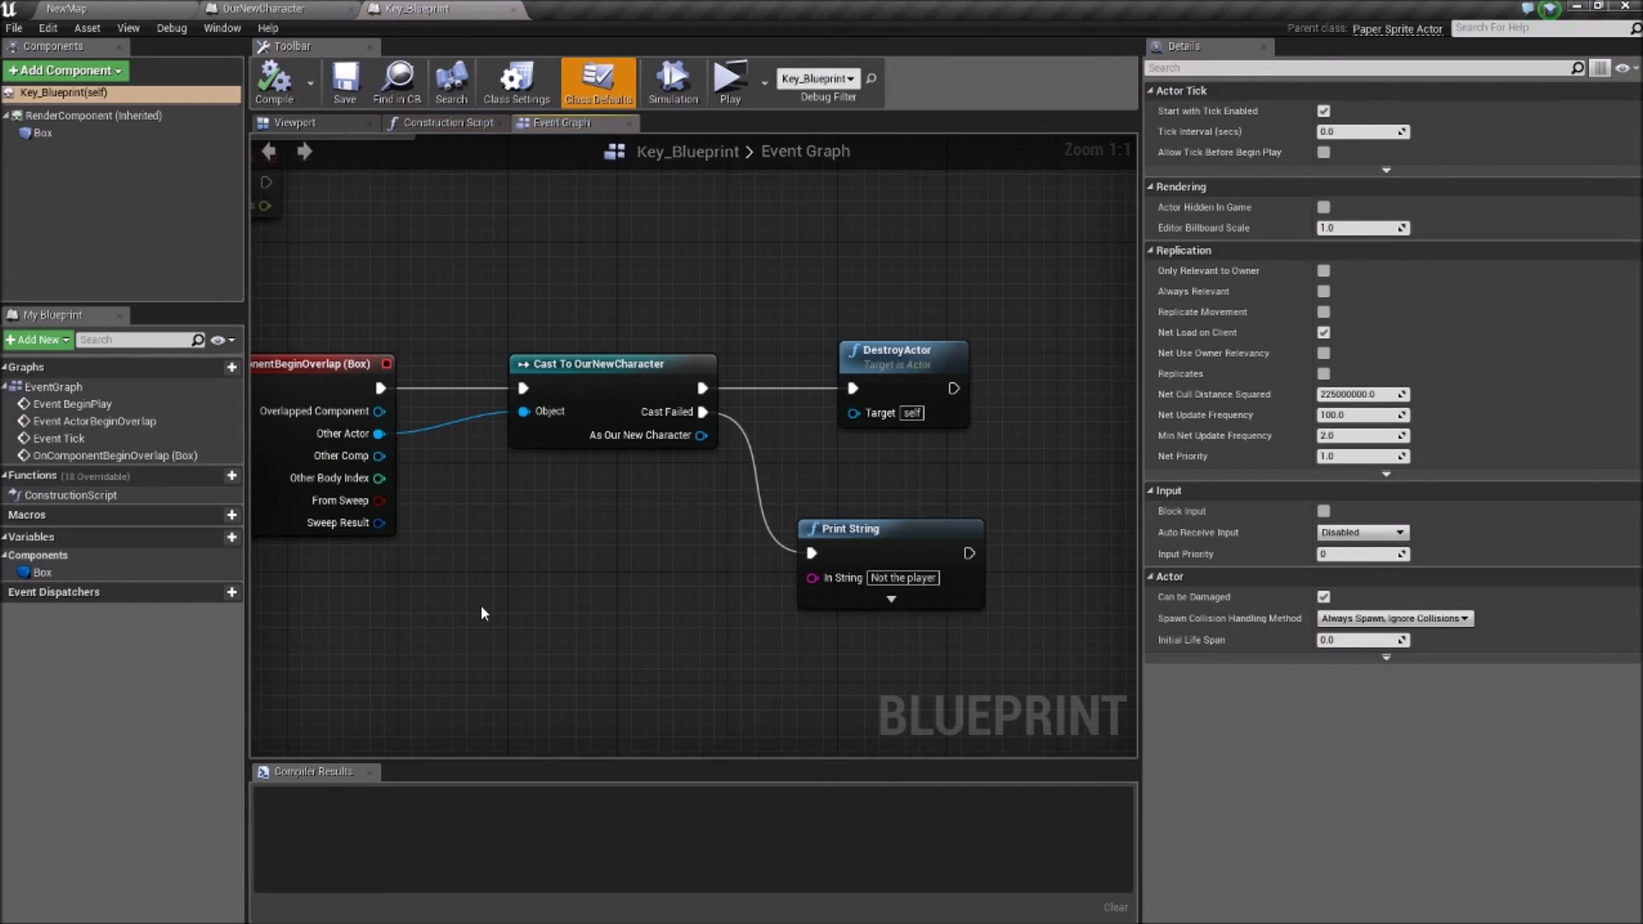
# Step: Add an editable variable MyDoor of type Door to Key_Blueprint, then compile and save the blueprint
pyautogui.click(197, 537)
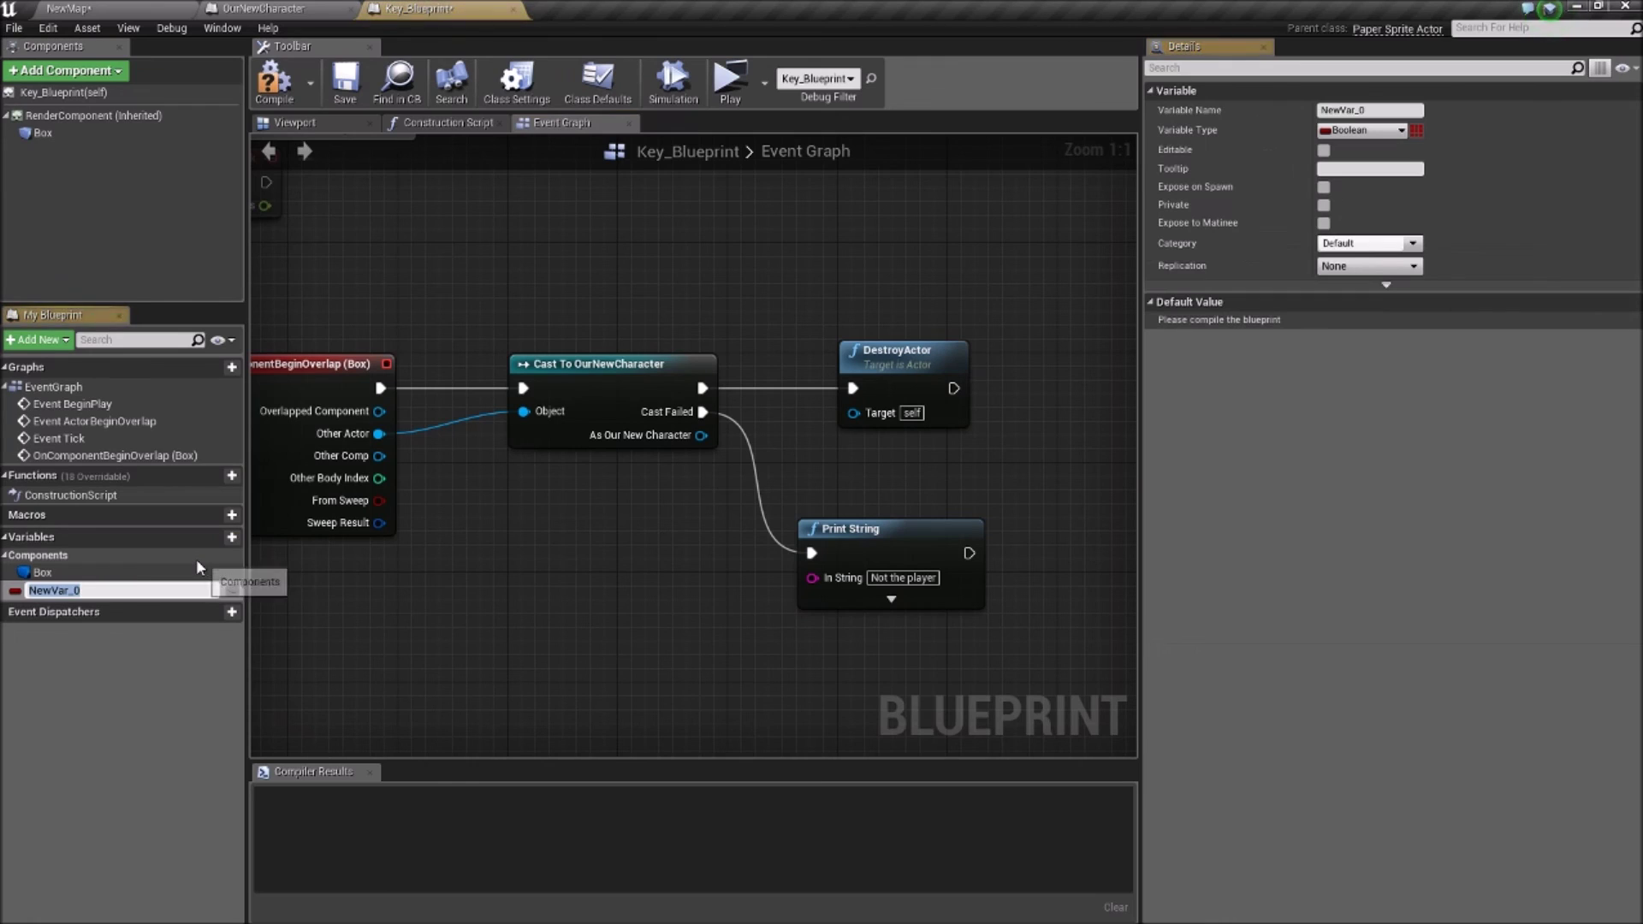
pyautogui.write('MyDoor')
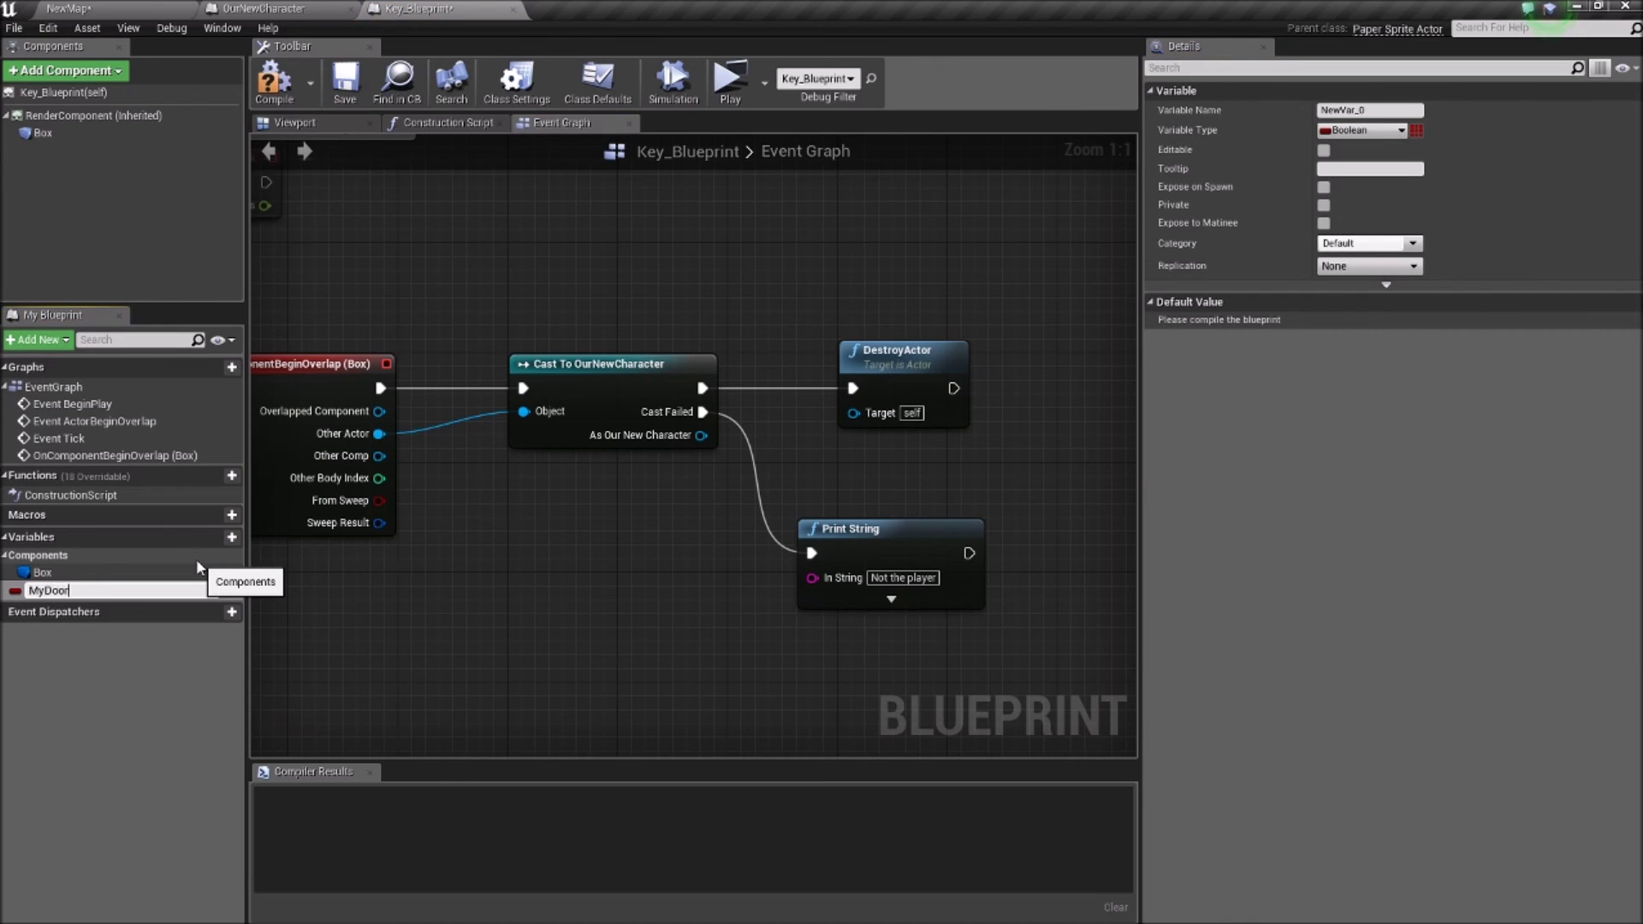
pyautogui.press('Return')
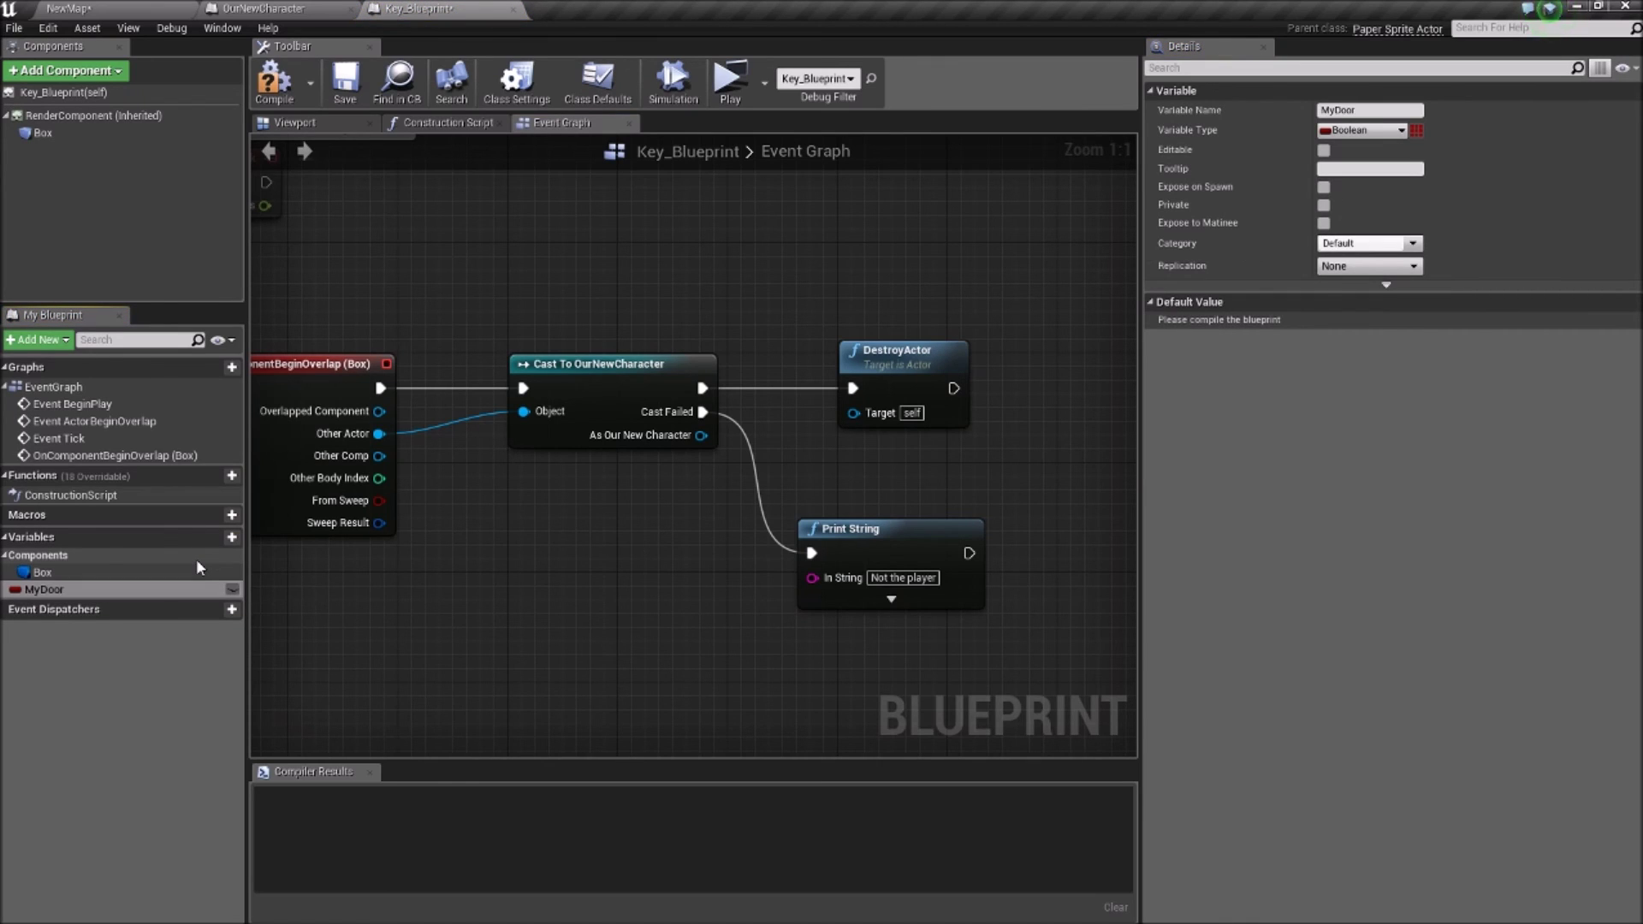
pyautogui.click(1393, 134)
pyautogui.write('door')
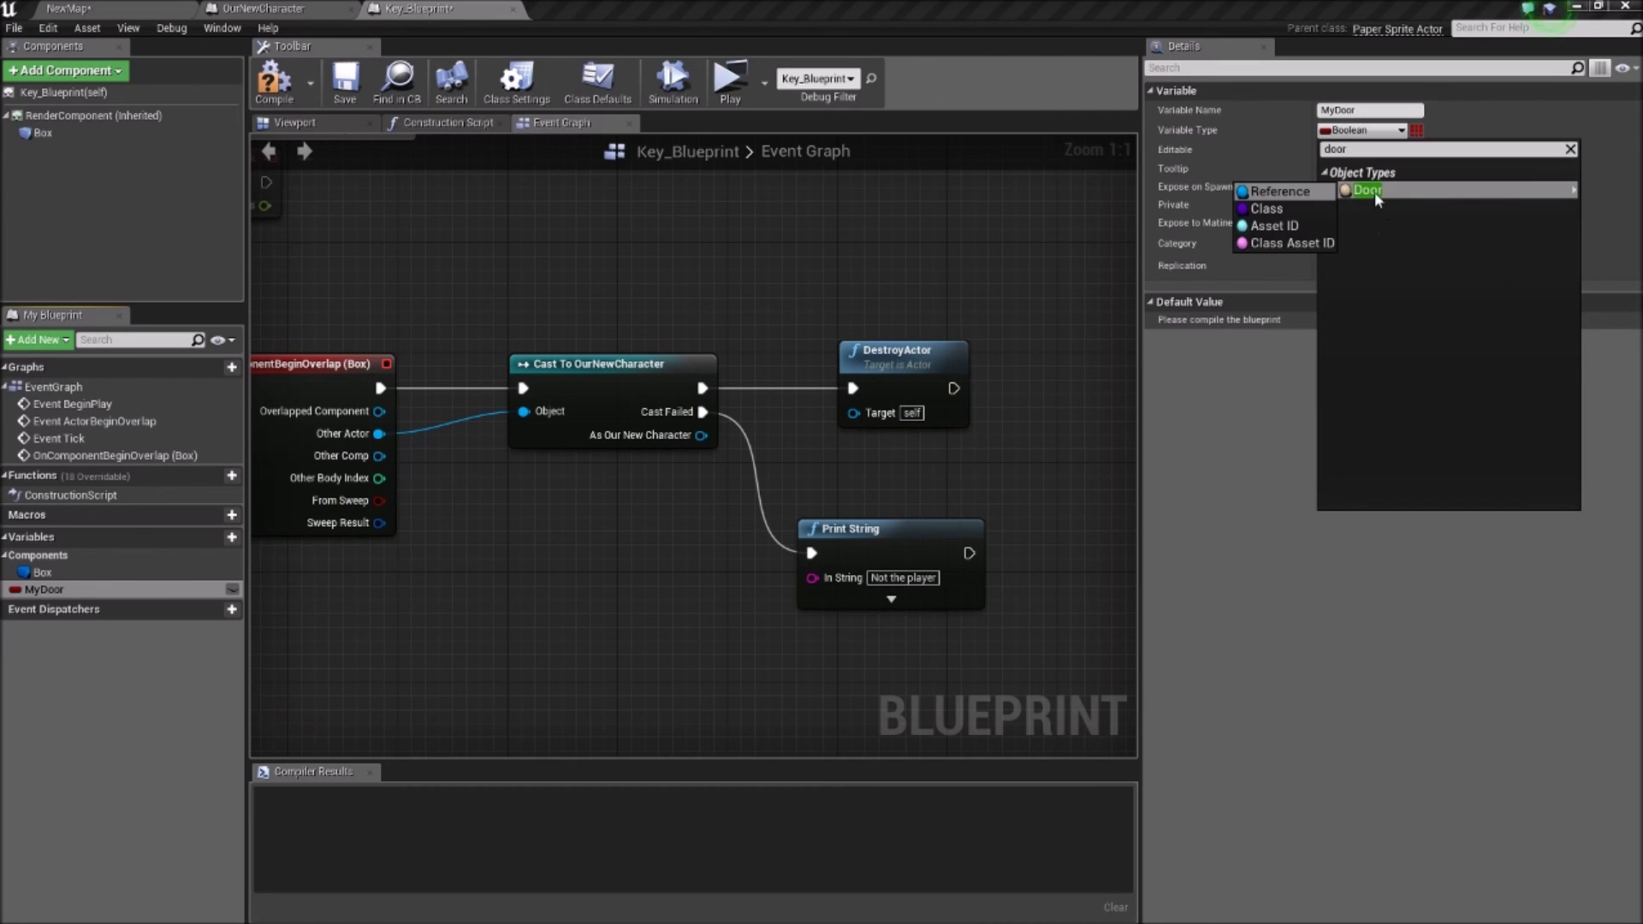
pyautogui.click(1375, 192)
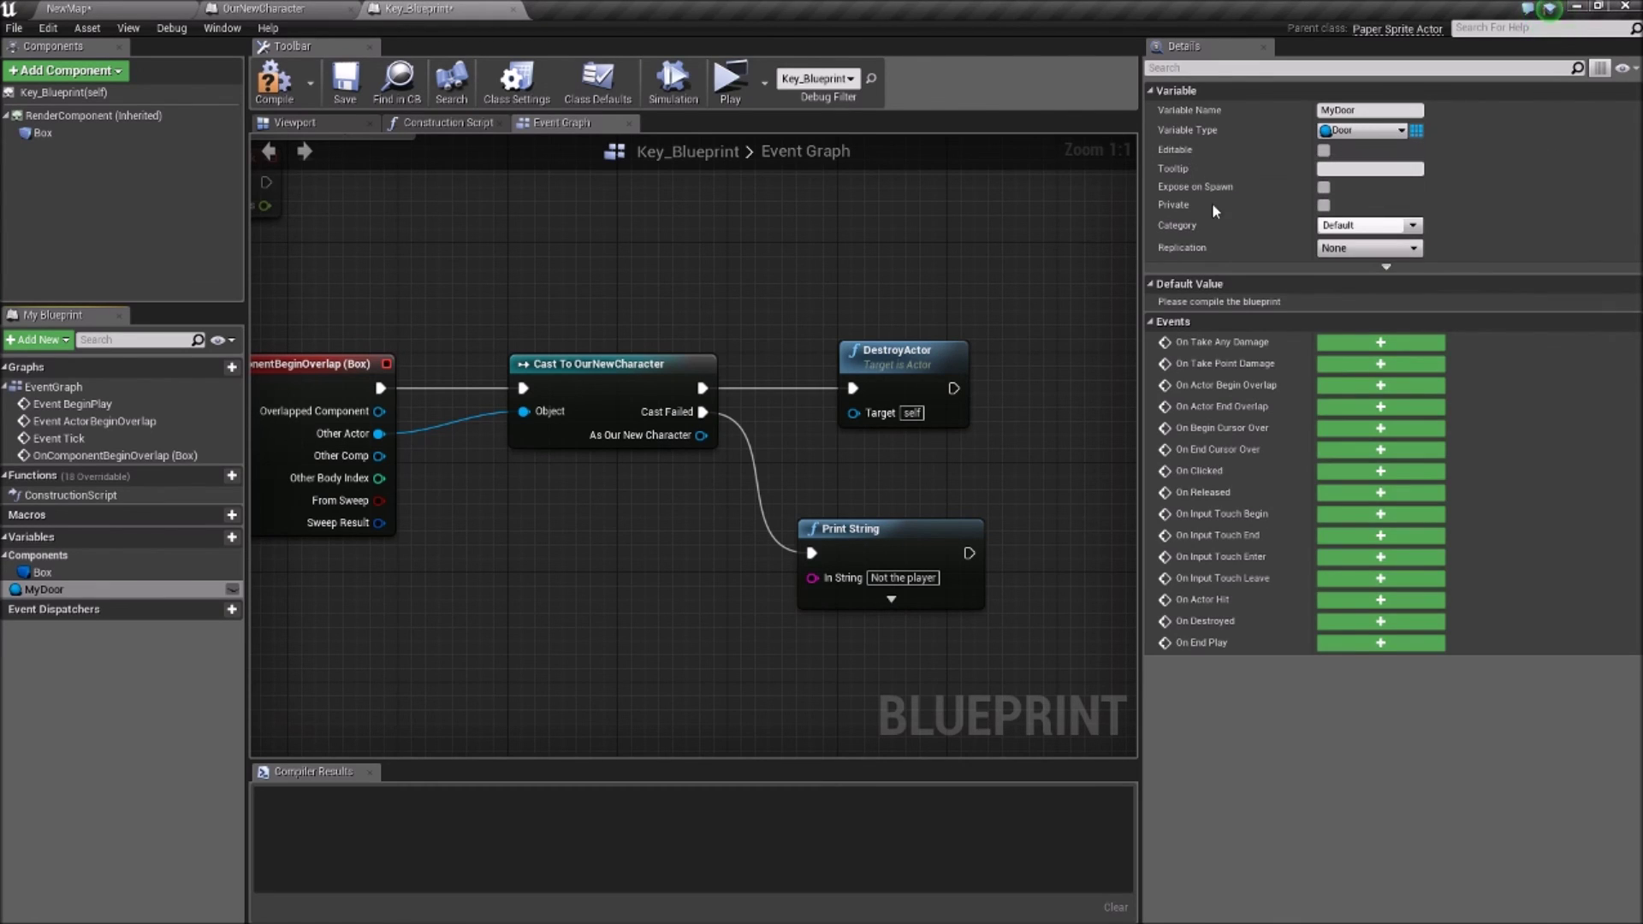
pyautogui.click(1324, 151)
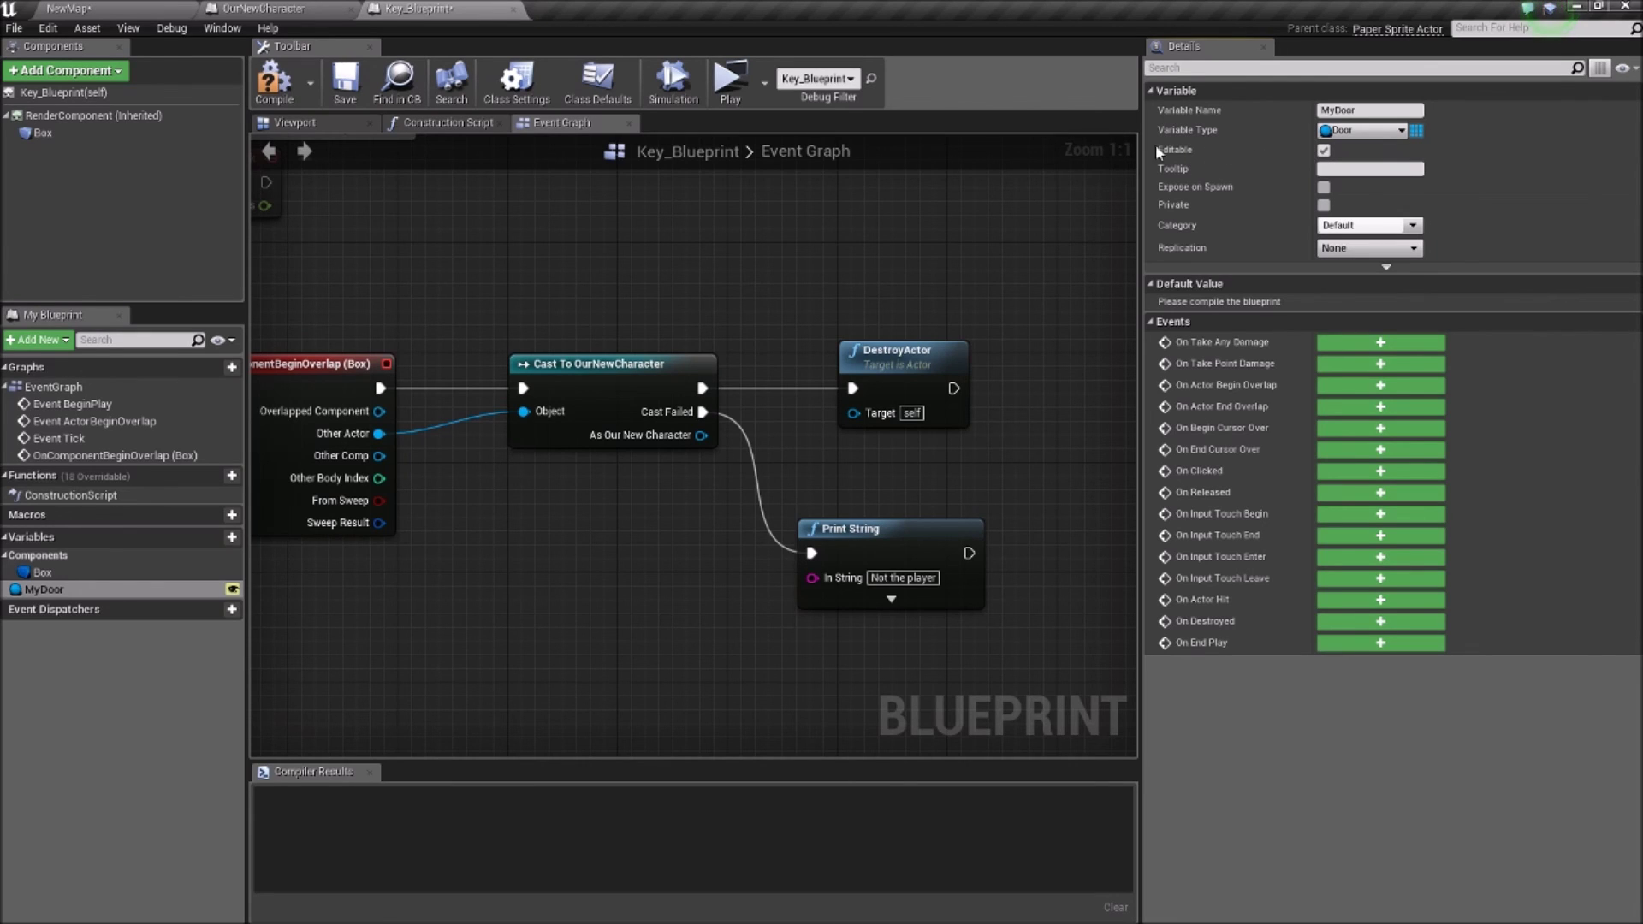
pyautogui.click(274, 80)
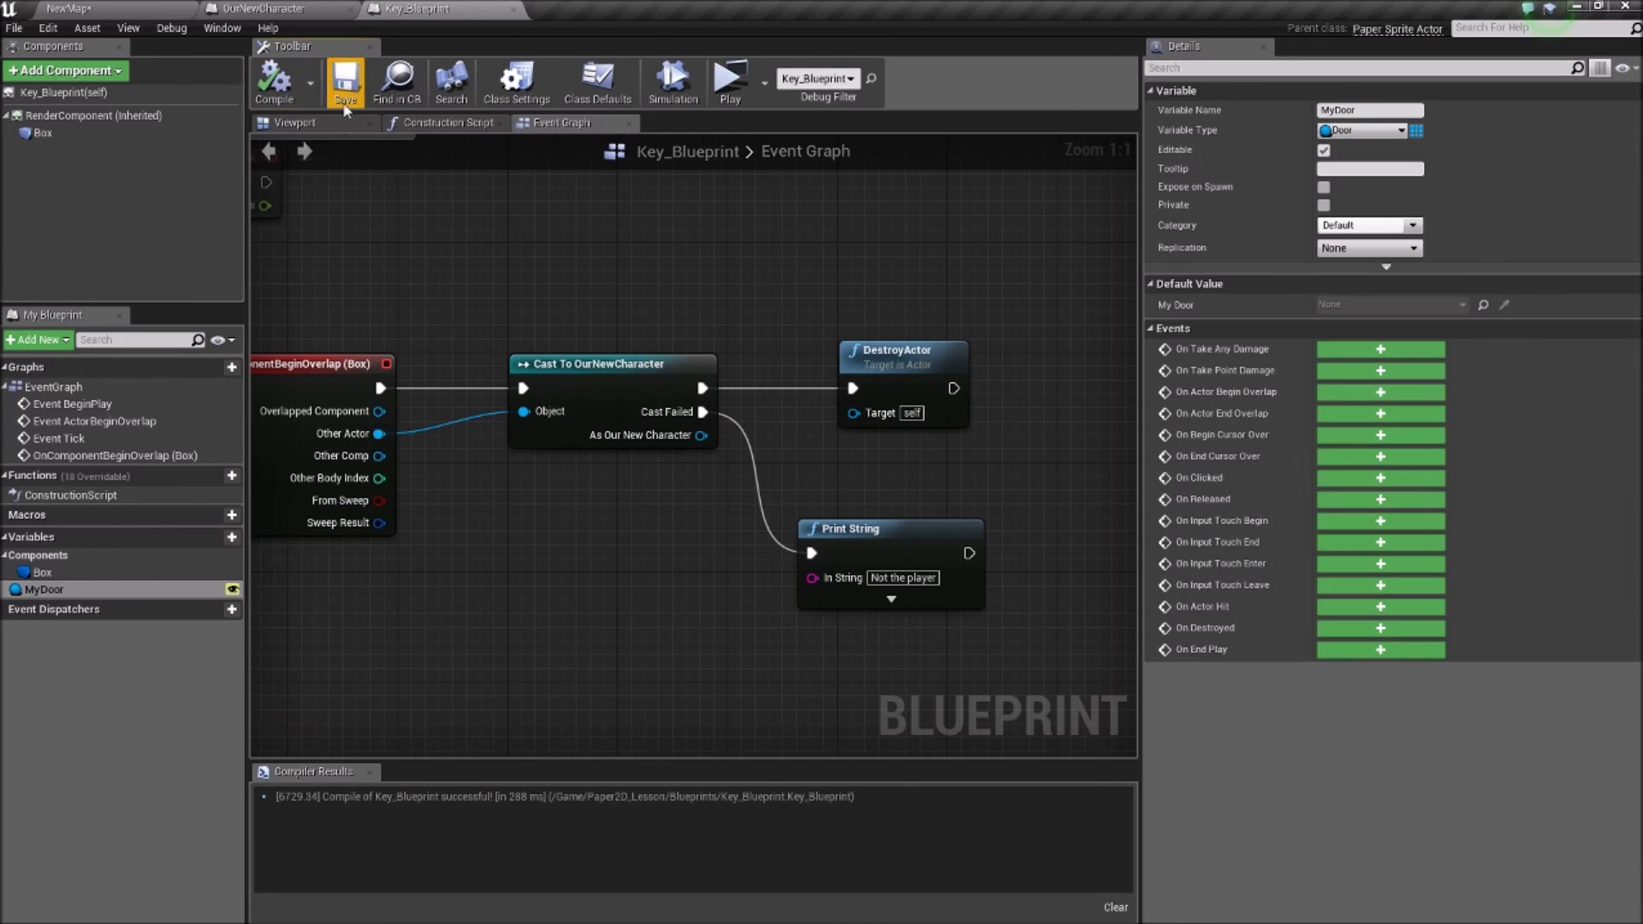
# Step: Set the My Door reference of the key placed in the level to the Door actor, and save the level
pyautogui.click(77, 9)
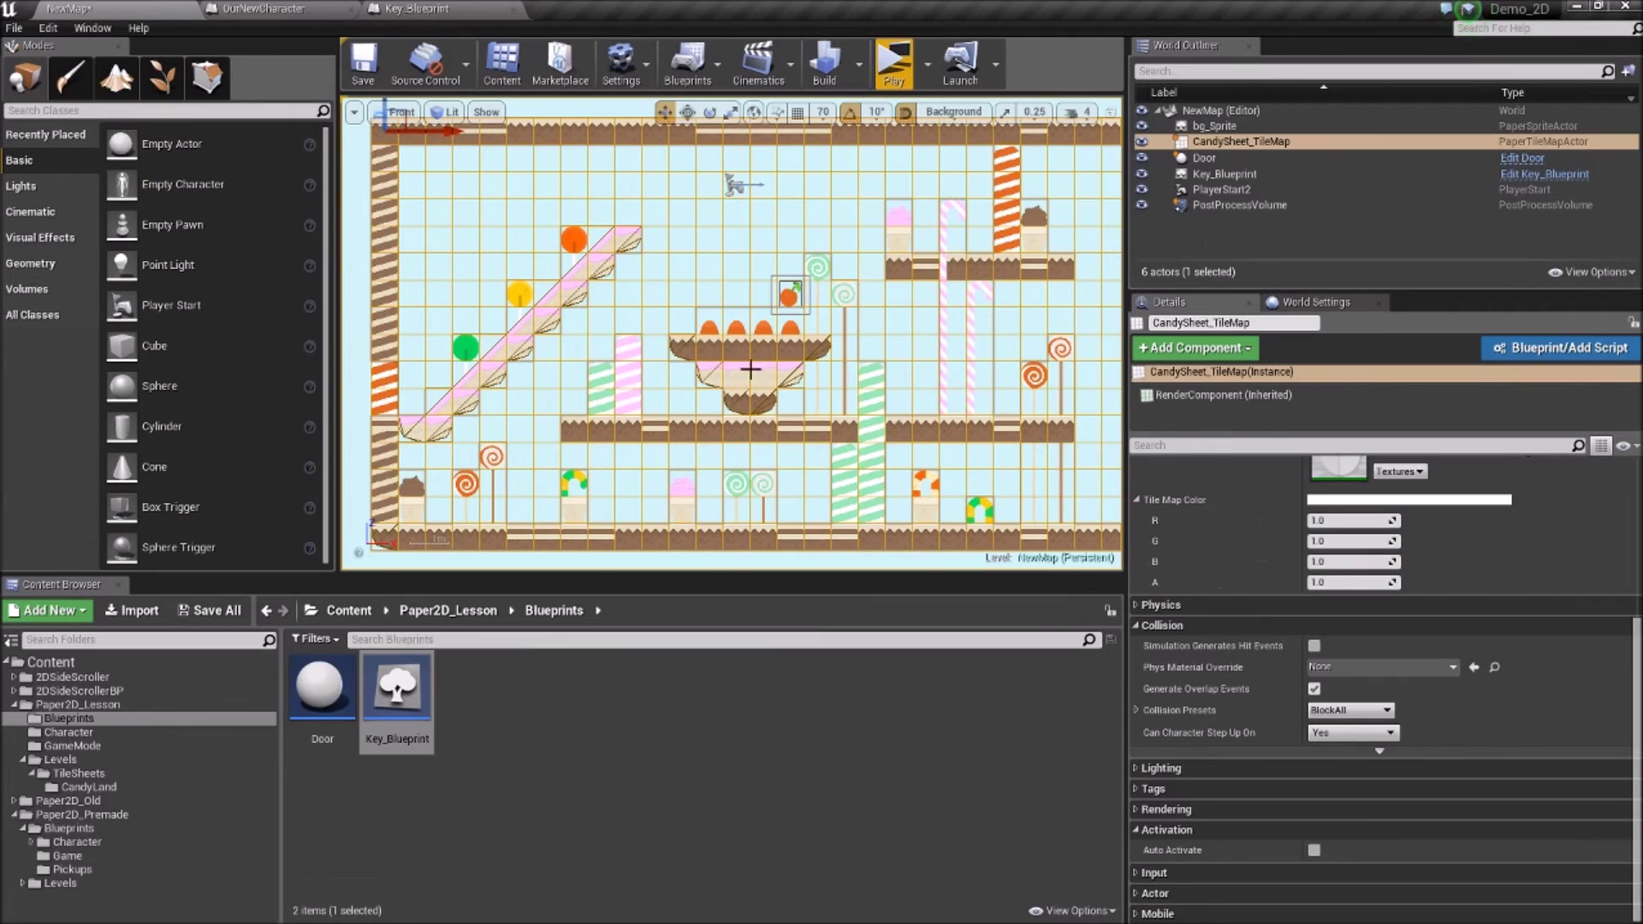
pyautogui.click(792, 297)
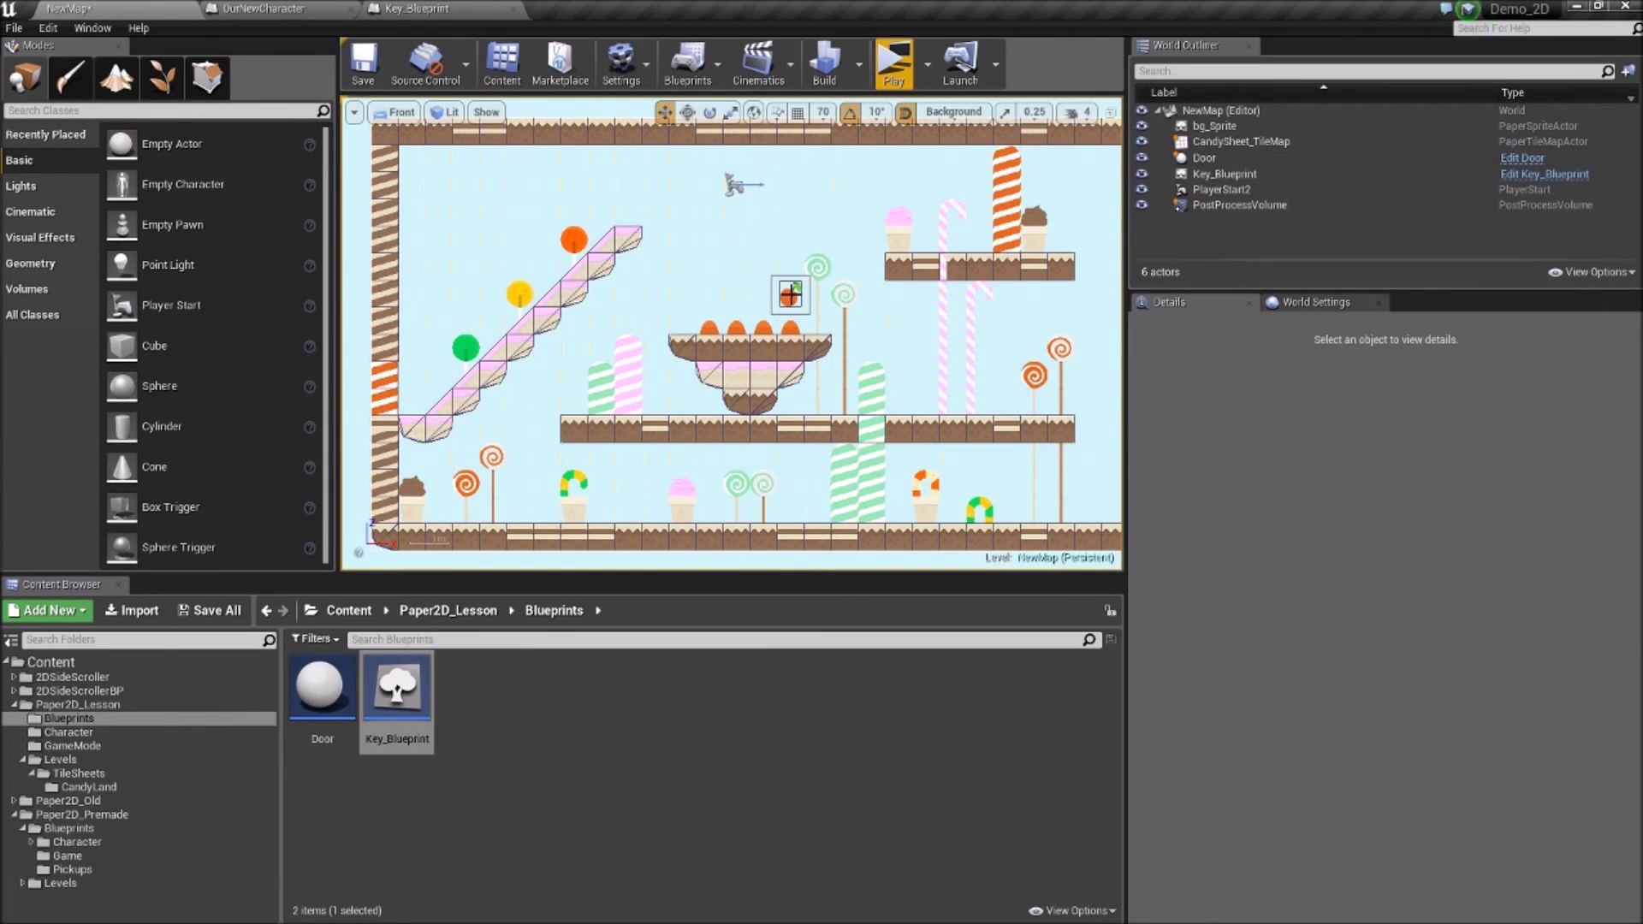
pyautogui.click(792, 296)
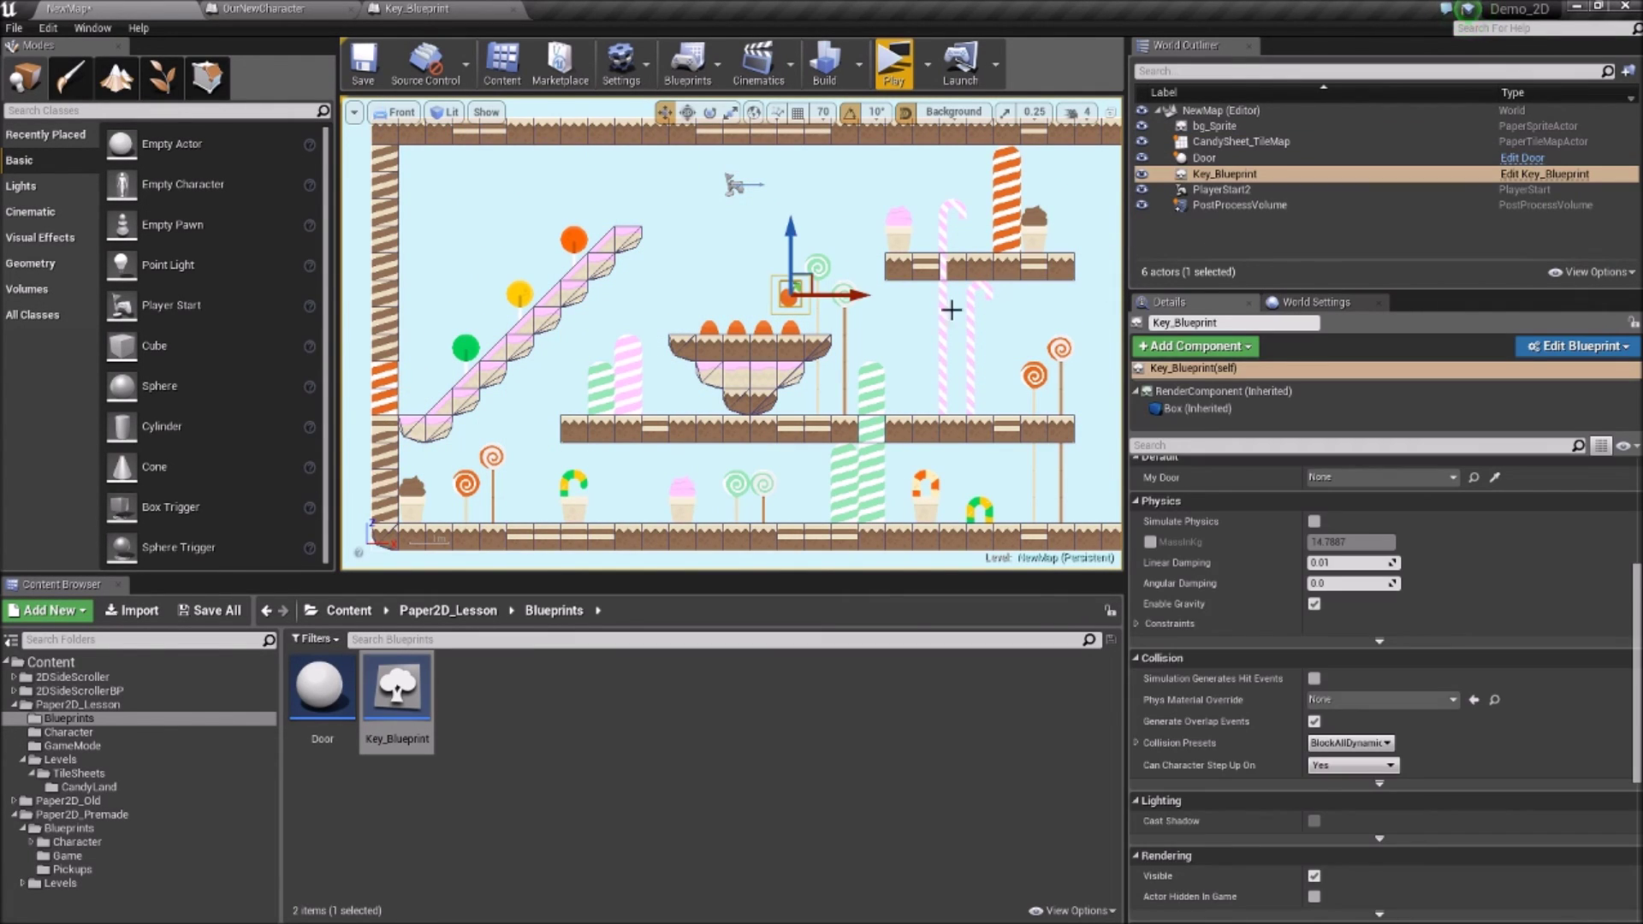
pyautogui.scroll(2, 1236, 534)
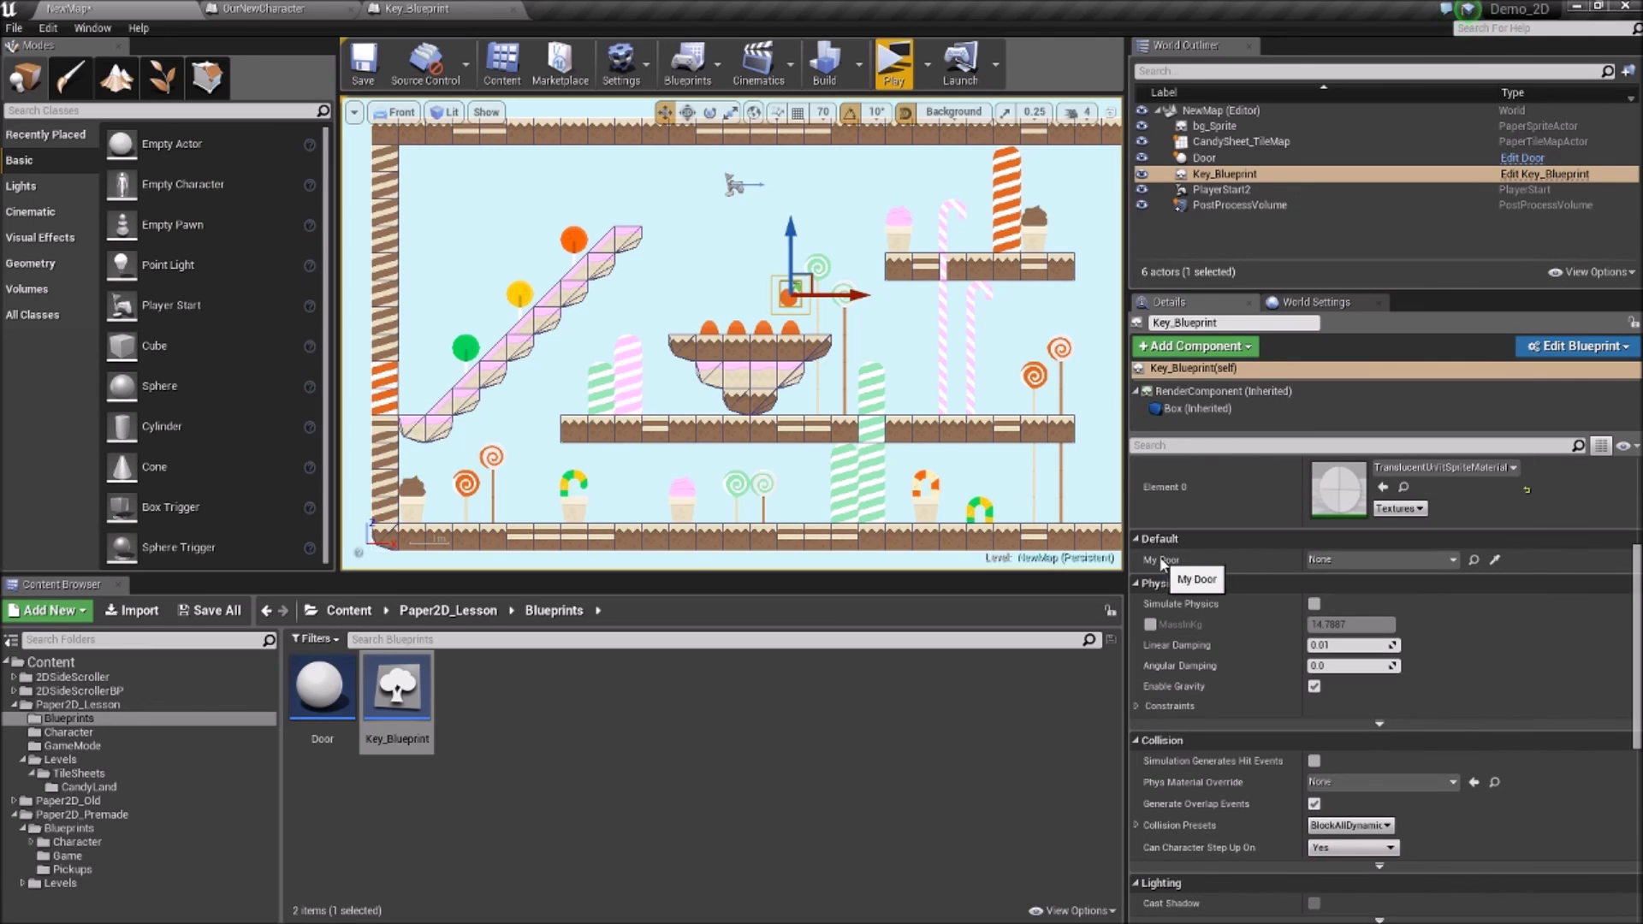
pyautogui.scroll(5, 1494, 776)
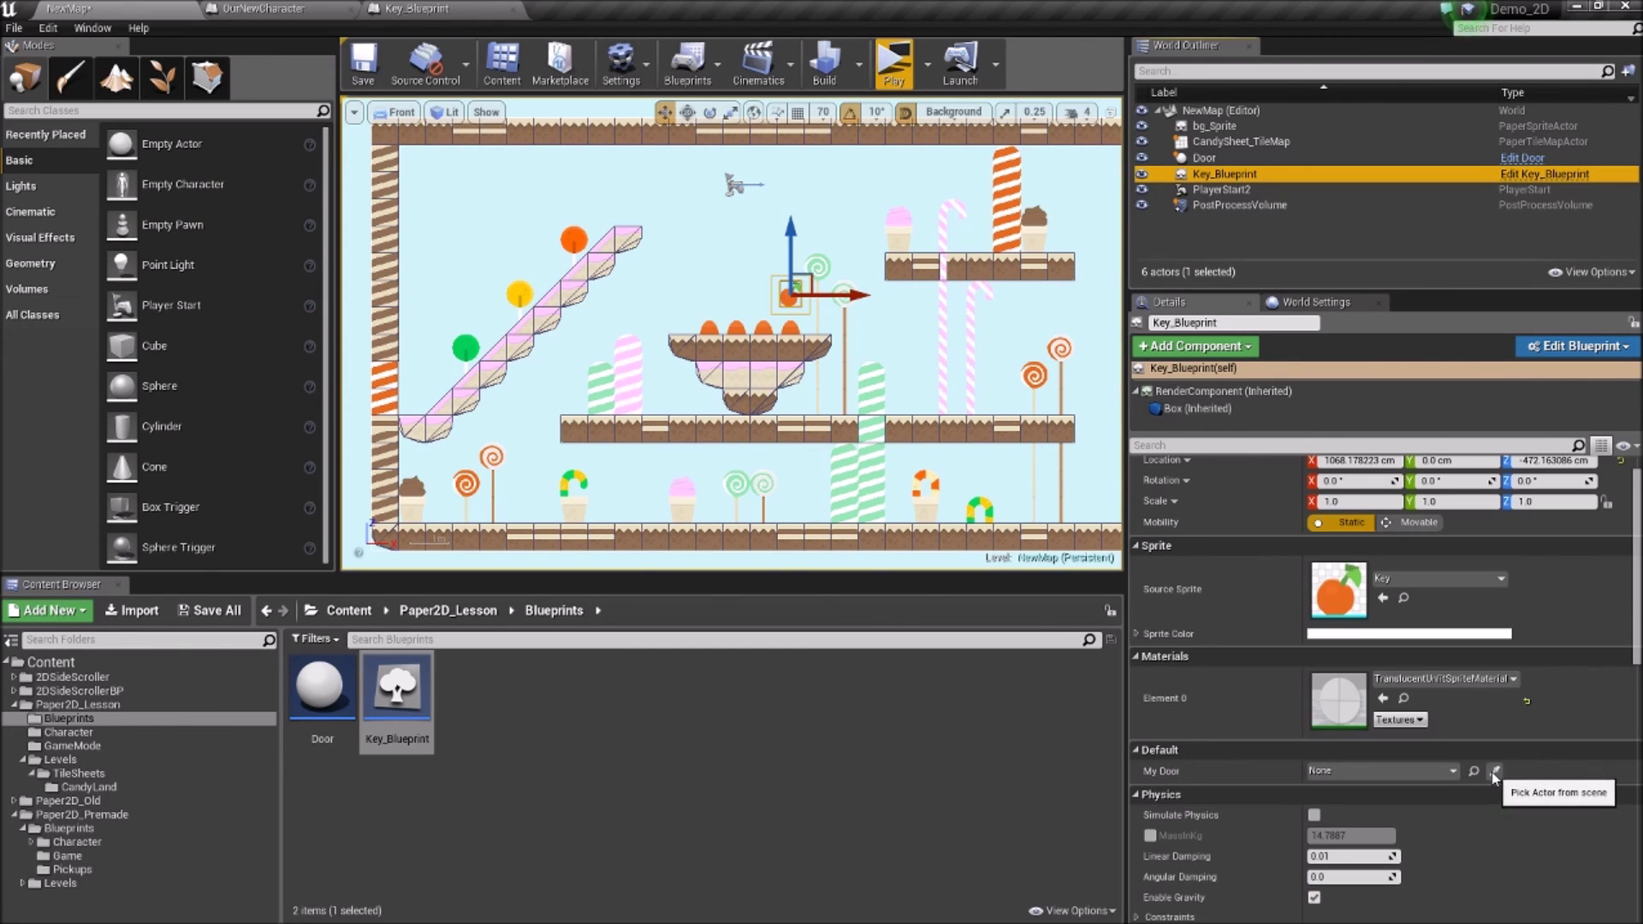
pyautogui.click(1495, 774)
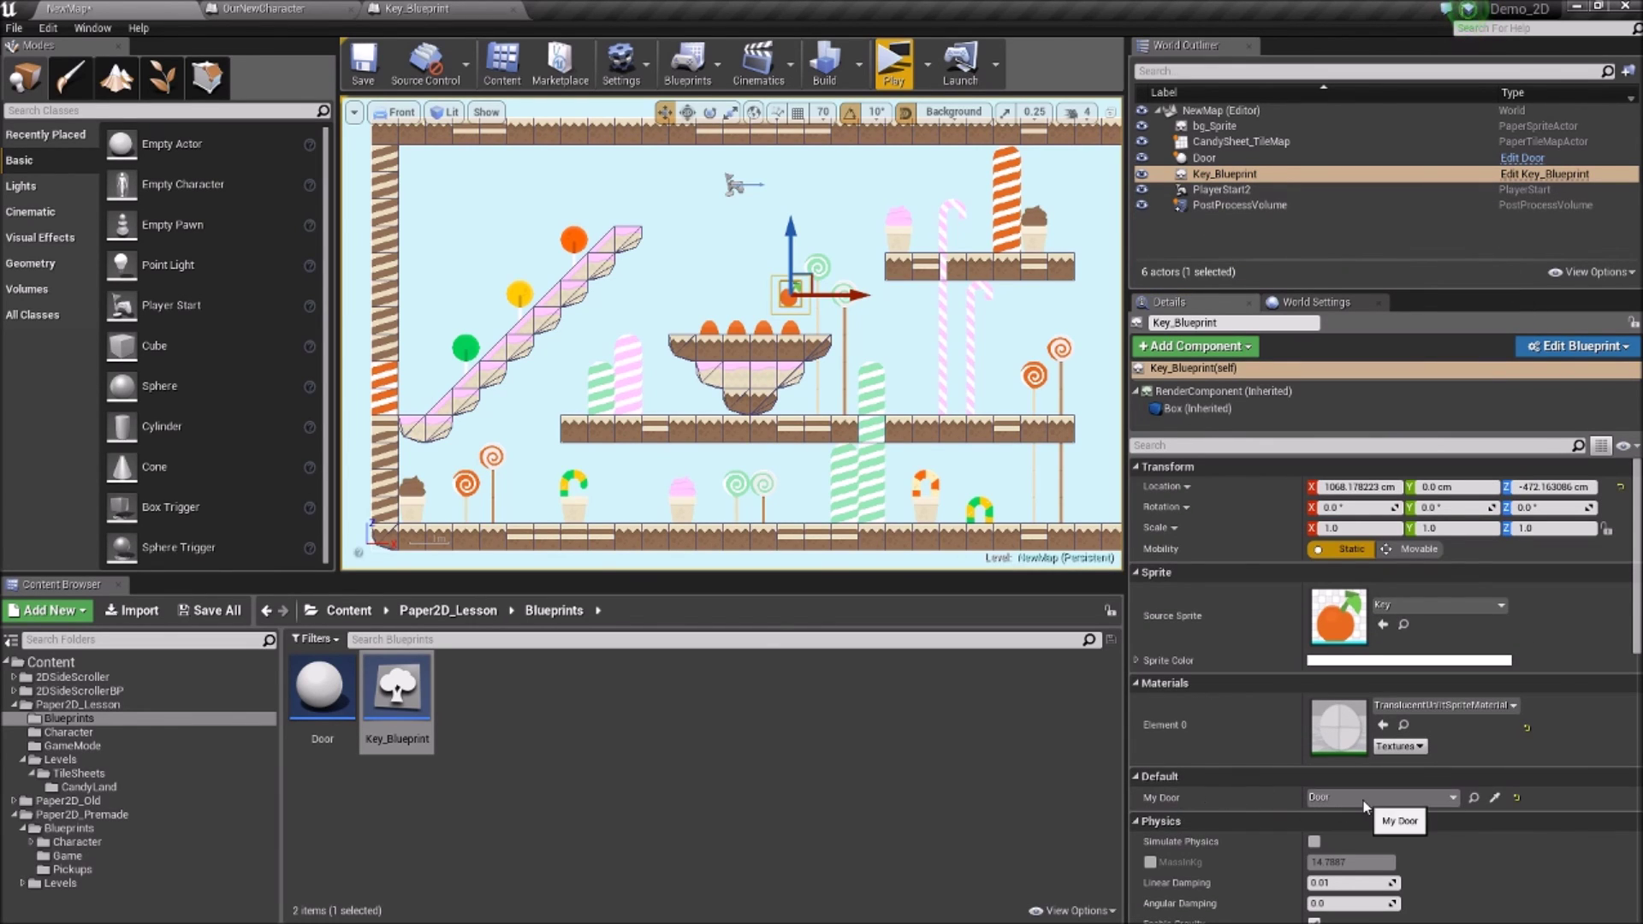
pyautogui.click(363, 64)
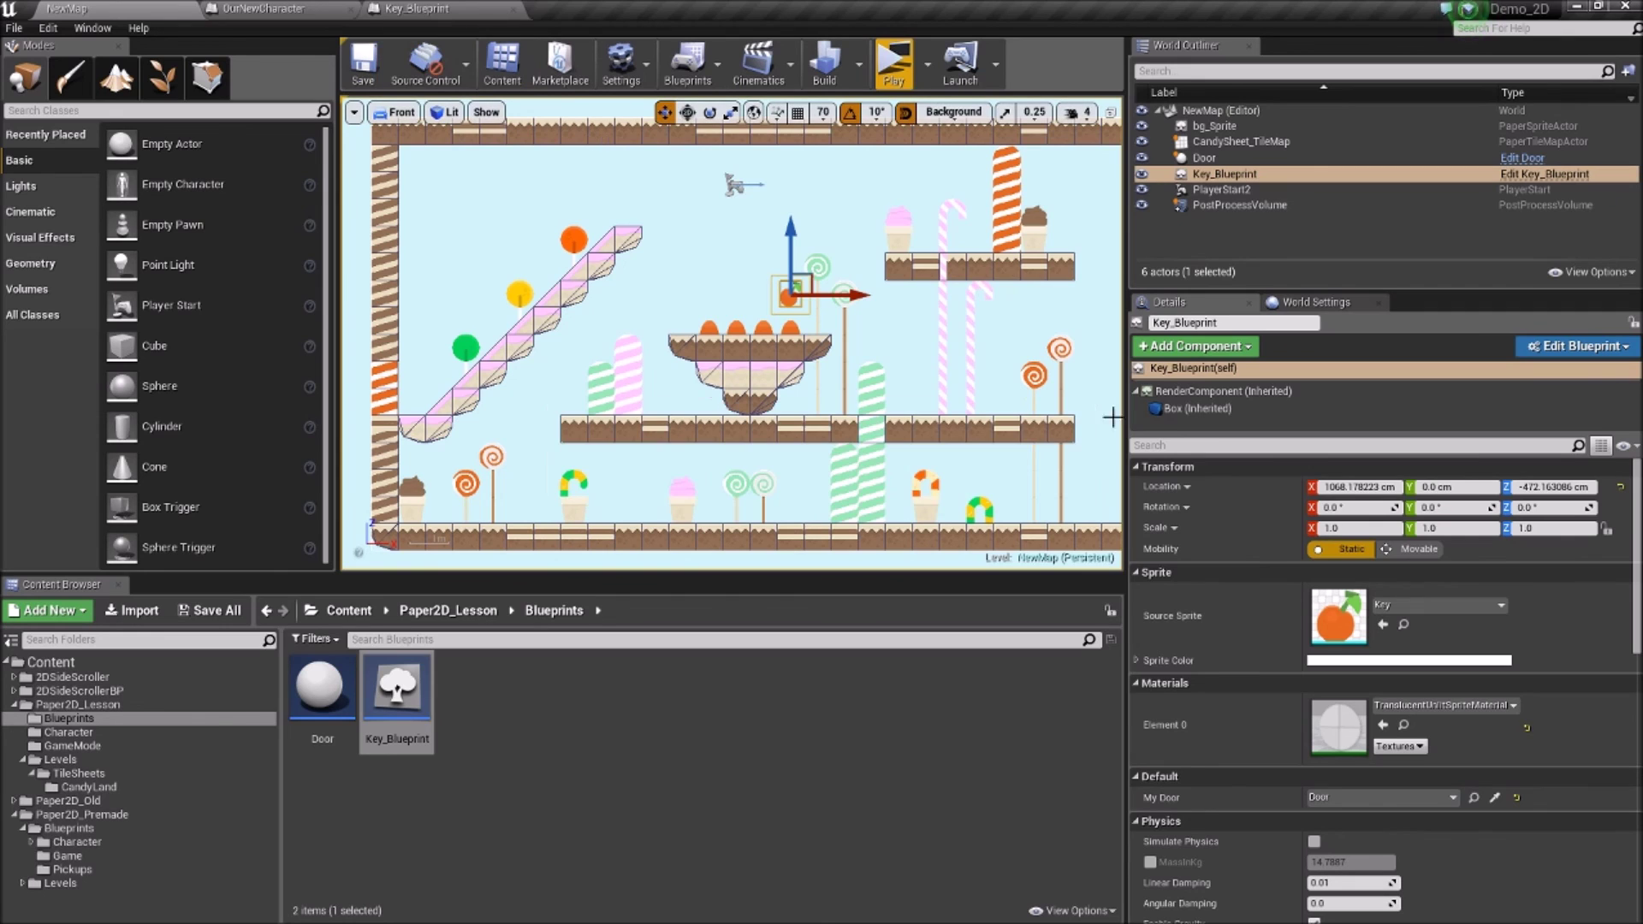
# Step: Place a getter for the MyDoor variable beside the DestroyActor node in Key_Blueprint's event graph
pyautogui.click(389, 9)
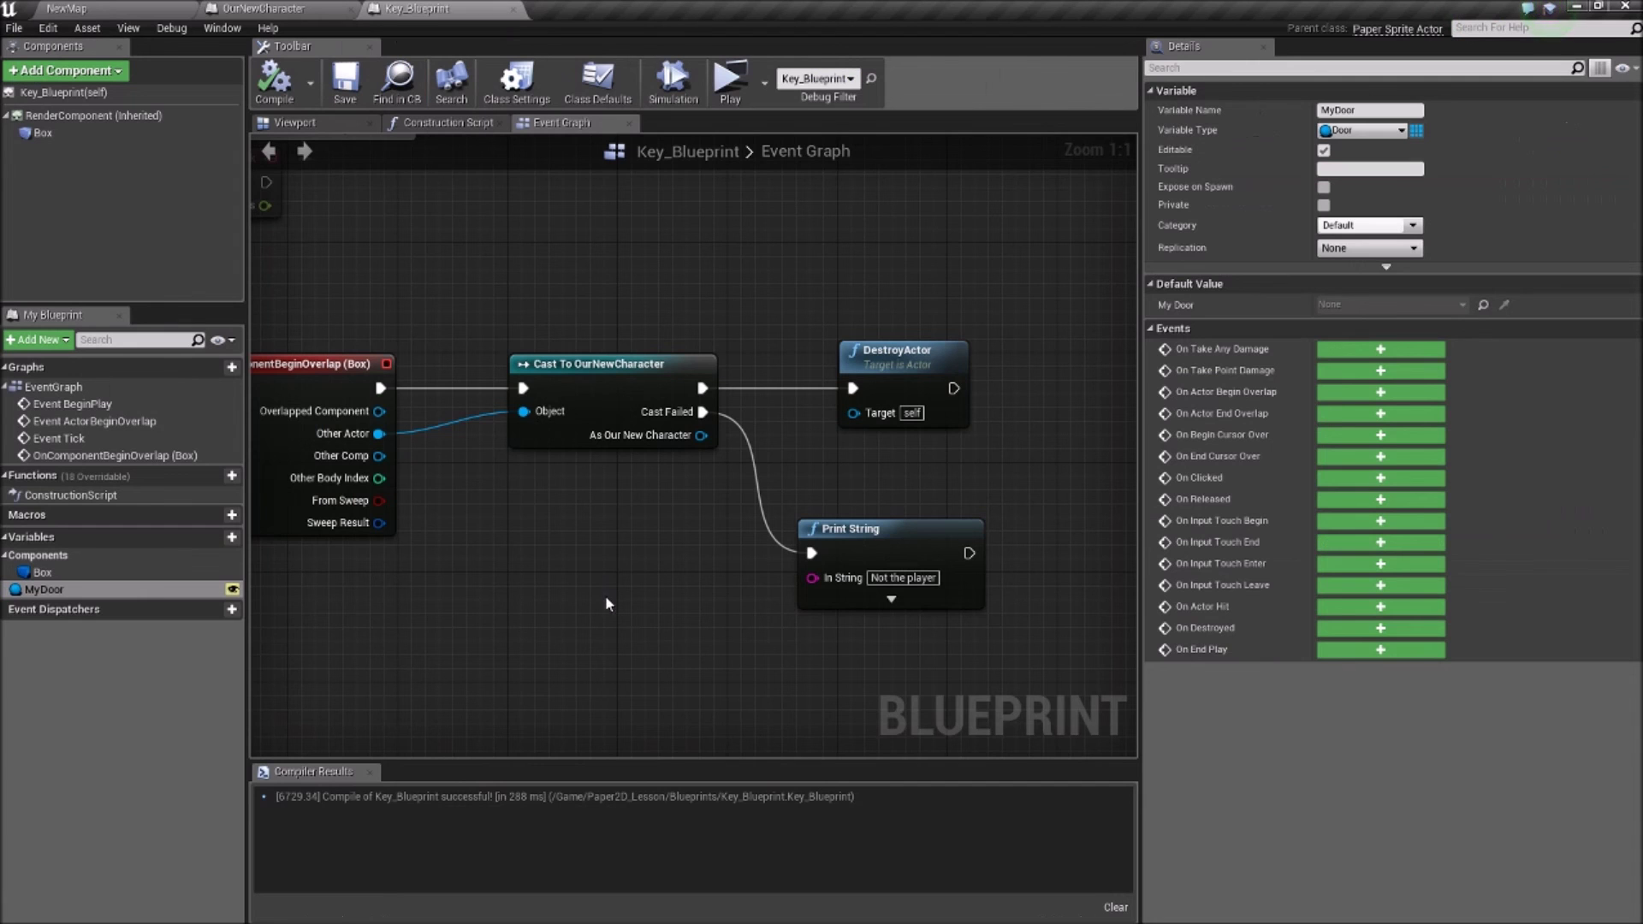
pyautogui.moveTo(605, 594); pyautogui.dragTo(657, 600, button='right')
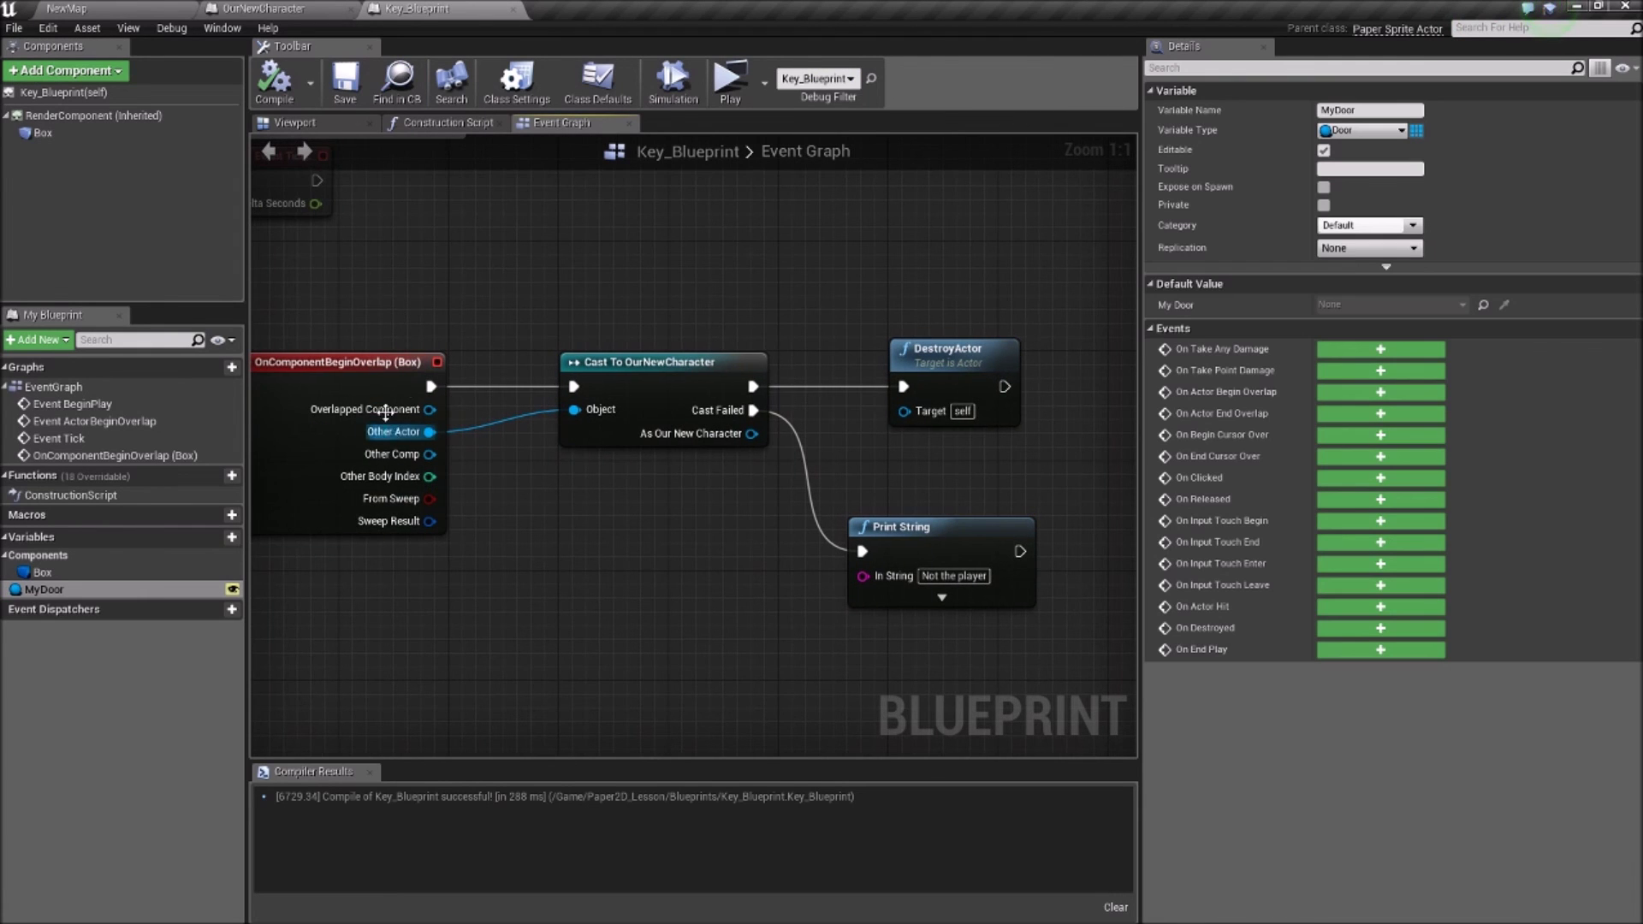
pyautogui.click(957, 364)
pyautogui.moveTo(980, 311); pyautogui.dragTo(867, 315, button='right')
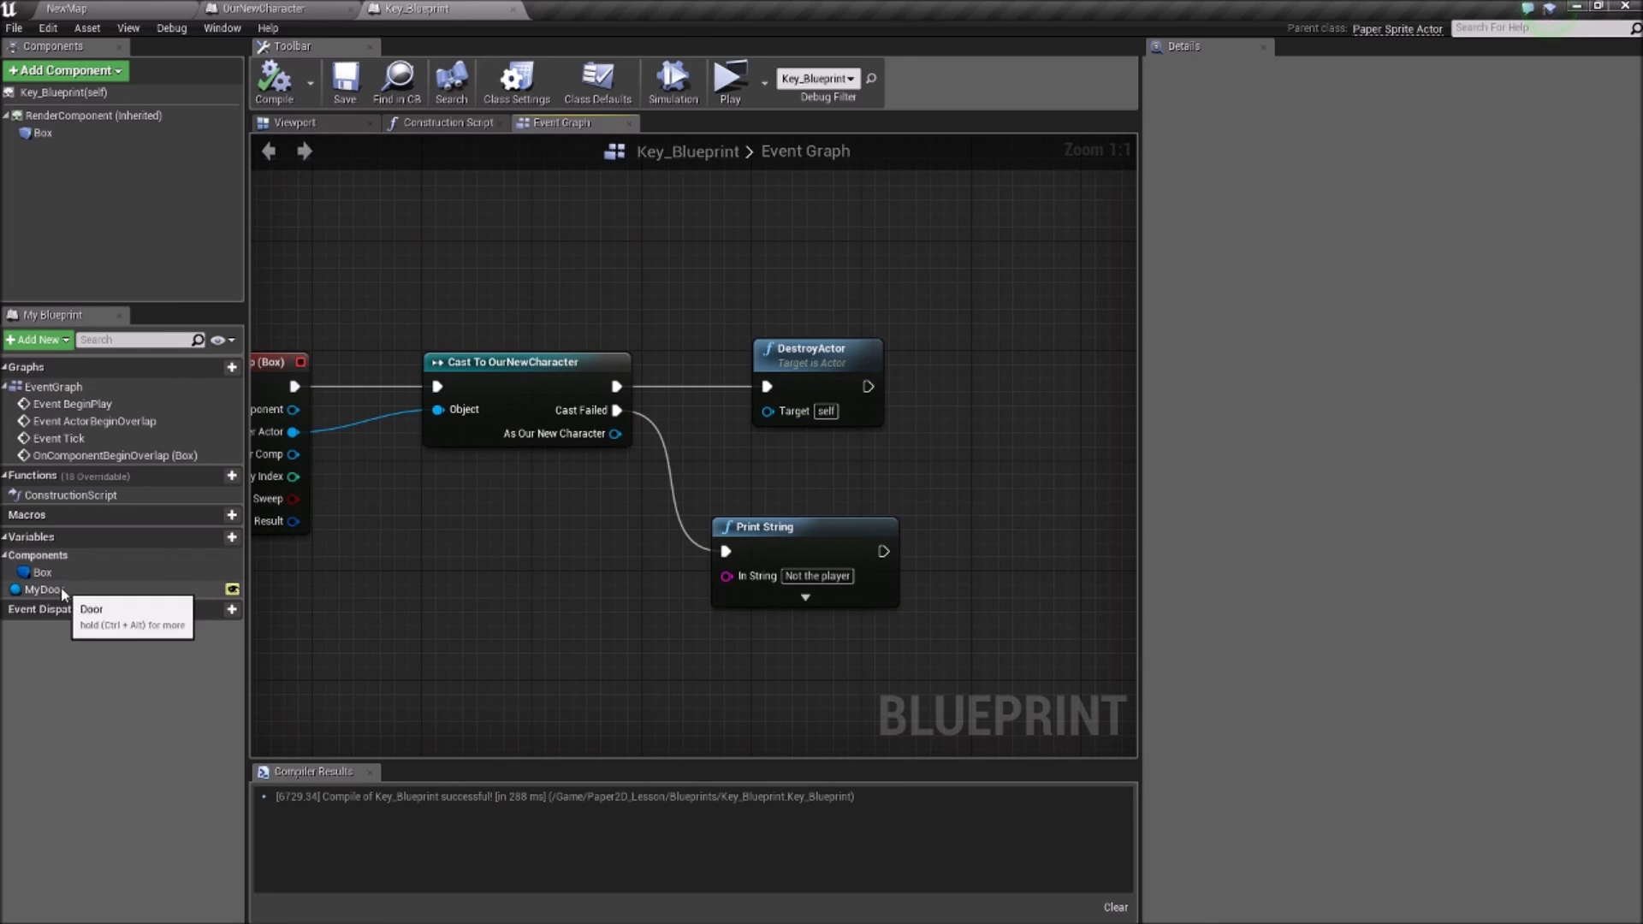
pyautogui.moveTo(43, 590); pyautogui.dragTo(928, 393)
# Step: Duplicate the DestroyActor node and place the copy well to the right of the My Door getter, level with the original
pyautogui.click(810, 356)
pyautogui.hotkey('ctrl', 'c')
pyautogui.moveTo(1066, 345); pyautogui.dragTo(892, 332, button='right')
pyautogui.hotkey('ctrl', 'v')
pyautogui.moveTo(917, 359); pyautogui.dragTo(1054, 337)
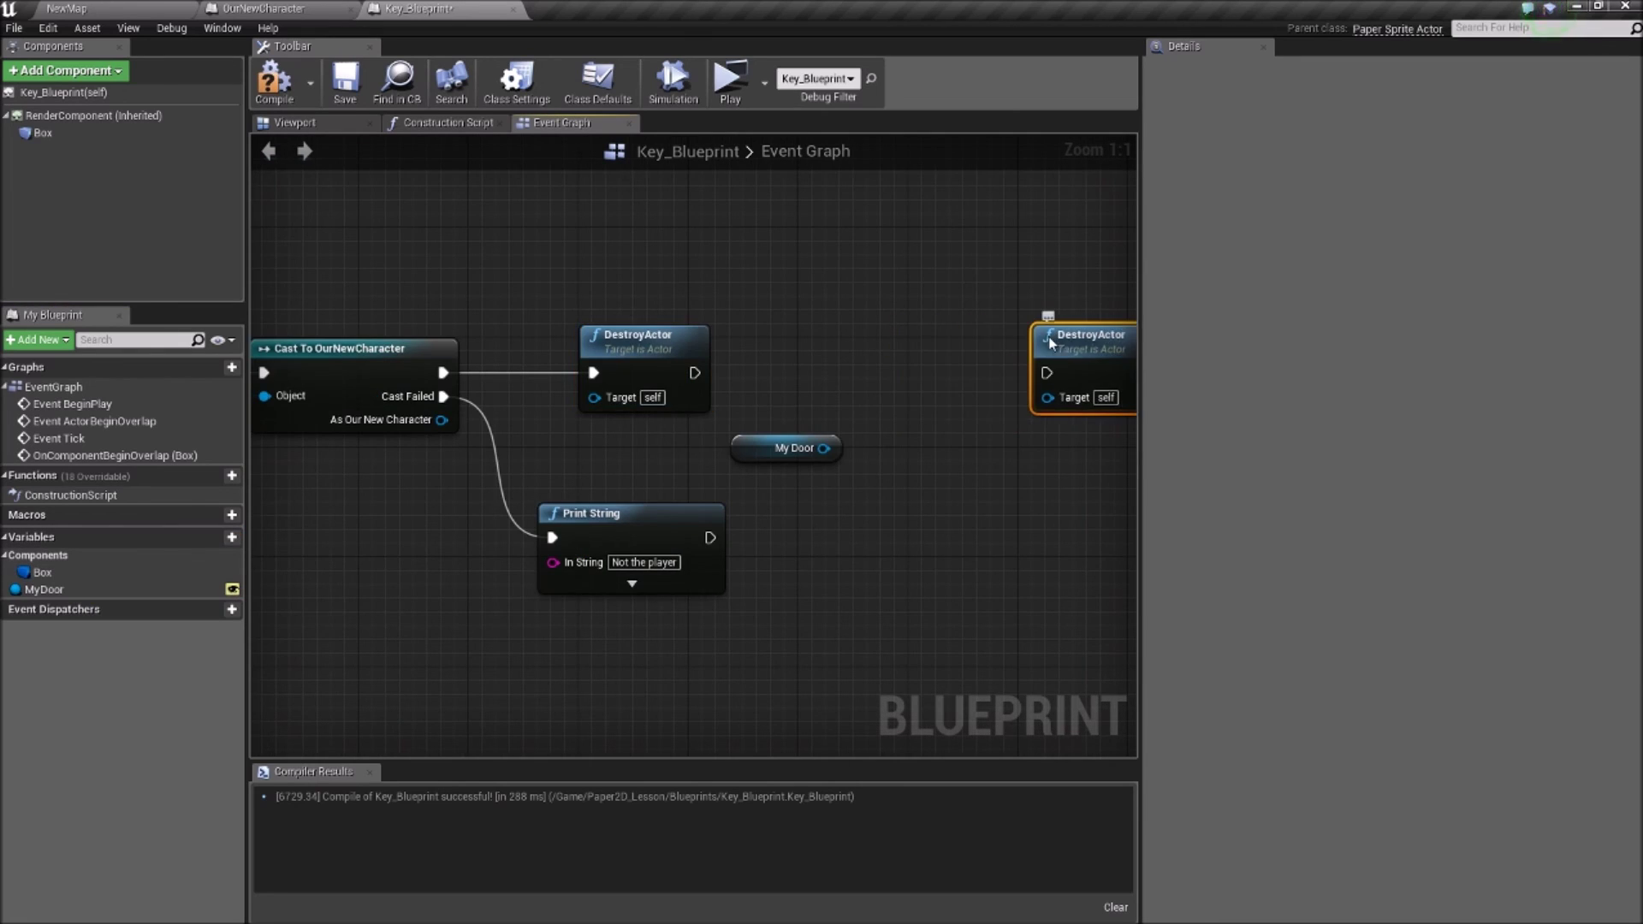
pyautogui.moveTo(984, 358); pyautogui.dragTo(773, 355, button='right')
pyautogui.moveTo(822, 321); pyautogui.dragTo(1045, 327)
pyautogui.click(763, 381)
# Step: Add the execution-style IsValid node with My Door as its input object, and run it after the first DestroyActor node
pyautogui.moveTo(598, 432); pyautogui.dragTo(626, 440)
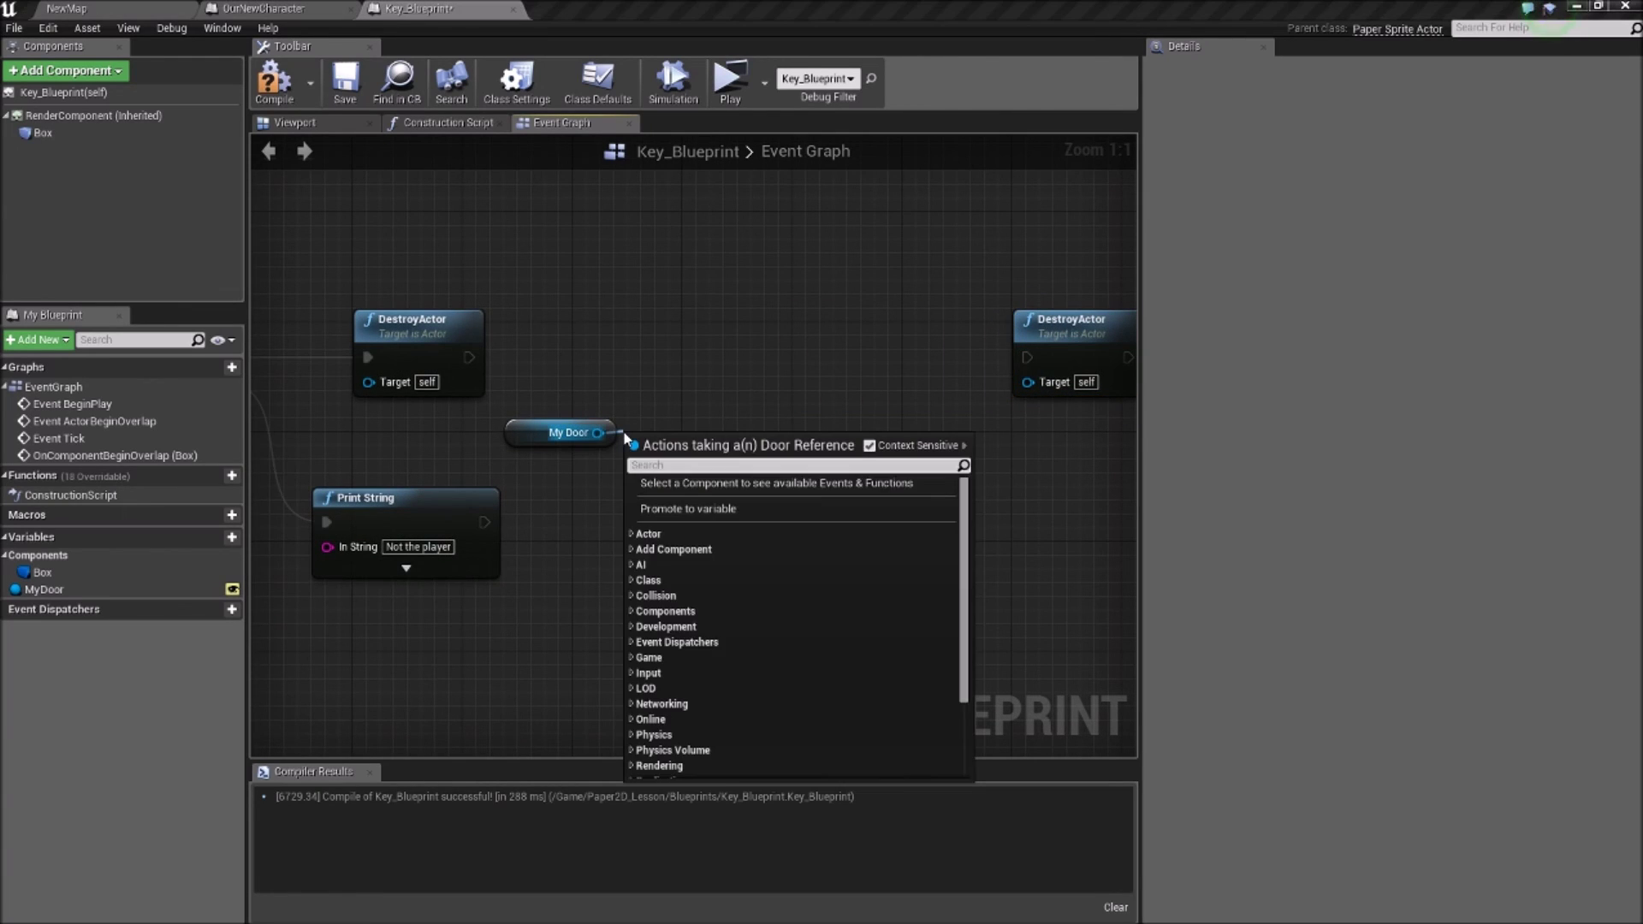
pyautogui.write('valid')
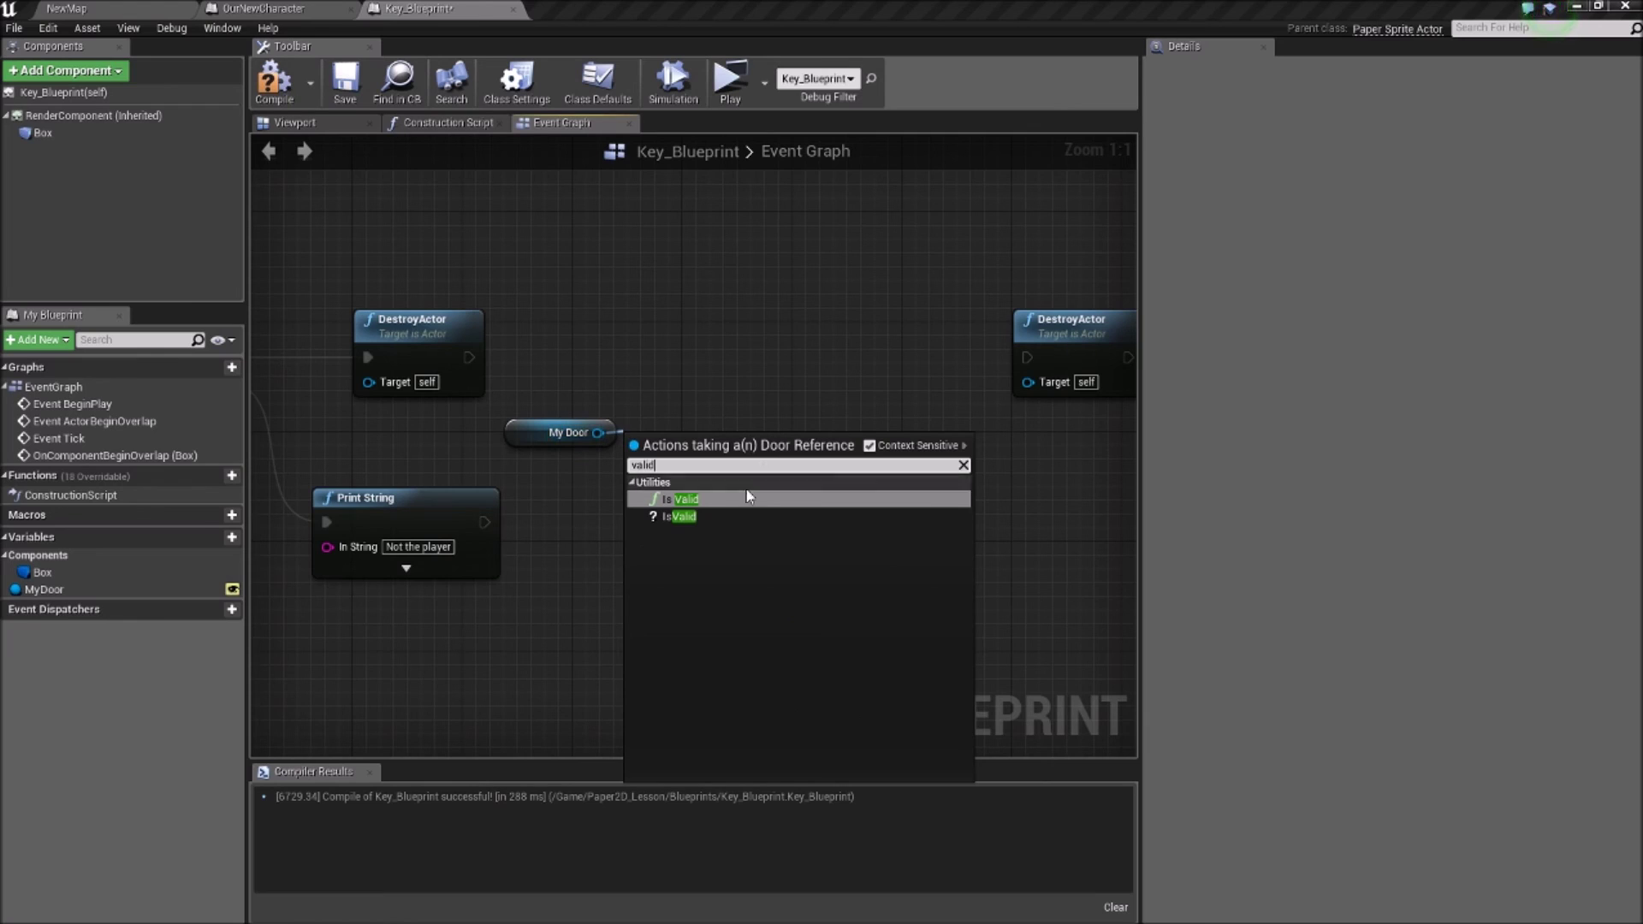
pyautogui.click(685, 513)
pyautogui.moveTo(676, 440); pyautogui.dragTo(469, 357)
pyautogui.moveTo(418, 297); pyautogui.dragTo(646, 290, button='right')
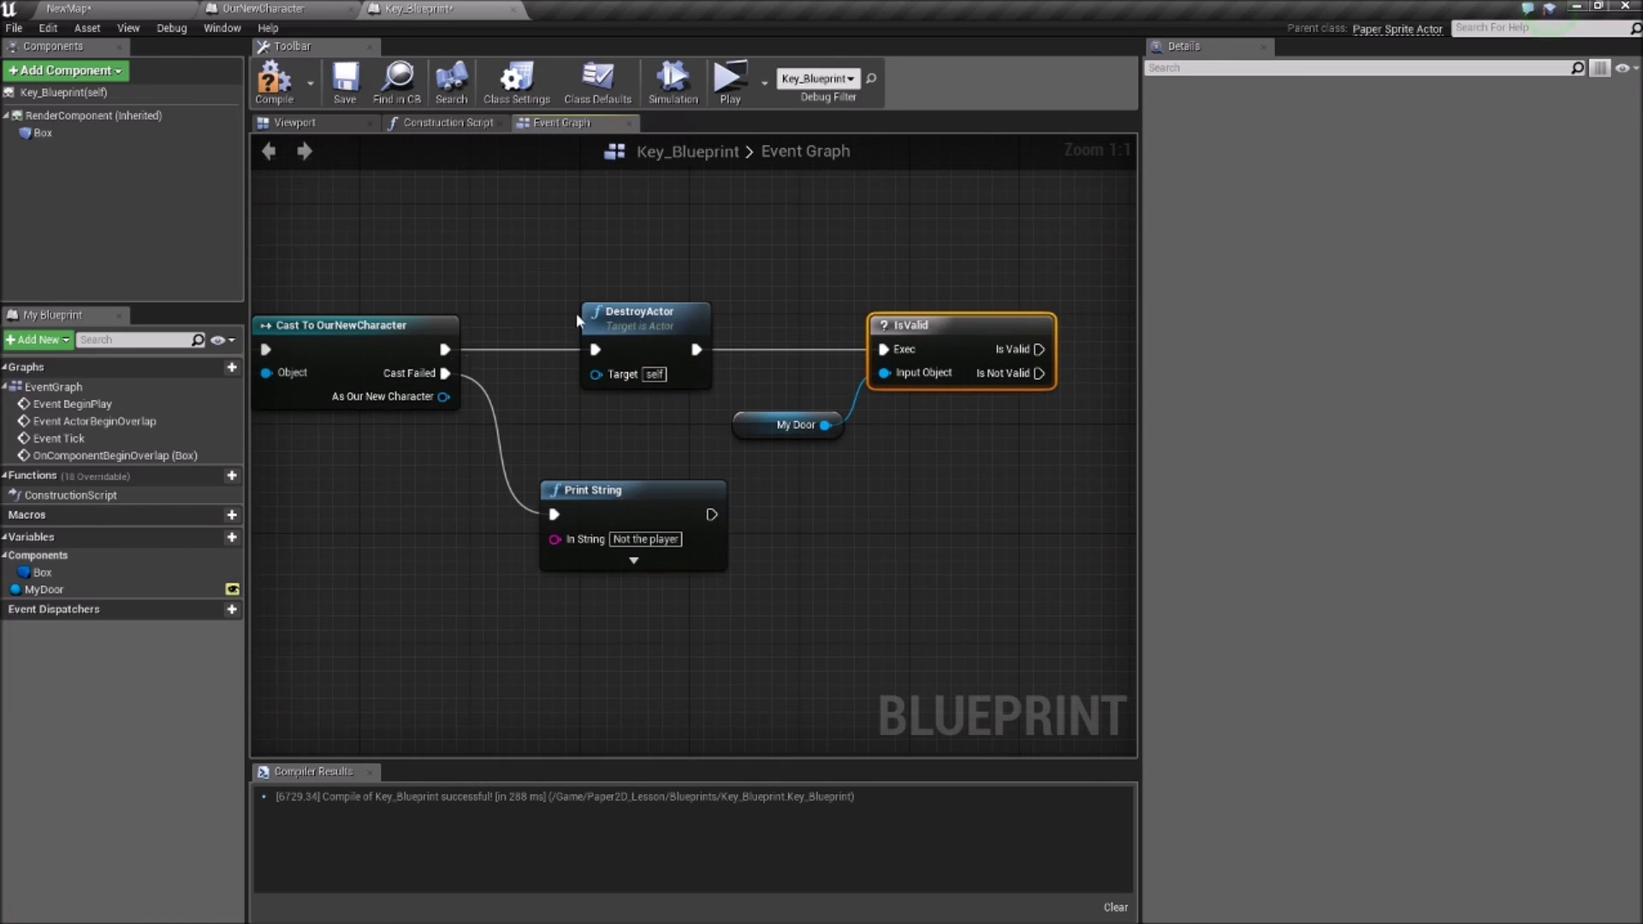
# Step: Run the second DestroyActor from the Is Valid output with My Door as its target, and compile the blueprint
pyautogui.moveTo(930, 495); pyautogui.dragTo(719, 495, button='right')
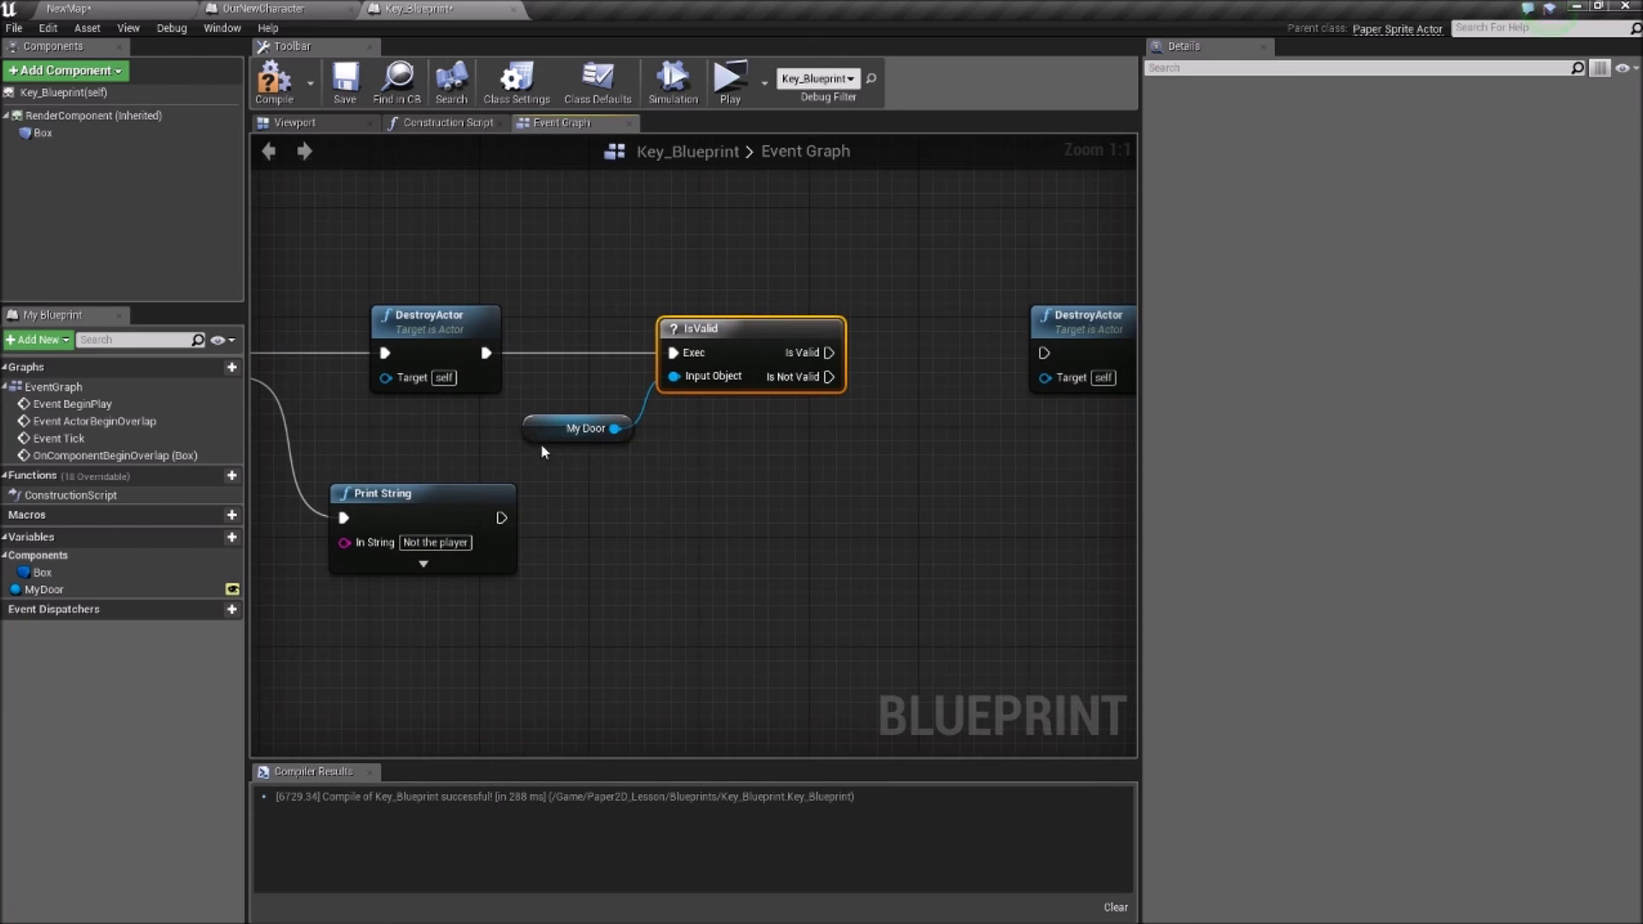
pyautogui.moveTo(531, 440); pyautogui.dragTo(518, 439)
pyautogui.moveTo(517, 440); pyautogui.dragTo(411, 455, button='right')
pyautogui.moveTo(723, 363); pyautogui.dragTo(935, 367)
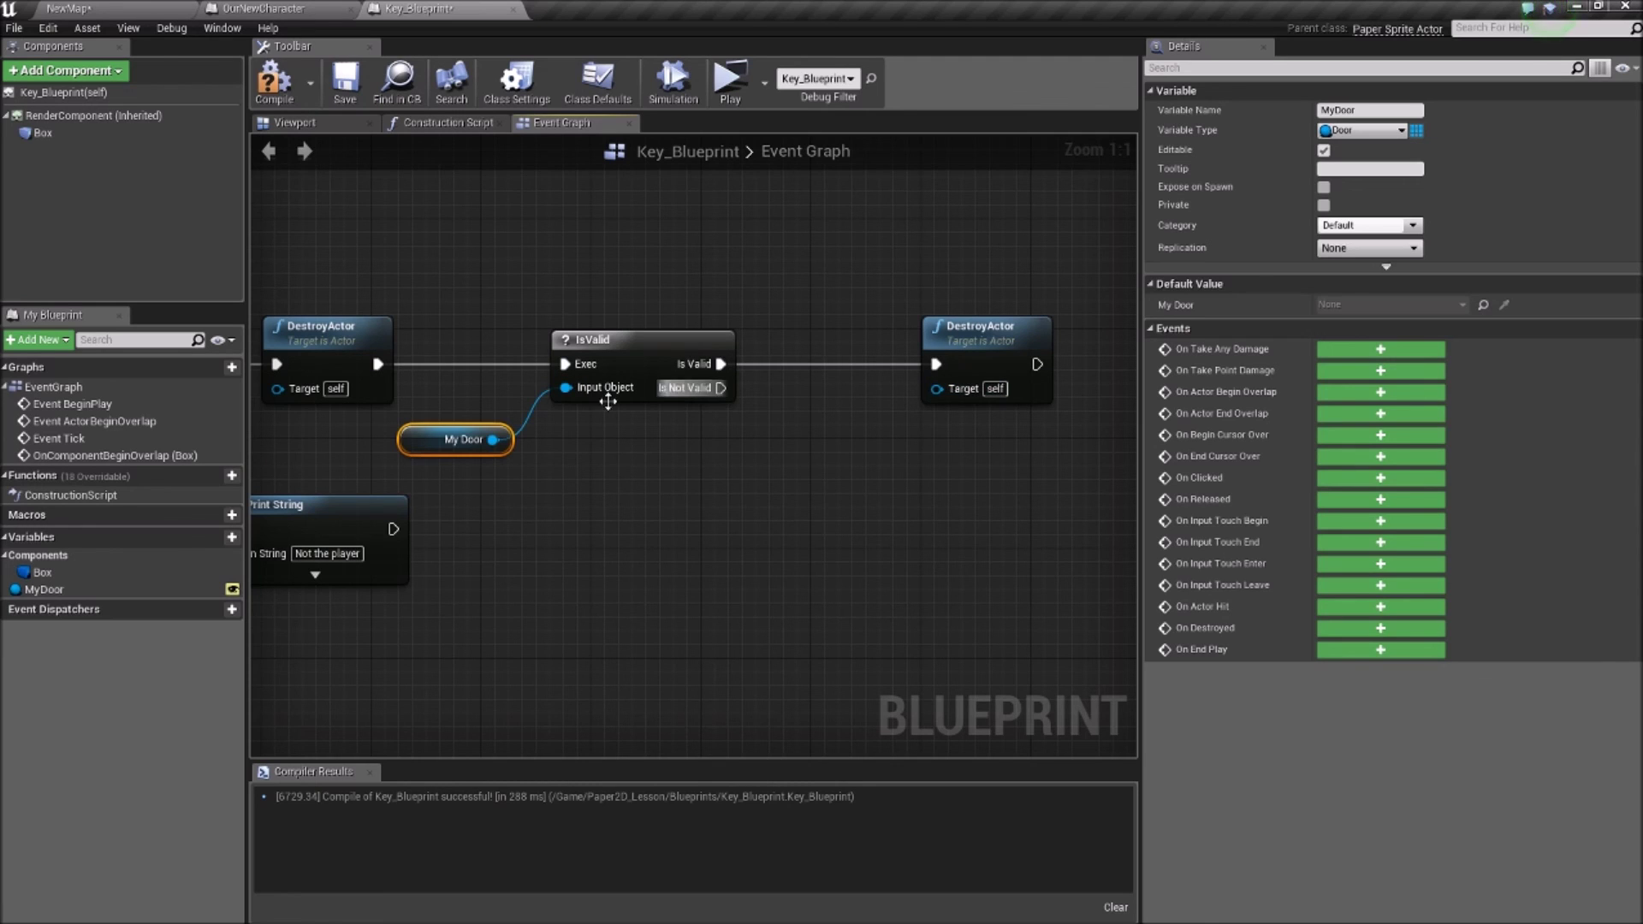
pyautogui.moveTo(494, 439); pyautogui.dragTo(984, 396)
pyautogui.click(289, 95)
# Step: Play-test the level by moving the character over the key and then down the candy stairs to the doorway in the striped wall
pyautogui.click(730, 84)
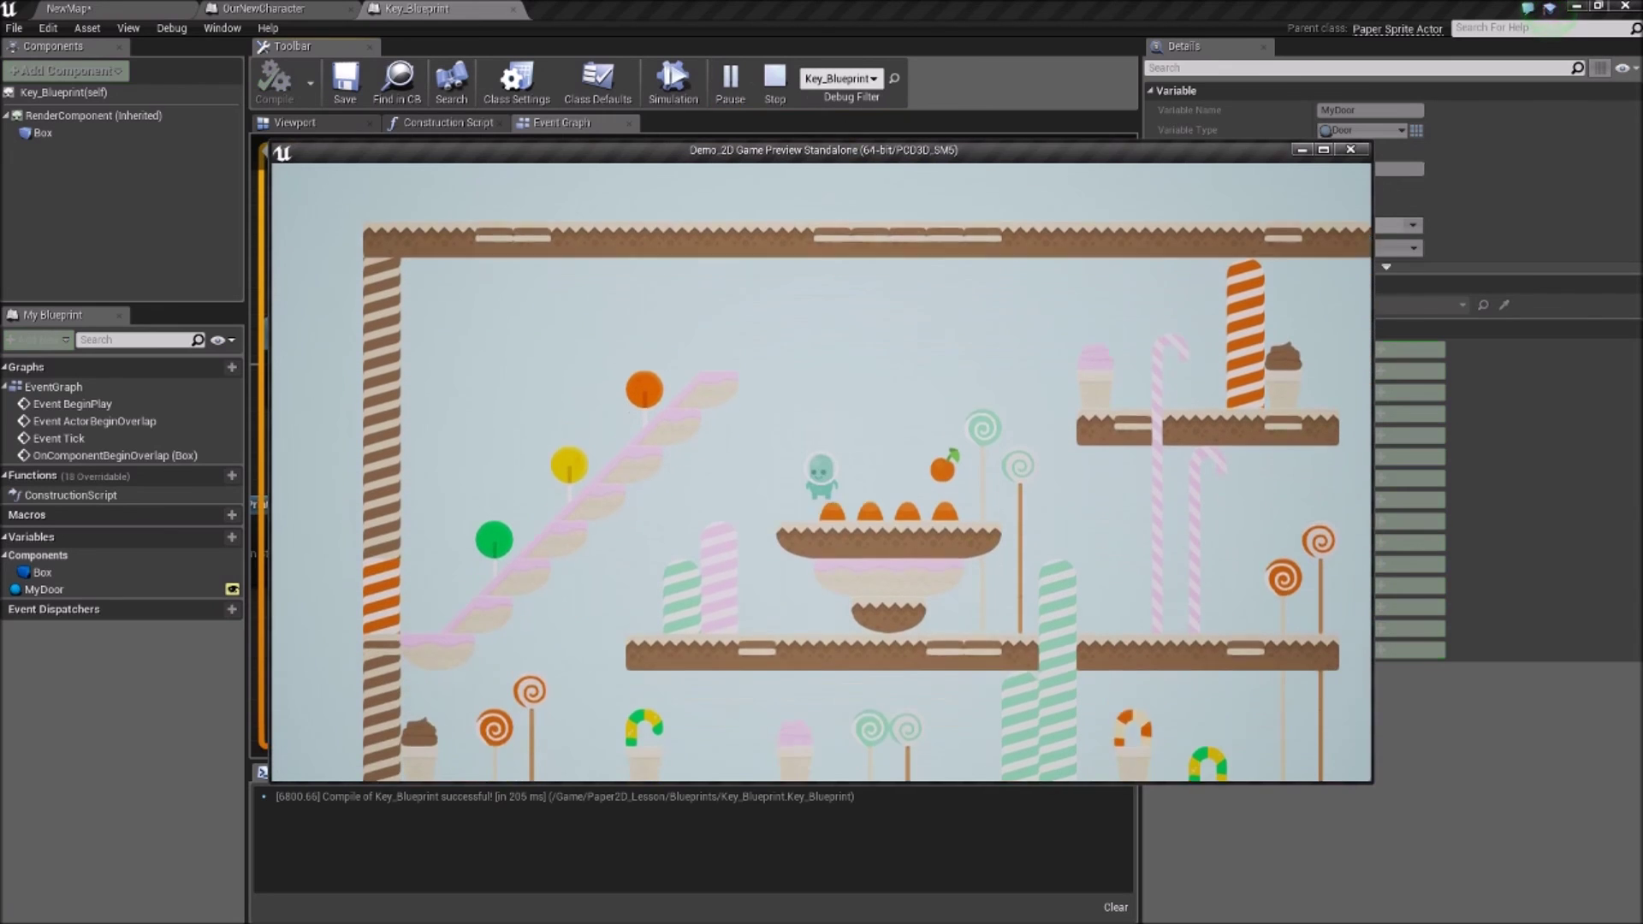
pyautogui.press('d')
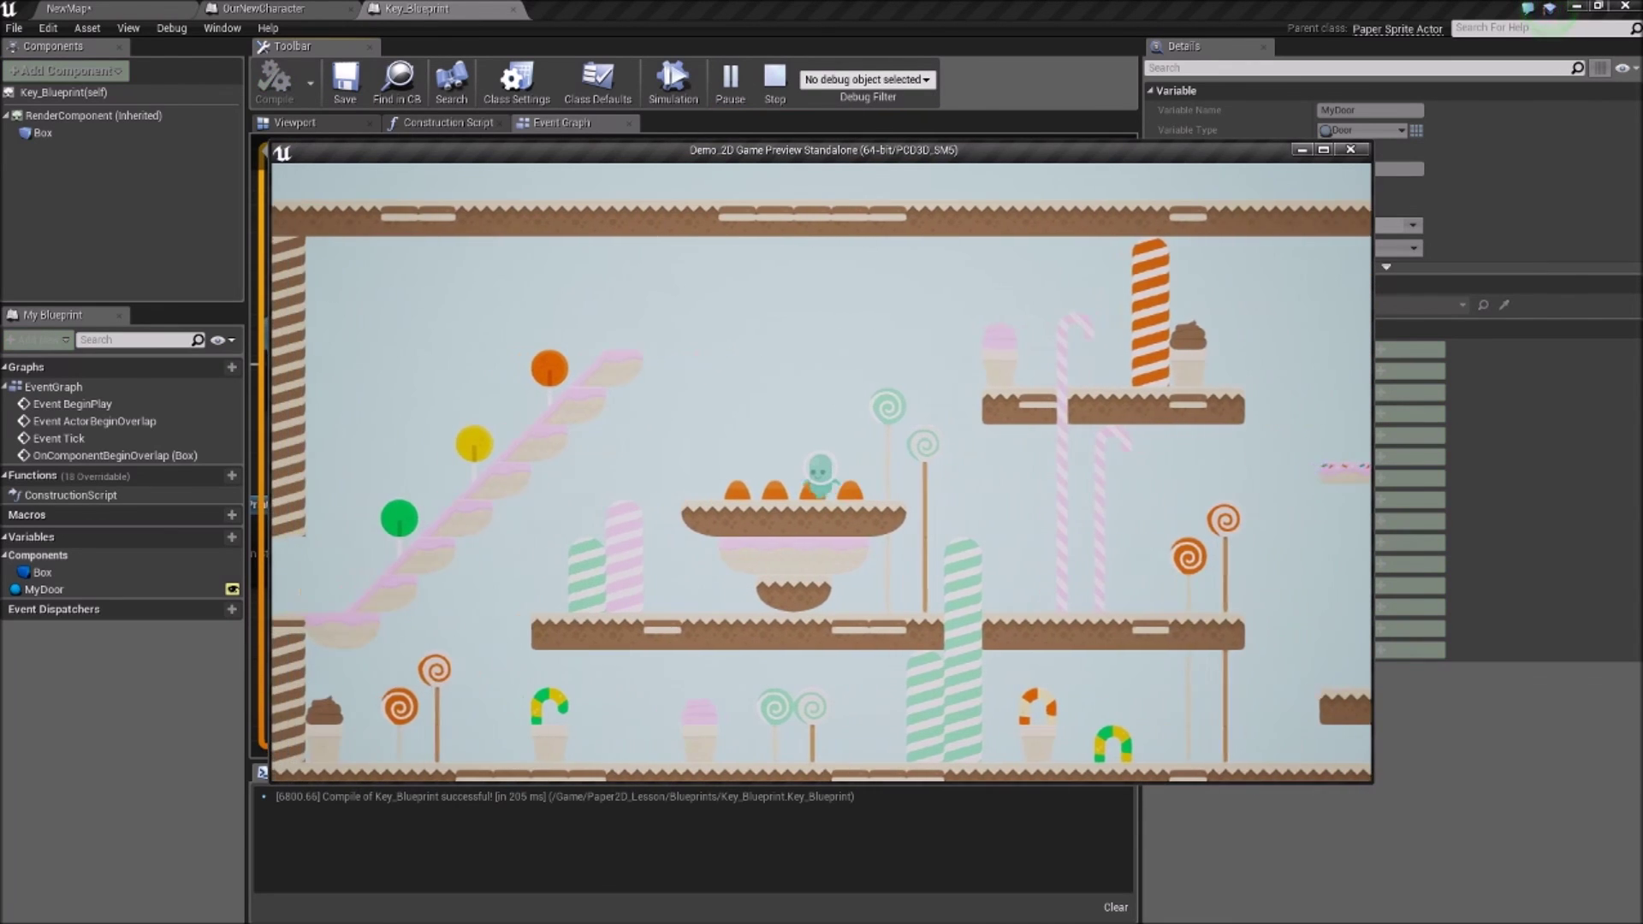
pyautogui.press('a')
pyautogui.press('space')
pyautogui.press('Left')
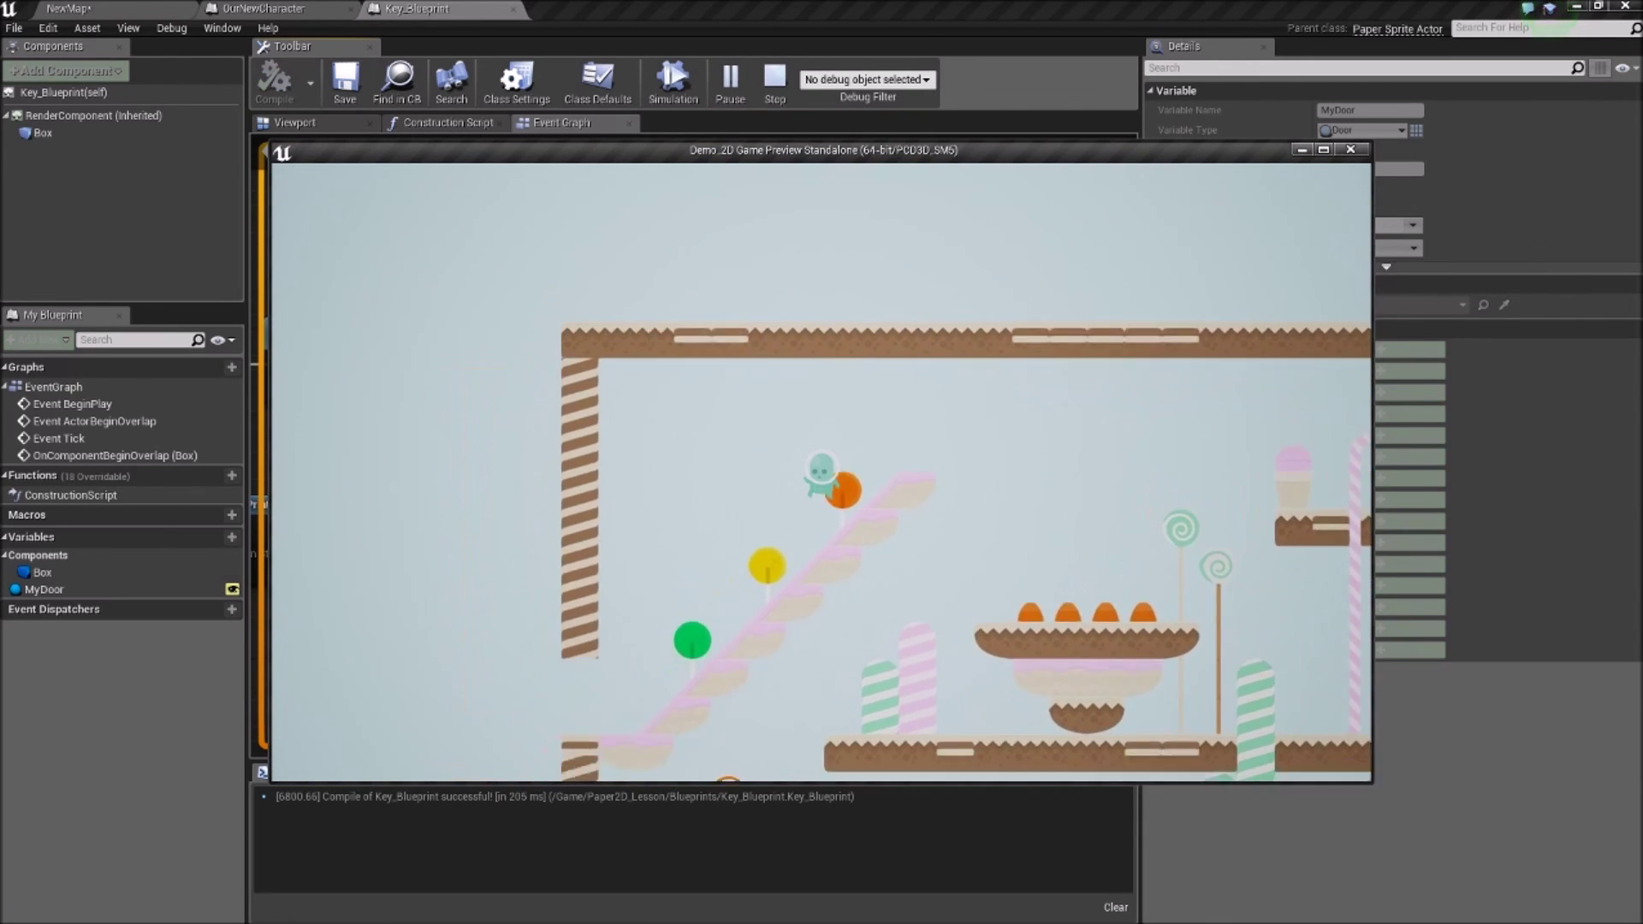
pyautogui.press('Left')
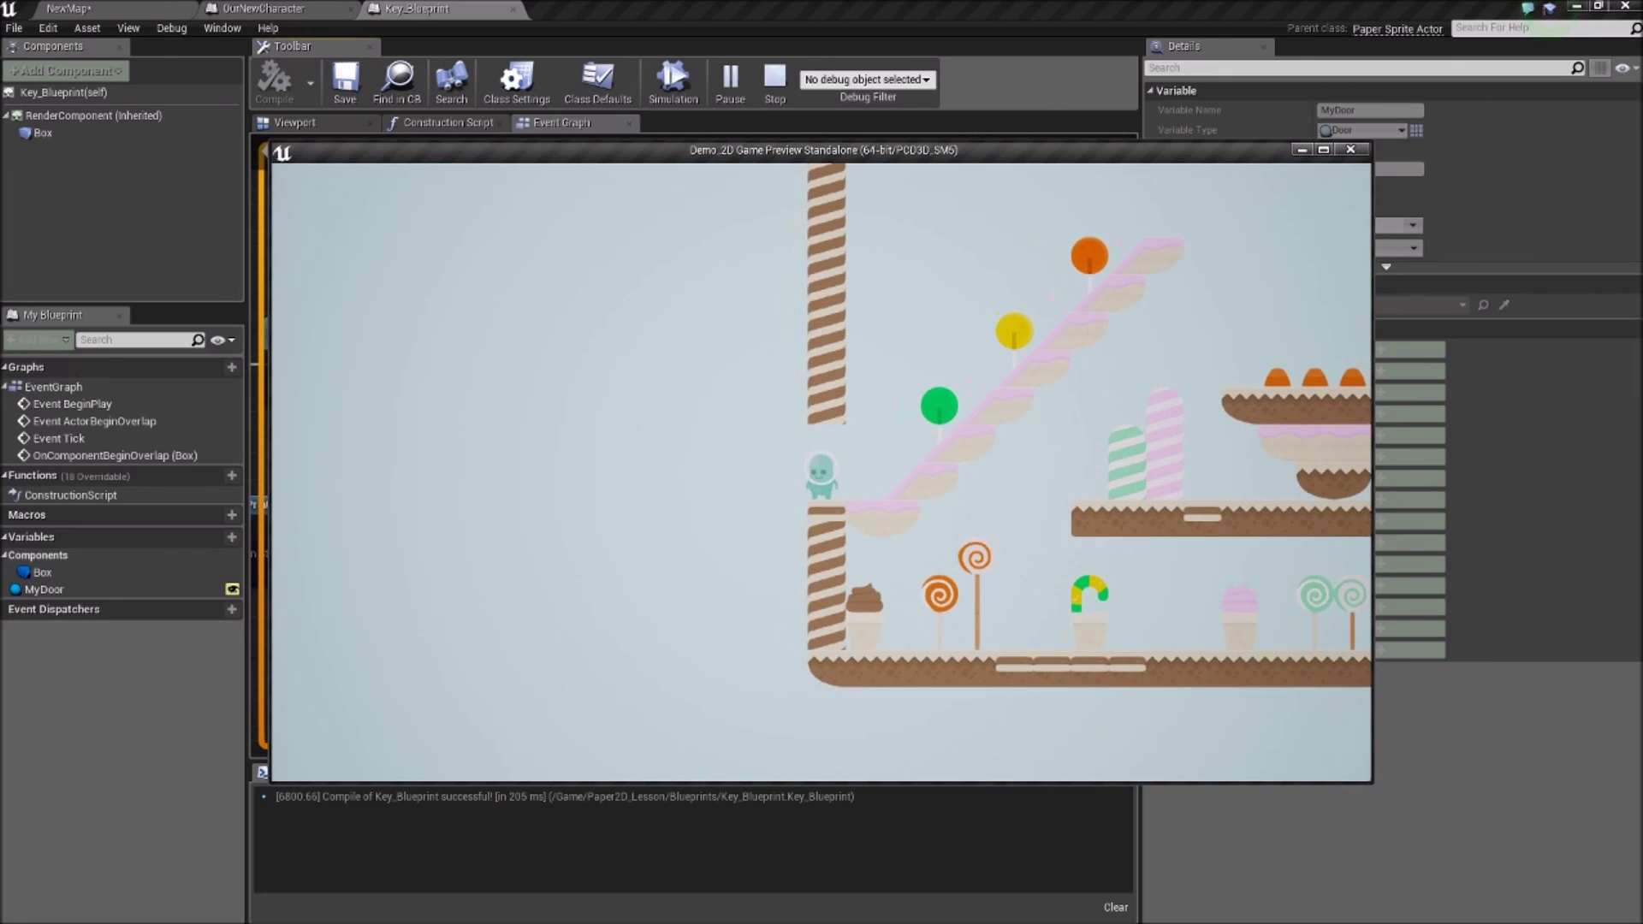
pyautogui.press('d')
pyautogui.press('a')
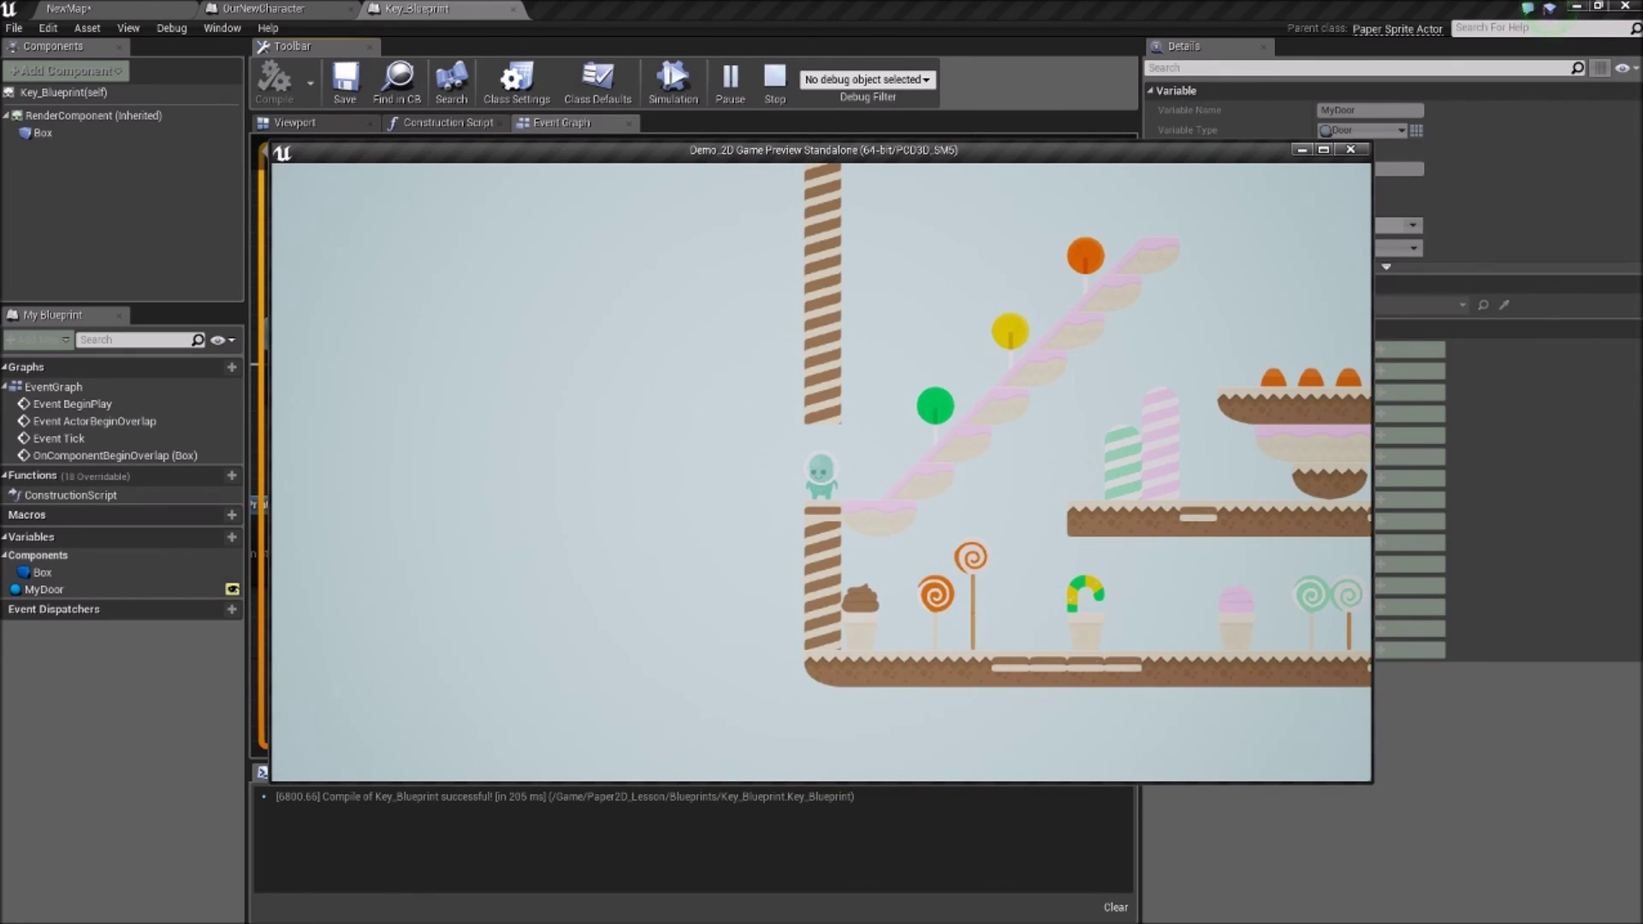
pyautogui.press('Right')
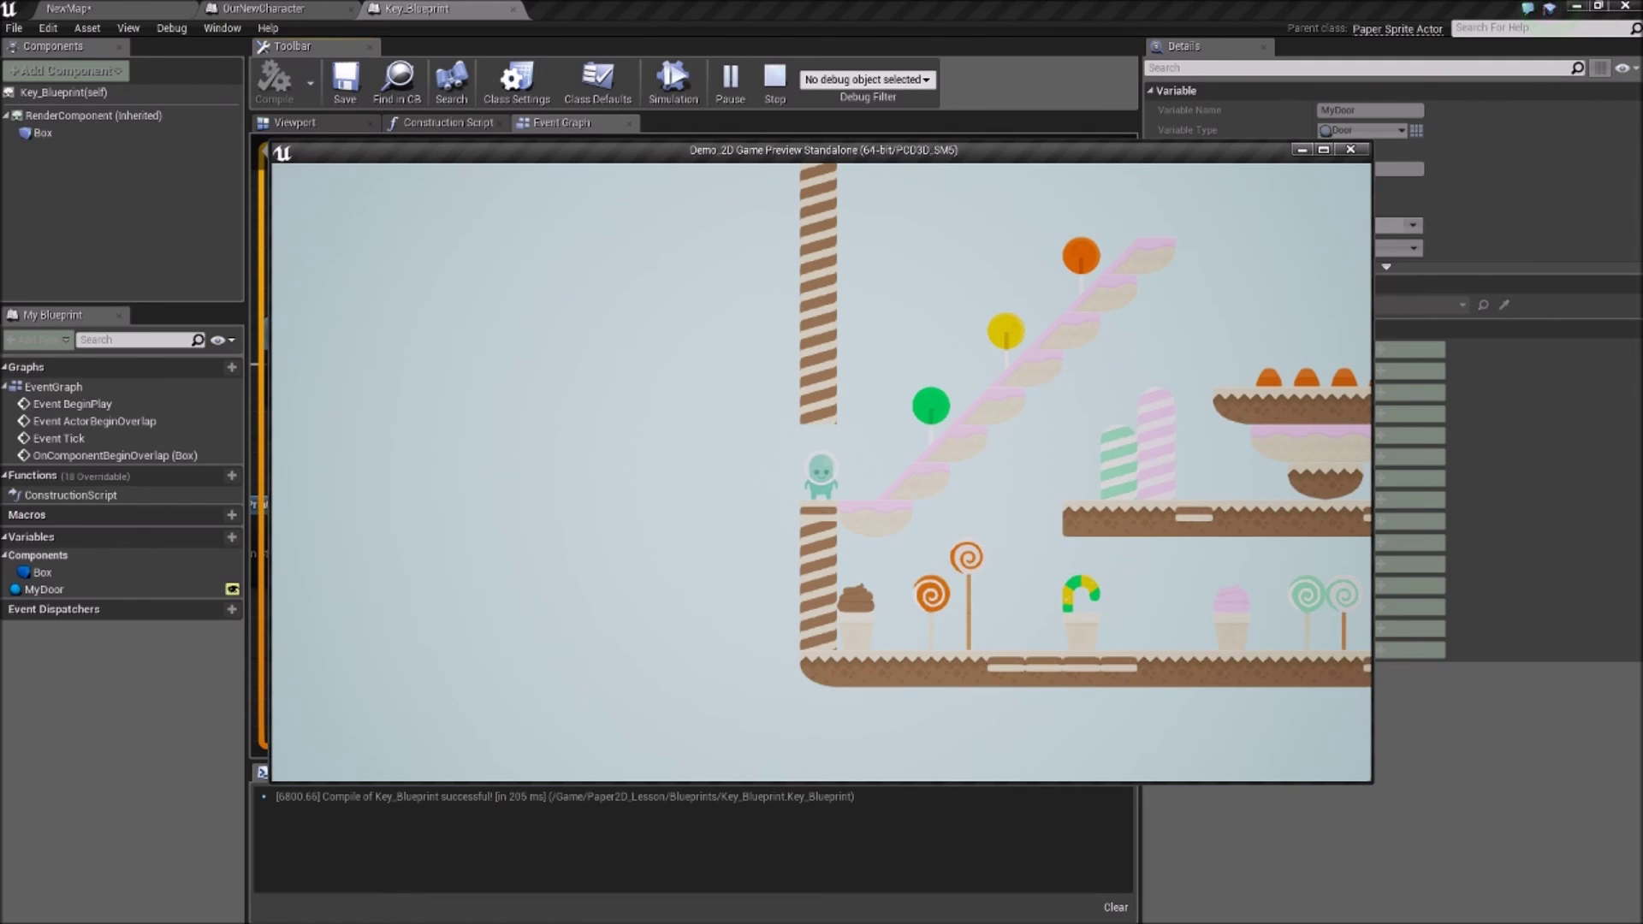
pyautogui.press('a')
pyautogui.press('d')
pyautogui.press('a')
pyautogui.press('a')
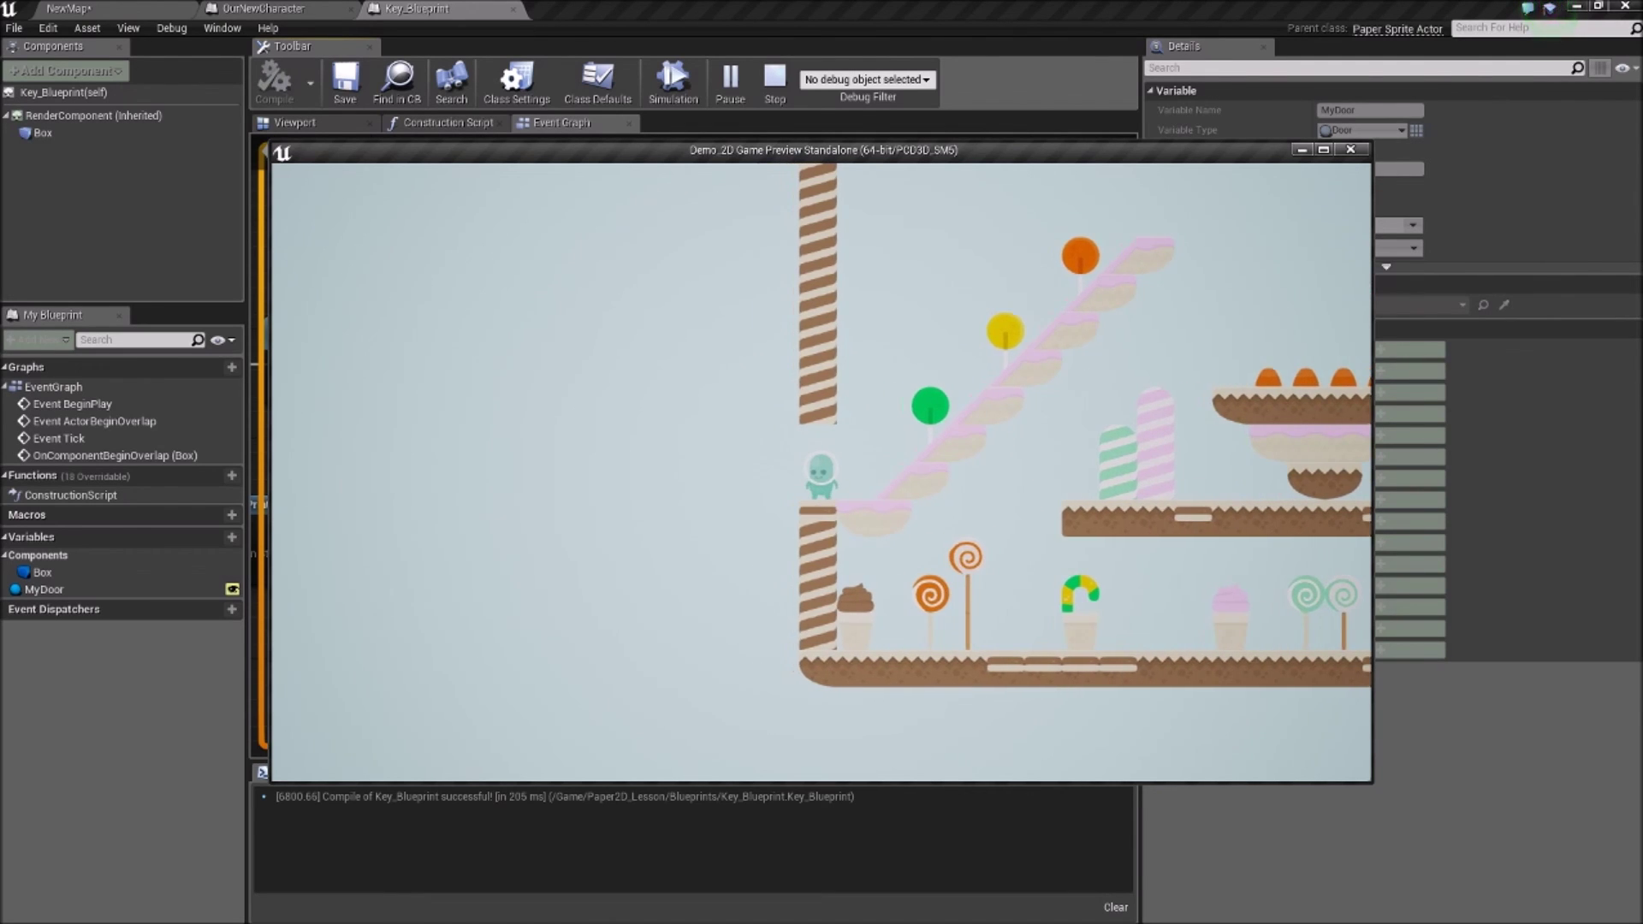